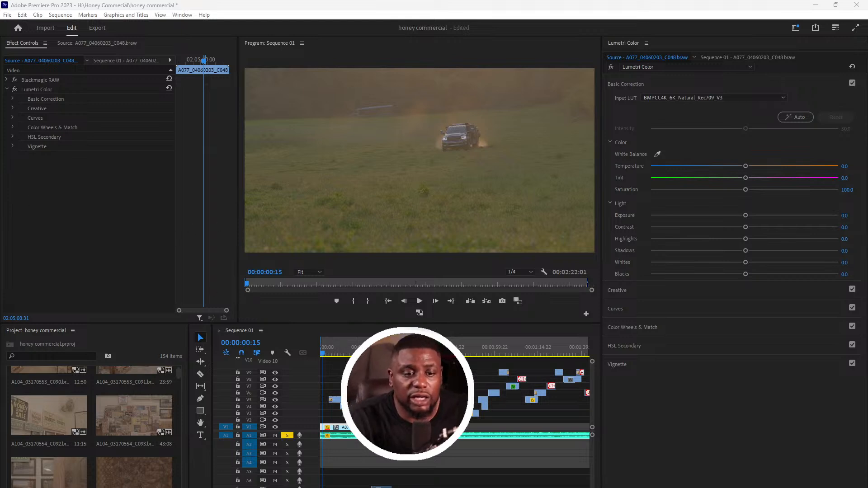
# - Save the project, then undo the color grading on the opening truck clip
pyautogui.scroll(-1, 337, 351)
pyautogui.click(322, 355)
pyautogui.hotkey('ctrl', 's')
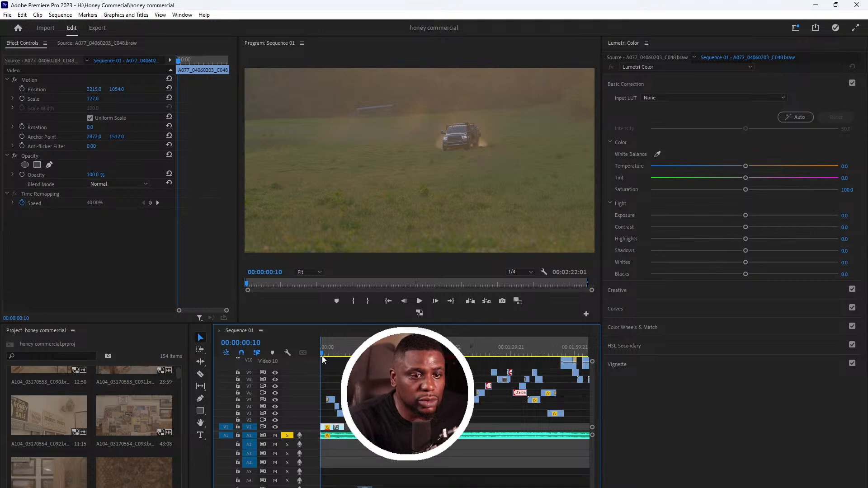
pyautogui.hotkey('ctrl', 'z')
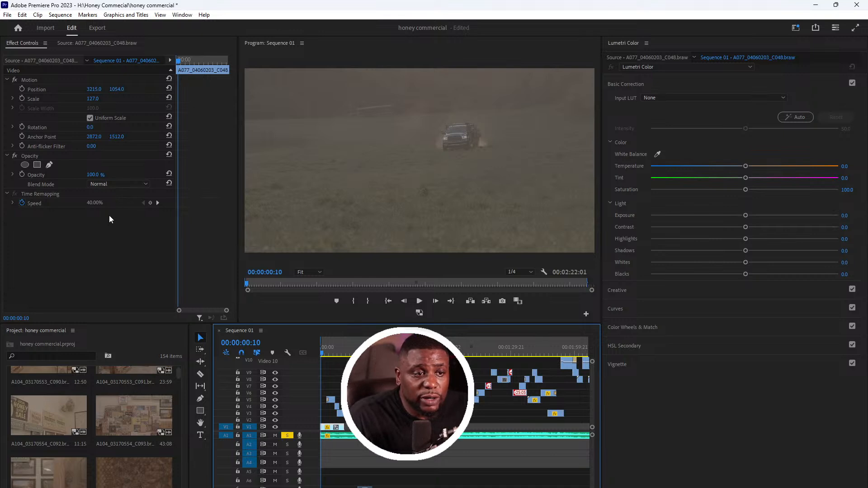
# - In the opening clip's source-level Blackmagic RAW settings, set the color space to Rec.709
pyautogui.click(100, 237)
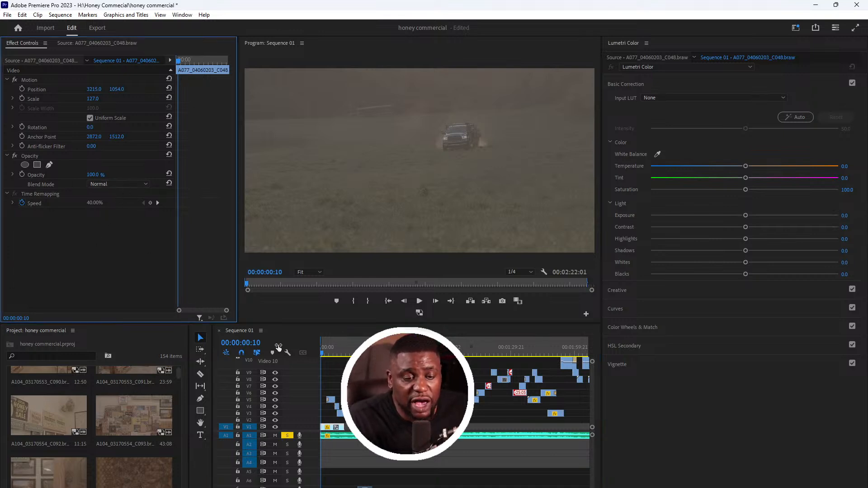
pyautogui.click(44, 60)
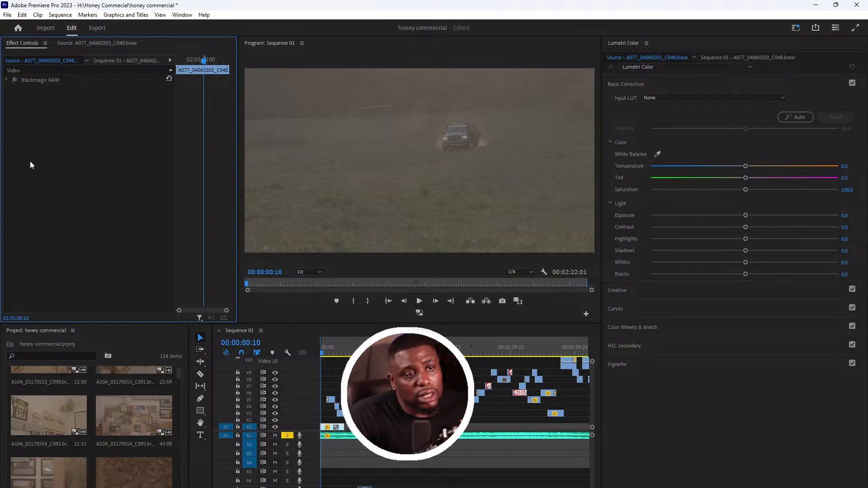
pyautogui.click(7, 80)
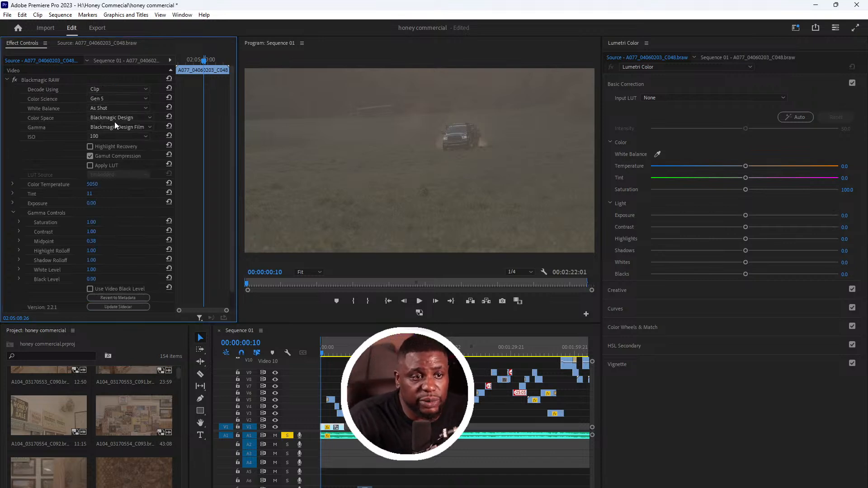
pyautogui.click(126, 117)
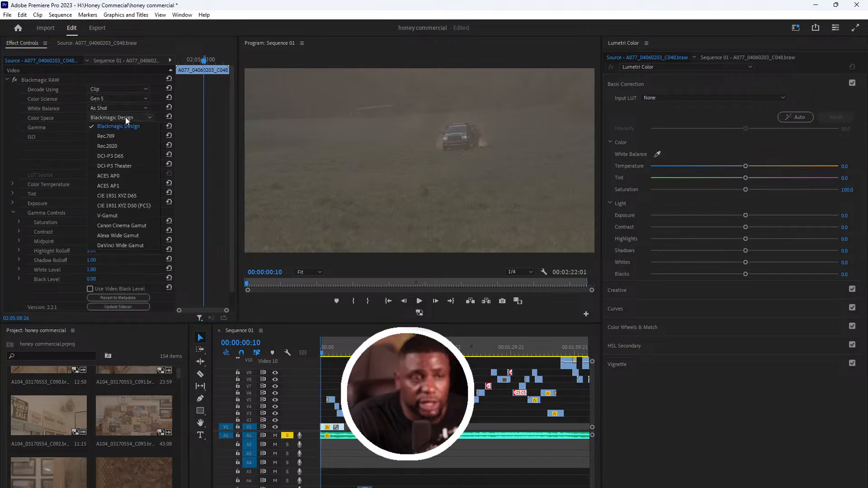
pyautogui.click(125, 136)
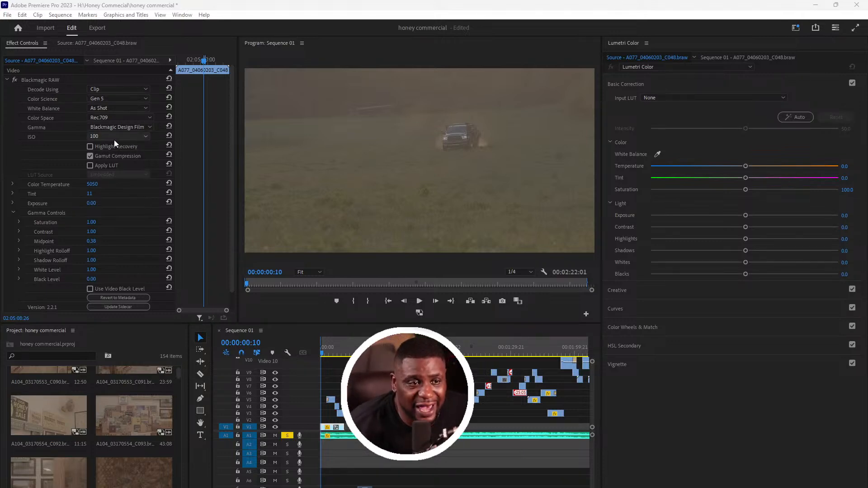
pyautogui.click(140, 116)
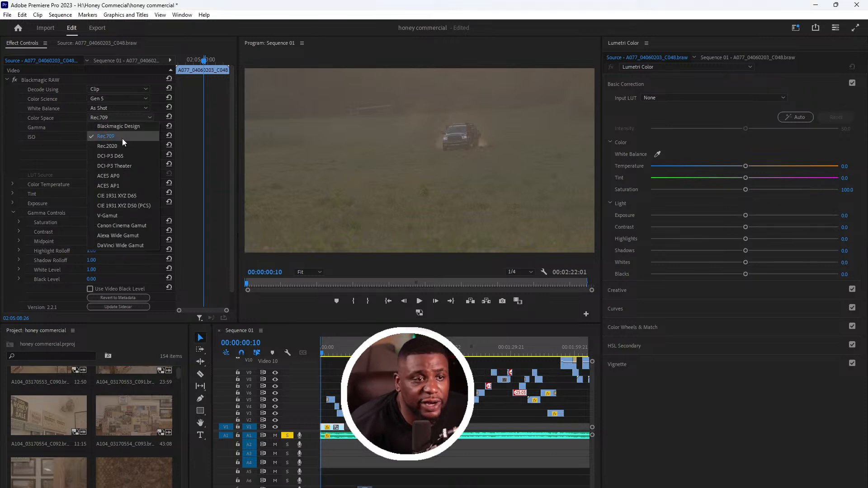
pyautogui.click(122, 136)
pyautogui.click(7, 80)
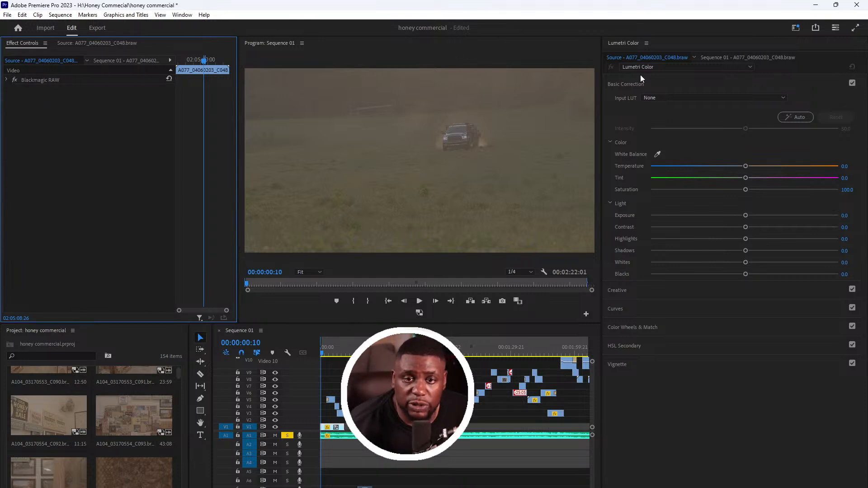
# - Apply the BMPCC4K_6K_Natural_Rec709_V3 input LUT to the opening source clip
pyautogui.click(657, 75)
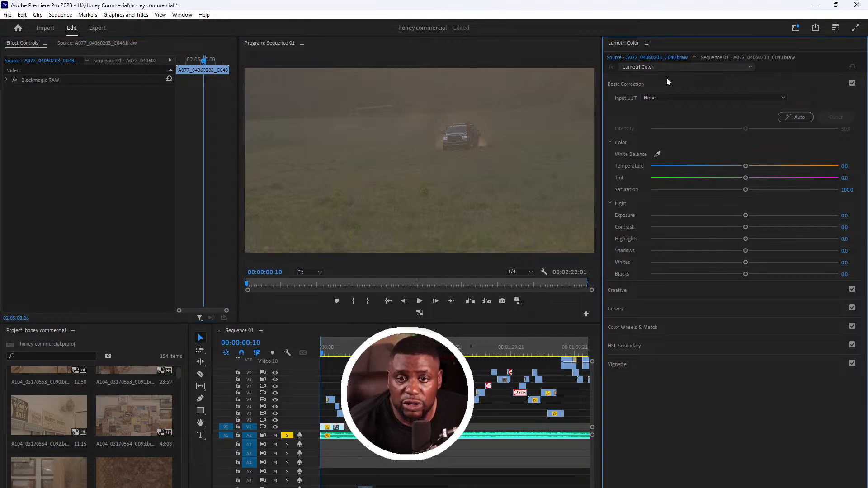
pyautogui.click(746, 98)
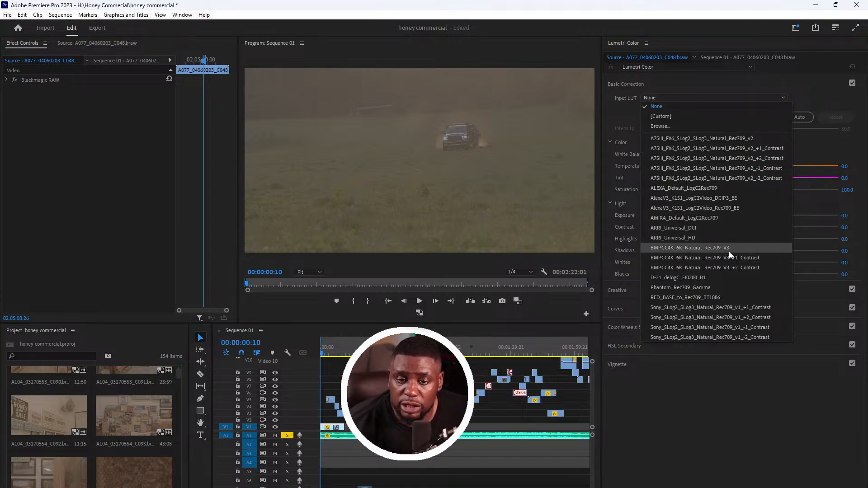
pyautogui.click(691, 248)
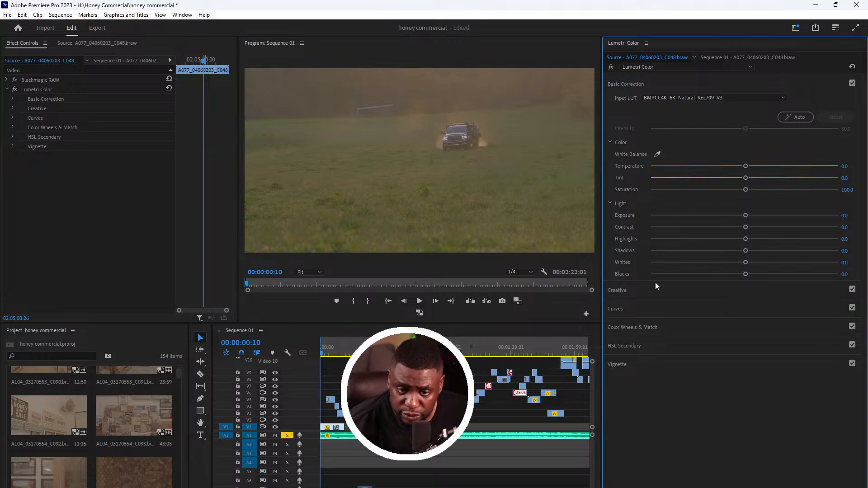
# - Apply the OluBMPCLUT creative look to the opening source clip and lower its intensity to about 41
pyautogui.click(655, 293)
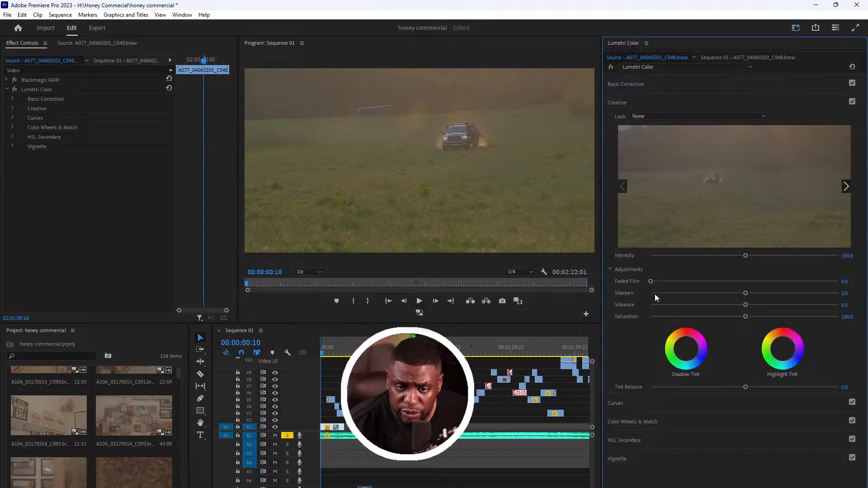
pyautogui.click(664, 114)
pyautogui.click(664, 114)
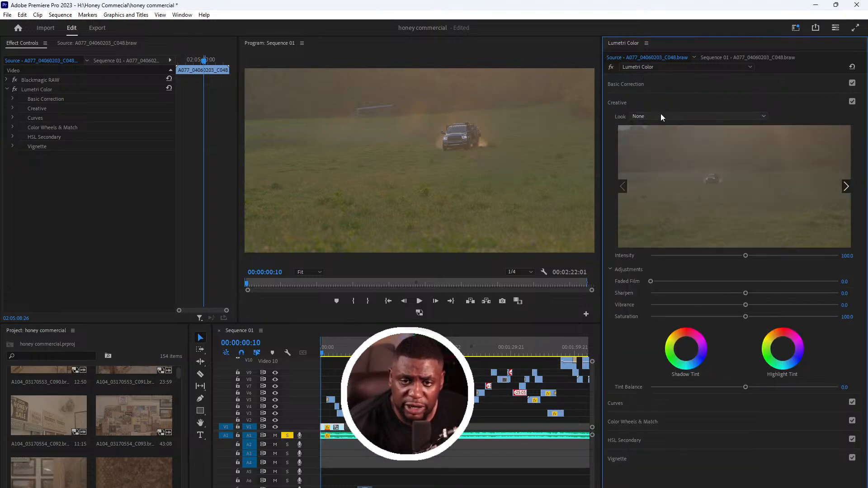
pyautogui.click(661, 117)
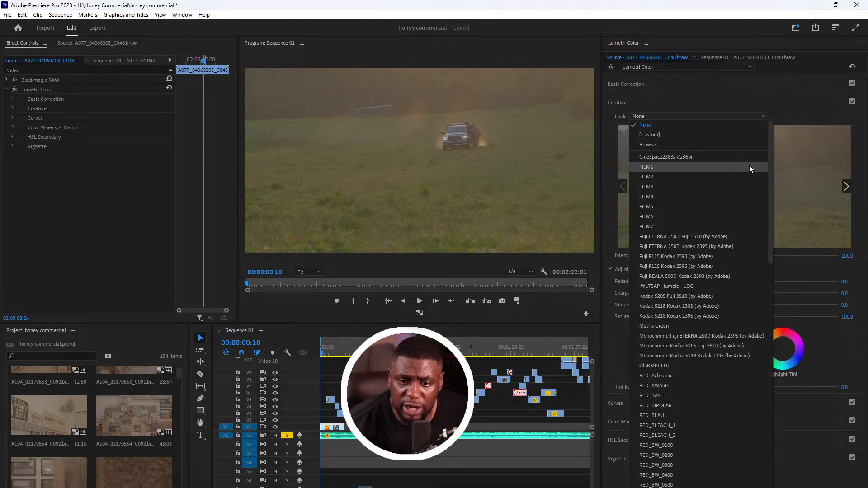
pyautogui.scroll(-2, 753, 157)
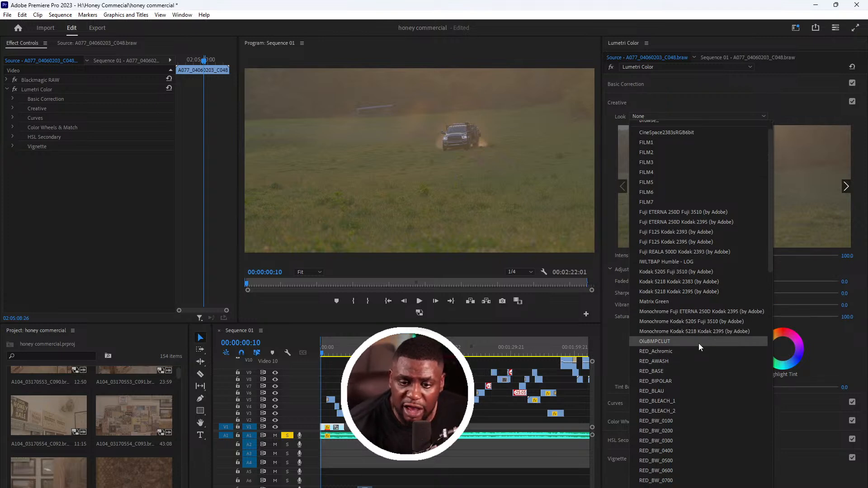
pyautogui.click(698, 342)
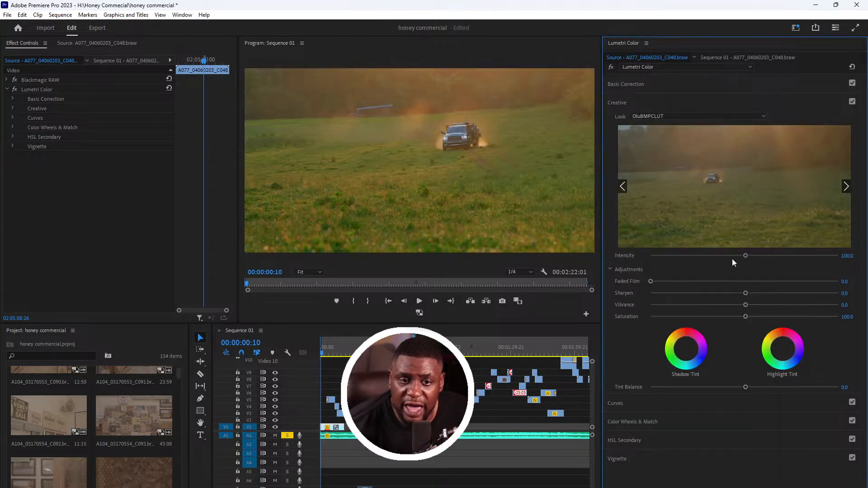
pyautogui.moveTo(738, 255); pyautogui.dragTo(701, 260)
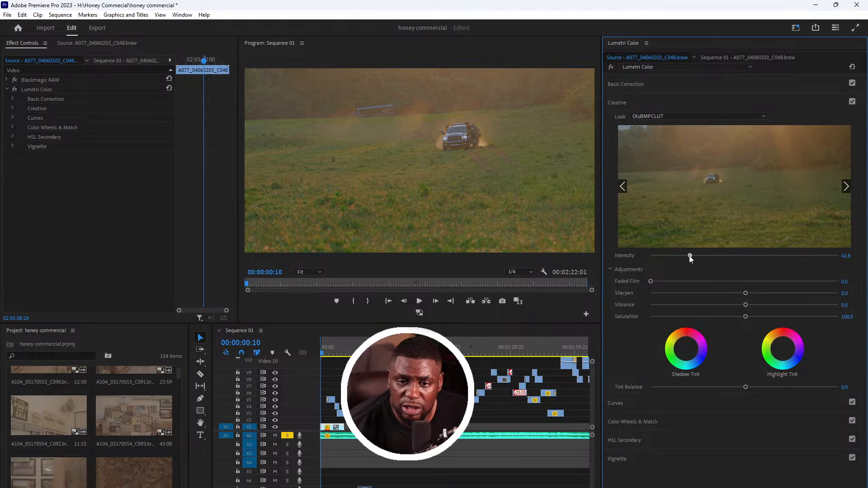
# - Apply the automatic basic correction to the opening source clip's color and light
pyautogui.click(659, 85)
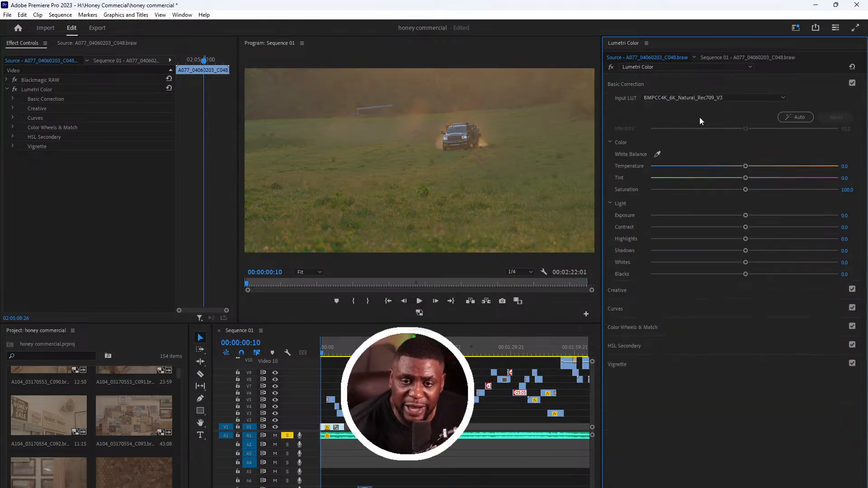
pyautogui.click(788, 118)
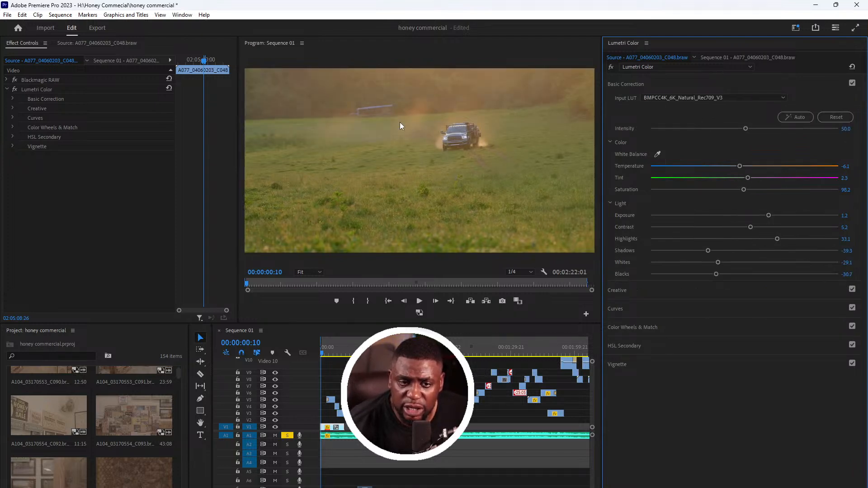
pyautogui.scroll(4, 337, 380)
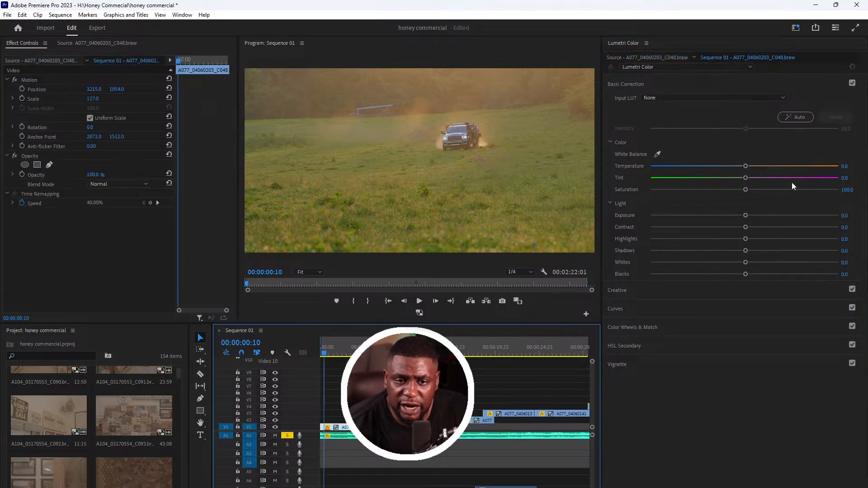
# - Fine-tune the opening source clip's Lumetri correction with temperature at -22.1, highlights at 26.9 and shadows at about -31.7
pyautogui.click(36, 58)
pyautogui.click(33, 88)
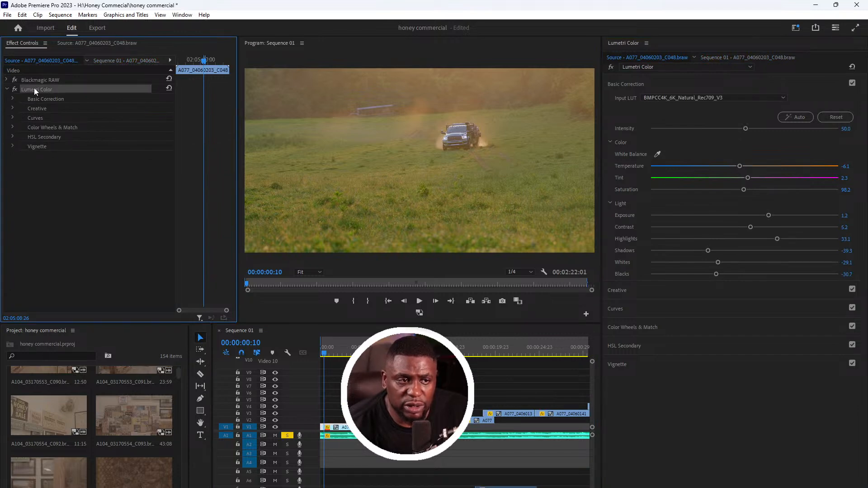
pyautogui.moveTo(740, 166); pyautogui.dragTo(730, 167)
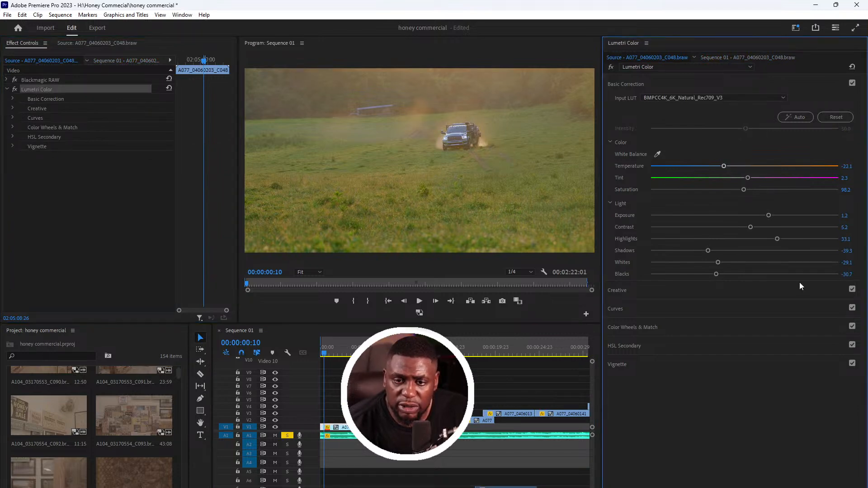
pyautogui.moveTo(778, 239); pyautogui.dragTo(770, 239)
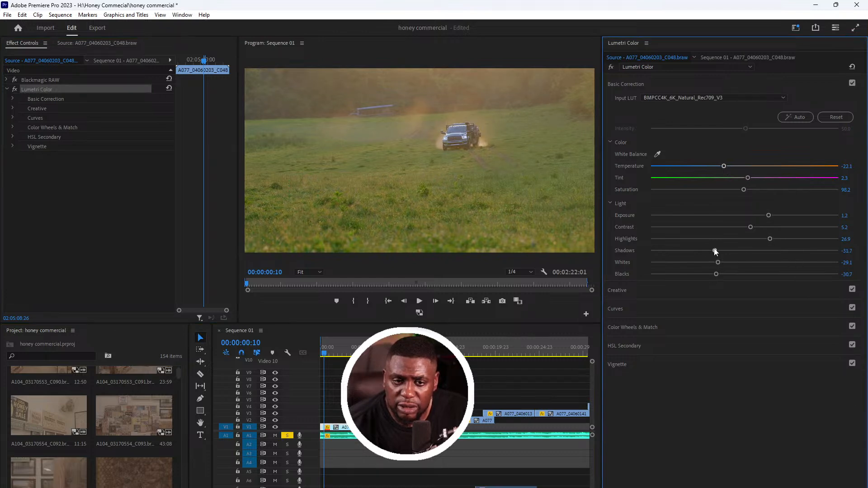
# - Play the sequence forward and stop on the close-up truck shot at 00:00:05:00
pyautogui.click(340, 372)
pyautogui.press('space')
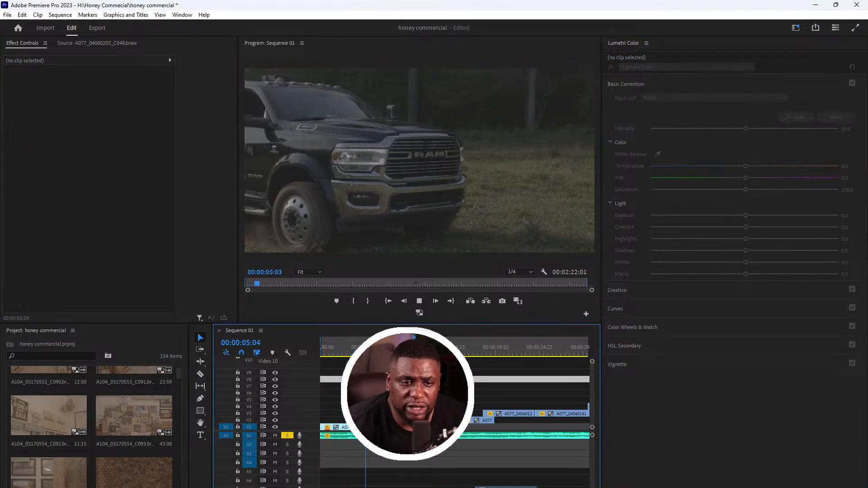
pyautogui.press('space')
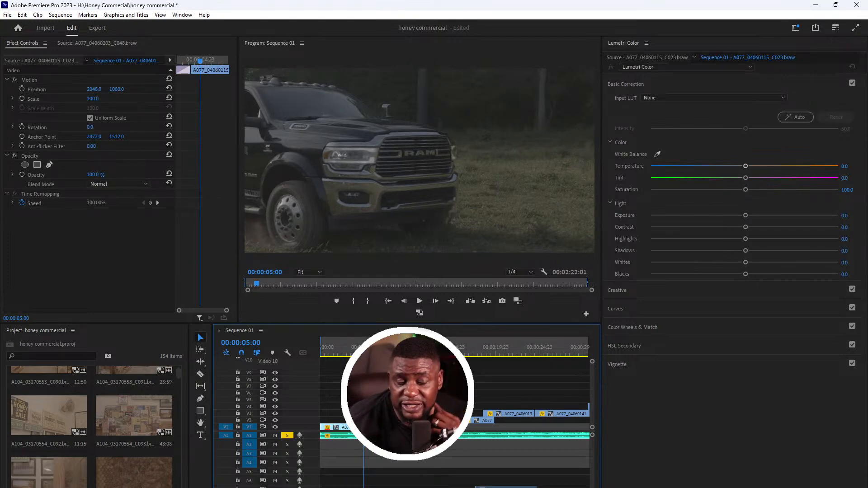
# - In the close-up truck clip's source Blackmagic RAW settings, set decoding to Clip and the color space to Rec.709
pyautogui.click(36, 61)
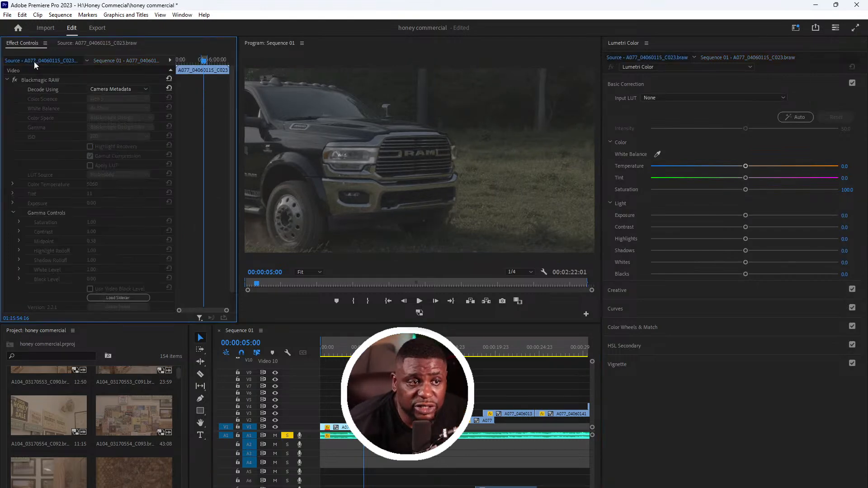
pyautogui.click(118, 89)
pyautogui.click(121, 109)
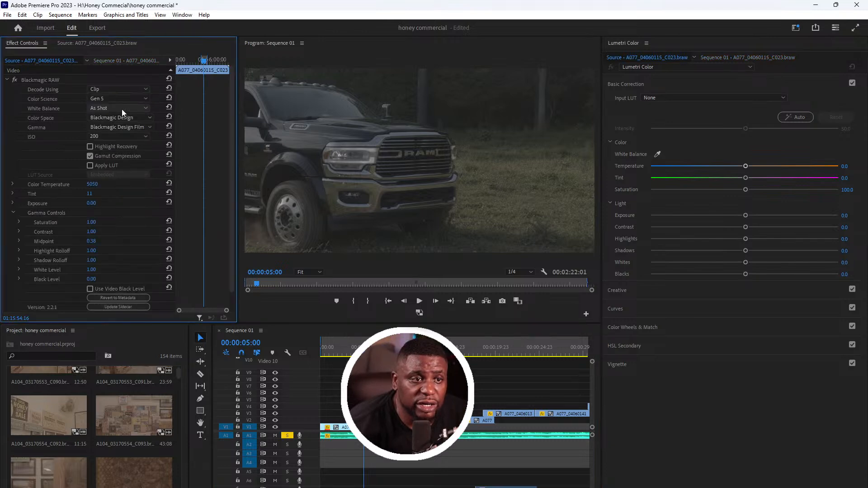
pyautogui.click(129, 119)
pyautogui.click(129, 129)
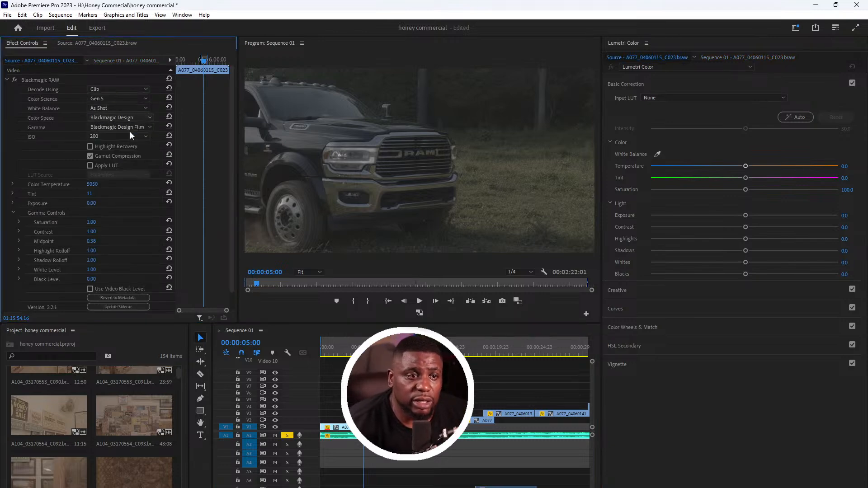
pyautogui.click(6, 80)
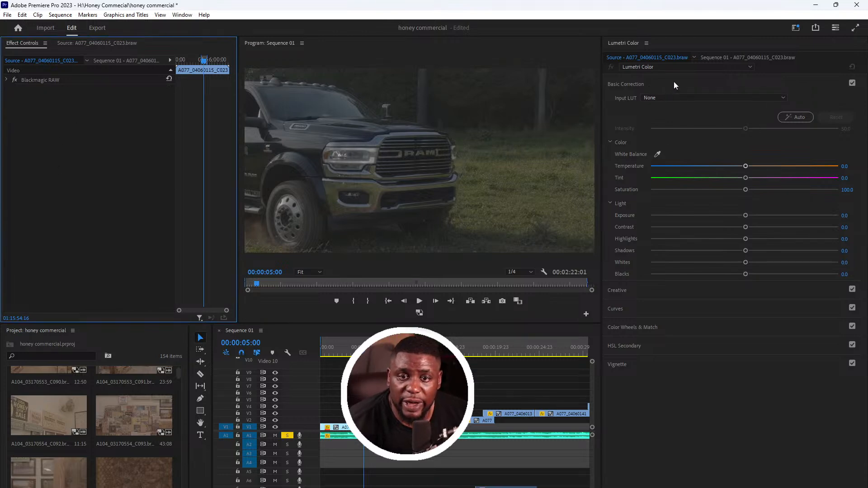
# - Apply the BMPCC4K_6K_Natural_Rec709_V3 input LUT to the close-up truck source clip
pyautogui.click(728, 98)
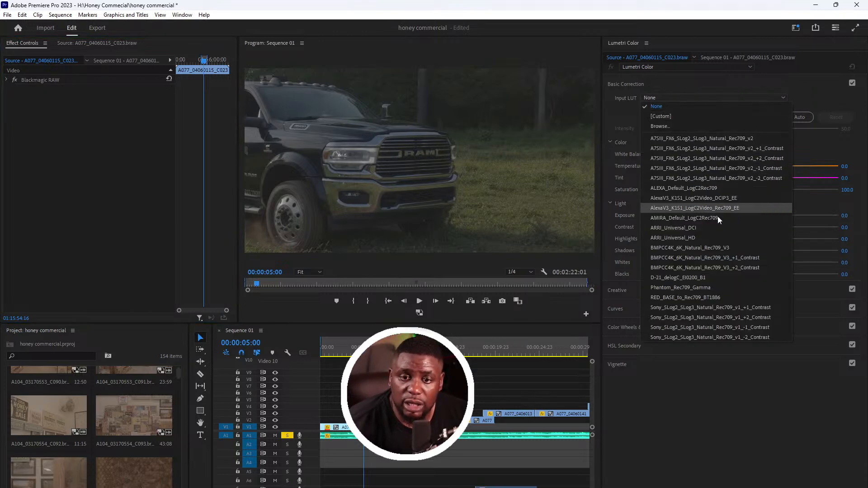
pyautogui.click(710, 248)
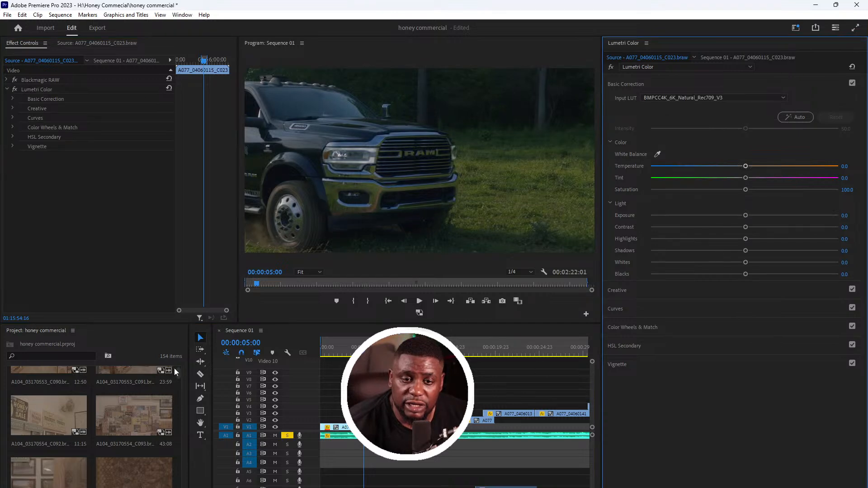
# - Apply the OluBMPCLUT creative look to the close-up truck source clip and reduce its intensity to 29.3
pyautogui.click(673, 293)
pyautogui.click(682, 121)
pyautogui.click(683, 118)
pyautogui.click(683, 118)
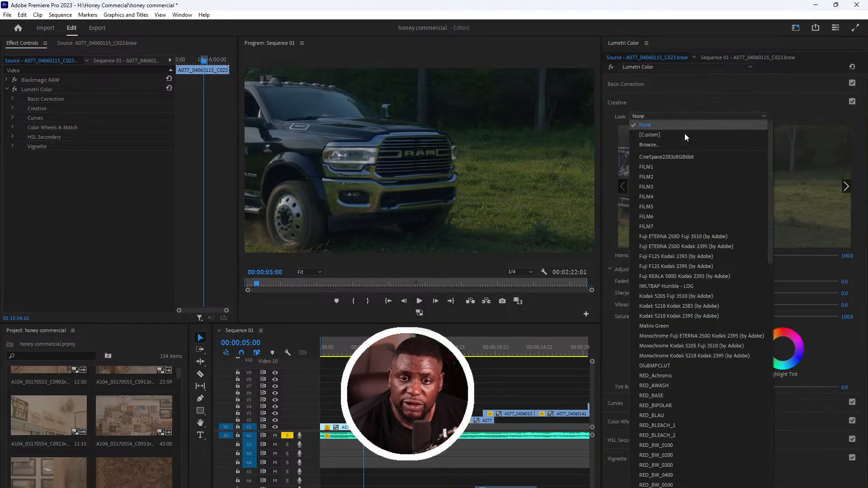
pyautogui.scroll(-1, 719, 294)
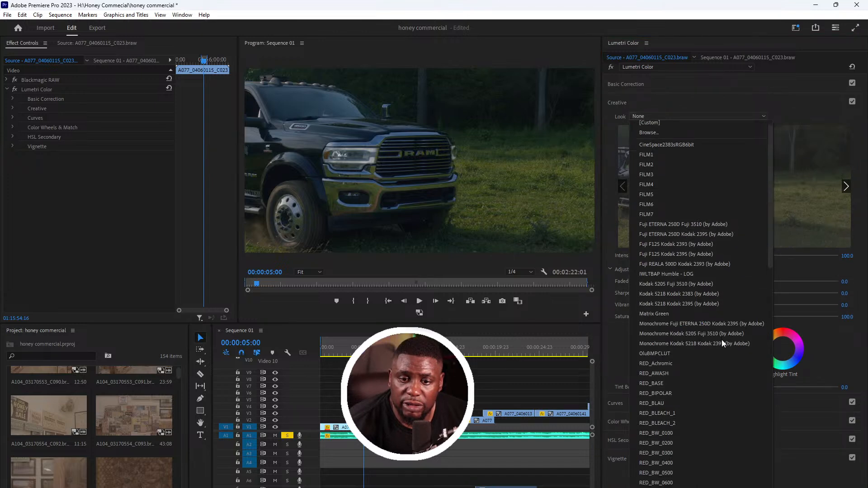
pyautogui.click(698, 352)
pyautogui.click(678, 256)
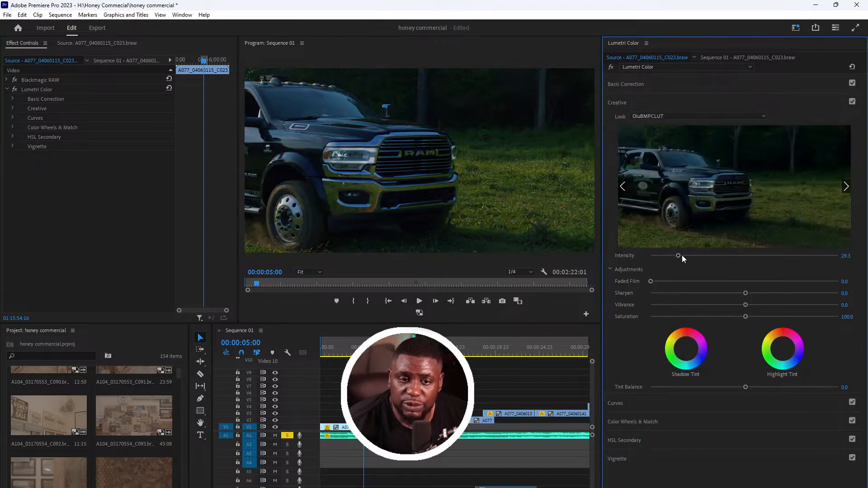
# - Auto-correct the close-up truck source clip, setting exposure to 1.7, contrast to -19.7, highlights to 20.7 and shadows to 14.4
pyautogui.click(667, 85)
pyautogui.click(799, 116)
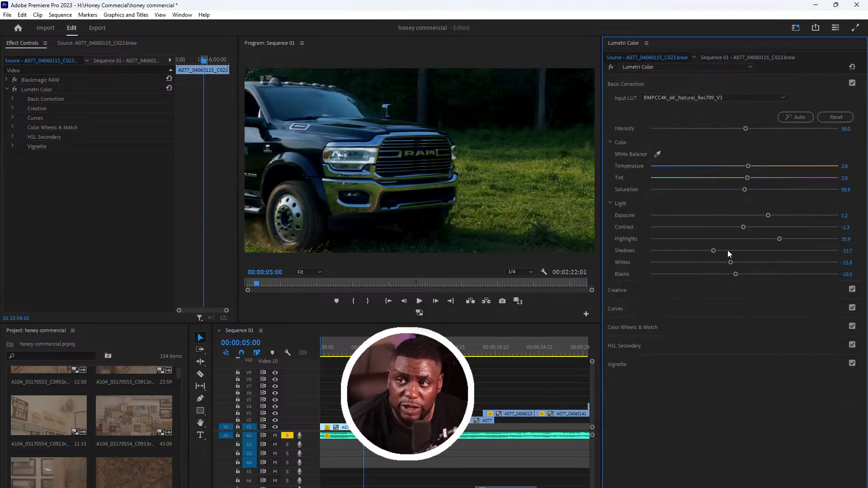
pyautogui.moveTo(716, 249); pyautogui.dragTo(758, 251)
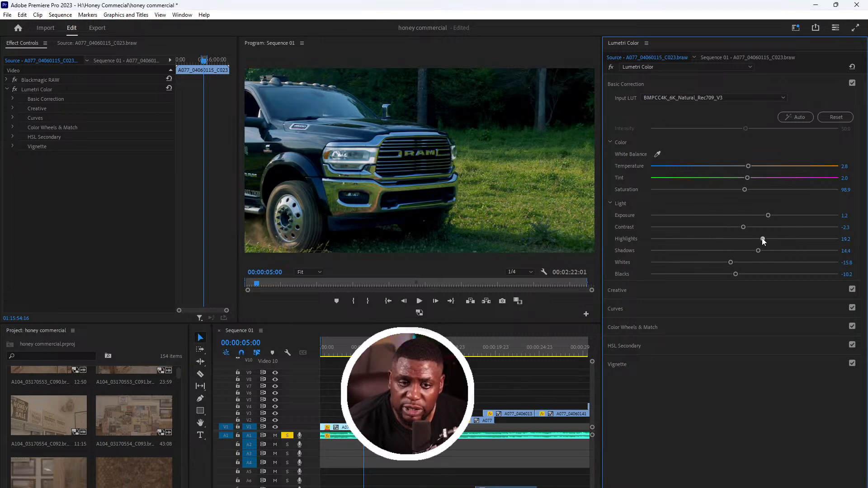
pyautogui.moveTo(745, 226); pyautogui.dragTo(775, 218)
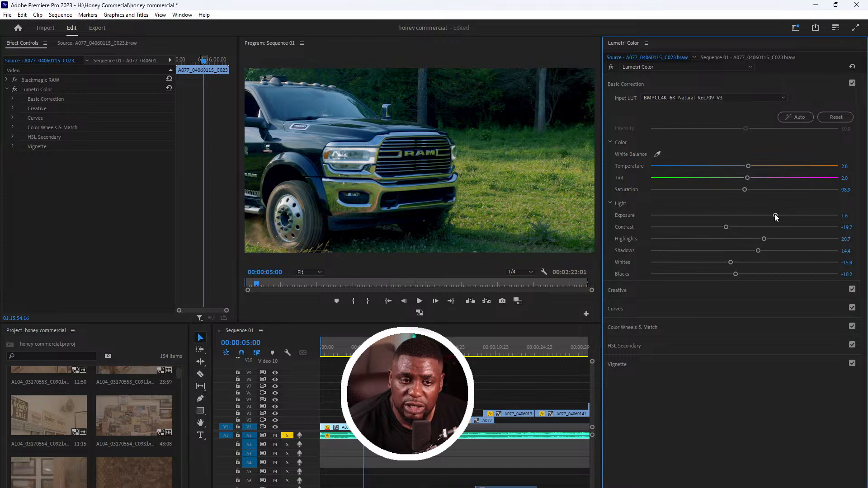
# - Play back the opening of the sequence through the regraded close-up truck shot
pyautogui.click(338, 345)
pyautogui.press('space')
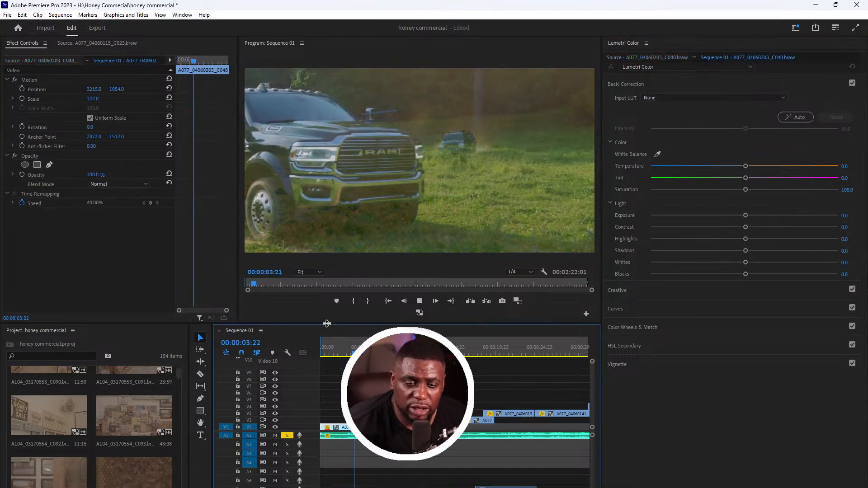
pyautogui.press('space')
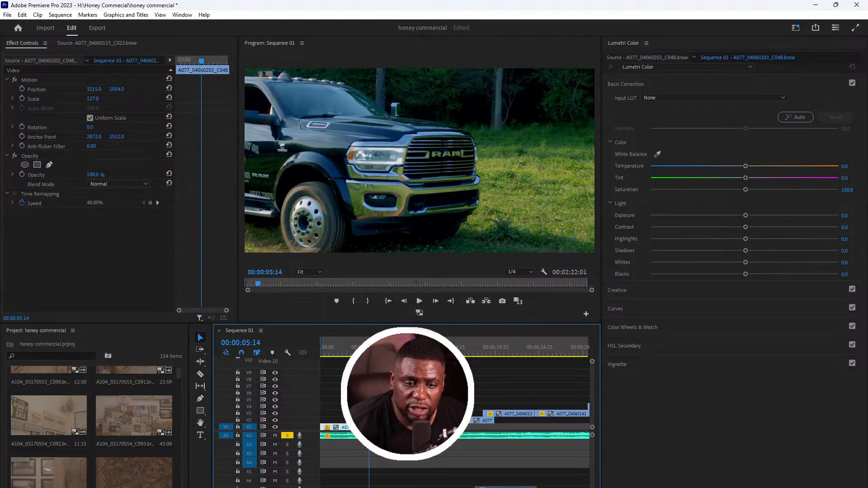
# - Compare the close-up truck shot with the wide loaded-truck shot cut from the same source, stopping at 00:00:08:02
pyautogui.scroll(2, 399, 347)
pyautogui.moveTo(400, 347); pyautogui.dragTo(392, 347)
pyautogui.moveTo(332, 343); pyautogui.dragTo(379, 343)
pyautogui.click(379, 413)
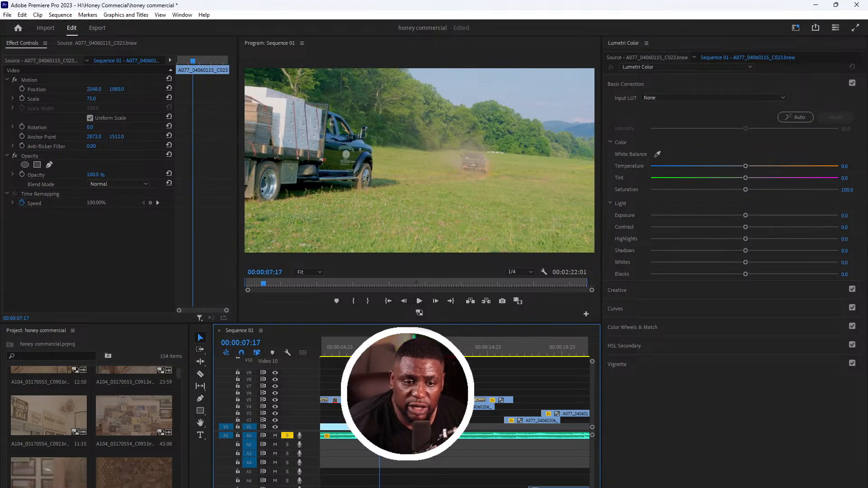
pyautogui.click(365, 400)
pyautogui.scroll(3, 365, 400)
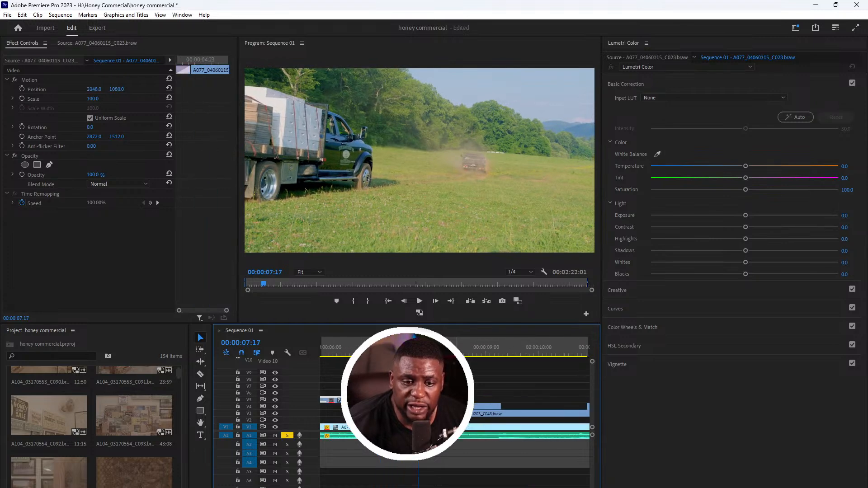
pyautogui.scroll(-2, 442, 407)
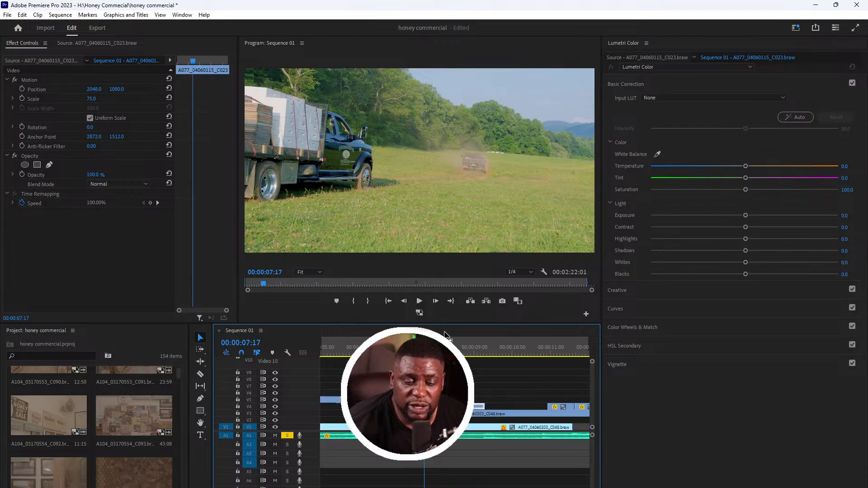
pyautogui.scroll(-1, 438, 343)
pyautogui.moveTo(356, 346); pyautogui.dragTo(394, 345)
pyautogui.scroll(-1, 405, 345)
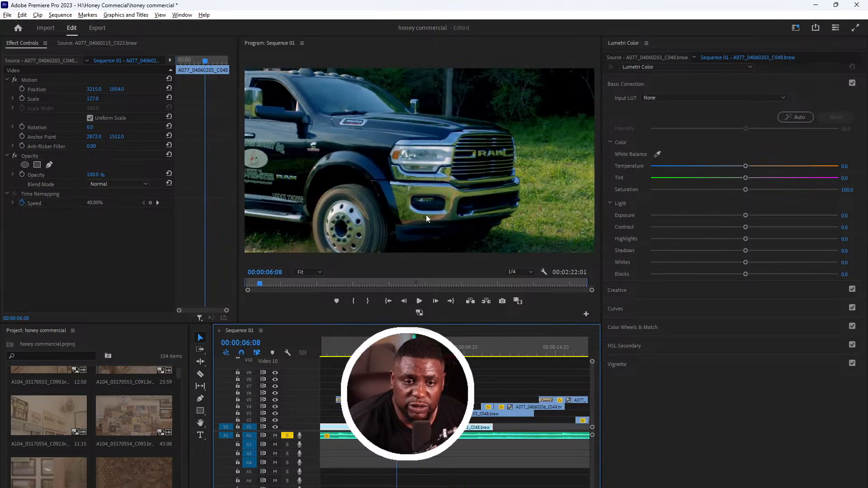
pyautogui.click(428, 345)
pyautogui.press('Right')
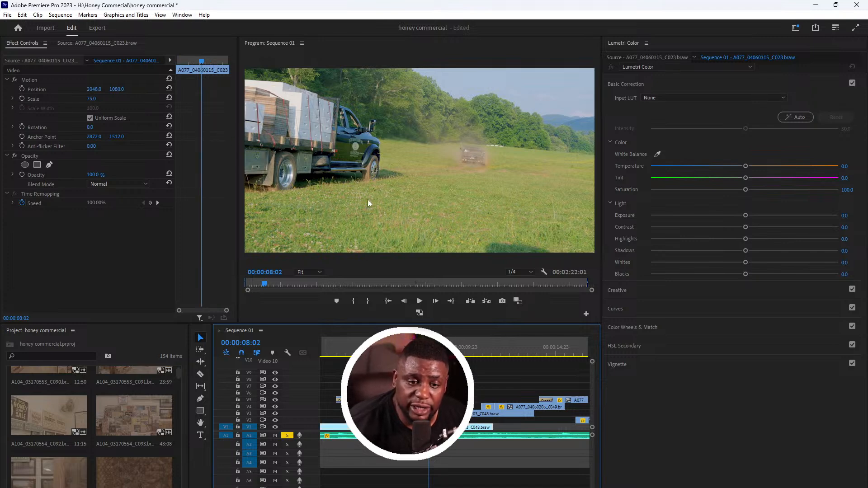
# - Try a light adjustment on the wide truck shot's source grade, check its effect on the close-up shot, and undo it
pyautogui.click(96, 224)
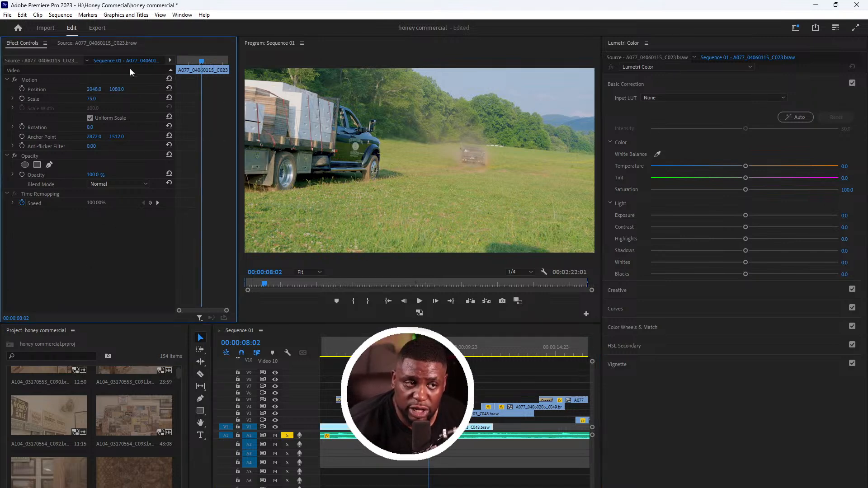
pyautogui.click(47, 60)
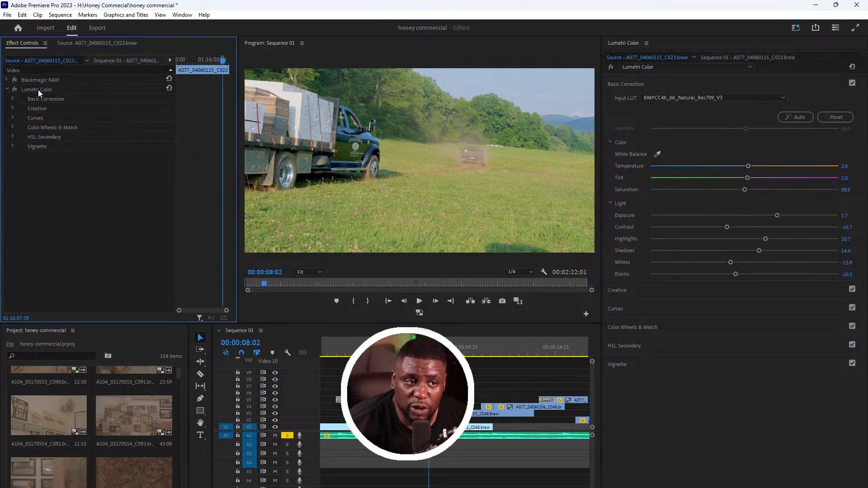
pyautogui.click(38, 89)
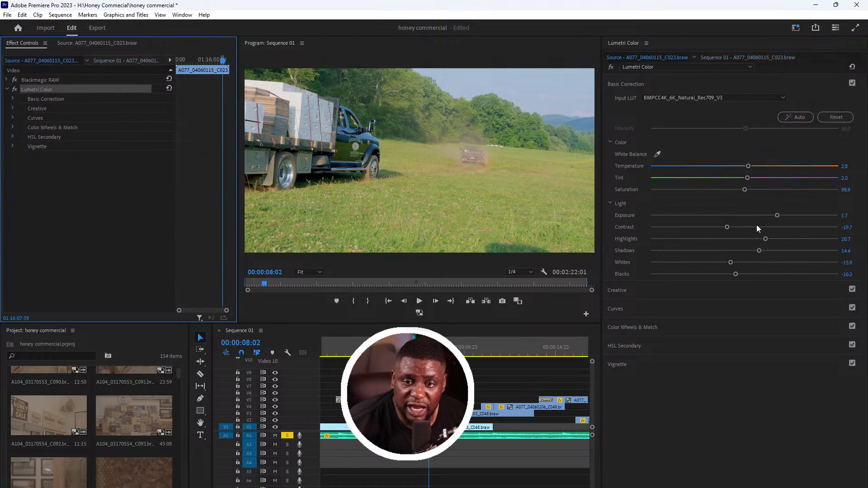
pyautogui.moveTo(739, 243); pyautogui.dragTo(791, 229)
pyautogui.hotkey('ctrl', 'z')
pyautogui.click(380, 347)
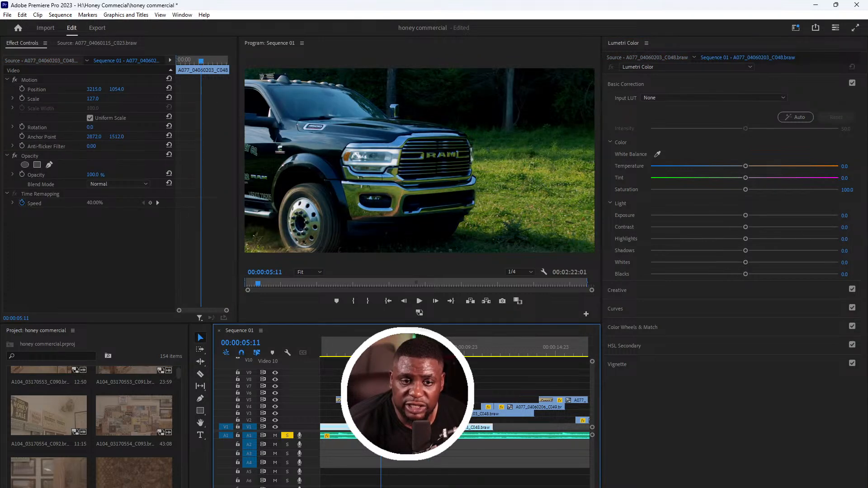
pyautogui.moveTo(381, 347); pyautogui.dragTo(428, 347)
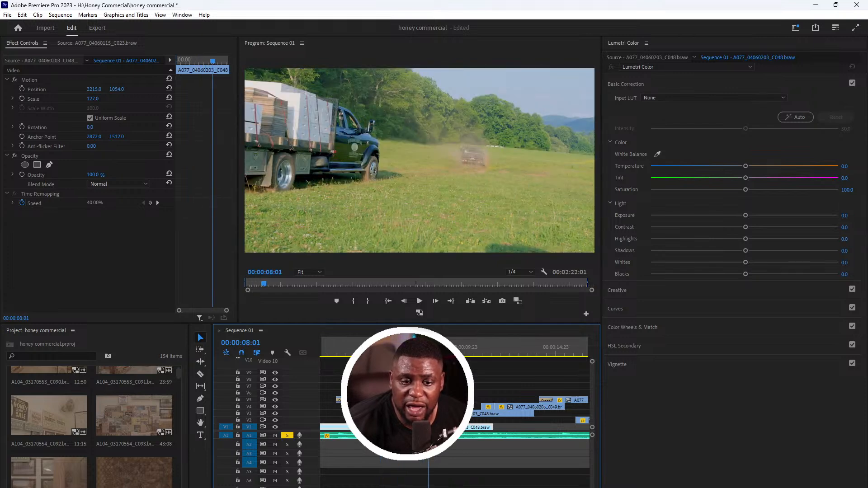
# - At sequence level, set the wide truck shot's contrast to 42.3, highlights to -12.0 and shadows to -59.6
pyautogui.click(263, 185)
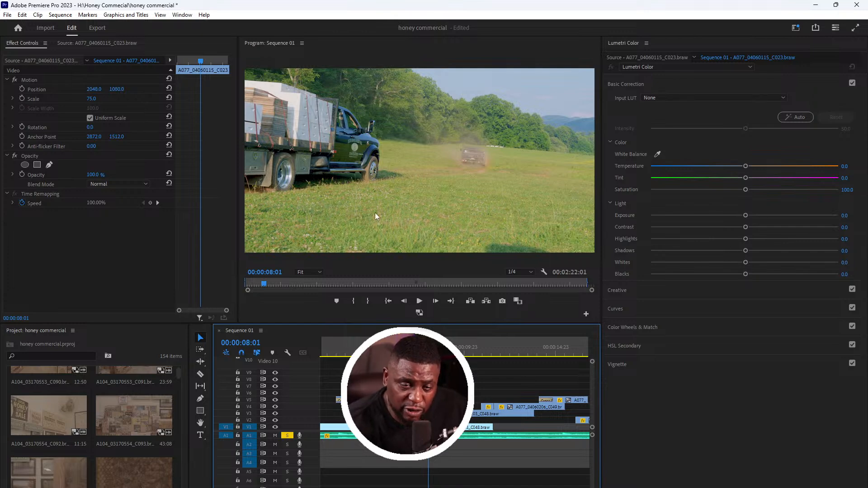
pyautogui.click(62, 245)
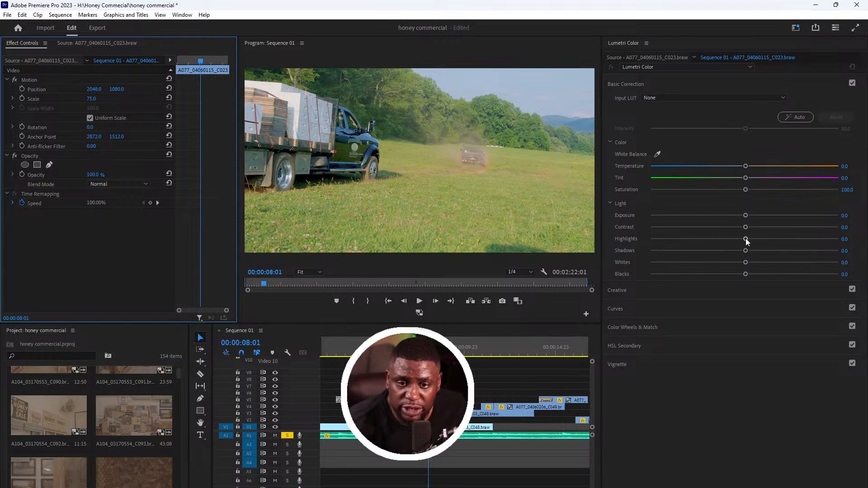
pyautogui.moveTo(758, 228); pyautogui.dragTo(689, 252)
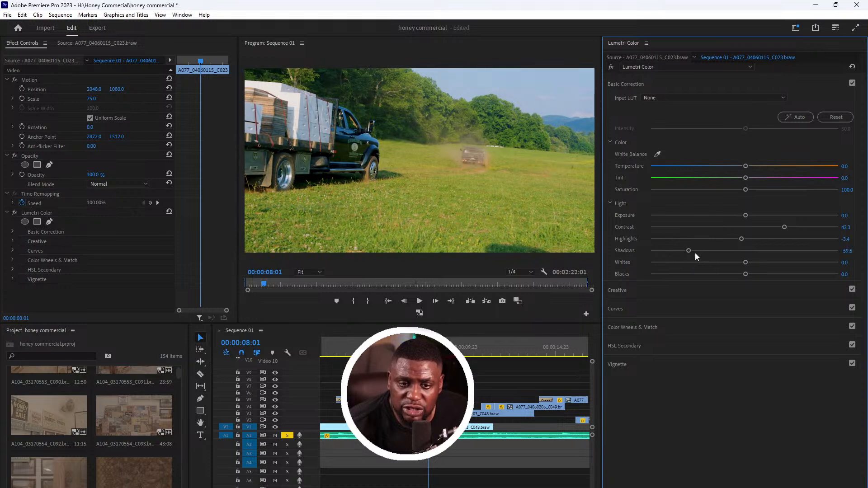
pyautogui.moveTo(741, 239); pyautogui.dragTo(732, 245)
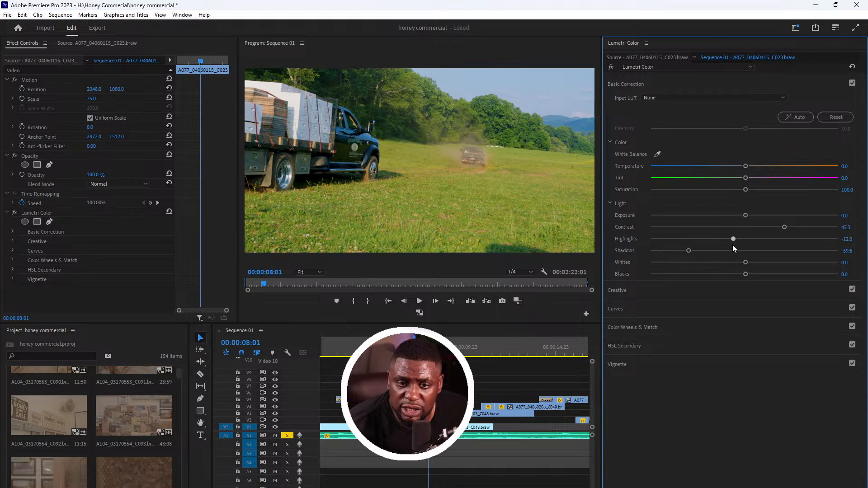
# - Raise the wide truck shot's creative vibrance and saturation, and refine its contrast to 46.6 and highlights to -10.6
pyautogui.click(683, 291)
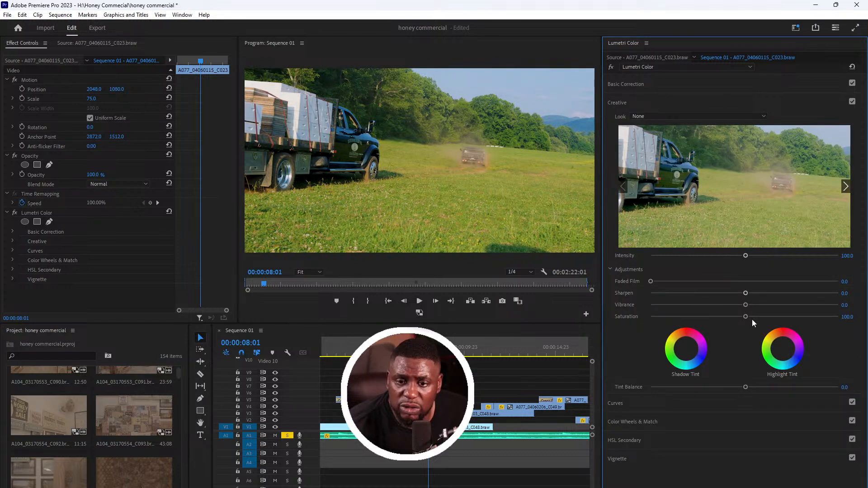
pyautogui.moveTo(755, 305)
pyautogui.mouseDown()
pyautogui.moveTo(760, 317)
pyautogui.moveTo(766, 305)
pyautogui.moveTo(766, 316)
pyautogui.mouseUp()
pyautogui.click(690, 84)
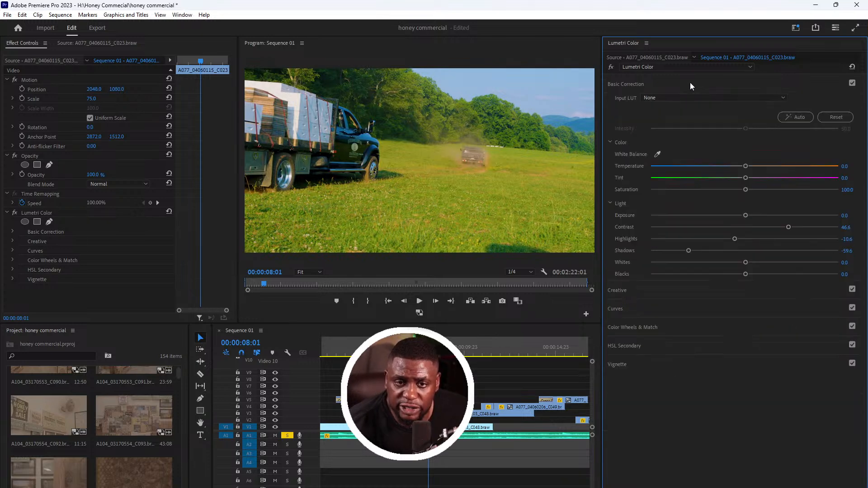
pyautogui.moveTo(734, 239); pyautogui.dragTo(734, 240)
# - In the source grade of the opening distant-truck clip, set creative vibrance to 26.9 and saturation to 123.1
pyautogui.click(337, 352)
pyautogui.press('space')
pyautogui.press('Home')
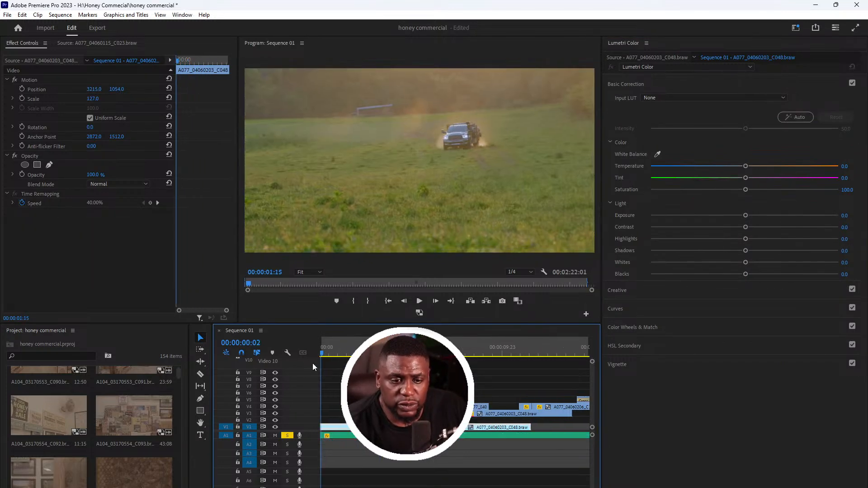
pyautogui.moveTo(458, 356); pyautogui.dragTo(339, 356)
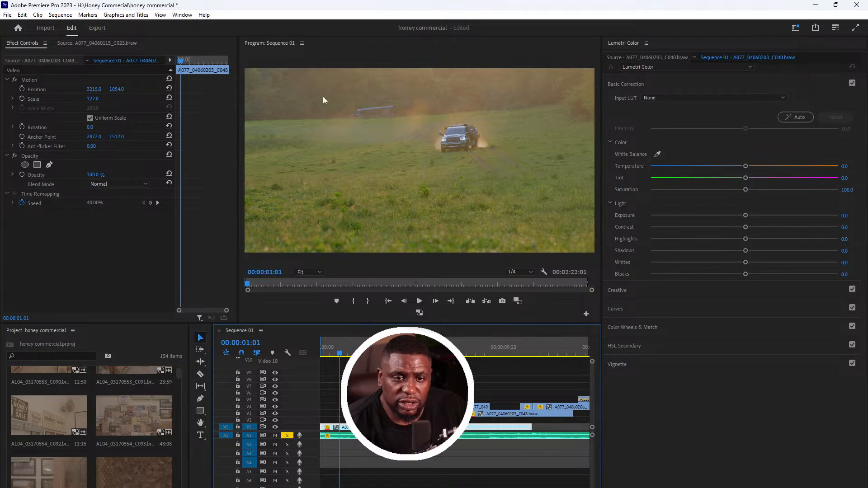
pyautogui.click(50, 63)
pyautogui.click(40, 89)
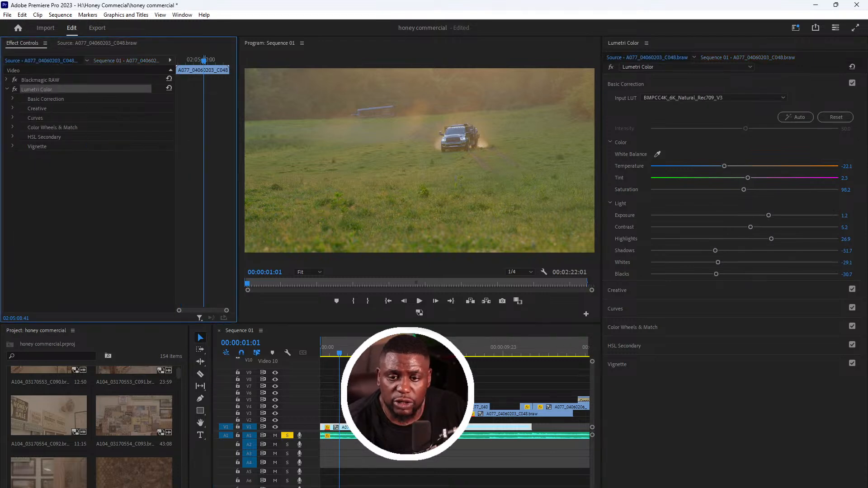
pyautogui.click(666, 289)
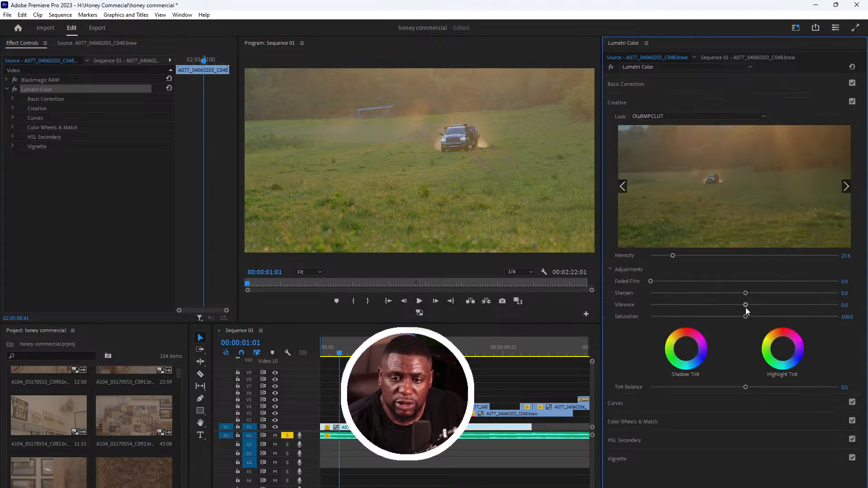
pyautogui.moveTo(760, 306); pyautogui.dragTo(780, 316)
pyautogui.moveTo(775, 305); pyautogui.dragTo(770, 305)
pyautogui.moveTo(780, 316); pyautogui.dragTo(766, 317)
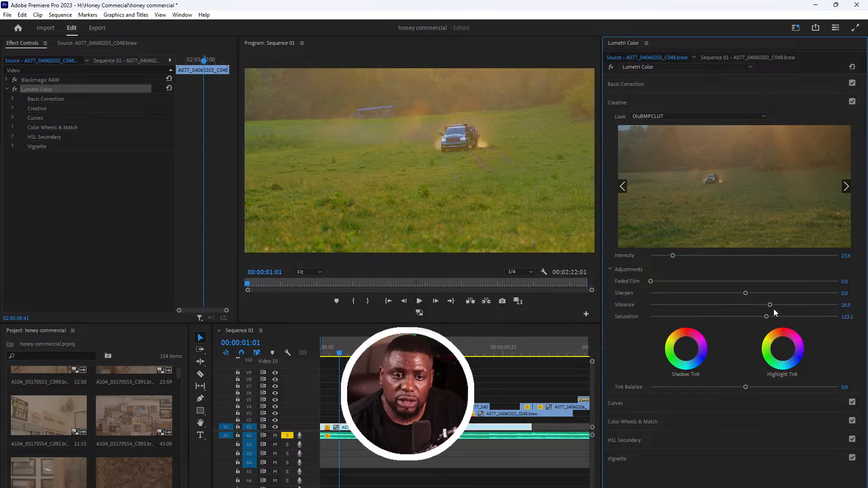
# - Play from the wide truck shot into the following truck shot and inspect the grade in a maximized program monitor
pyautogui.moveTo(482, 347); pyautogui.dragTo(468, 355)
pyautogui.press('space')
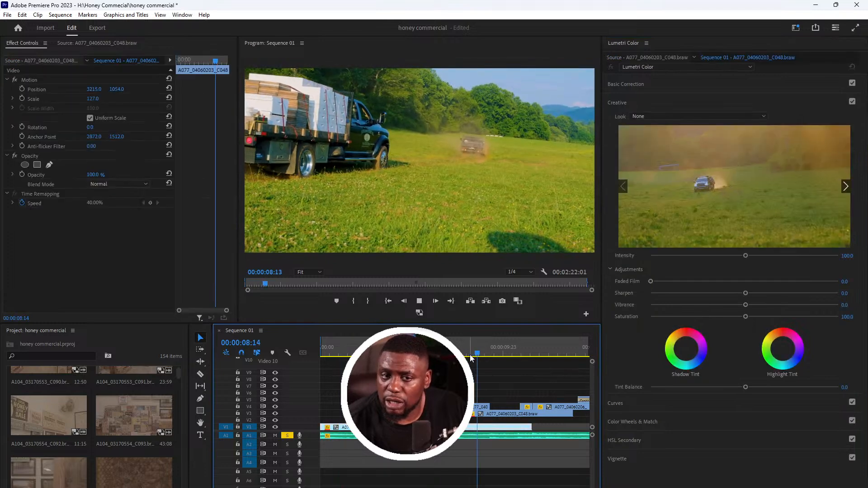
pyautogui.press('space')
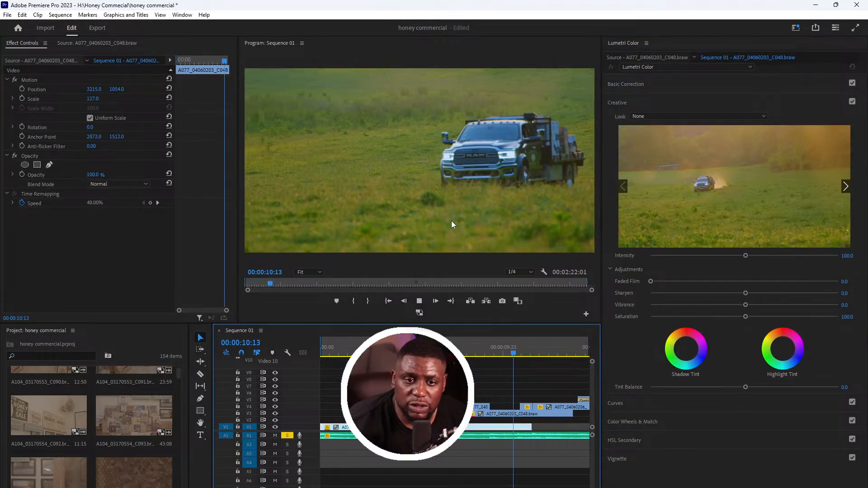
pyautogui.click(574, 142)
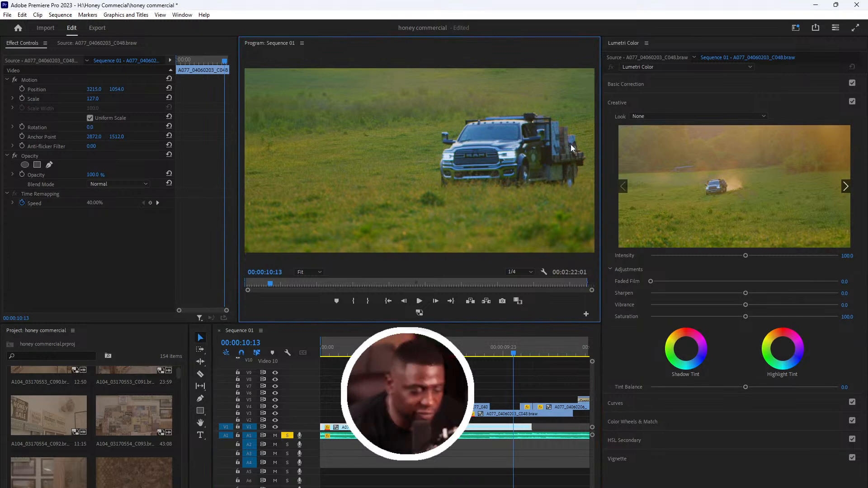
pyautogui.press('`')
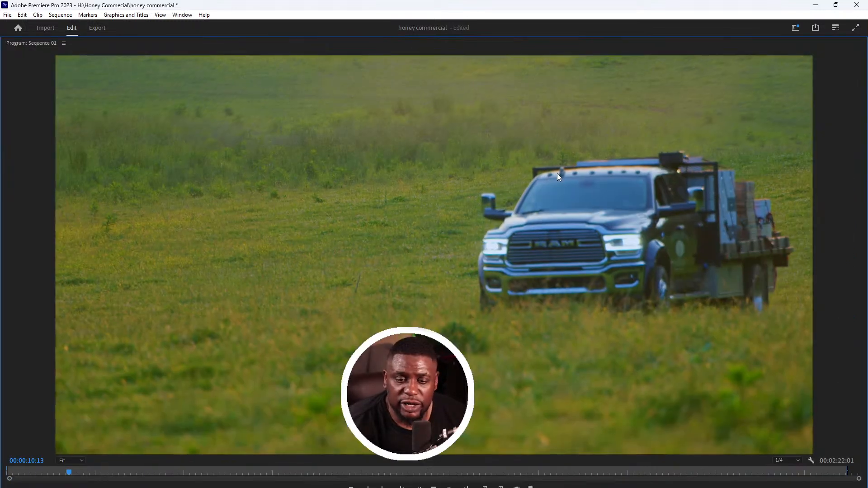
pyautogui.press('space')
pyautogui.press('space')
pyautogui.press('`')
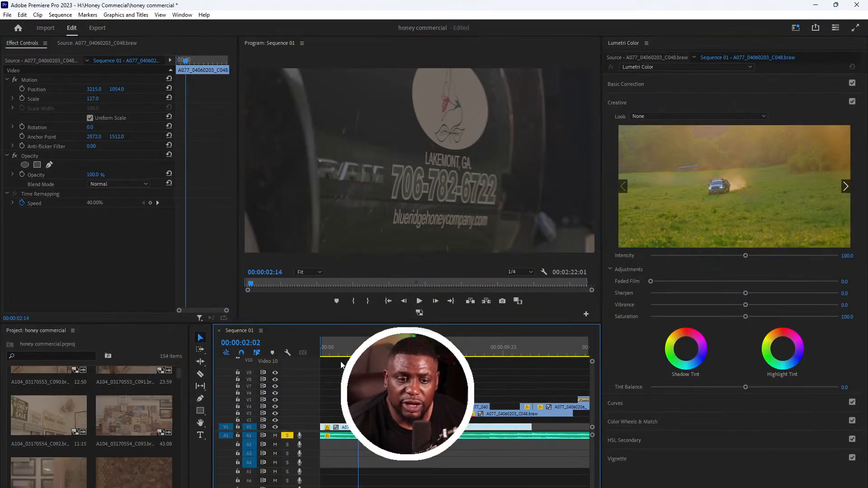
# - Review the graded shots from the sequence start in the maximized monitor, and return to the wide truck shot at 00:00:08:09
pyautogui.press('Home')
pyautogui.press('`')
pyautogui.press('space')
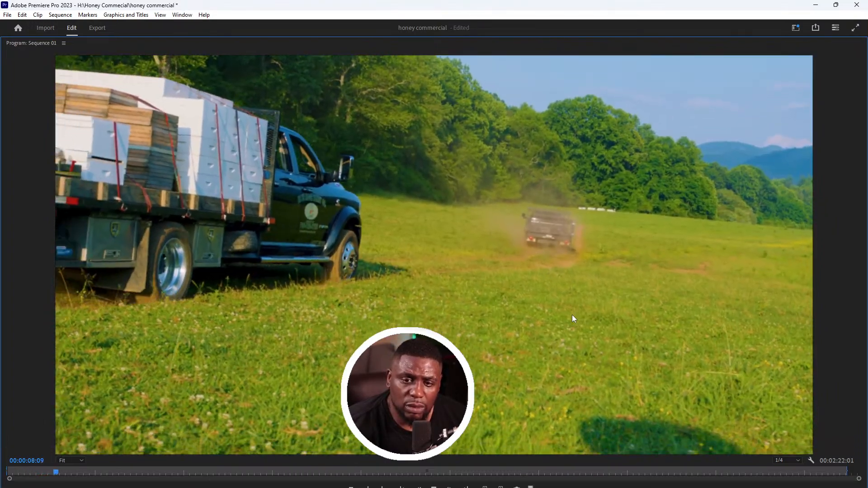
pyautogui.press('space')
pyautogui.press('`')
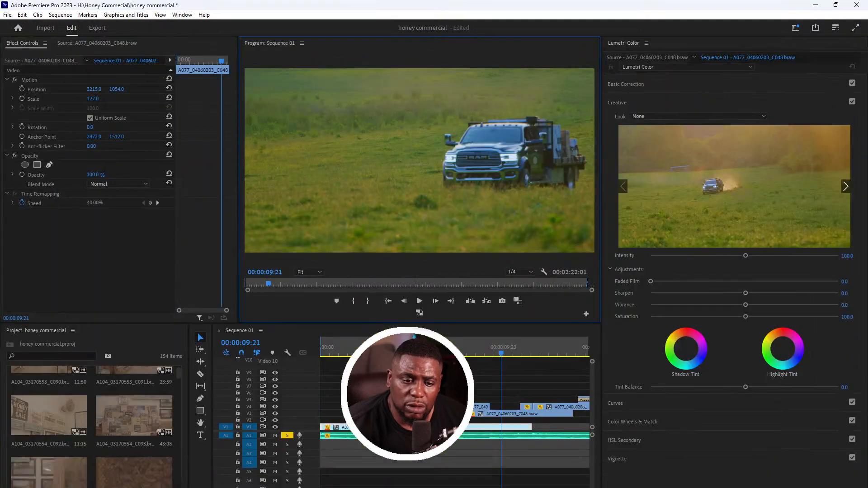
pyautogui.click(474, 354)
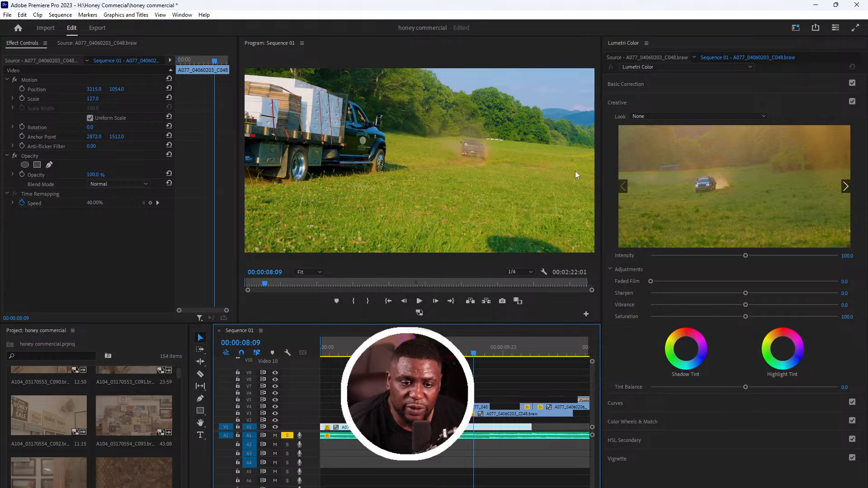
pyautogui.scroll(-5, 480, 362)
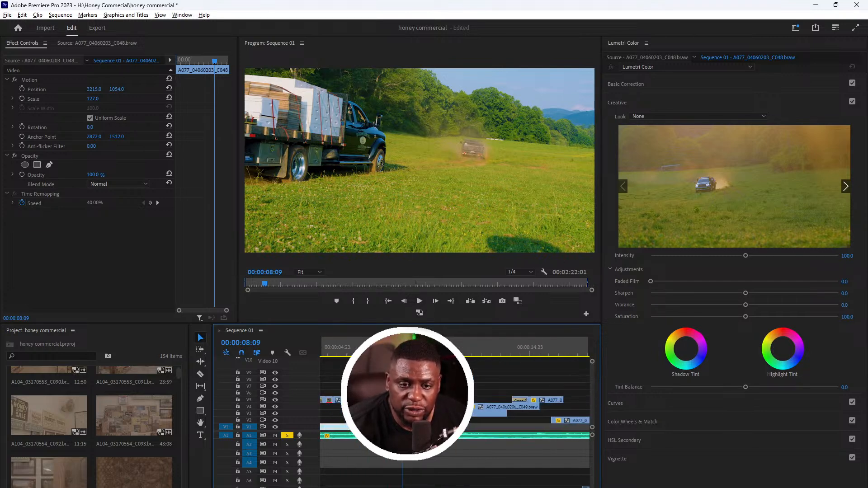
# - Play on from the wide truck shot and park the playhead on the truck door logo shot at 00:00:11:06
pyautogui.moveTo(402, 347); pyautogui.dragTo(421, 347)
pyautogui.press('space')
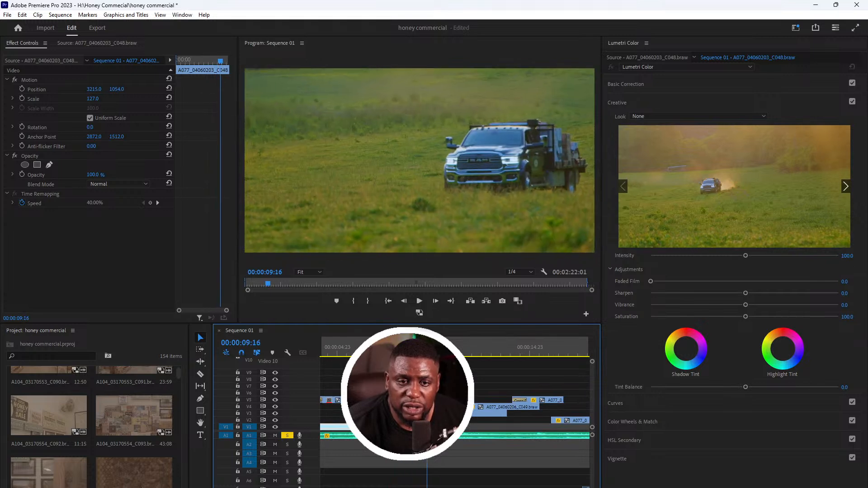
pyautogui.press('-')
pyautogui.press('-')
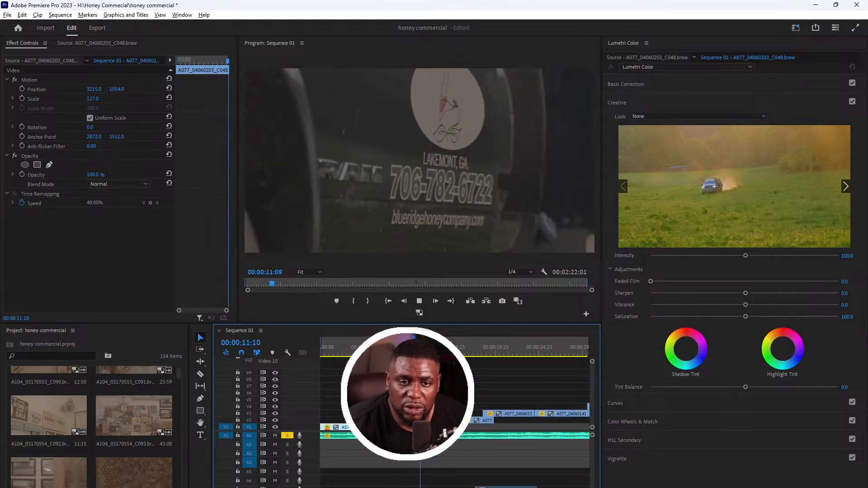
pyautogui.press('=')
pyautogui.click(431, 347)
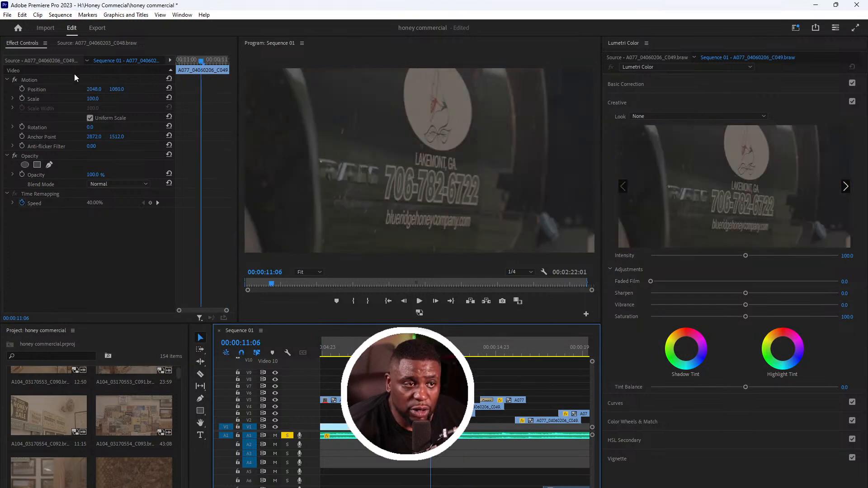
# - In the logo shot's source Blackmagic RAW settings, decode using Clip and set the color space to Rec.709
pyautogui.click(47, 60)
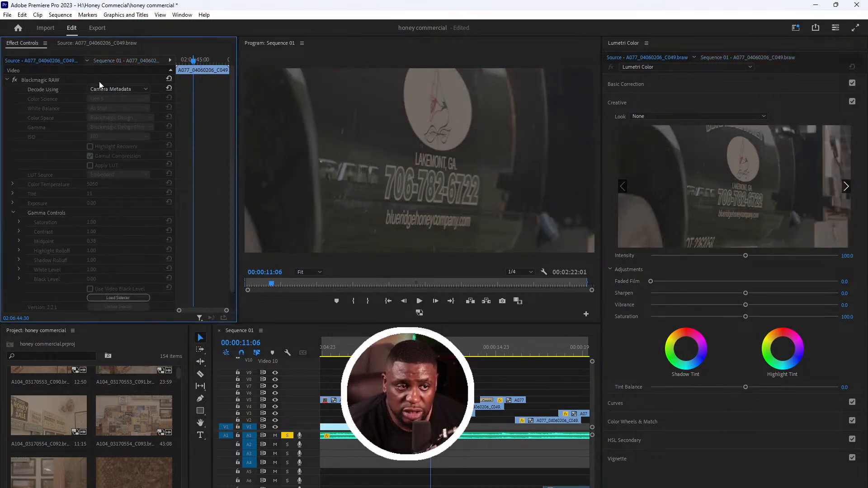
pyautogui.click(134, 88)
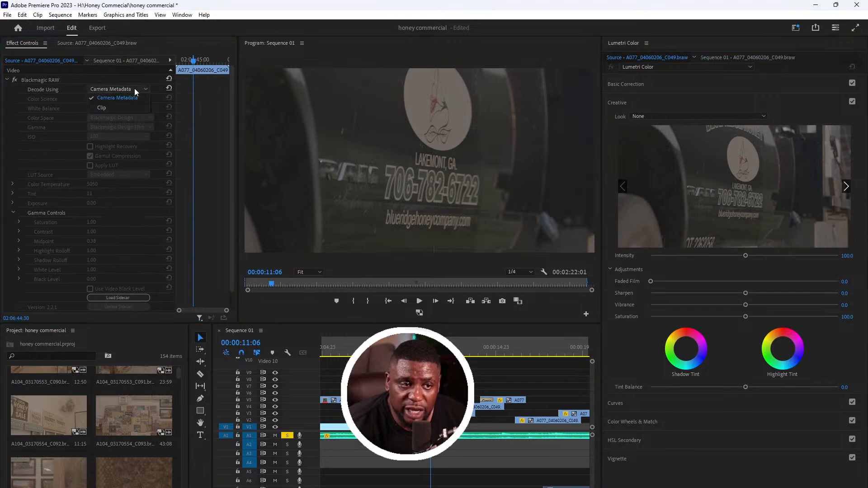
pyautogui.click(124, 106)
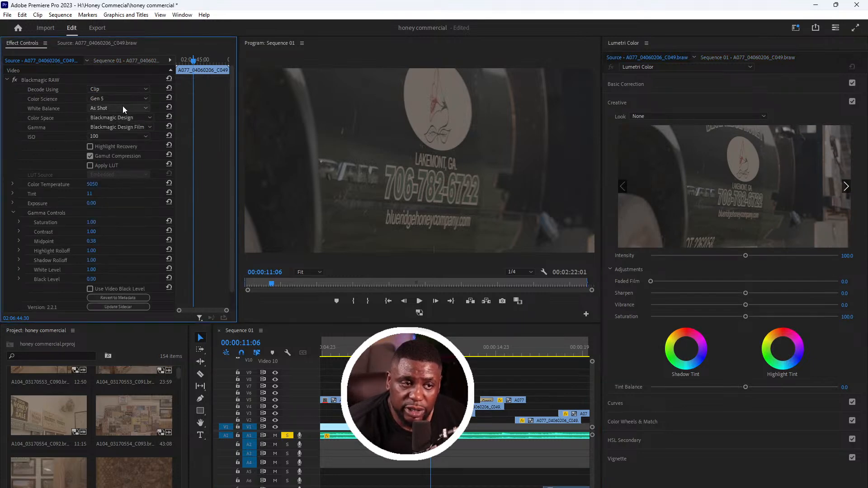
pyautogui.click(121, 117)
pyautogui.click(118, 136)
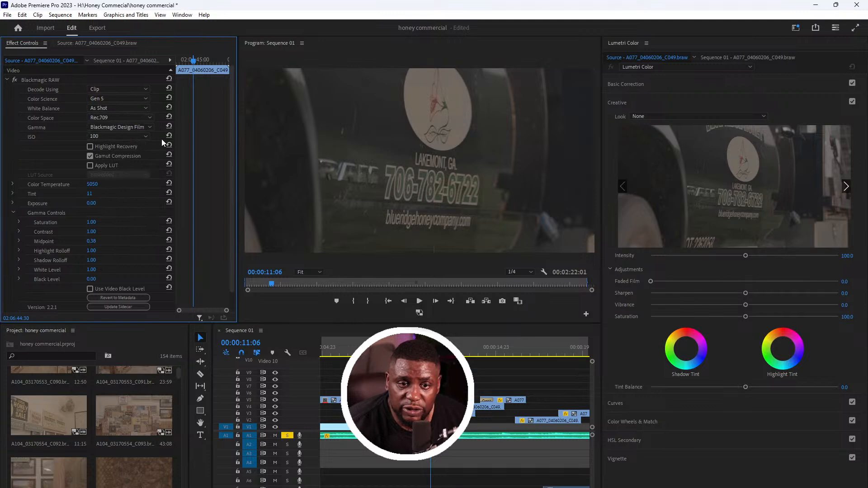
pyautogui.click(6, 80)
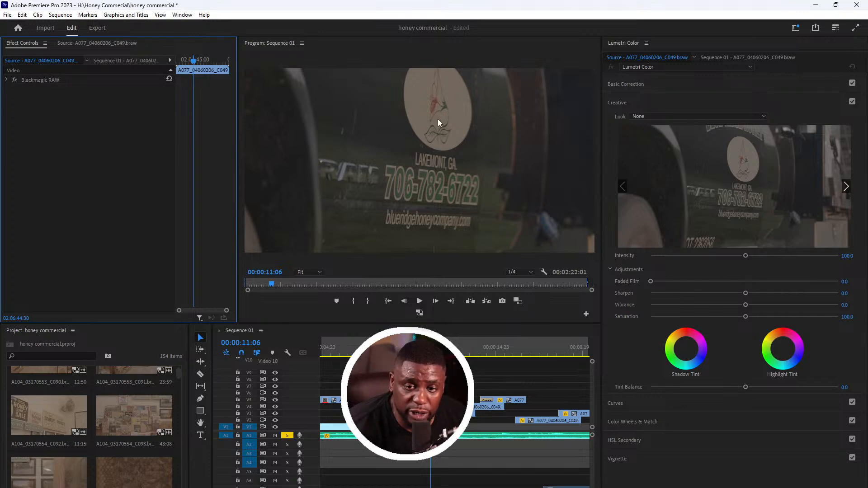
# - Apply the OluBMPCLUT creative look to the logo shot's source clip at an intensity of 39.4
pyautogui.click(726, 117)
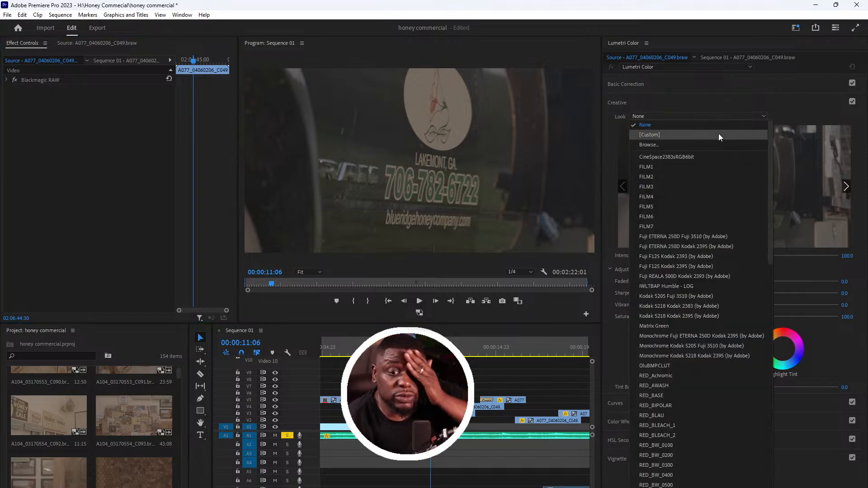
pyautogui.click(676, 370)
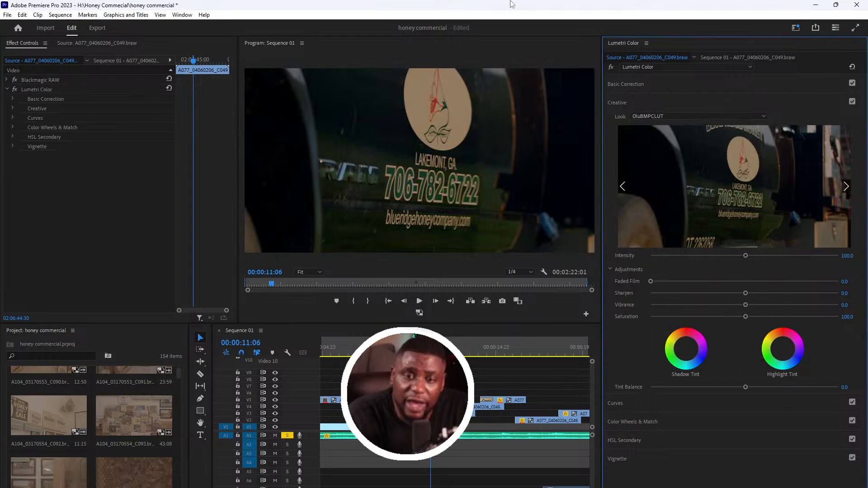
pyautogui.moveTo(696, 255)
pyautogui.mouseDown()
pyautogui.moveTo(705, 255)
pyautogui.moveTo(687, 256)
pyautogui.mouseUp()
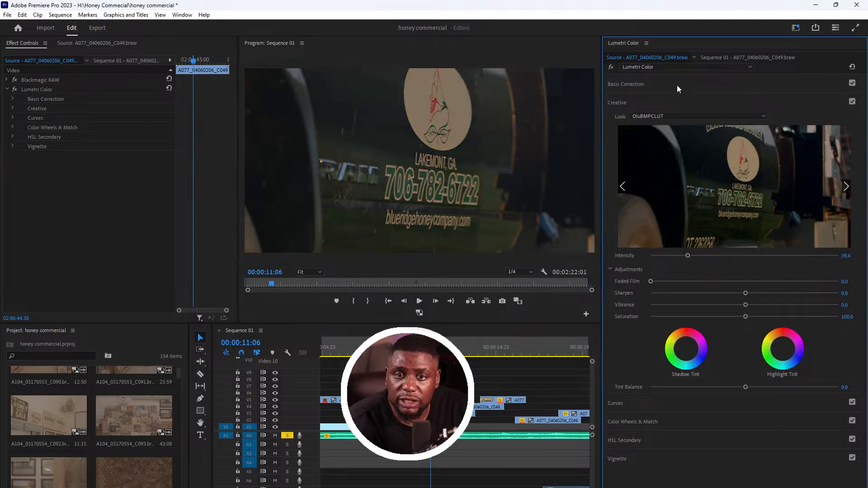
# - Give the logo shot's source clip the BMPCC4K_6K_Natural_Rec709_V3 input LUT and run the automatic basic correction
pyautogui.click(677, 85)
pyautogui.moveTo(432, 345)
pyautogui.mouseDown()
pyautogui.moveTo(498, 336)
pyautogui.moveTo(432, 348)
pyautogui.mouseUp()
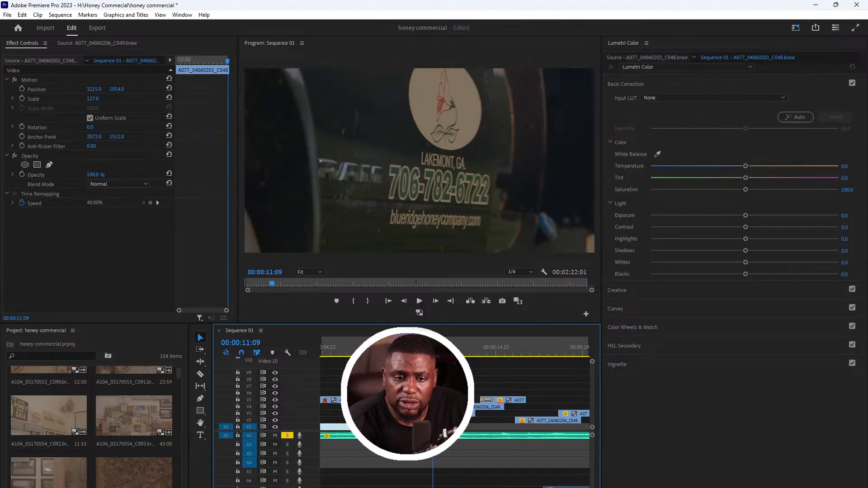
pyautogui.click(32, 65)
pyautogui.click(36, 62)
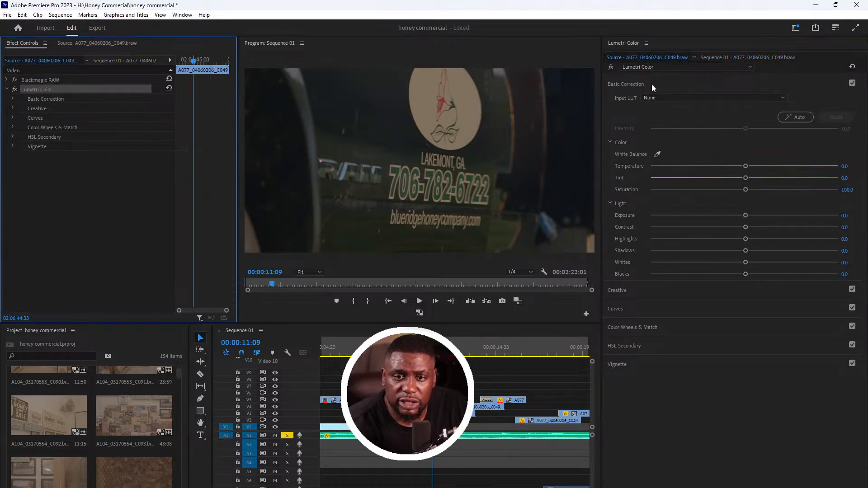
pyautogui.click(685, 289)
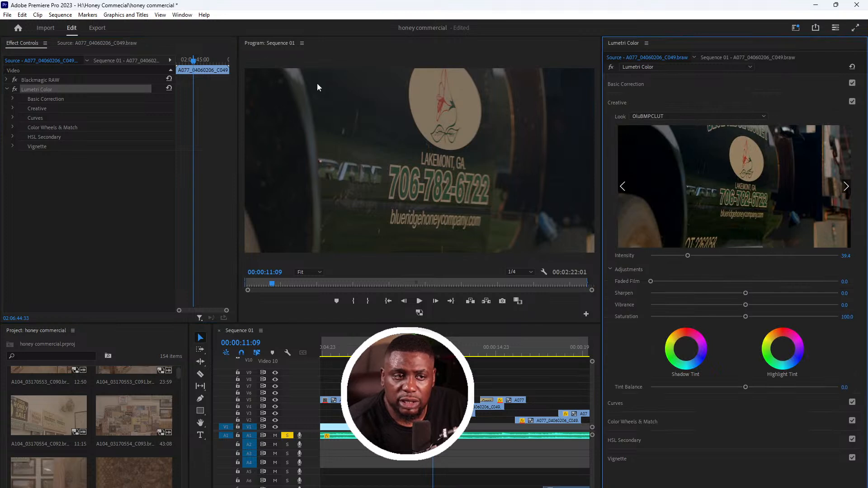
pyautogui.click(666, 85)
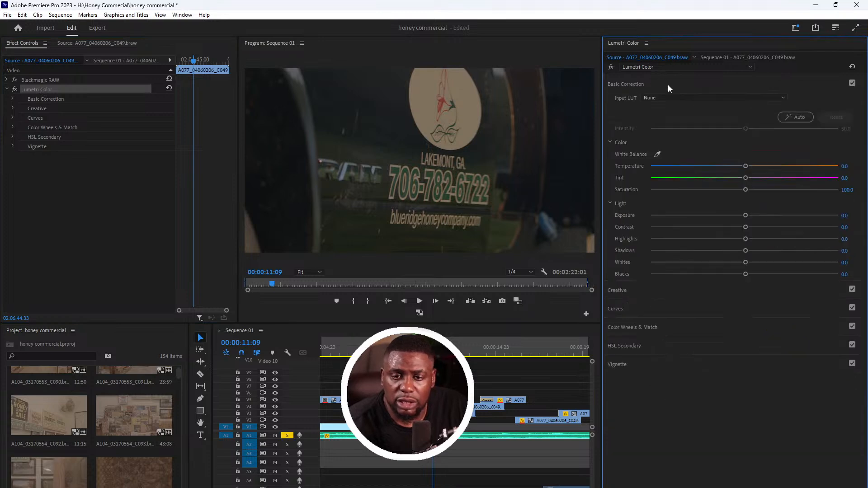
pyautogui.click(703, 99)
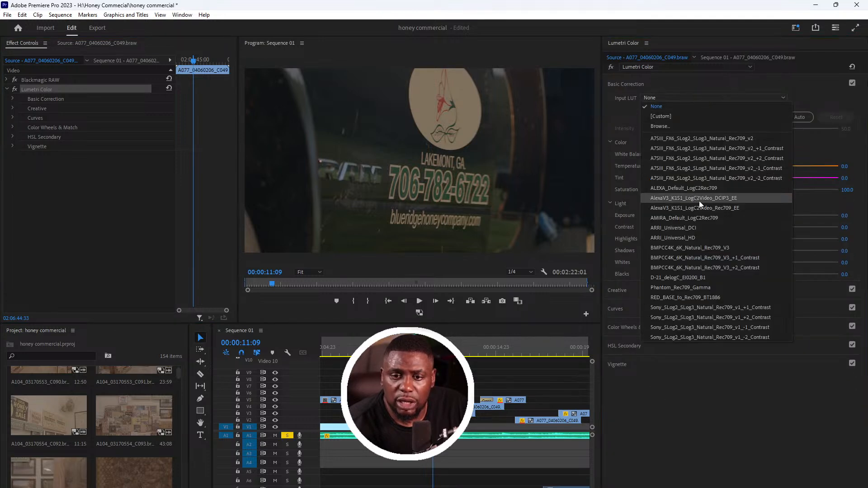
pyautogui.click(725, 248)
pyautogui.click(795, 113)
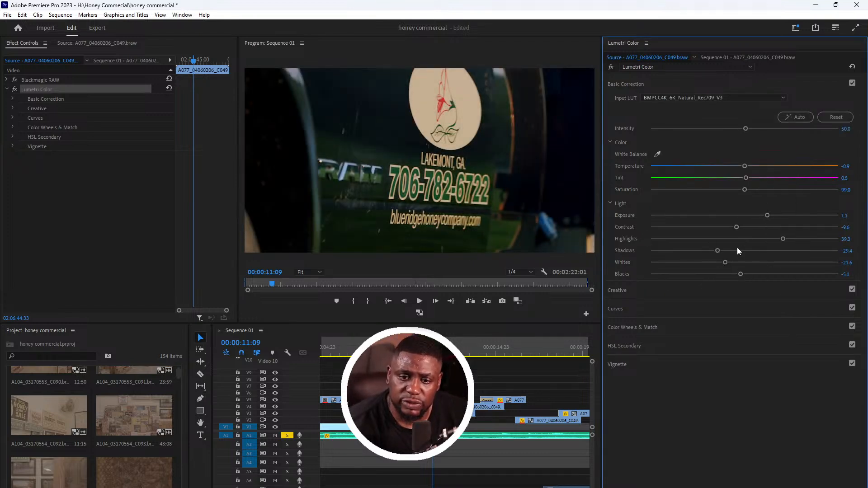
# - Select the shot of the man beside the truck door at 00:00:15:05 and set its source look intensity to 13.0
pyautogui.moveTo(463, 347); pyautogui.dragTo(499, 332)
pyautogui.click(508, 403)
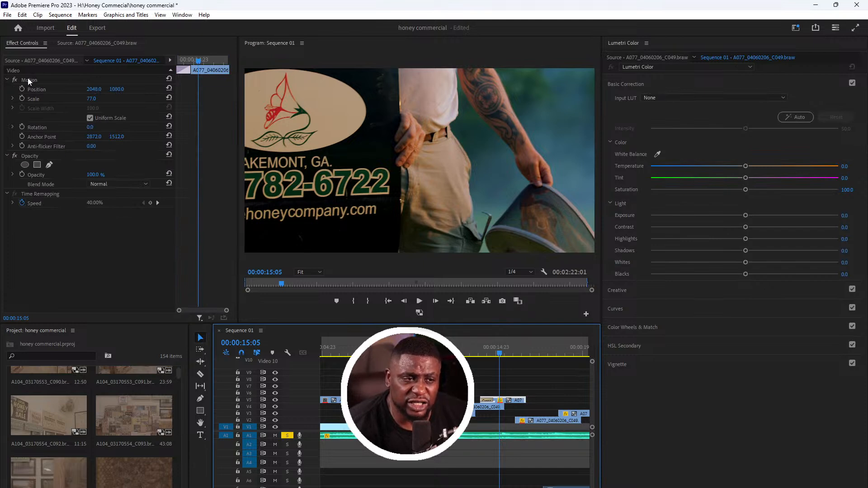
pyautogui.click(31, 60)
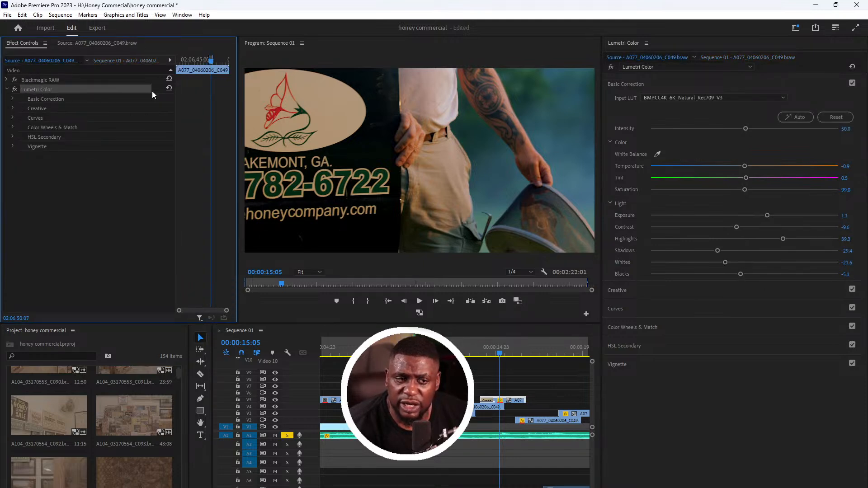
pyautogui.moveTo(737, 227); pyautogui.dragTo(719, 228)
pyautogui.click(688, 294)
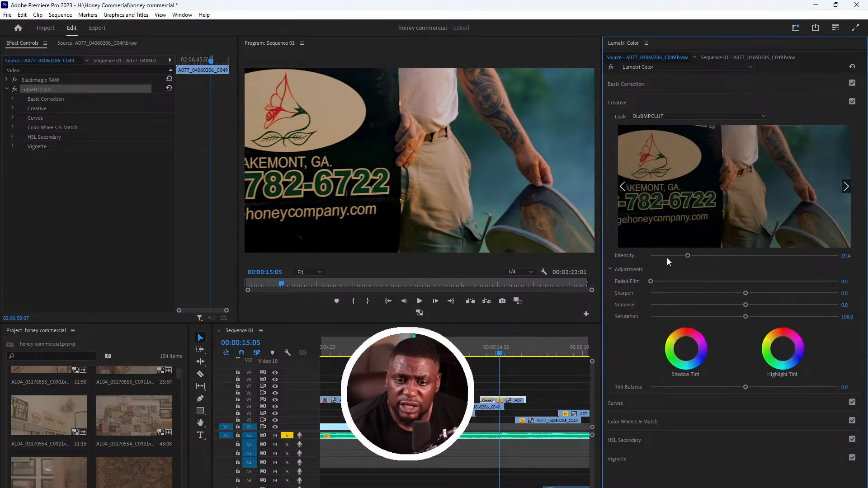
pyautogui.moveTo(663, 256); pyautogui.dragTo(662, 256)
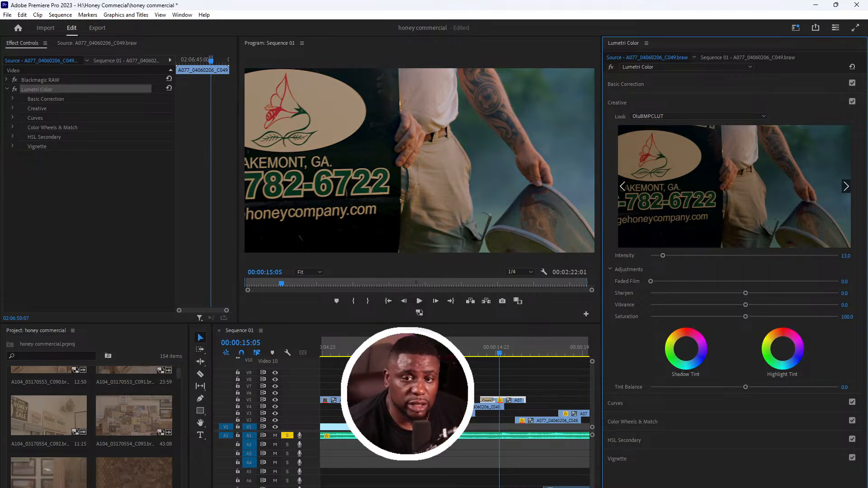
# - In the same source grade's basic correction, reduce the highlights to 16.8 and raise the shadows
pyautogui.click(687, 85)
pyautogui.moveTo(783, 238); pyautogui.dragTo(734, 225)
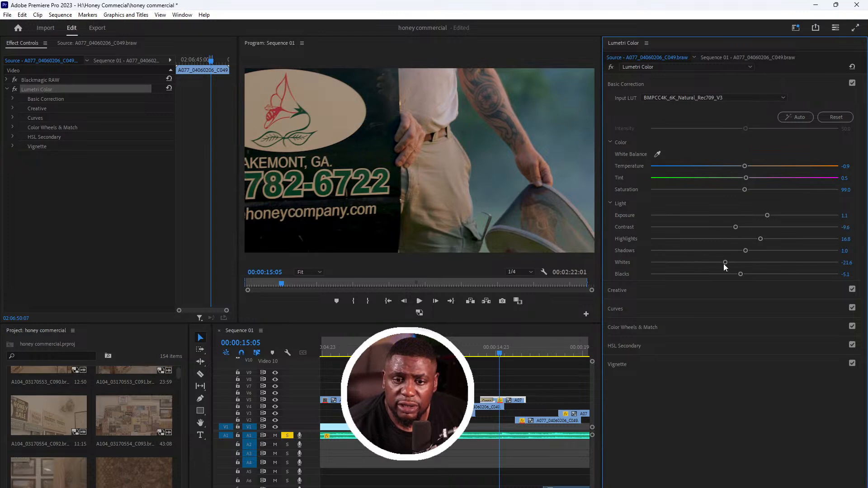
pyautogui.moveTo(760, 250); pyautogui.dragTo(762, 251)
# - Play through the regraded door and hat shots, stopping on the ungraded beekeeper shot at 00:00:20:01
pyautogui.moveTo(427, 347); pyautogui.dragTo(514, 335)
pyautogui.press('space')
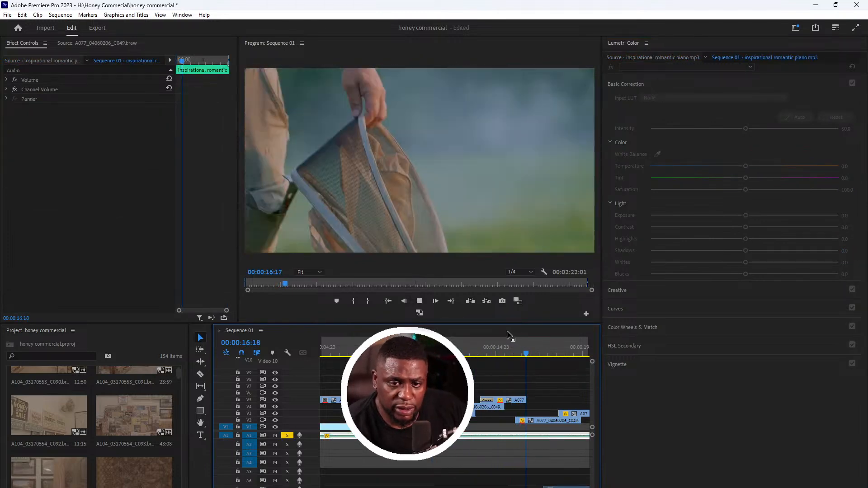
pyautogui.press('-')
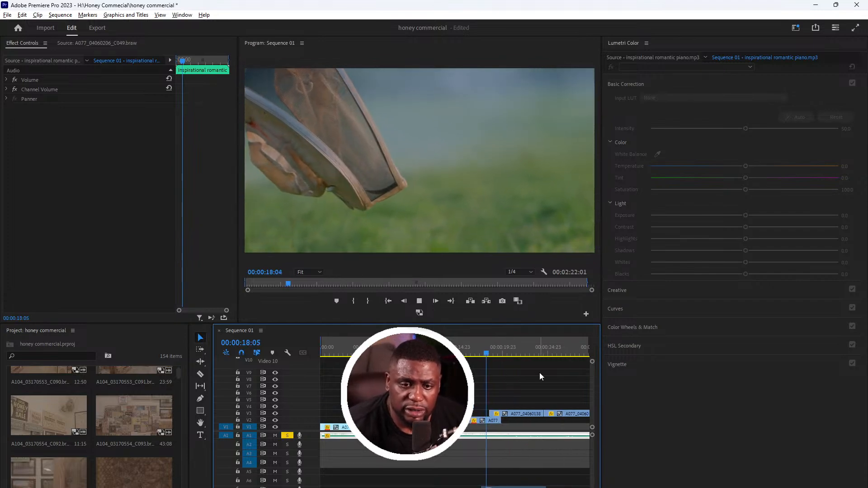
pyautogui.press('-')
pyautogui.press('space')
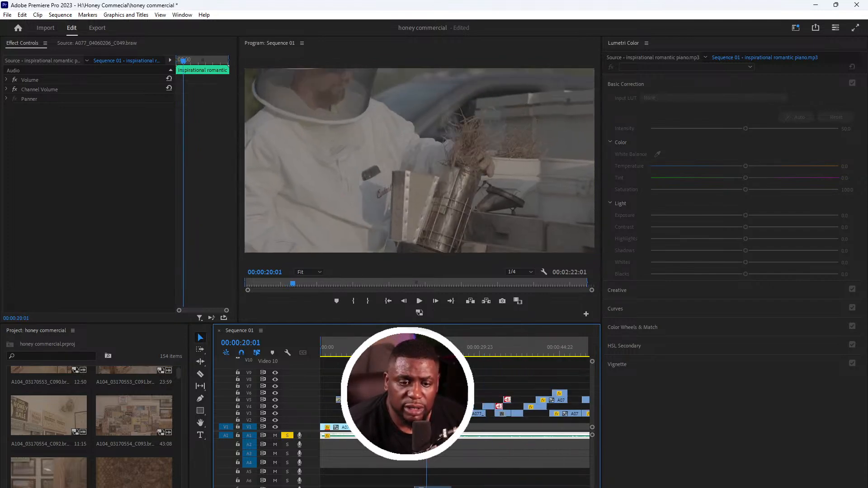
# - For the beekeeper shot's source clip, decode the Blackmagic RAW using Clip and set the color space to Rec.709
pyautogui.click(432, 413)
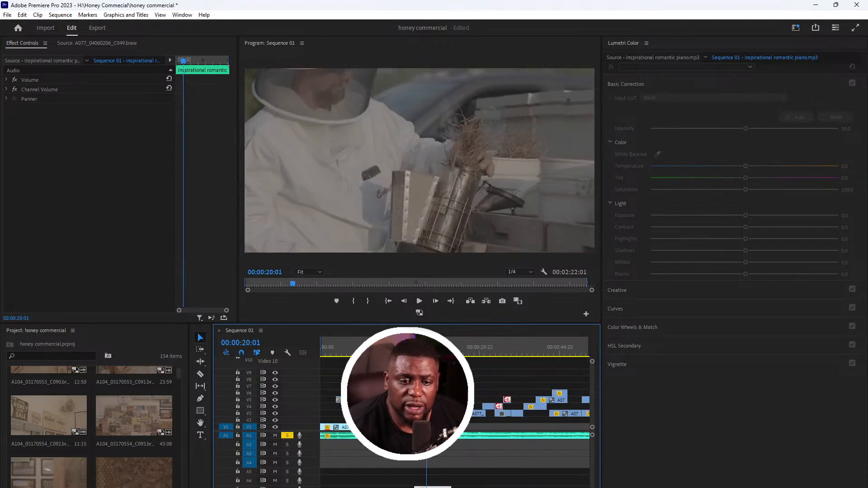
pyautogui.click(31, 60)
pyautogui.click(136, 88)
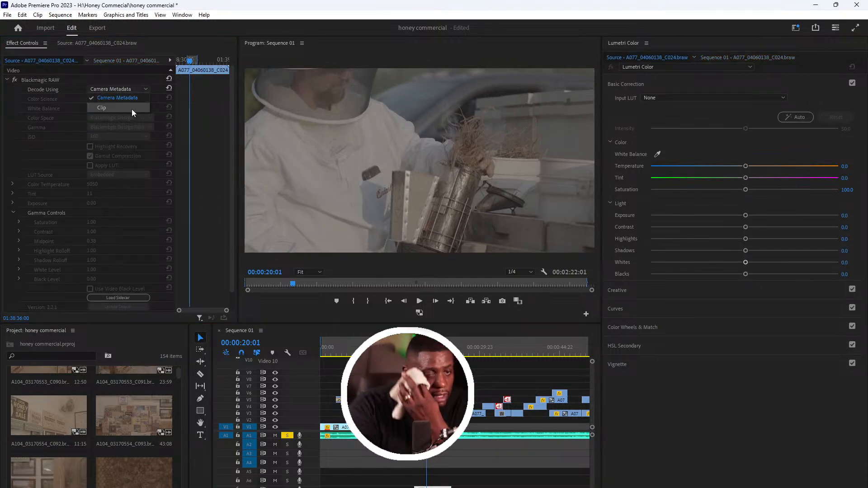
pyautogui.click(132, 108)
pyautogui.click(121, 116)
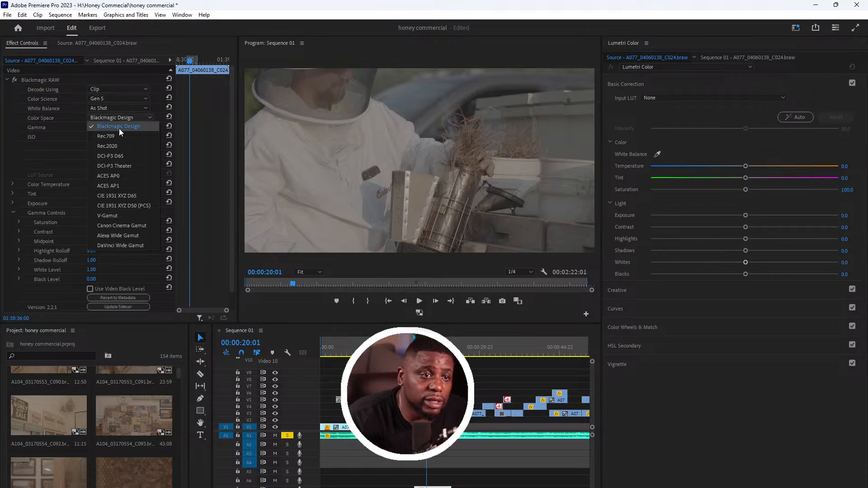
pyautogui.click(115, 135)
pyautogui.click(7, 79)
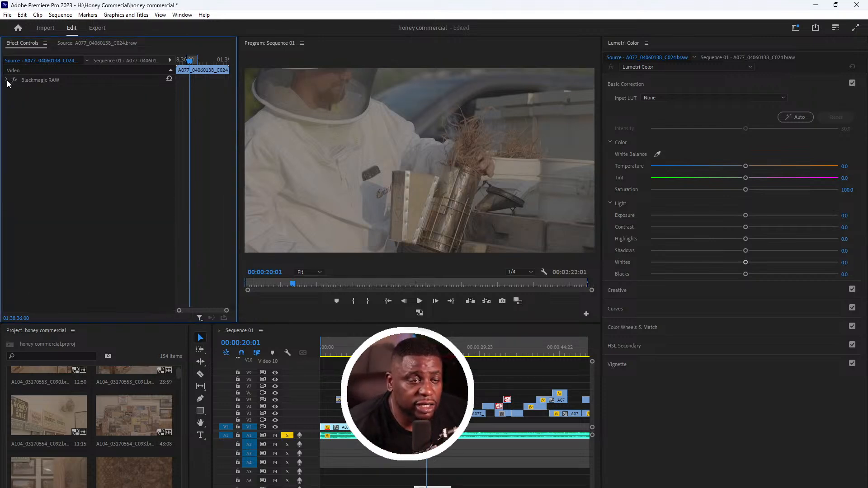
# - Apply the BMPCC4K_6K_Natural_Rec709_V3 input LUT to the beekeeper shot's source clip
pyautogui.rightClick(71, 101)
pyautogui.click(66, 103)
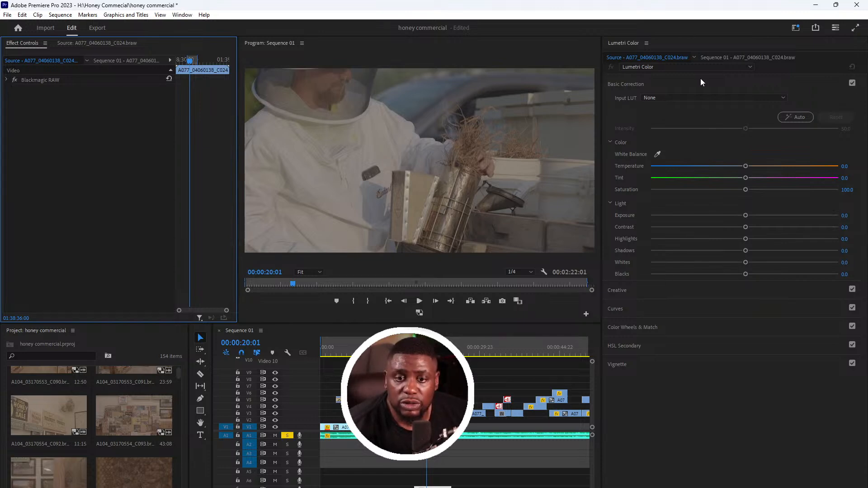
pyautogui.click(688, 96)
pyautogui.click(689, 96)
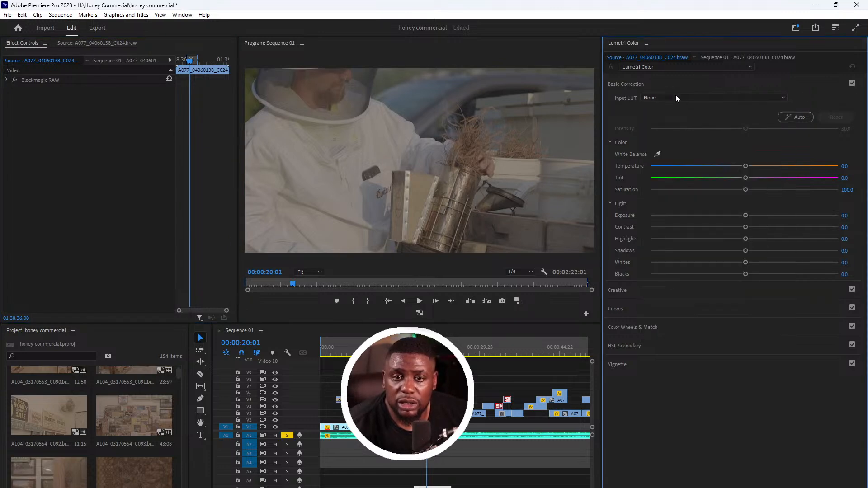
pyautogui.click(672, 95)
pyautogui.click(690, 248)
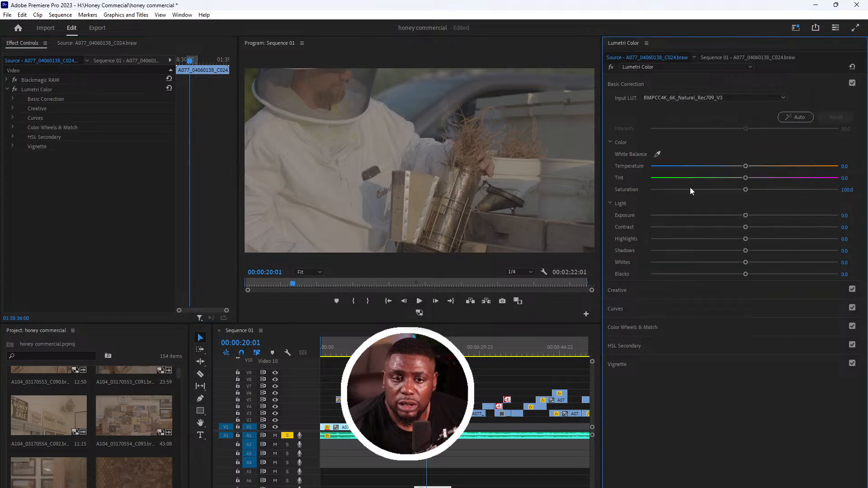
# - Apply the OluBMPCLUT creative look to the beekeeper shot's source clip
pyautogui.click(661, 290)
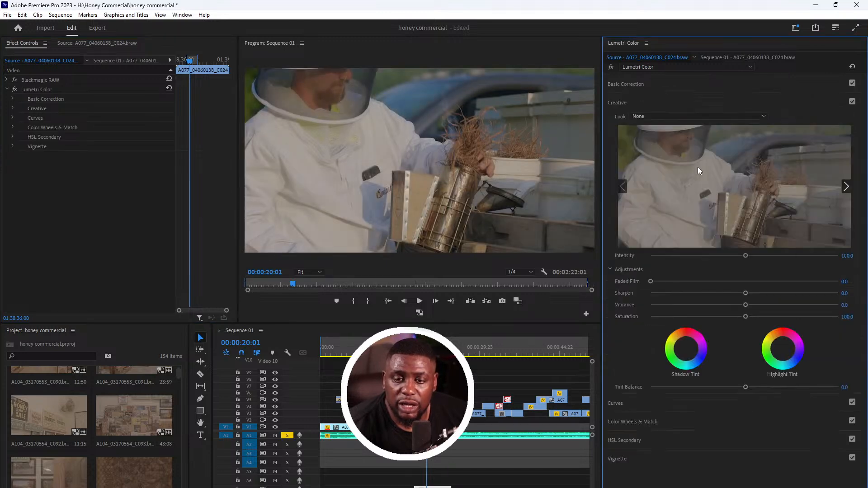
pyautogui.click(689, 117)
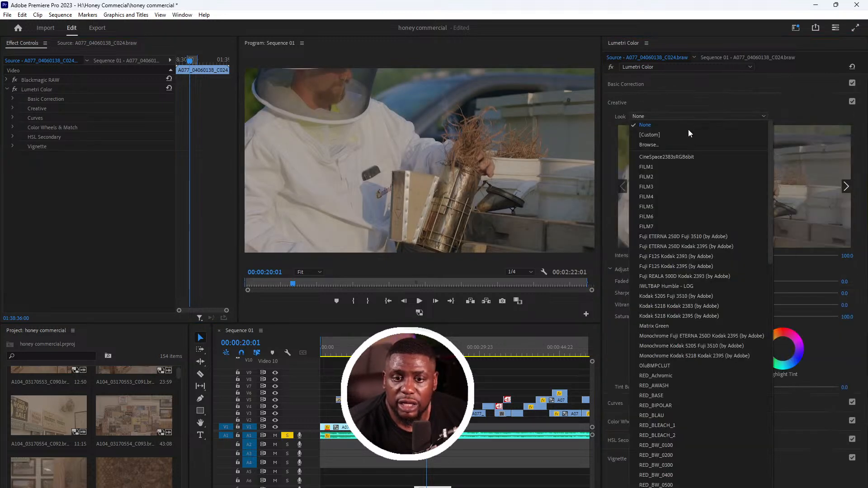
pyautogui.click(743, 366)
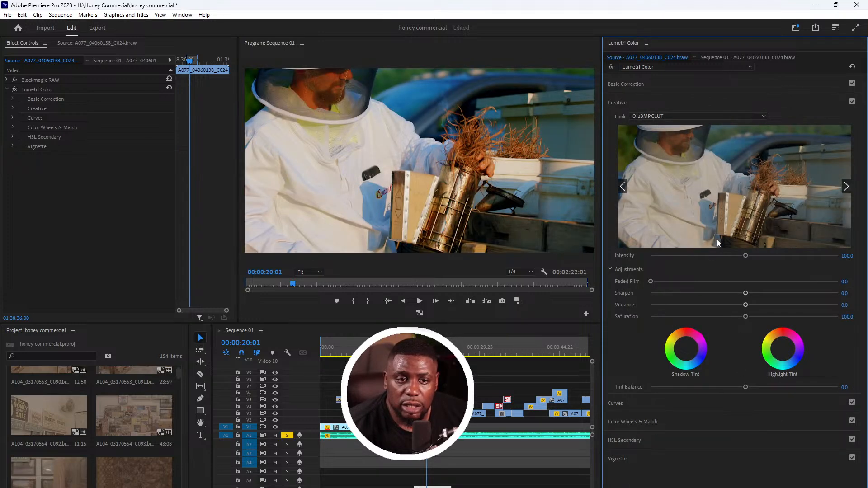
# - Set the beekeeper clip's creative look intensity to 24.0 and apply automatic color and light values in its basic correction
pyautogui.click(675, 256)
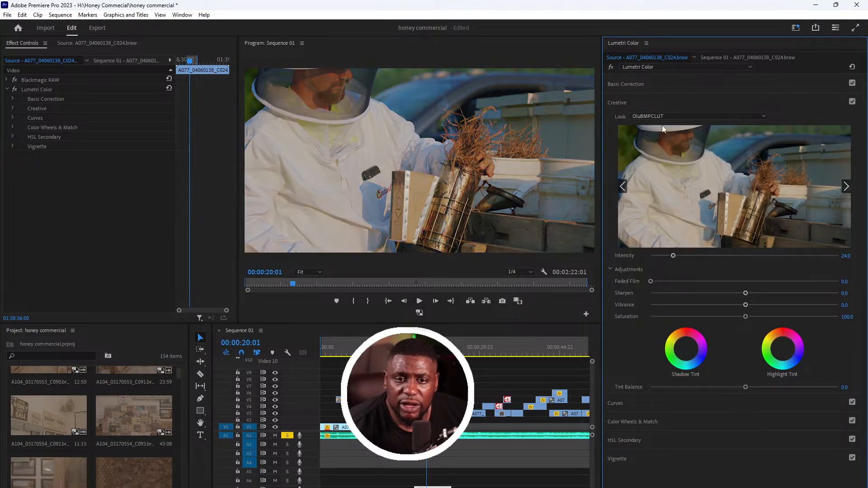
pyautogui.click(654, 84)
pyautogui.click(786, 118)
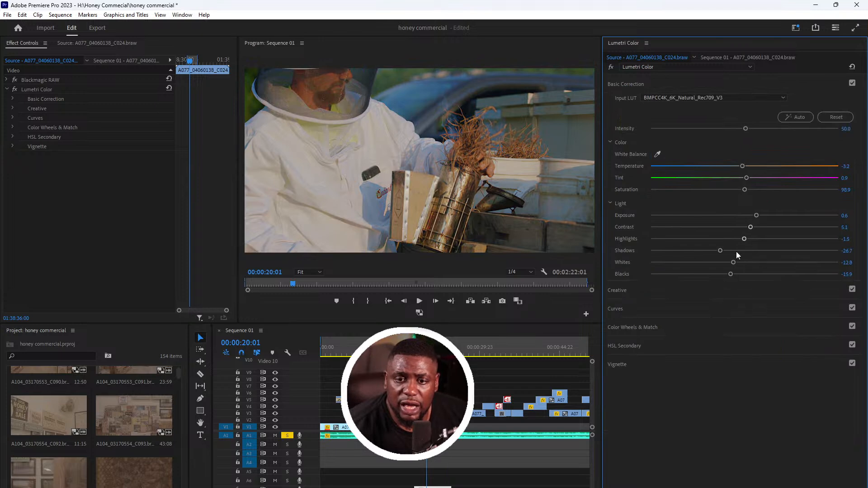
# - At 00:00:23:03, set the beekeeper source clip's highlights to 22.6 and shadows to 7.2, and boost its creative vibrance and saturation
pyautogui.moveTo(427, 347); pyautogui.dragTo(443, 348)
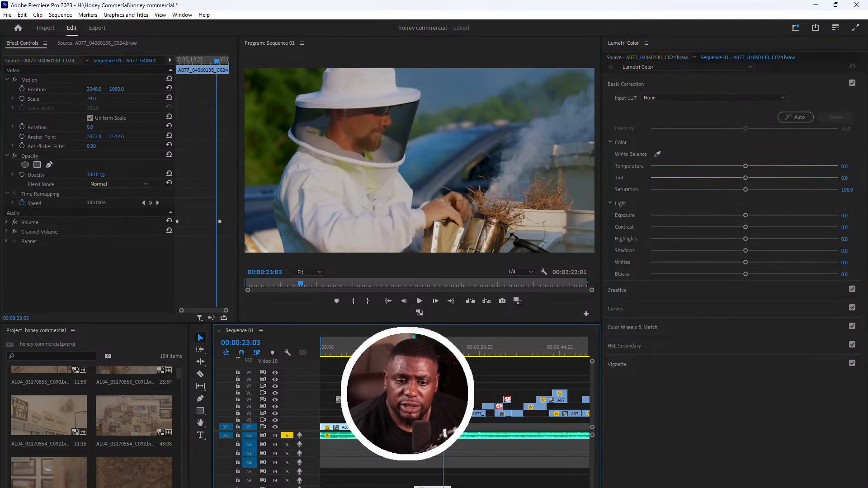
pyautogui.click(48, 63)
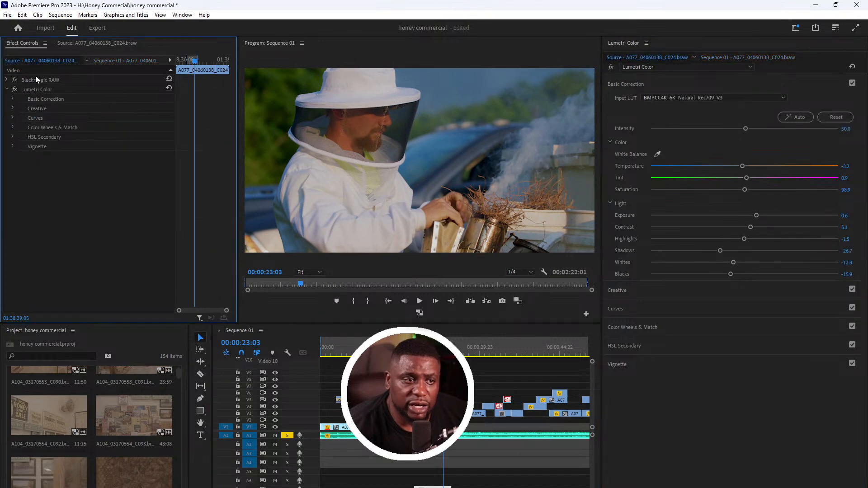
pyautogui.click(43, 87)
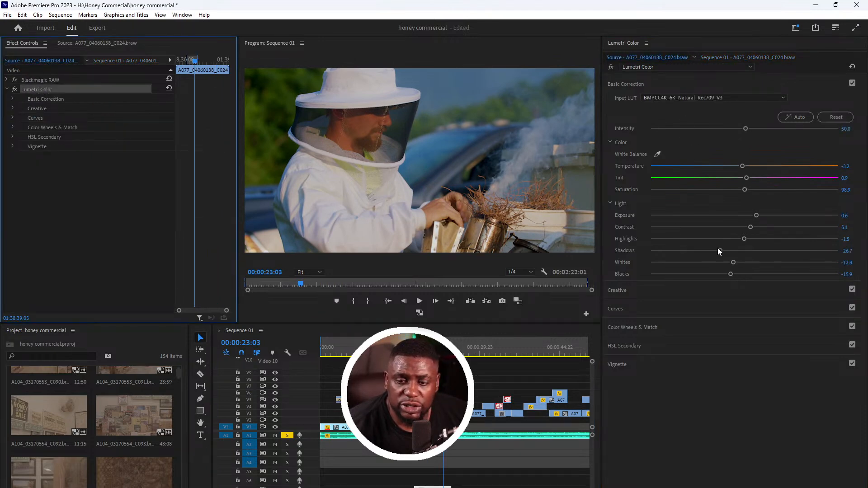
pyautogui.moveTo(745, 250); pyautogui.dragTo(765, 238)
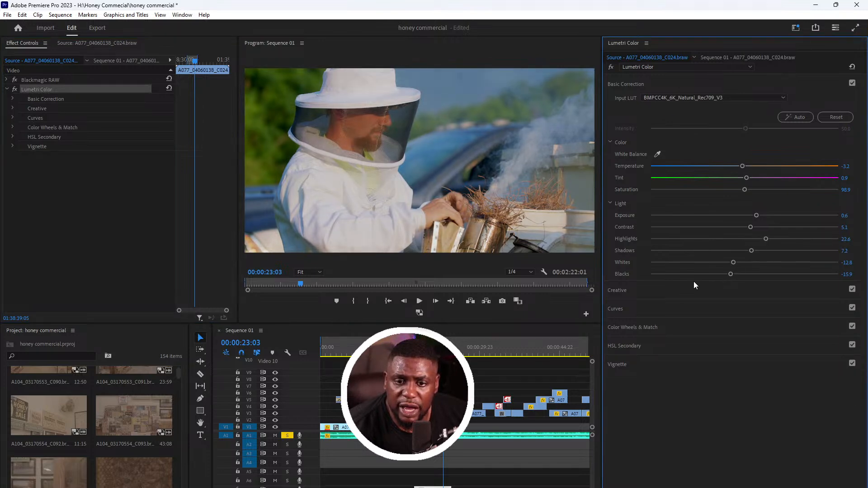
pyautogui.click(638, 290)
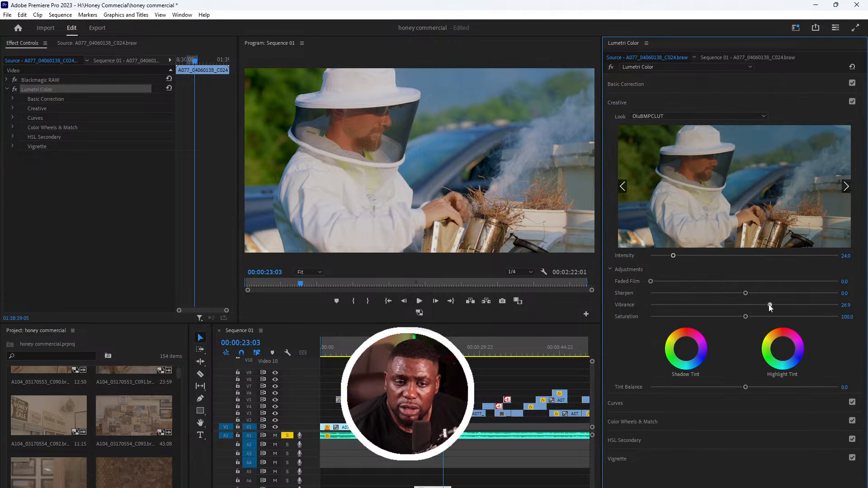
pyautogui.moveTo(753, 317); pyautogui.dragTo(756, 316)
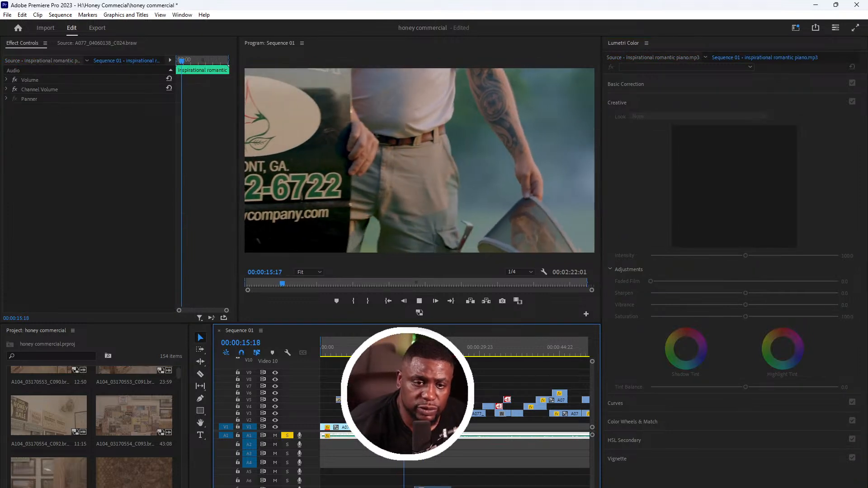
# - For the hat shot's source clip at 00:00:15:19, set the creative saturation to 127.4 and vibrance to about 23.6
pyautogui.moveTo(412, 347); pyautogui.dragTo(404, 347)
pyautogui.click(403, 414)
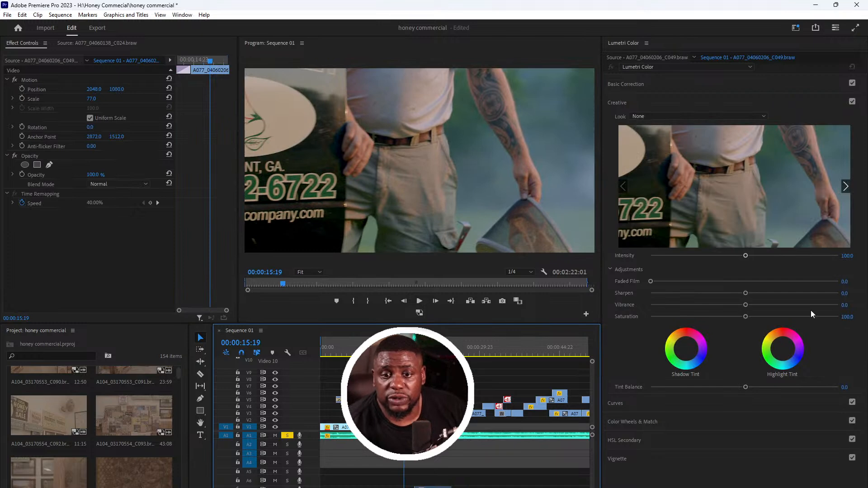
pyautogui.click(23, 61)
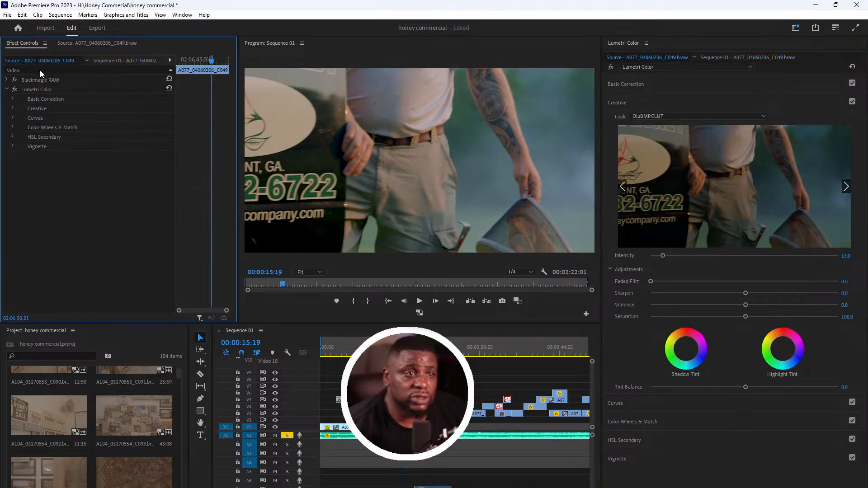
pyautogui.click(42, 90)
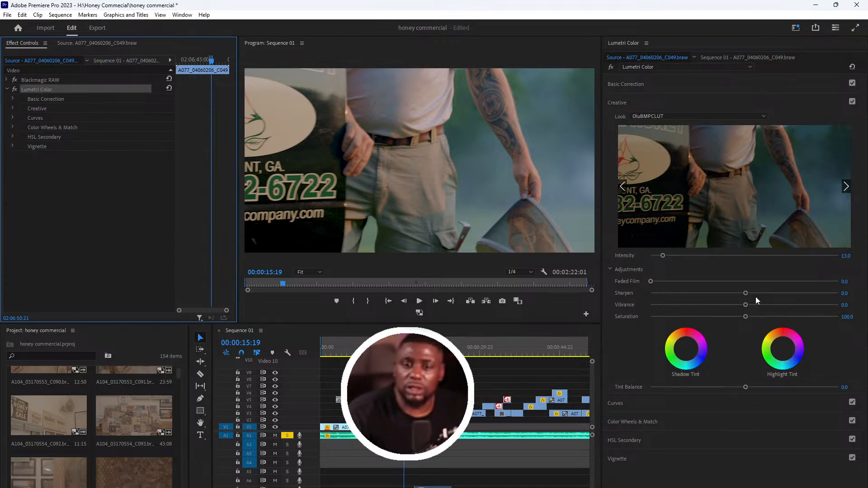
pyautogui.click(759, 317)
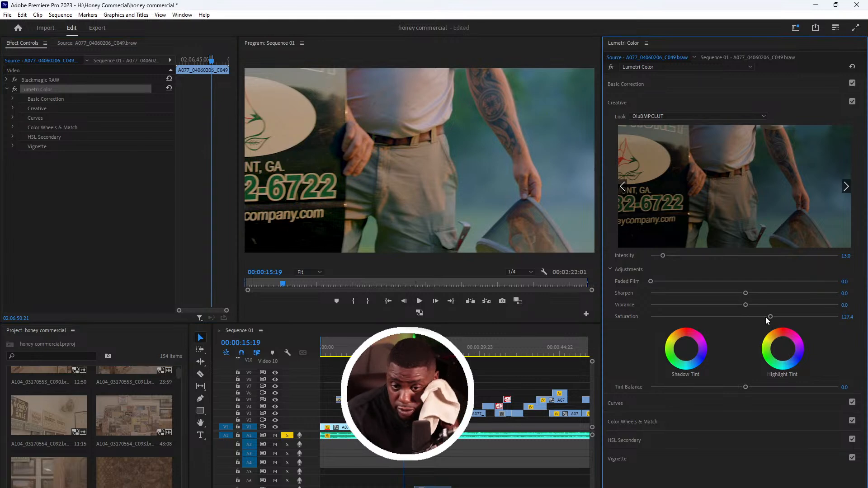
pyautogui.click(761, 305)
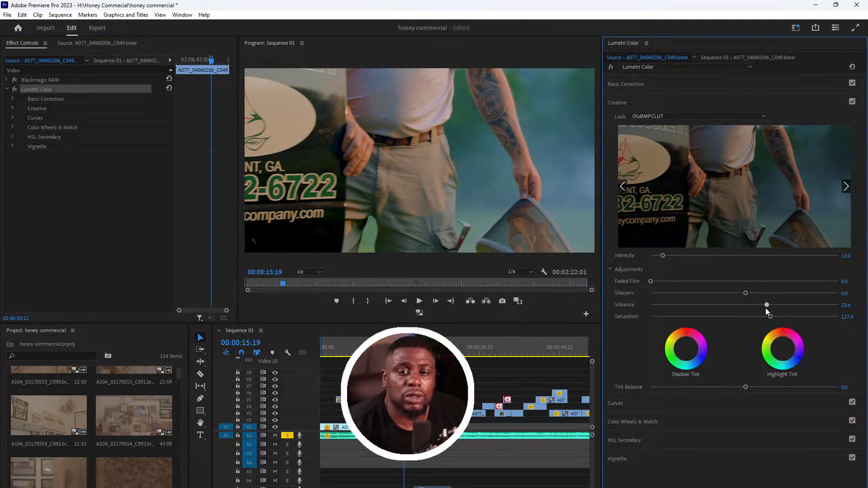
# - Play the sequence from its beginning to review the graded shots through the beekeeper shot
pyautogui.click(386, 347)
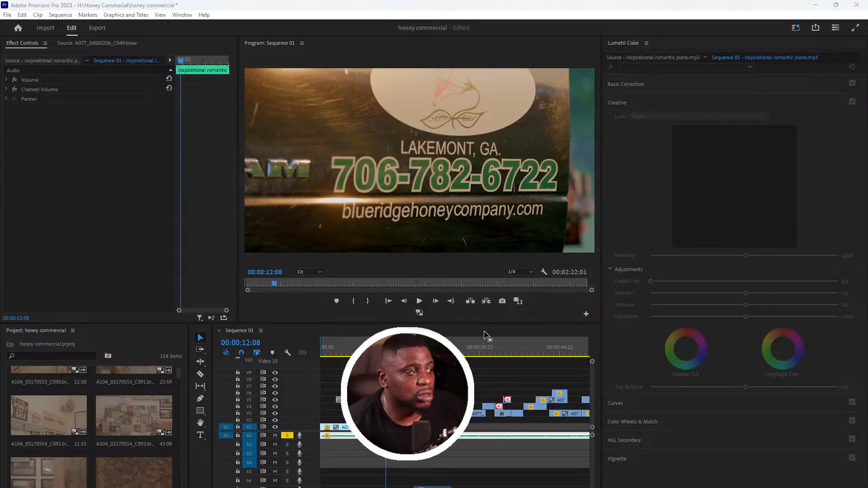
pyautogui.press('Home')
pyautogui.press('space')
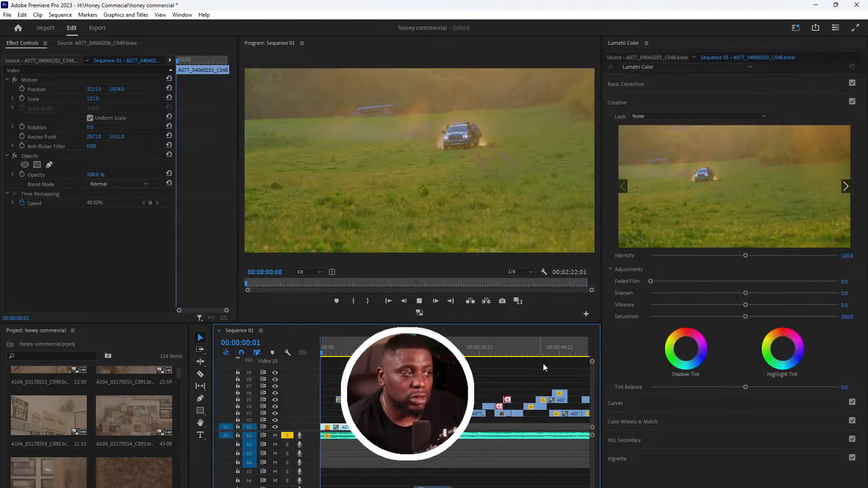
pyautogui.press('-')
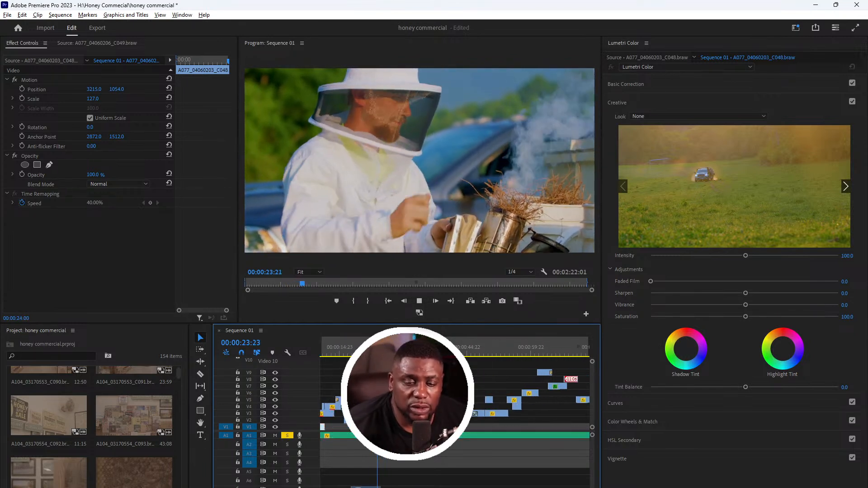
# - Review the cut from the graded beekeeper shot to the ungraded beehive shot, between about 00:00:23:02 and 00:00:26:15
pyautogui.click(349, 347)
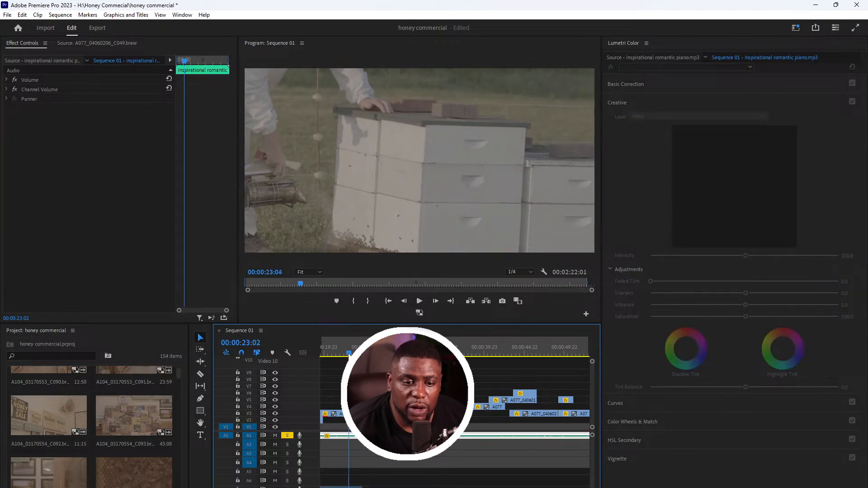
pyautogui.scroll(-3, 442, 398)
pyautogui.scroll(1, 442, 398)
pyautogui.press('=')
pyautogui.click(402, 414)
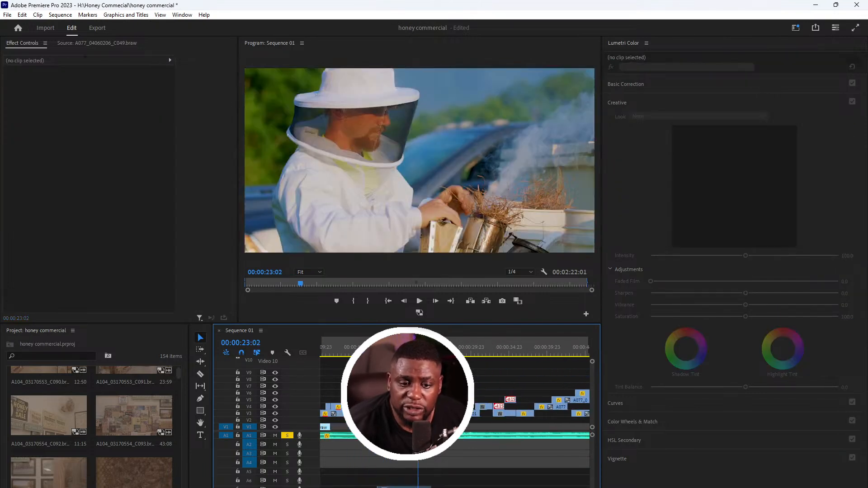
pyautogui.press('space')
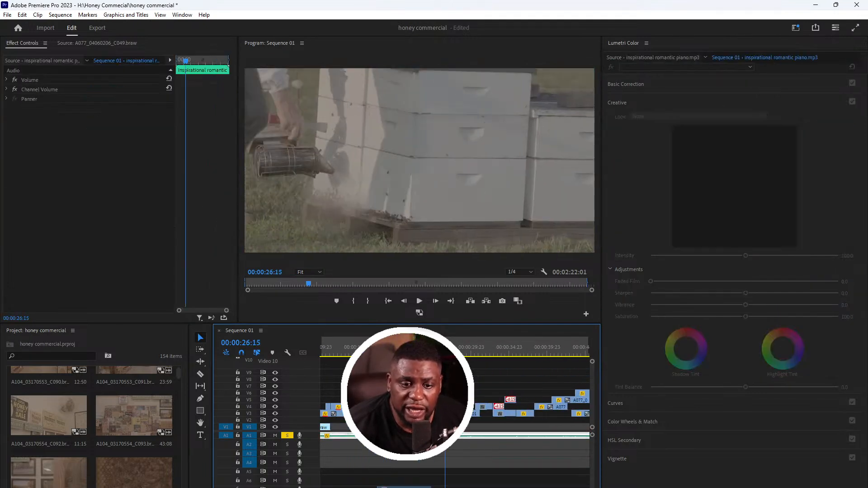
pyautogui.press('j')
pyautogui.press('j')
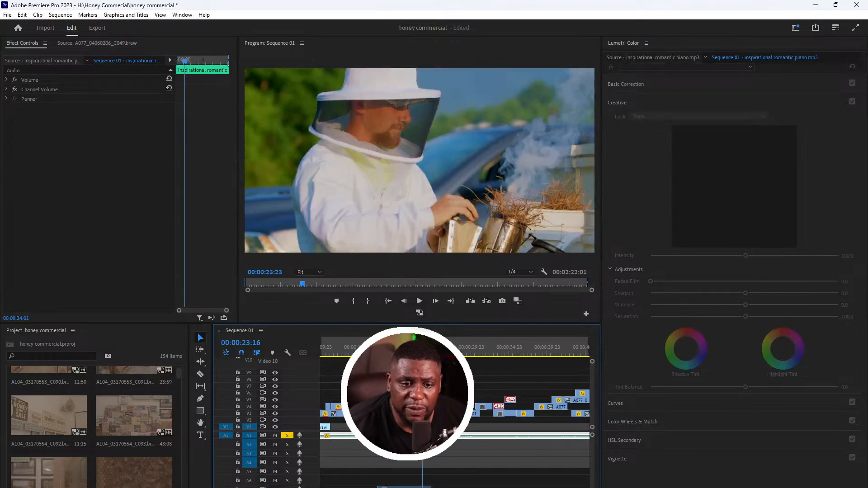
pyautogui.click(403, 413)
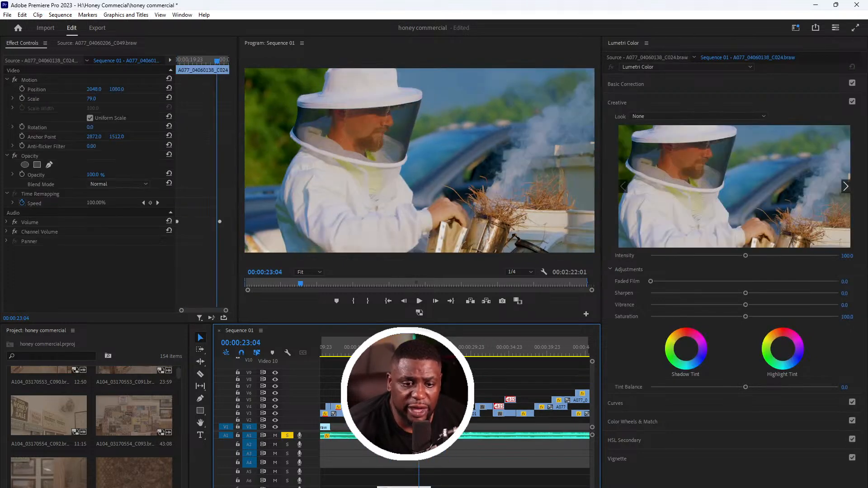
pyautogui.press('space')
# - For the beehive shot's source clip, decode the Blackmagic RAW using Clip and set the color space to Rec.709
pyautogui.click(452, 413)
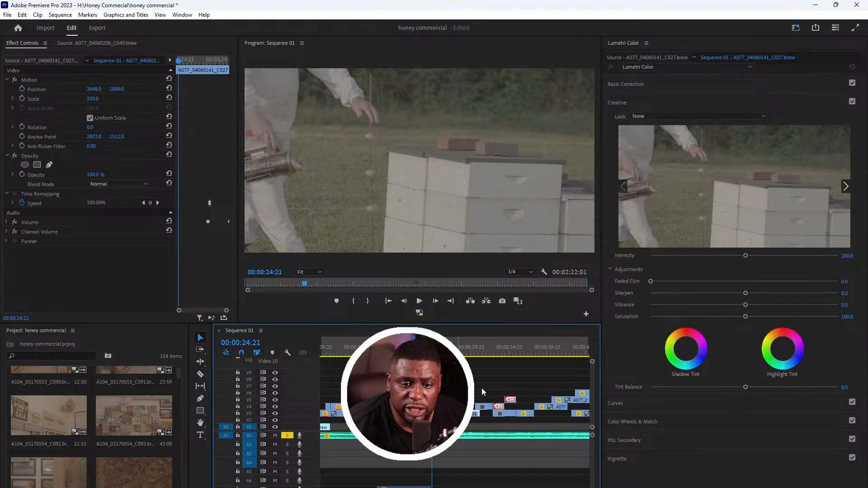
pyautogui.click(48, 59)
pyautogui.click(104, 90)
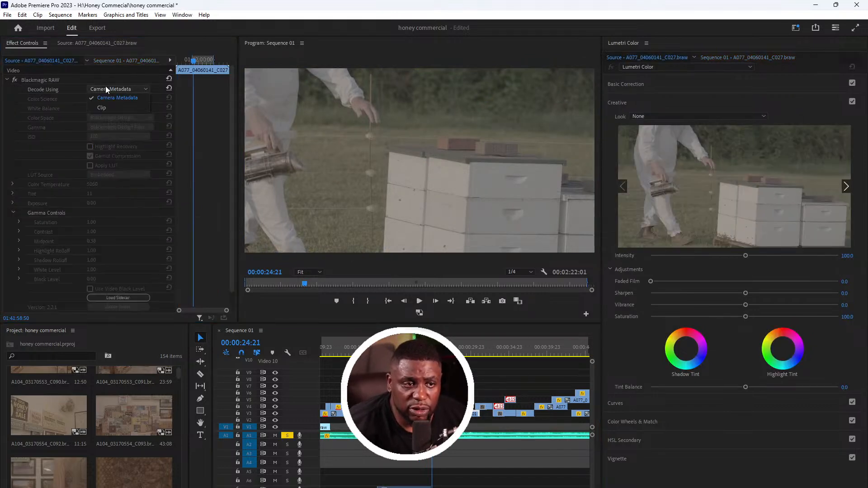
pyautogui.click(108, 107)
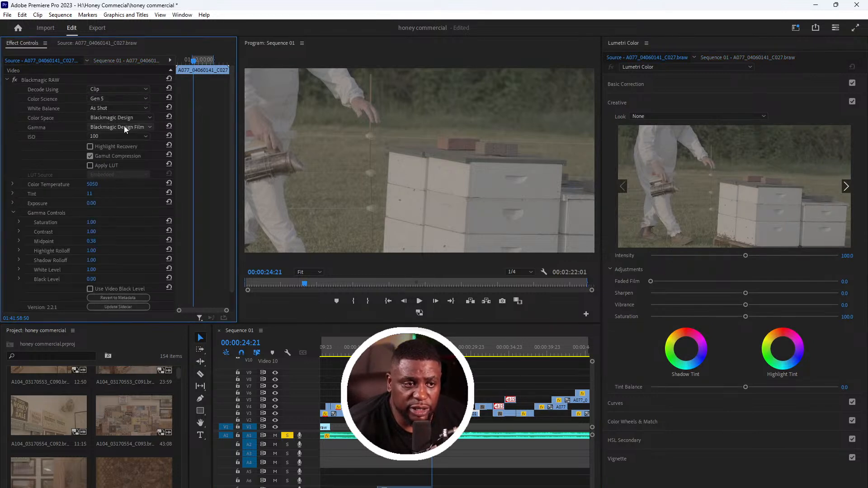
pyautogui.click(127, 118)
pyautogui.click(126, 132)
# - Apply the BMPCC4K_6K_Natural_Rec709_V3 input LUT to the beehive shot's source clip
pyautogui.click(658, 86)
pyautogui.click(711, 99)
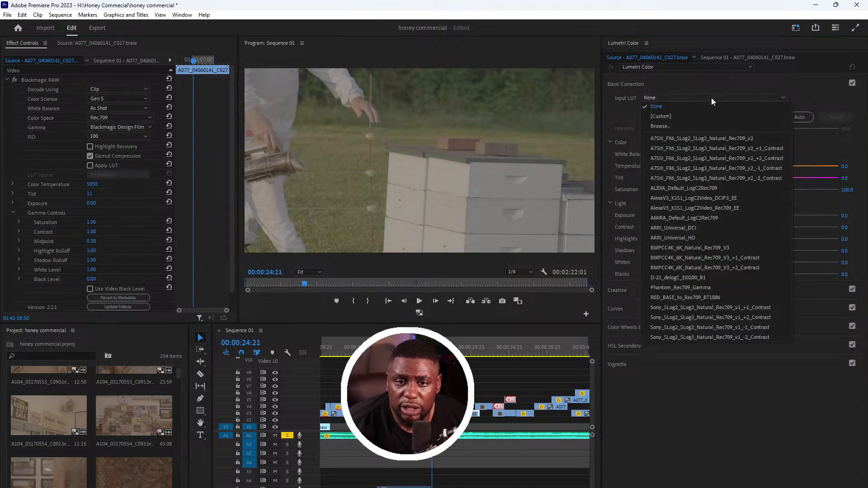
pyautogui.click(718, 247)
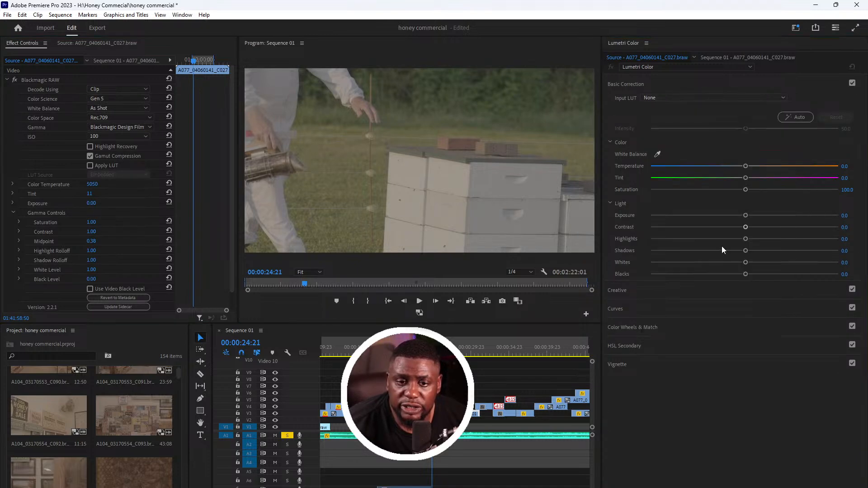
# - Copy the Lumetri Color effect from the beekeeper shot's source clip
pyautogui.click(22, 62)
pyautogui.click(403, 413)
pyautogui.click(395, 347)
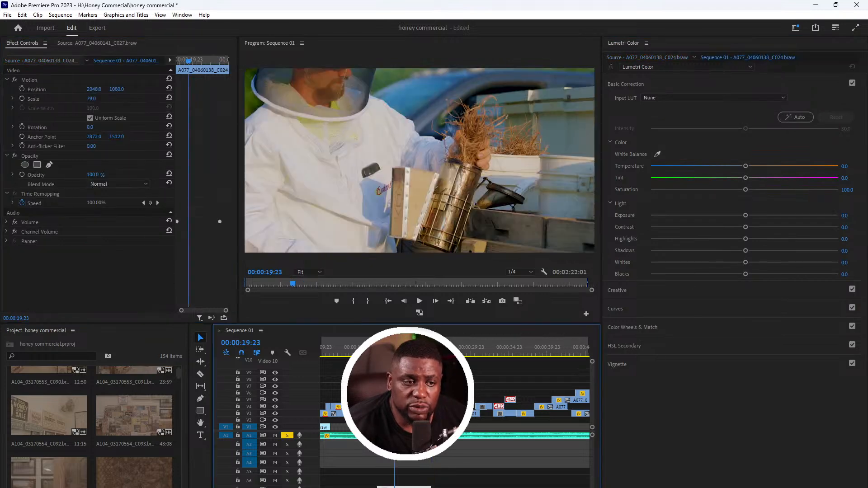
pyautogui.click(38, 61)
pyautogui.click(42, 89)
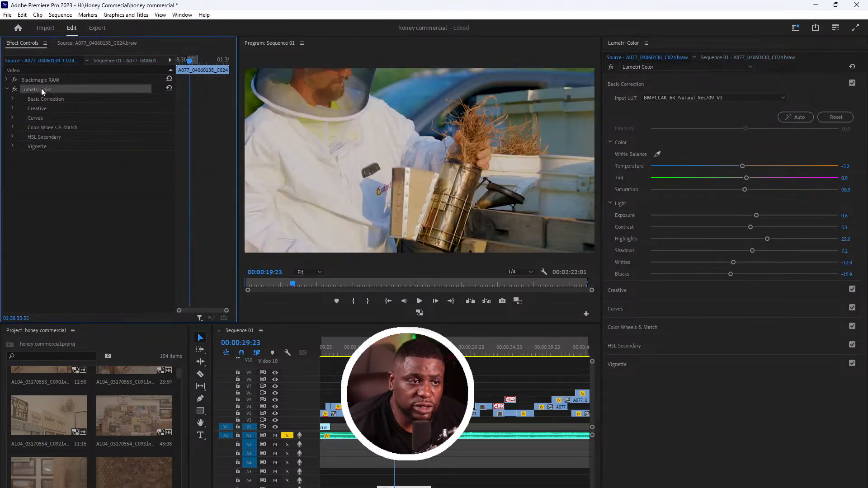
pyautogui.rightClick(59, 89)
pyautogui.click(85, 143)
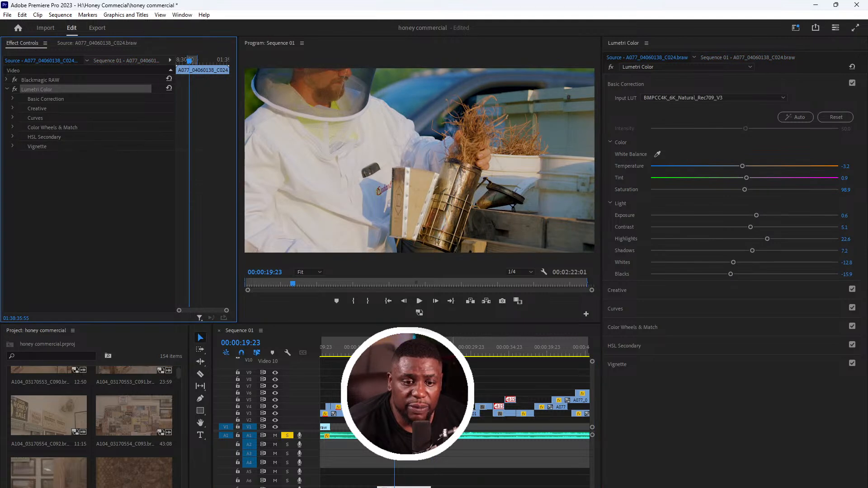
# - Paste the copied Lumetri Color effect onto the beehive shot's source clip
pyautogui.click(440, 347)
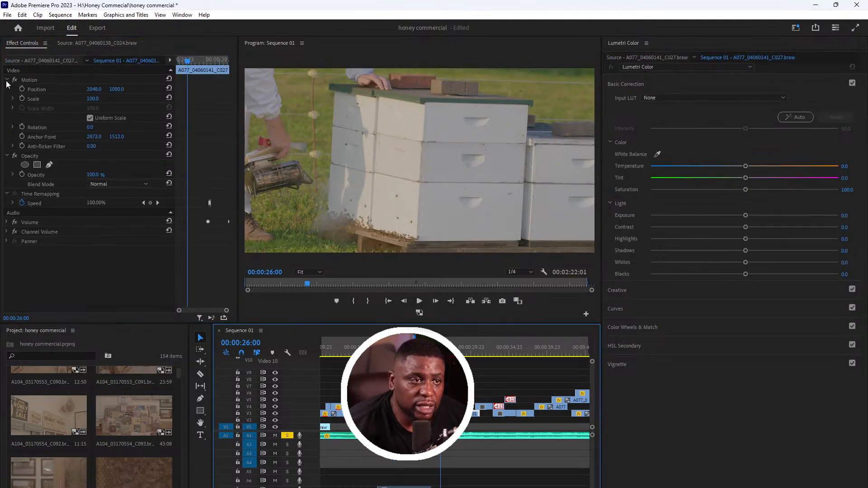
pyautogui.click(6, 80)
pyautogui.click(31, 58)
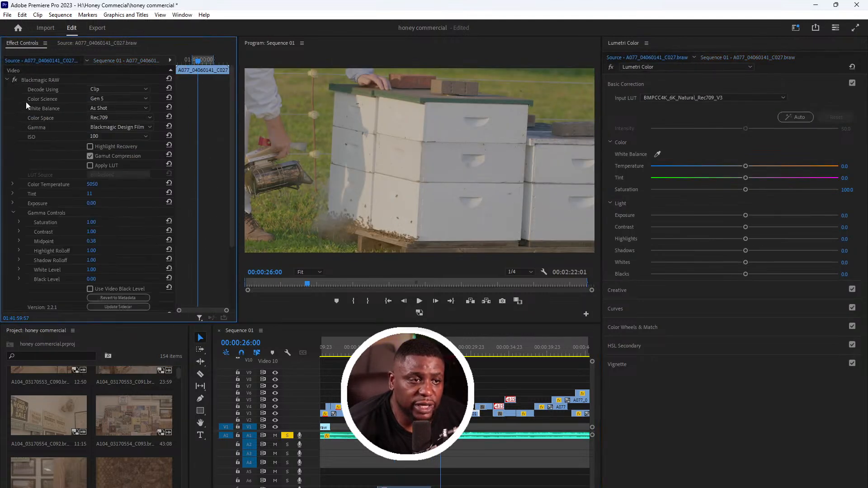
pyautogui.click(6, 80)
pyautogui.rightClick(23, 159)
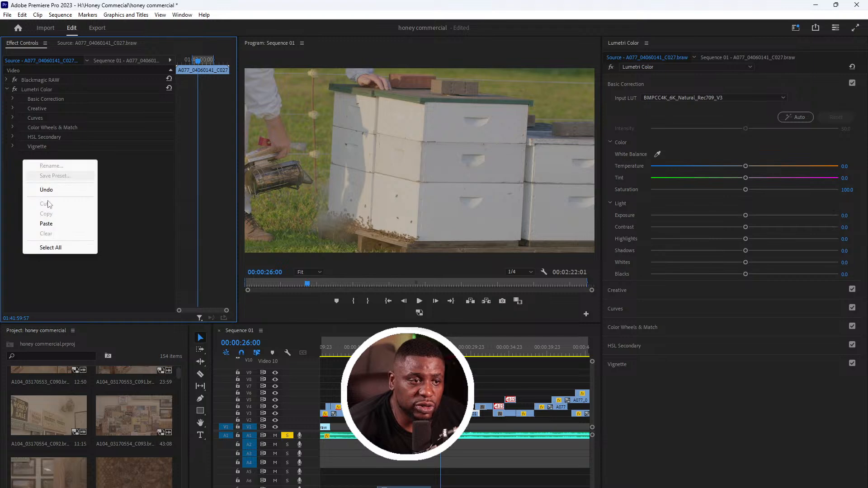
pyautogui.click(62, 227)
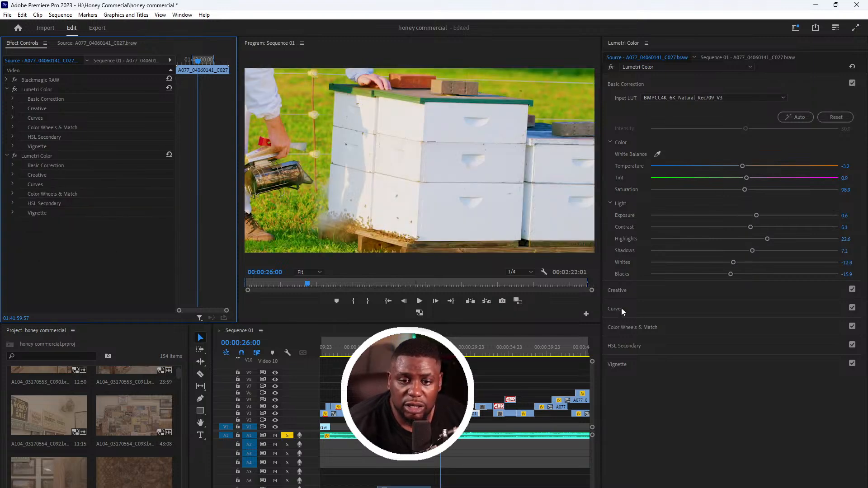
# - Auto-correct the beehive shot's pasted grade, and lower its contrast to -38.5 and highlights to -27.4
pyautogui.click(705, 287)
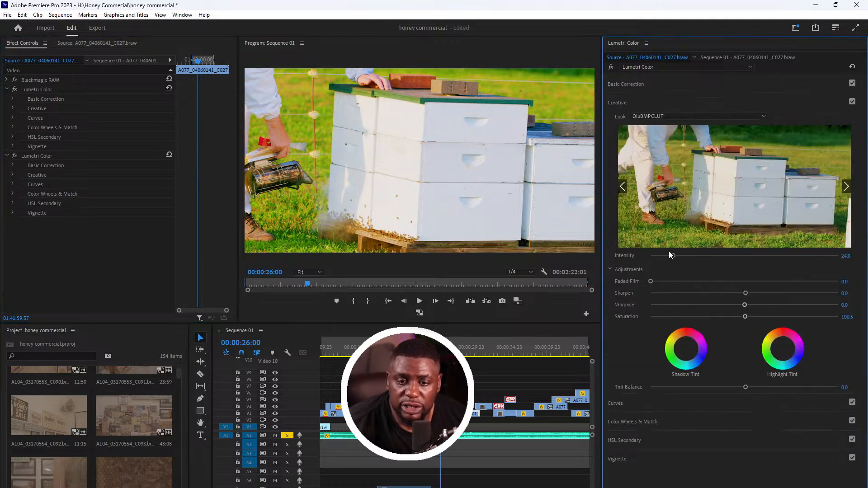
pyautogui.click(687, 84)
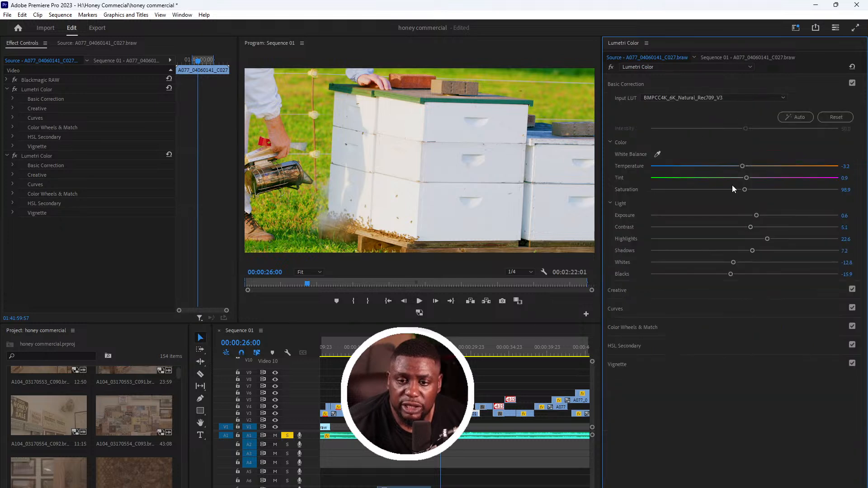
pyautogui.click(799, 117)
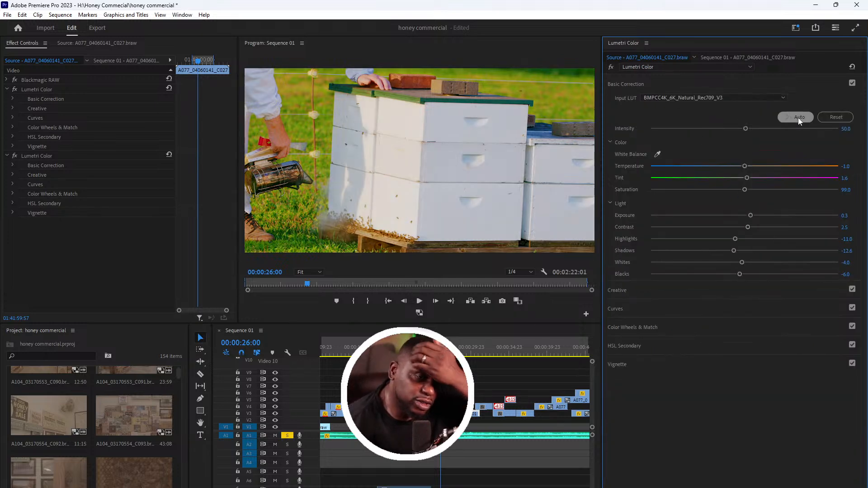
pyautogui.moveTo(748, 227); pyautogui.dragTo(718, 240)
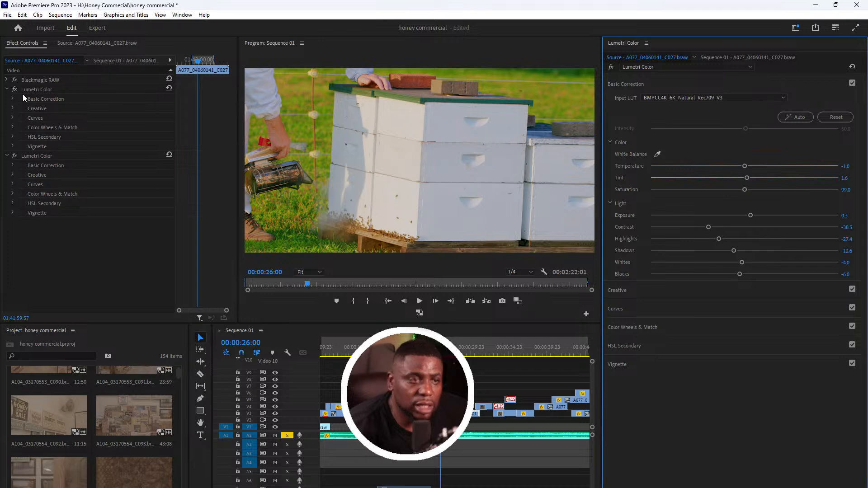
# - Remove the duplicate Lumetri Color effect from the beehive shot's source clip, keeping the one with the adjusted grade
pyautogui.click(36, 155)
pyautogui.press('Delete')
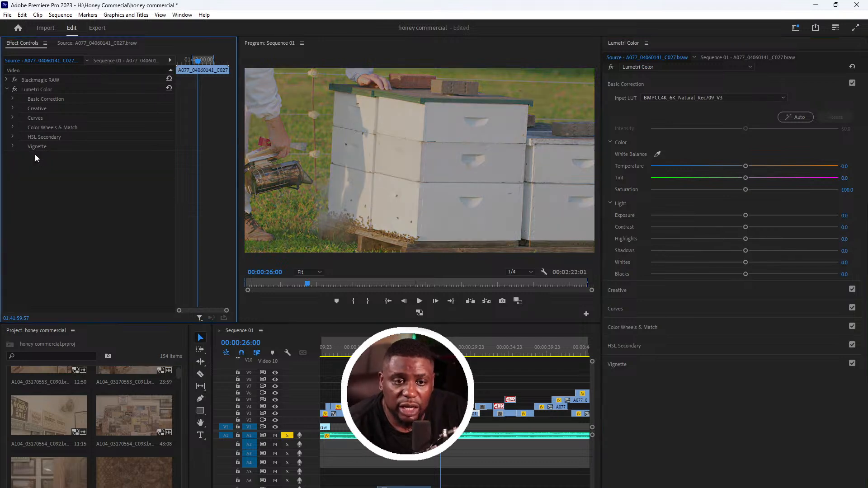
pyautogui.hotkey('ctrl', 'z')
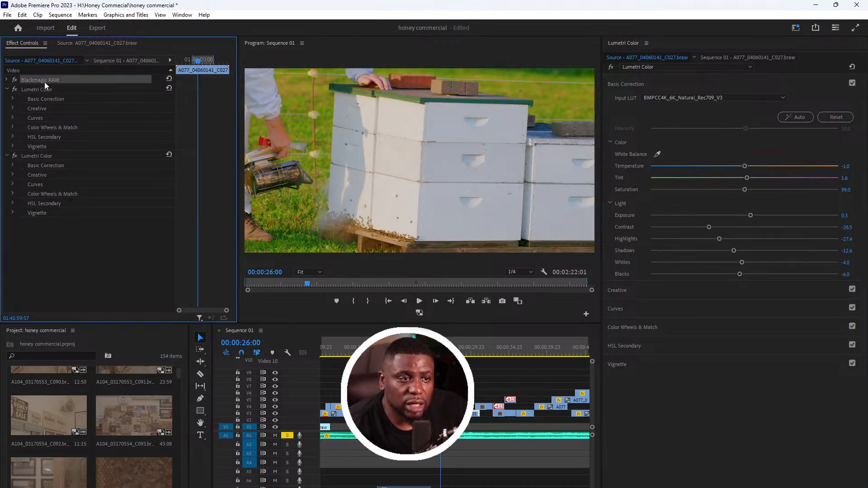
pyautogui.press('Delete')
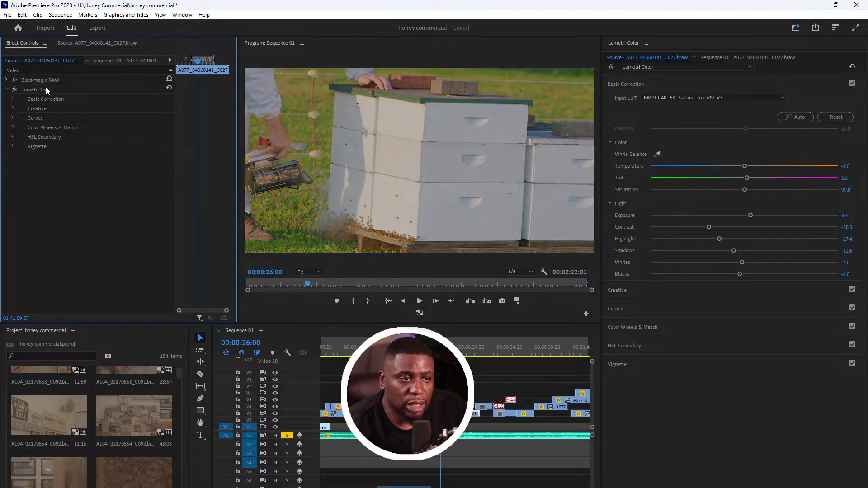
# - Auto-correct the beehive shot's remaining Lumetri Color effect and set shadows to about -19.2
pyautogui.click(45, 88)
pyautogui.click(798, 117)
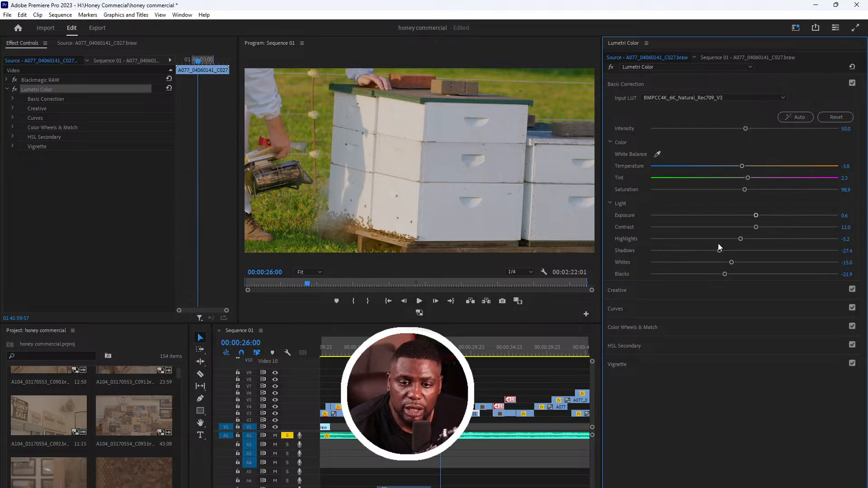
pyautogui.moveTo(731, 251); pyautogui.dragTo(740, 251)
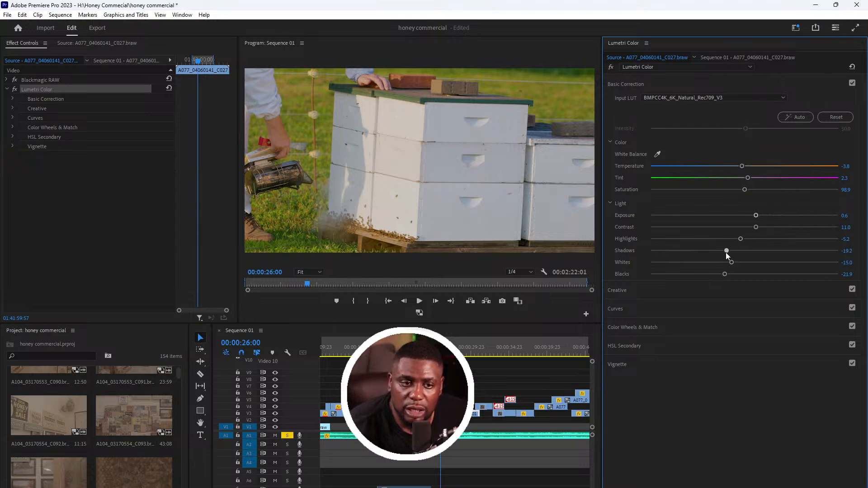
# - For the beehive shot's OluBMPCLUT look, set intensity to 53.4, vibrance to 8.7 and saturation to 110.6
pyautogui.click(697, 289)
pyautogui.moveTo(759, 308); pyautogui.dragTo(764, 307)
pyautogui.moveTo(687, 257); pyautogui.dragTo(704, 257)
pyautogui.moveTo(746, 317); pyautogui.dragTo(754, 317)
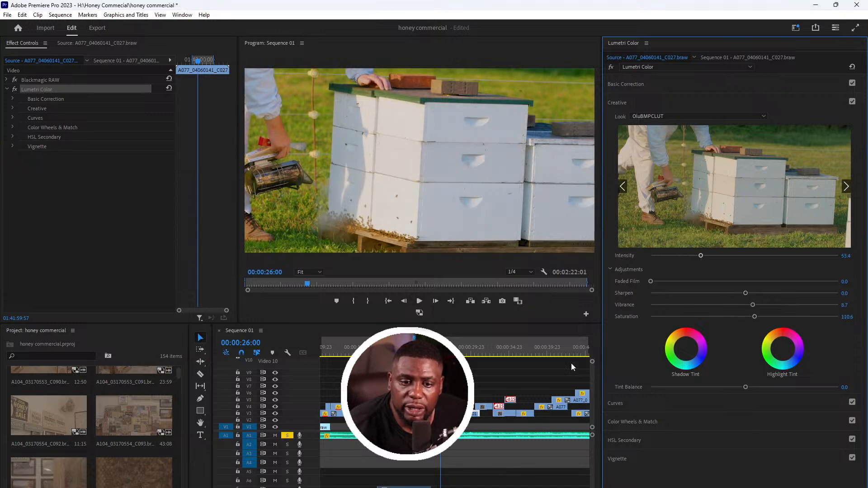
# - Play back the graded beehive shot and compare it with its source effects switched off and on
pyautogui.click(396, 347)
pyautogui.press('space')
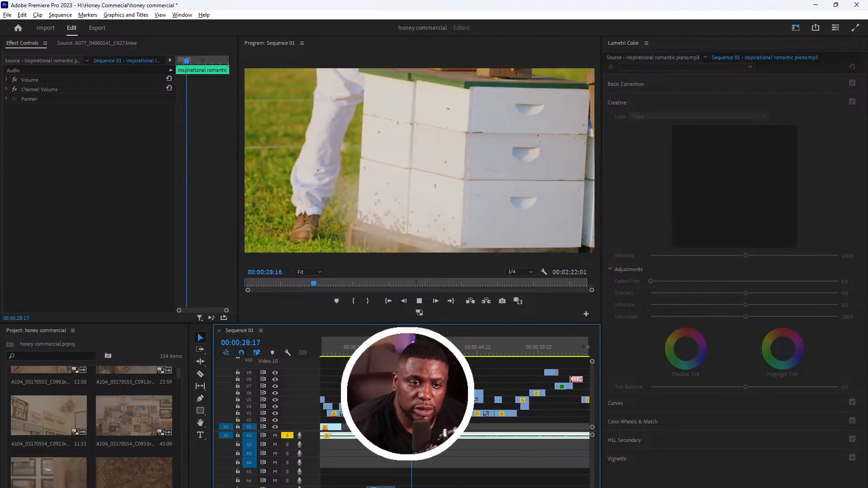
pyautogui.press('space')
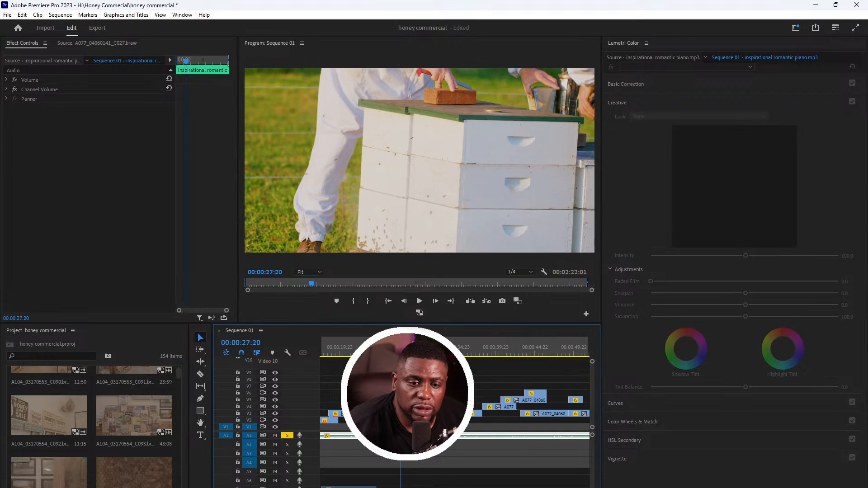
pyautogui.click(47, 60)
pyautogui.moveTo(371, 347); pyautogui.dragTo(383, 347)
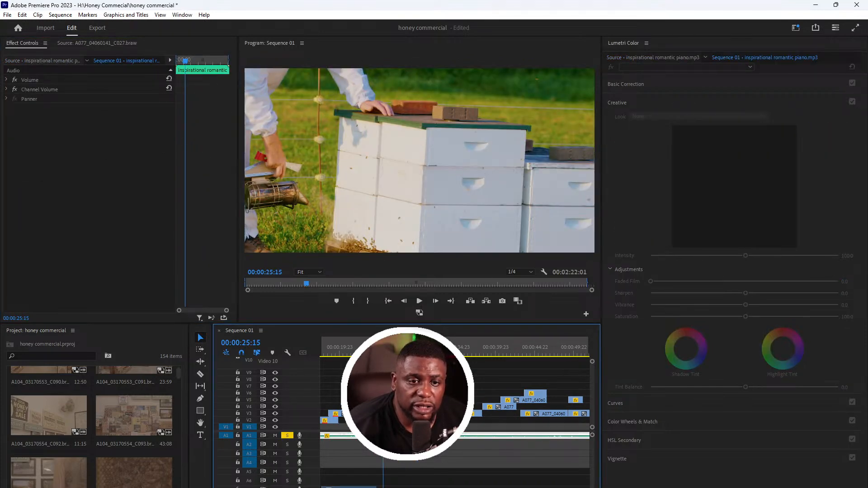
pyautogui.click(11, 62)
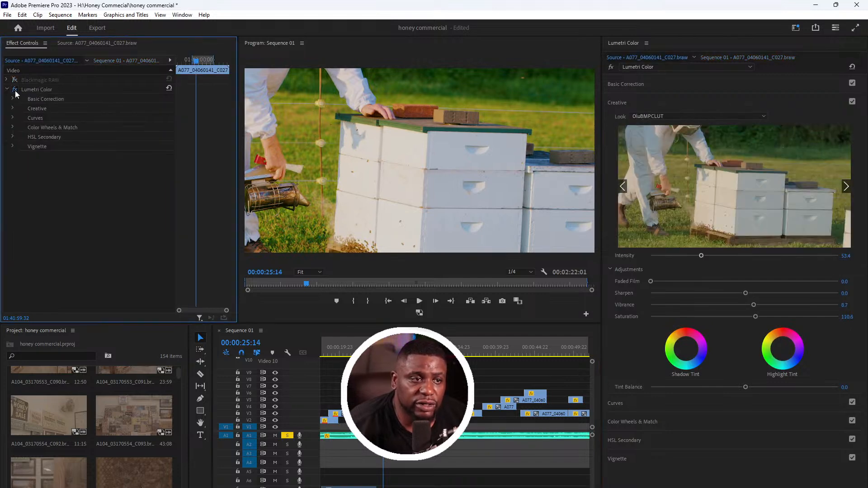
pyautogui.click(14, 89)
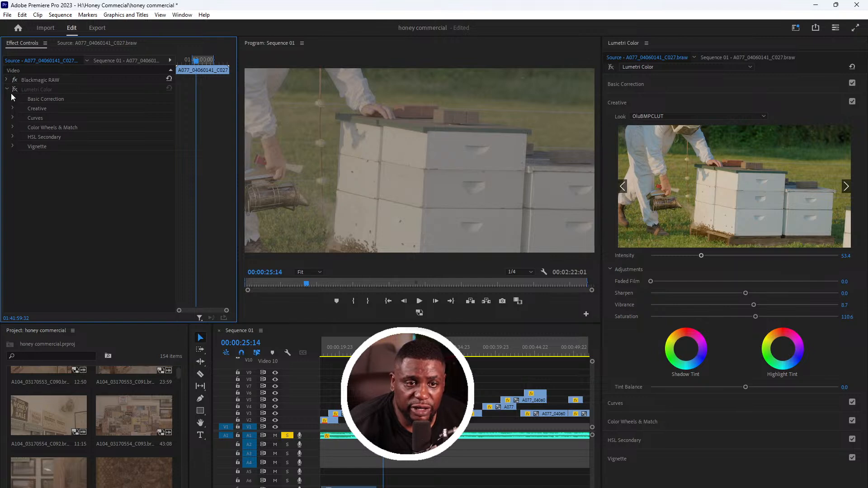
pyautogui.click(14, 89)
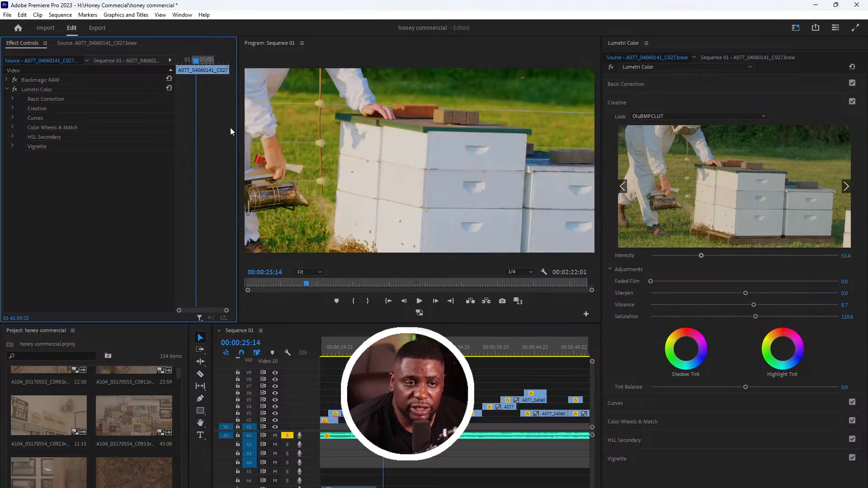
pyautogui.click(292, 85)
pyautogui.press('space')
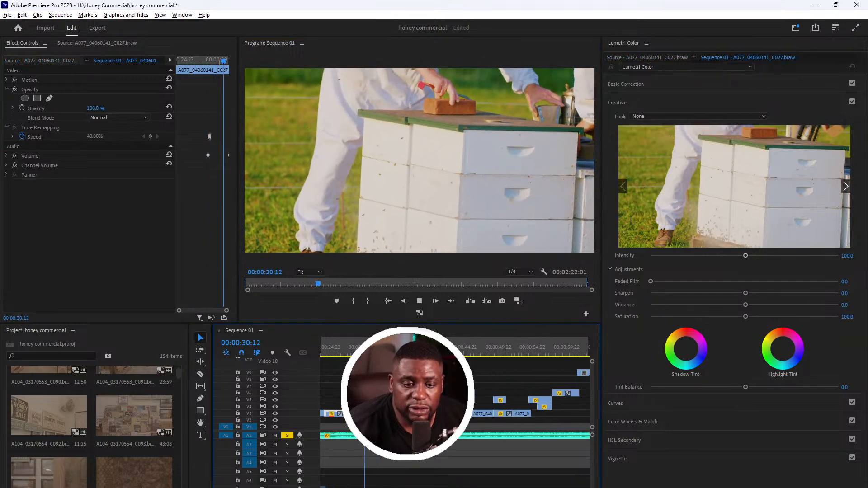
pyautogui.press('space')
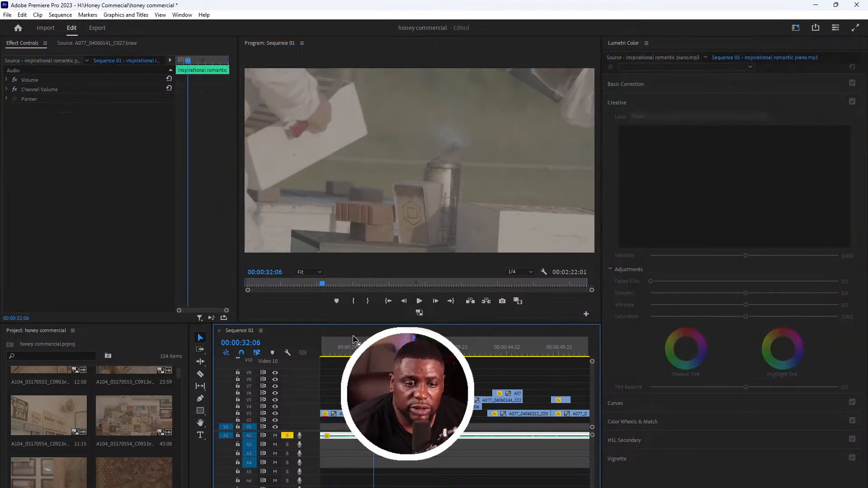
# - Copy the Lumetri Color effect from the beehive shot's source clip
pyautogui.hotkey('shift', 'Up')
pyautogui.click(336, 413)
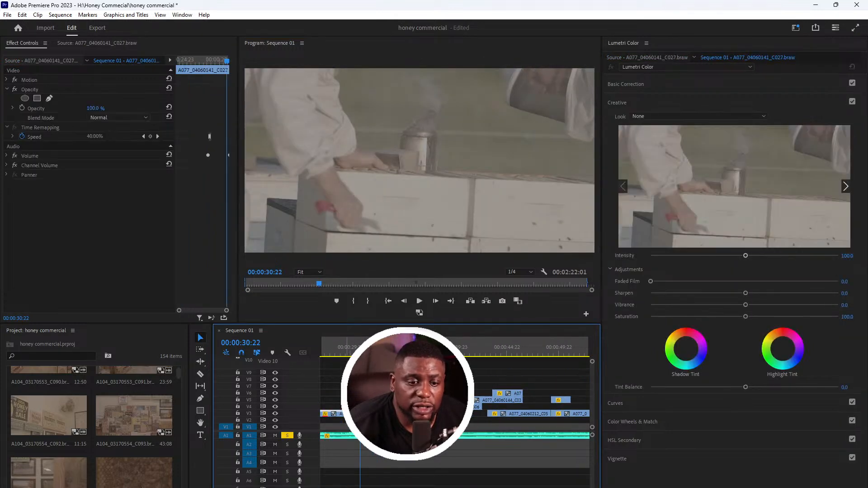
pyautogui.click(10, 59)
pyautogui.rightClick(36, 86)
pyautogui.click(59, 140)
# - Paste the copied Lumetri Color effect onto the source clip of the following smoker shot, A077_04060142_C028
pyautogui.click(371, 414)
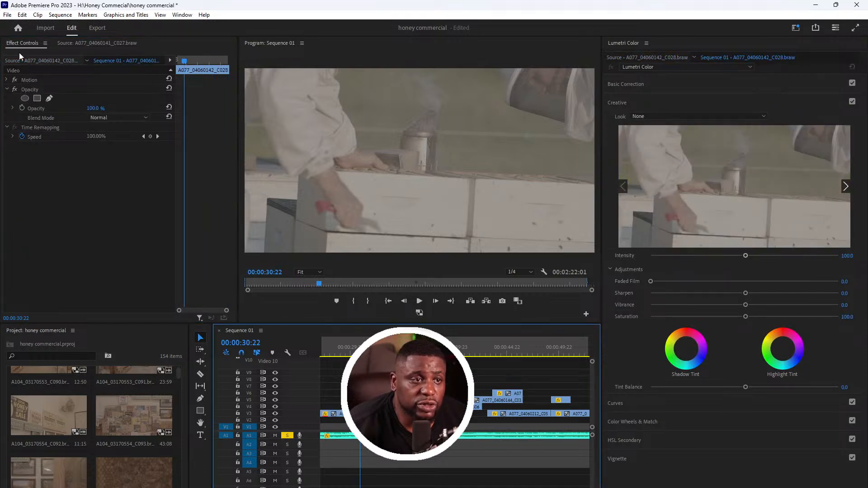
pyautogui.click(33, 60)
pyautogui.rightClick(21, 115)
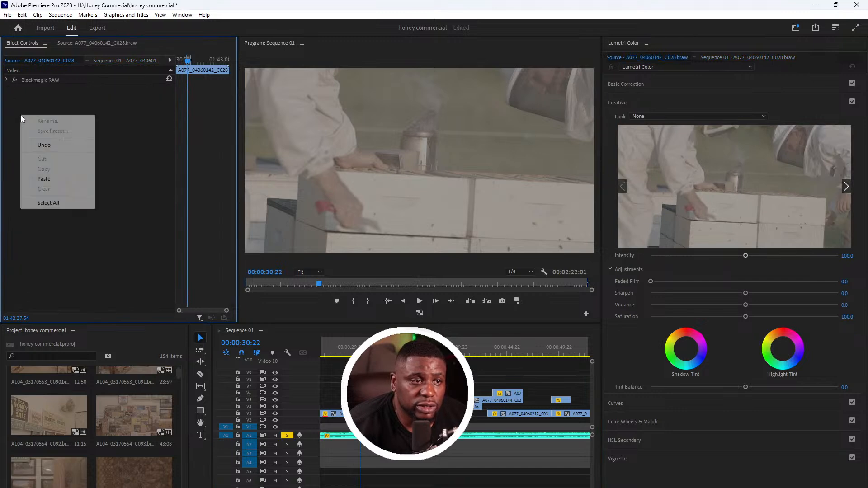
pyautogui.click(54, 179)
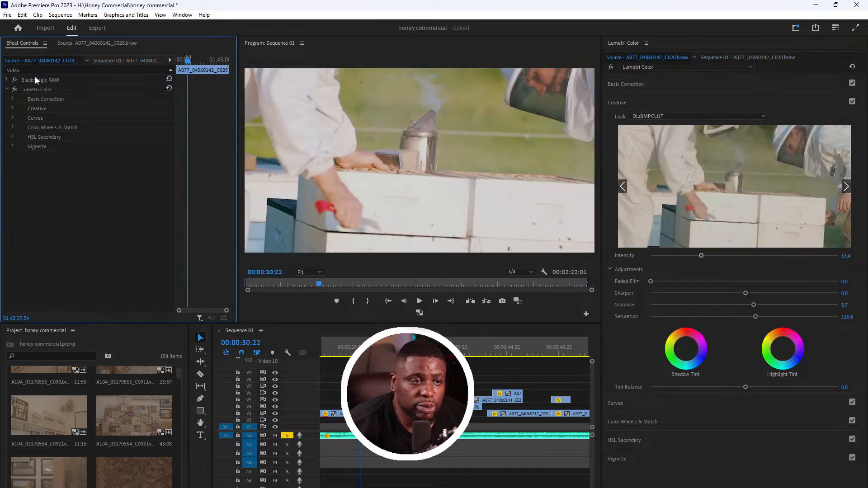
# - For the smoker shot's source clip, decode the Blackmagic RAW using Clip and set the color space to Rec.709
pyautogui.click(7, 80)
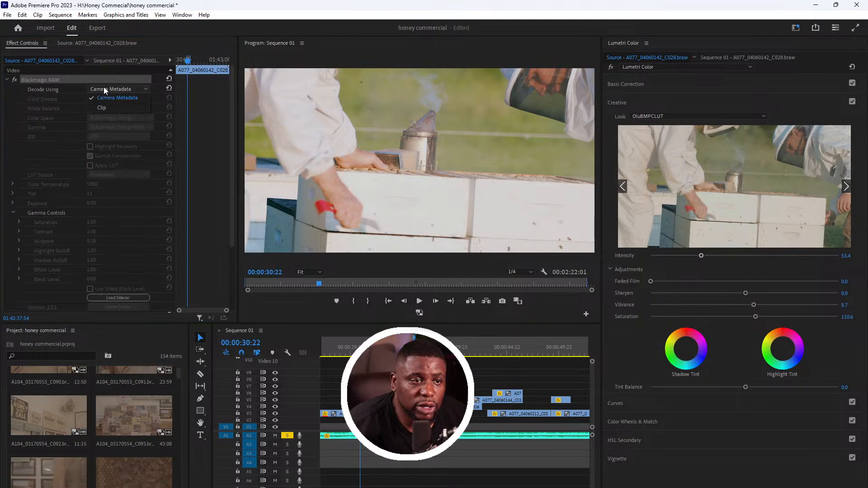
pyautogui.click(108, 106)
pyautogui.click(124, 117)
pyautogui.click(123, 136)
# - Review the smoker shot, then set its source grade's contrast to 26.9, highlights to -19.2 and whites to about -16.3
pyautogui.moveTo(359, 350); pyautogui.dragTo(348, 350)
pyautogui.press('space')
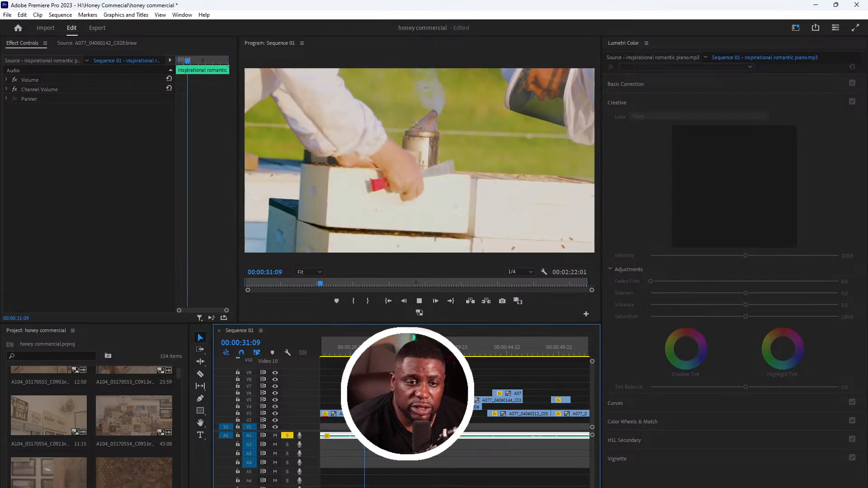
pyautogui.click(364, 414)
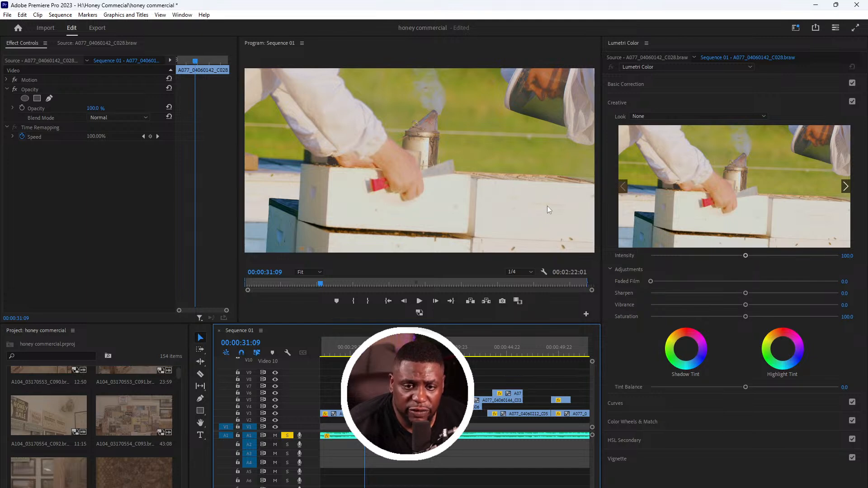
pyautogui.click(34, 61)
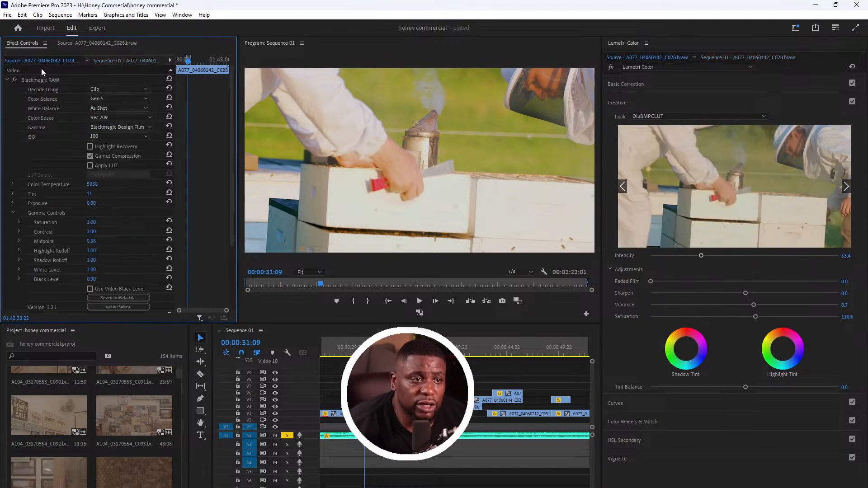
pyautogui.click(6, 80)
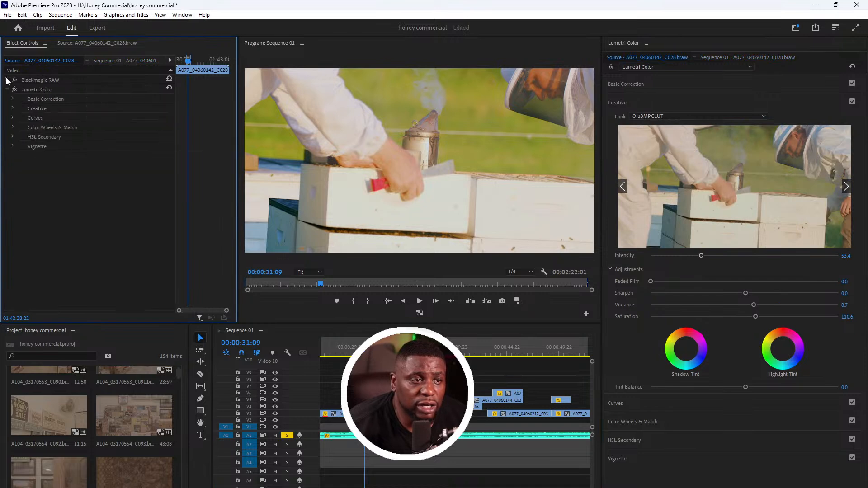
pyautogui.click(641, 83)
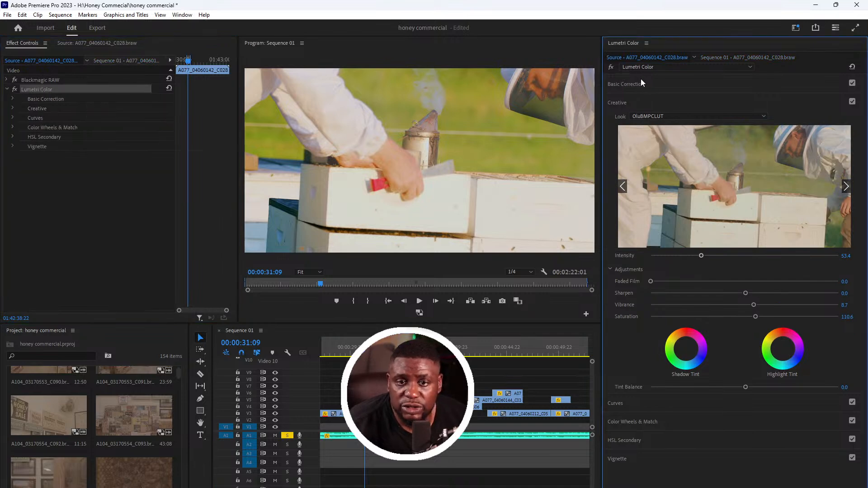
pyautogui.moveTo(728, 238); pyautogui.dragTo(722, 239)
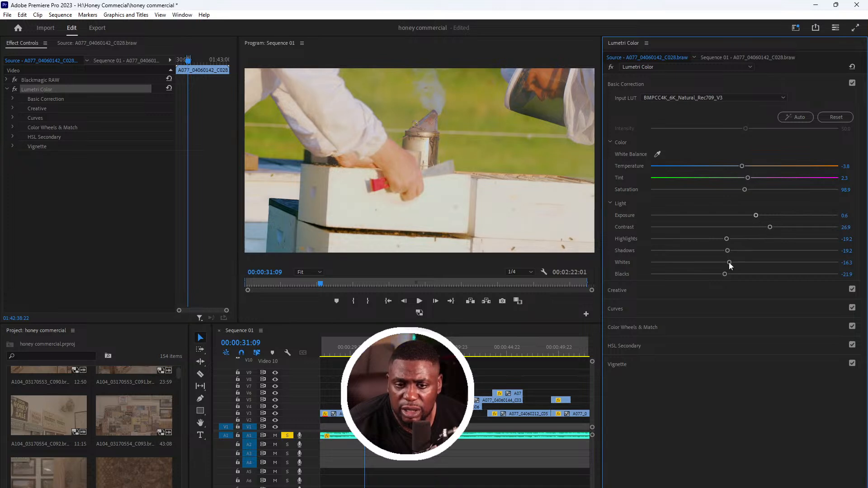
# - Deepen the smoker shot's shadows by pulling down the low end of the RGB curve, and play the result
pyautogui.click(691, 308)
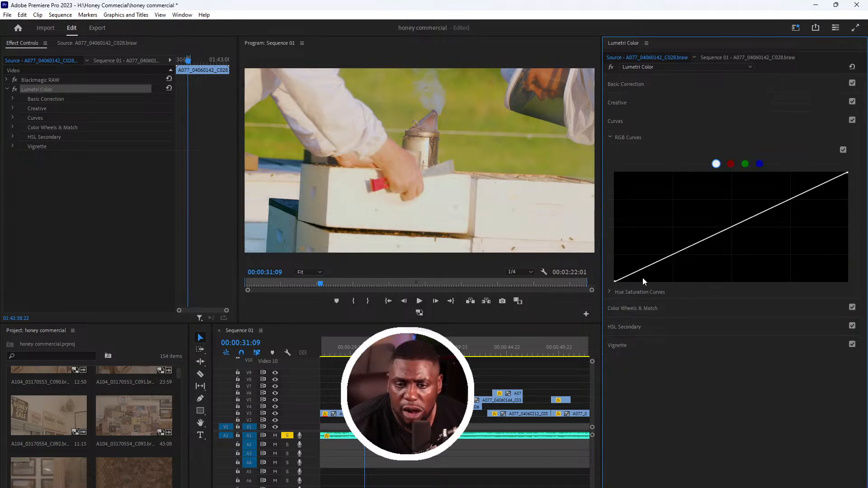
pyautogui.moveTo(627, 280); pyautogui.dragTo(628, 279)
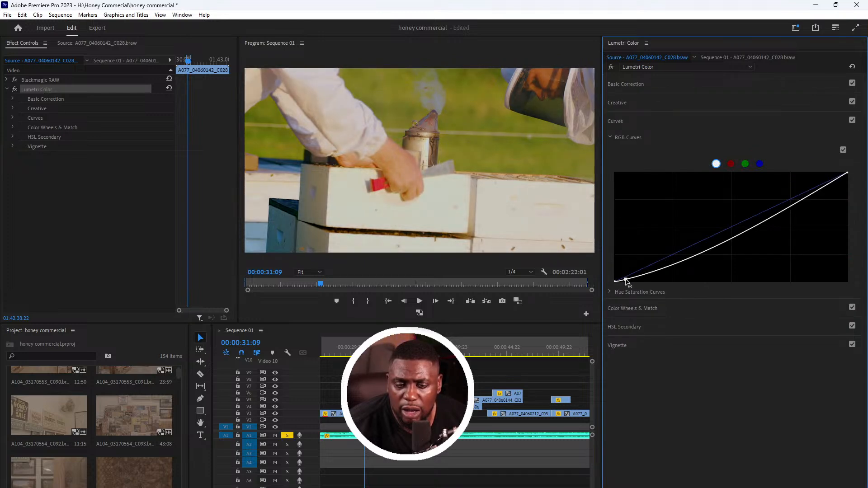
pyautogui.click(337, 349)
pyautogui.press('space')
# - For the hive-frames shot's source clip, A077_04060143_C030, decode the Blackmagic RAW using Clip and set the color space to Rec.709
pyautogui.press('-')
pyautogui.scroll(3, 425, 394)
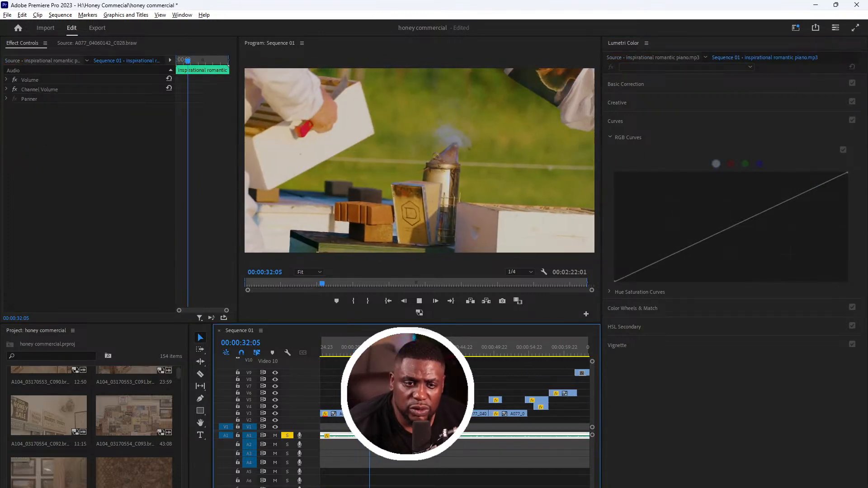
pyautogui.scroll(-2, 410, 394)
pyautogui.scroll(-2, 410, 393)
pyautogui.press('space')
pyautogui.scroll(4, 411, 393)
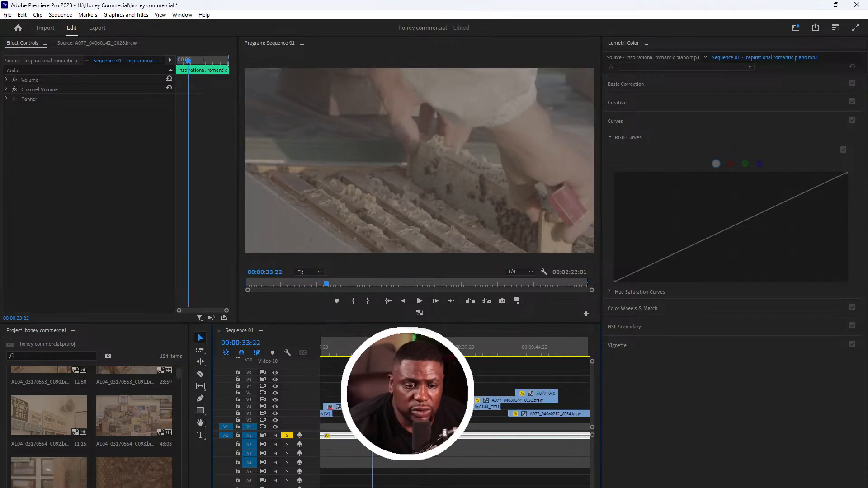
pyautogui.click(369, 407)
pyautogui.click(33, 61)
pyautogui.click(108, 89)
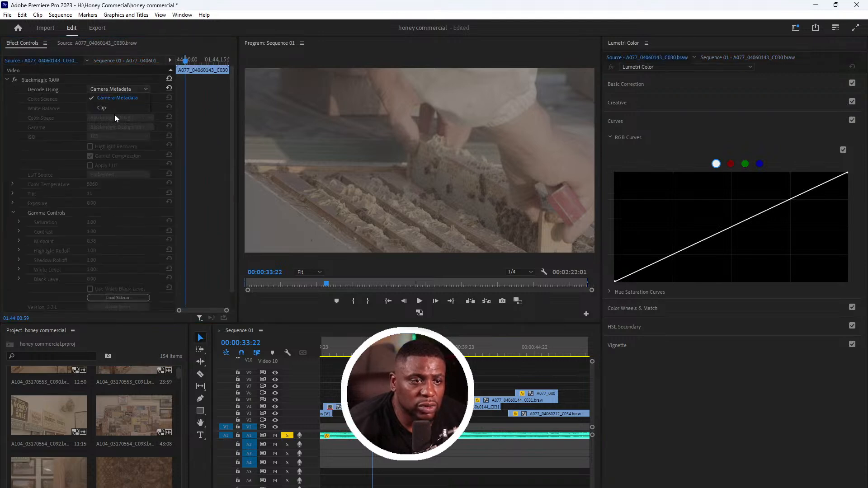
pyautogui.click(141, 106)
pyautogui.click(129, 116)
pyautogui.click(132, 136)
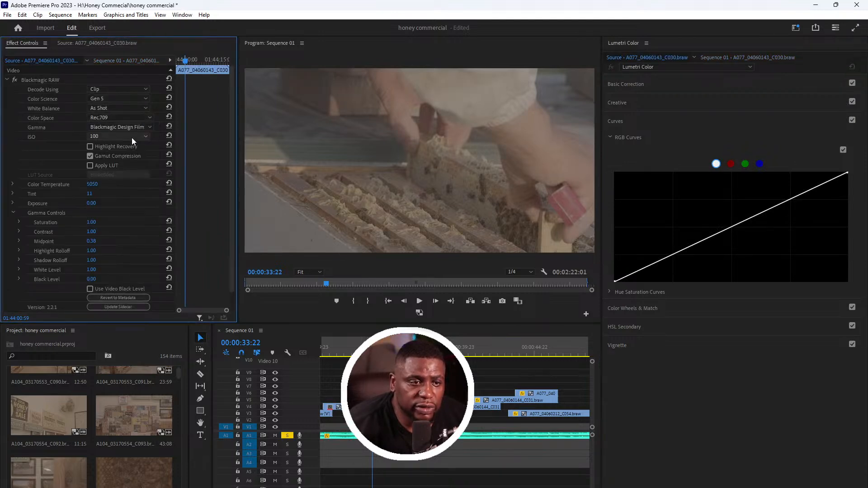
# - Paste the copied Lumetri grade onto the hive-frames shot's source clip, A077_04060143_C030, and play the result
pyautogui.click(7, 80)
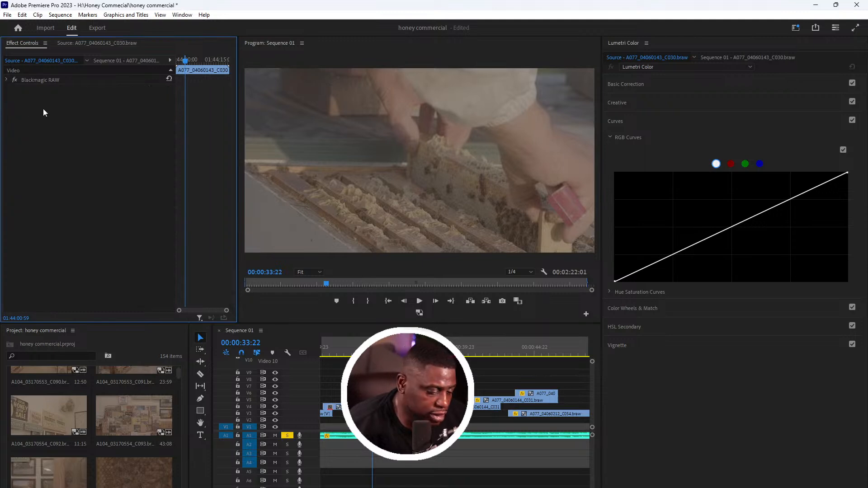
pyautogui.moveTo(372, 347); pyautogui.dragTo(352, 348)
pyautogui.press('space')
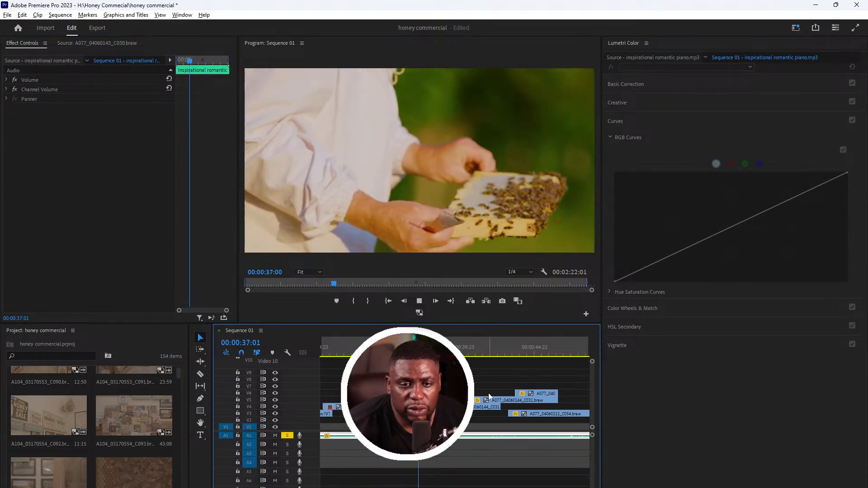
pyautogui.press('space')
# - Replay the graded hive-frames shot and the cut to the beekeeper holding a bee-covered frame
pyautogui.scroll(2, 455, 407)
pyautogui.click(384, 413)
pyautogui.click(384, 346)
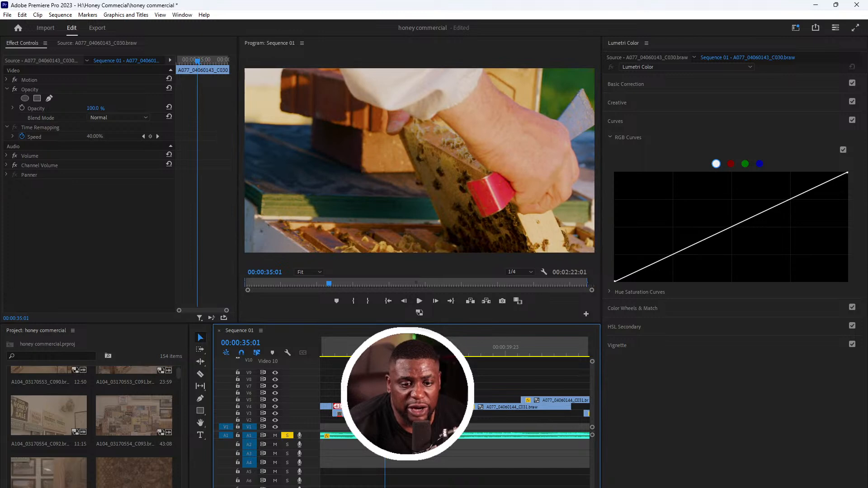
pyautogui.press('space')
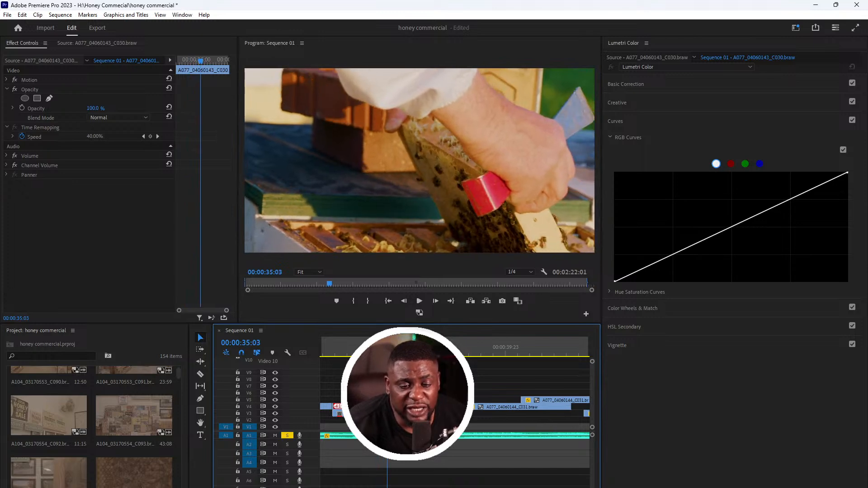
pyautogui.moveTo(456, 347); pyautogui.dragTo(441, 347)
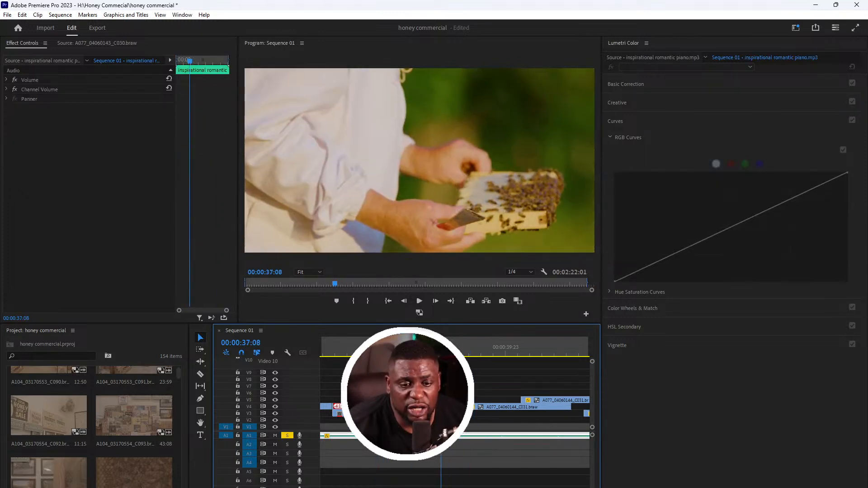
pyautogui.click(441, 407)
pyautogui.hotkey('shift', 'Up')
pyautogui.press('space')
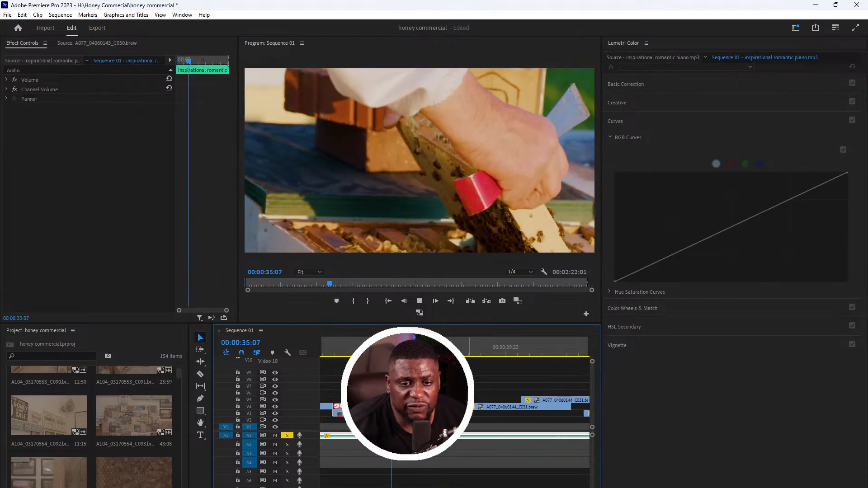
pyautogui.scroll(-3, 334, 406)
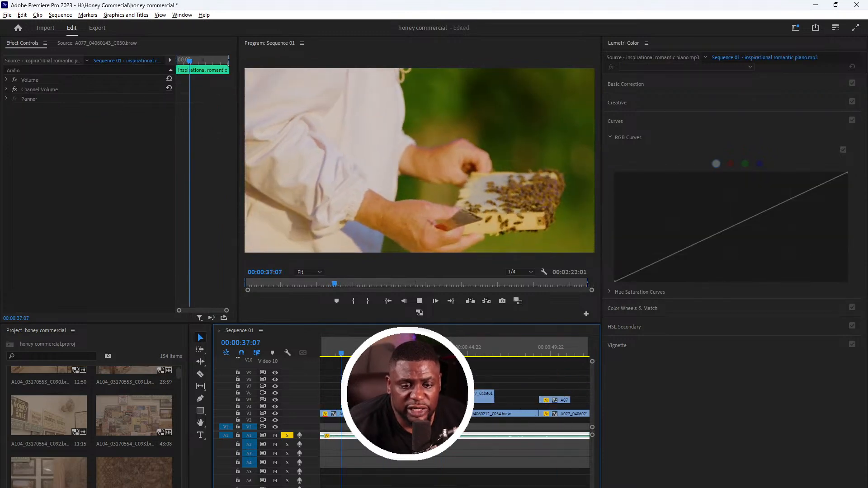
pyautogui.press('space')
# - For the honeycomb close-up's source clip, A077_04060144_C031, decode the Blackmagic RAW using Clip and set the color space to Rec.709
pyautogui.click(388, 407)
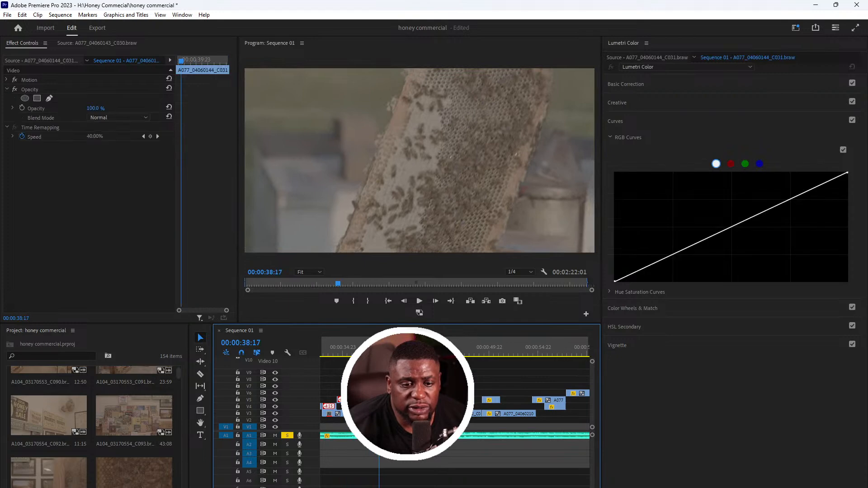
pyautogui.click(41, 60)
pyautogui.click(111, 89)
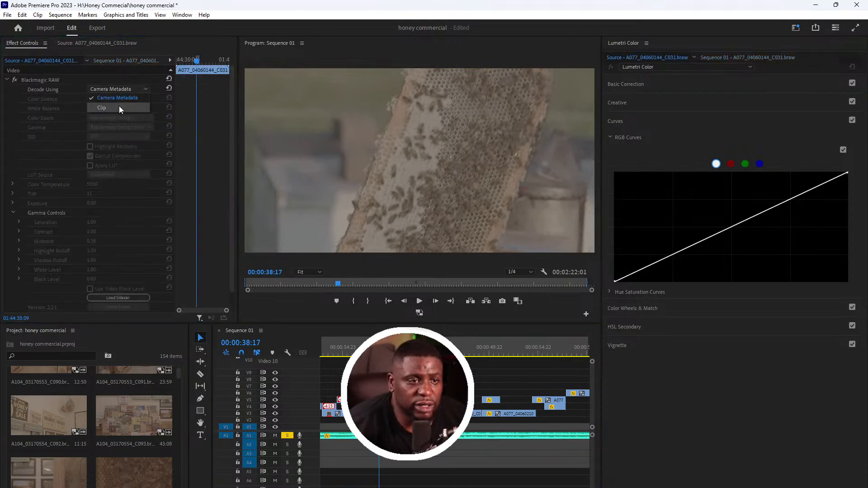
pyautogui.click(118, 106)
pyautogui.click(120, 88)
pyautogui.click(125, 107)
pyautogui.click(132, 117)
pyautogui.click(132, 134)
# - Paste the copied Lumetri grade onto the honeycomb close-up's source clip, A077_04060144_C031, and play the shot
pyautogui.click(6, 80)
pyautogui.rightClick(75, 100)
pyautogui.click(105, 161)
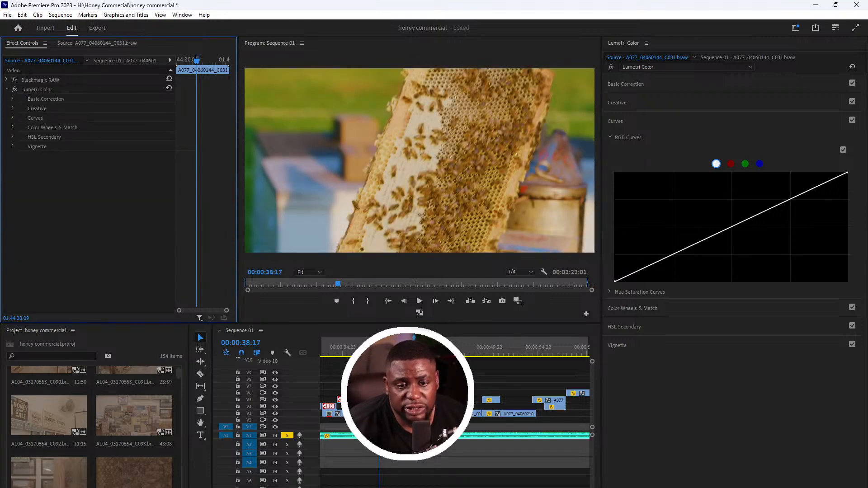
pyautogui.click(385, 348)
pyautogui.click(379, 347)
pyautogui.press('space')
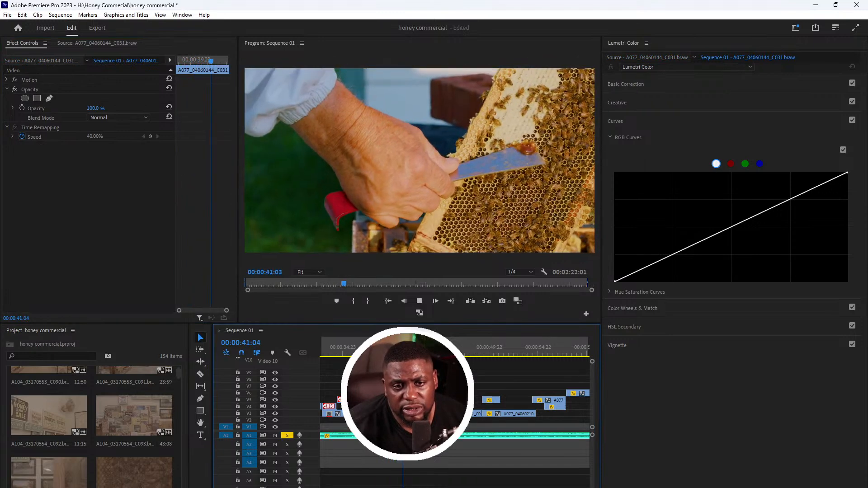
pyautogui.press('space')
# - Review the graded sequence from its start in a maximized program monitor, then restore the normal workspace
pyautogui.click(519, 141)
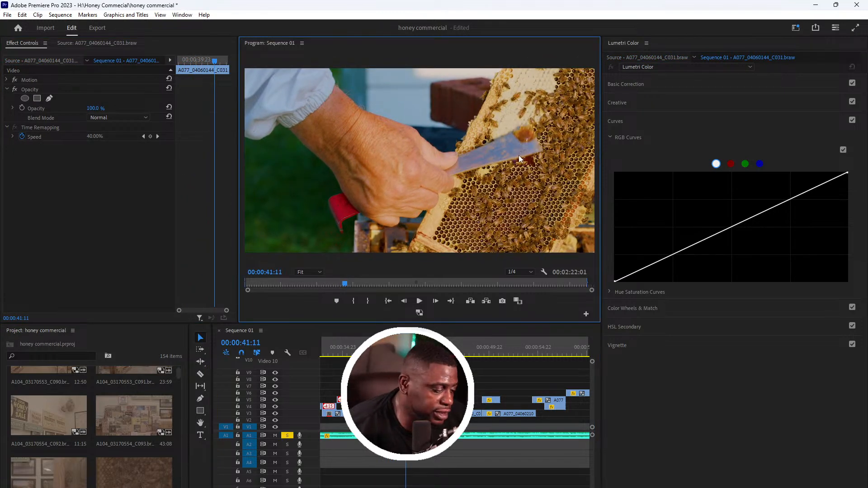
pyautogui.press('`')
pyautogui.moveTo(217, 466); pyautogui.dragTo(83, 472)
pyautogui.moveTo(158, 472); pyautogui.dragTo(8, 472)
pyautogui.press('space')
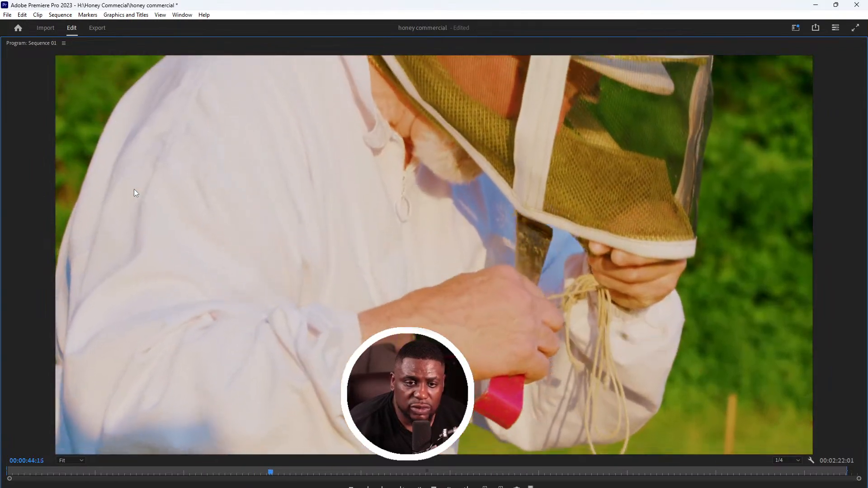
pyautogui.press('`')
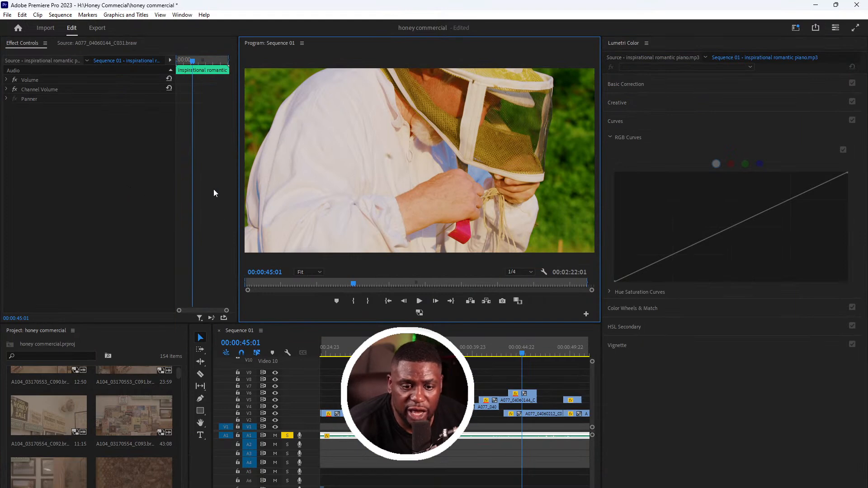
# - For source clip A077_04060212_C054, the beekeeper working beside the smoker, decode the Blackmagic RAW using Clip and set the color space to Rec.709
pyautogui.scroll(-3, 493, 355)
pyautogui.scroll(2, 496, 361)
pyautogui.moveTo(480, 354); pyautogui.dragTo(481, 355)
pyautogui.click(480, 414)
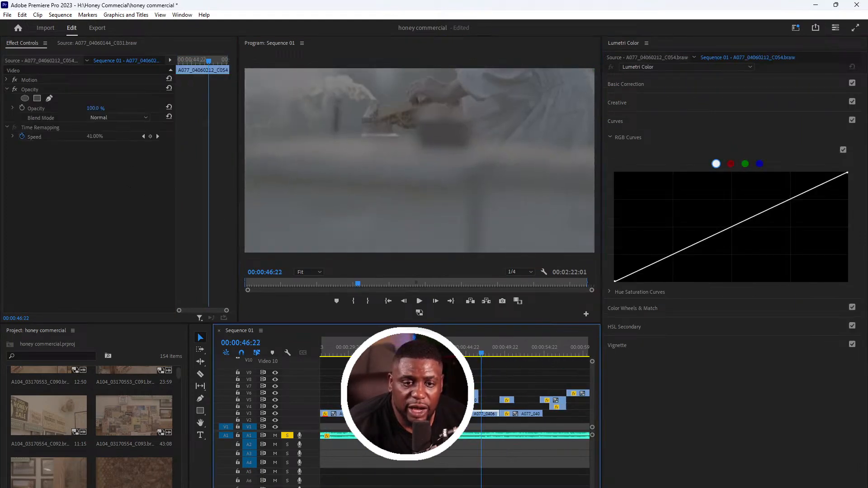
pyautogui.click(493, 353)
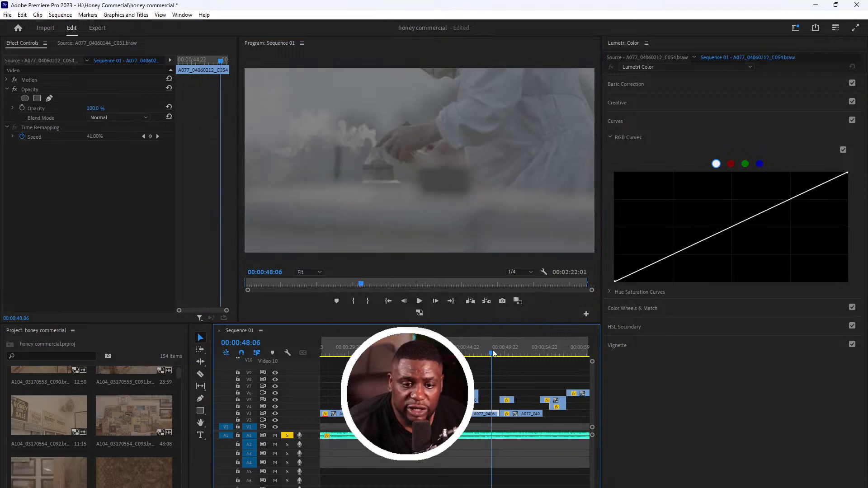
pyautogui.moveTo(493, 352); pyautogui.dragTo(486, 354)
pyautogui.click(47, 61)
pyautogui.click(100, 90)
pyautogui.click(111, 109)
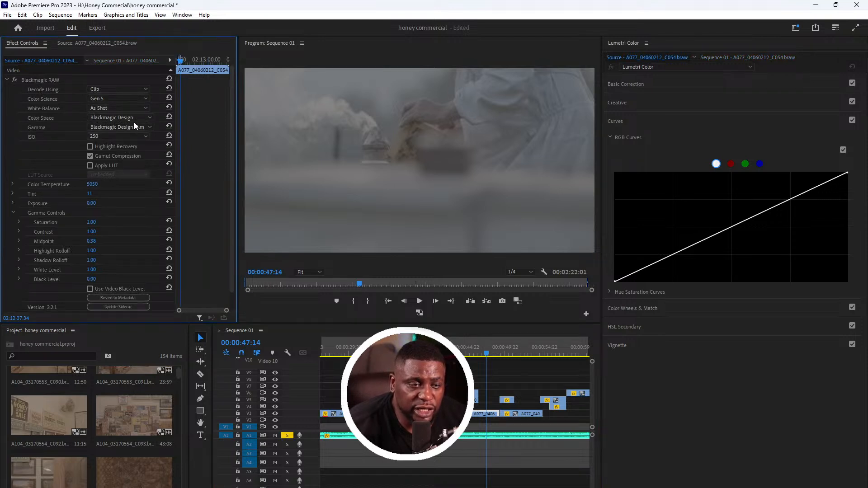
pyautogui.click(123, 119)
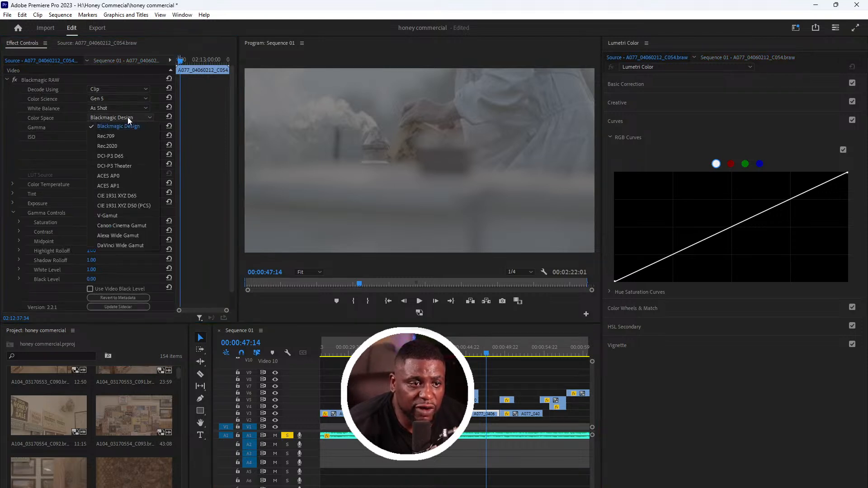
pyautogui.click(109, 136)
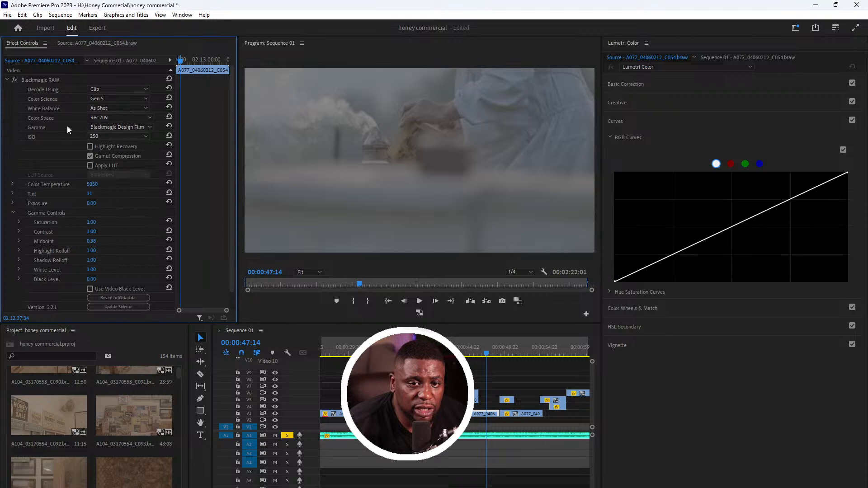
# - Paste the copied Lumetri grade onto source clip A077_04060212_C054 and open its basic correction settings
pyautogui.click(7, 80)
pyautogui.hotkey('ctrl', 'v')
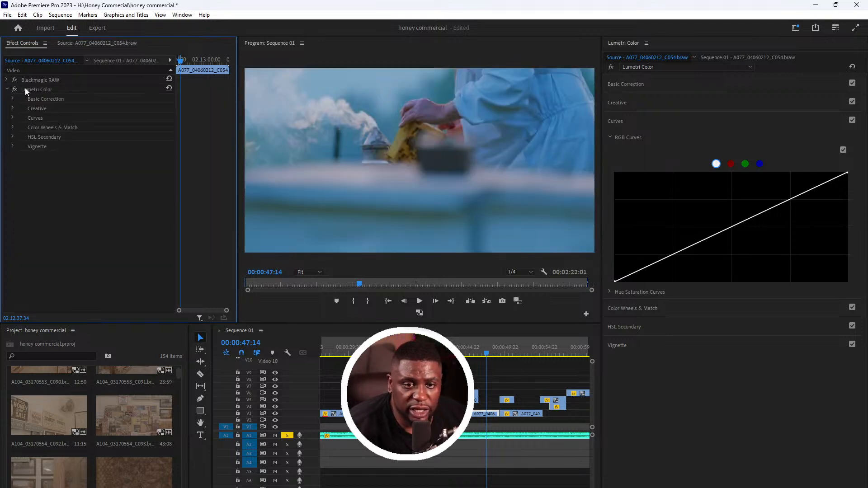
pyautogui.click(59, 91)
pyautogui.click(622, 85)
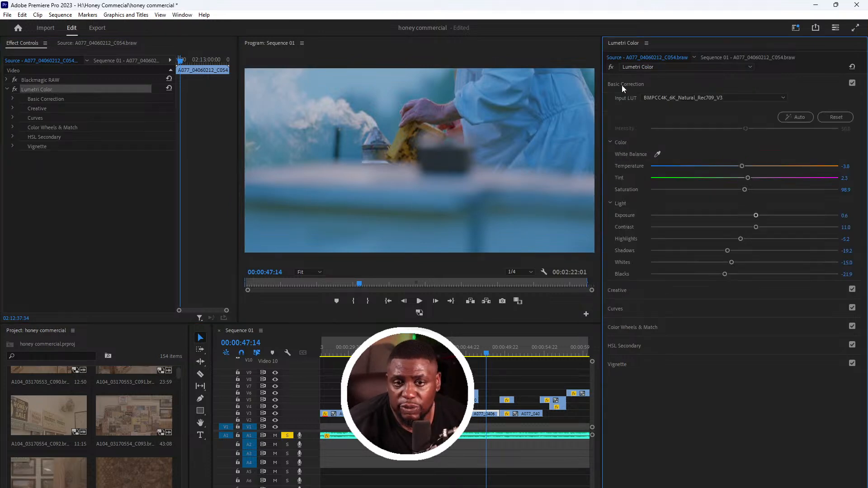
# - Sample the white balance from the beekeeper's sleeve in A077_04060212_C054, set the temperature to about 34.1, and play the shot
pyautogui.click(658, 154)
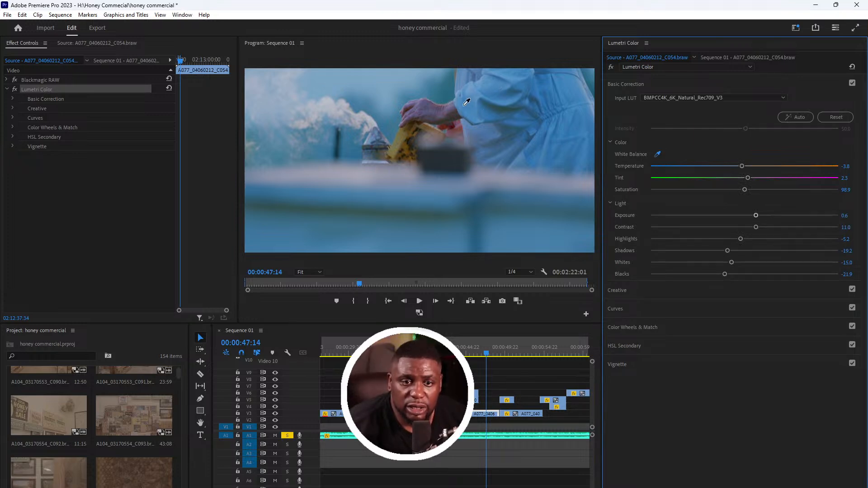
pyautogui.click(462, 104)
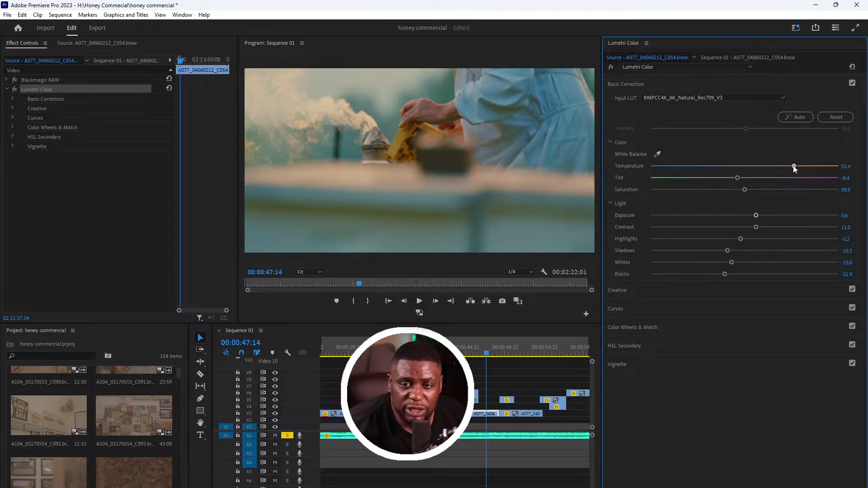
pyautogui.moveTo(769, 171)
pyautogui.mouseDown()
pyautogui.moveTo(669, 170)
pyautogui.moveTo(777, 168)
pyautogui.mouseUp()
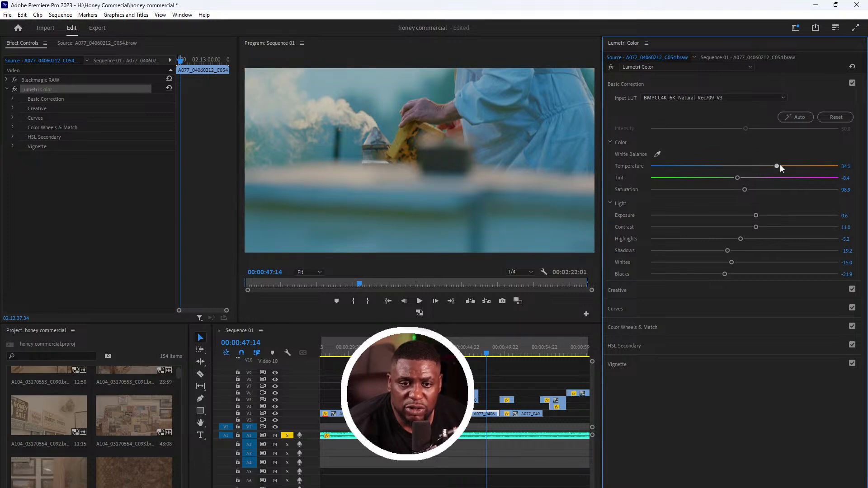
pyautogui.click(484, 347)
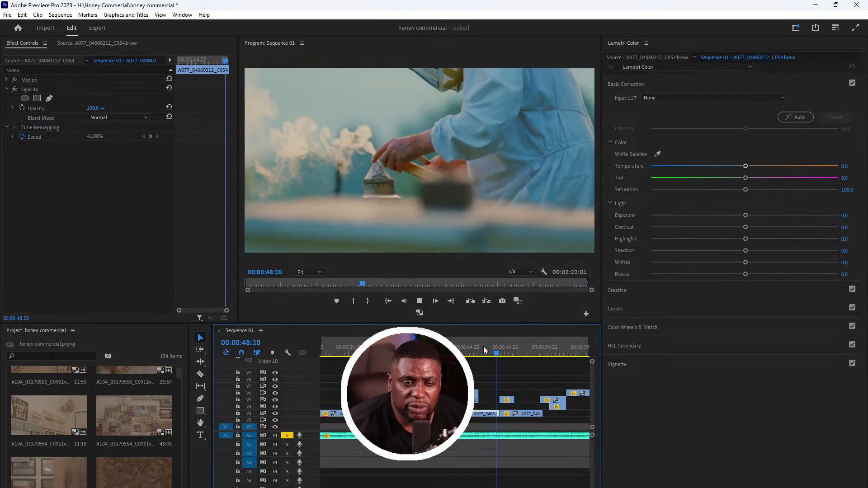
pyautogui.press('space')
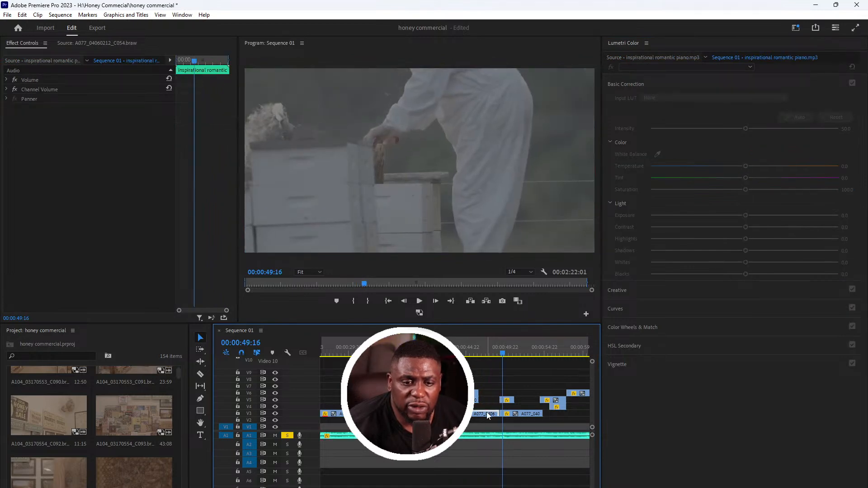
# - Copy the Lumetri grade from source clip A077_04060212_C054 and select the white hive-boxes clip, A077_04060210_C052
pyautogui.click(29, 59)
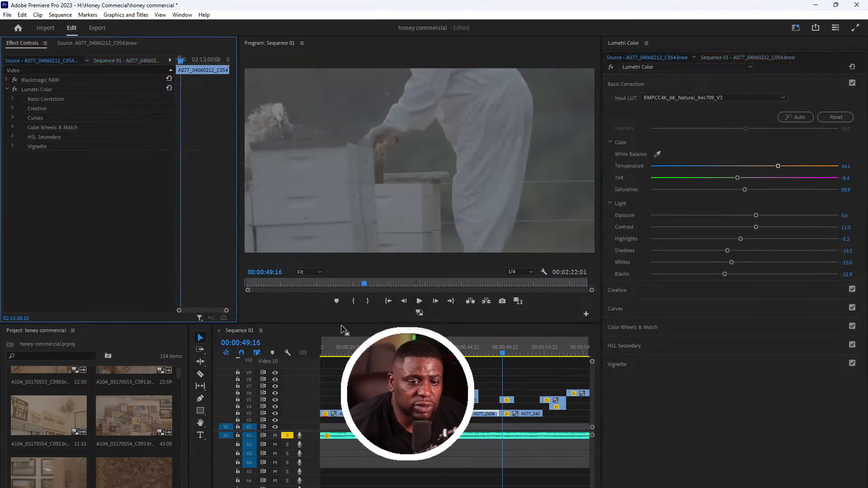
pyautogui.rightClick(48, 89)
pyautogui.click(70, 141)
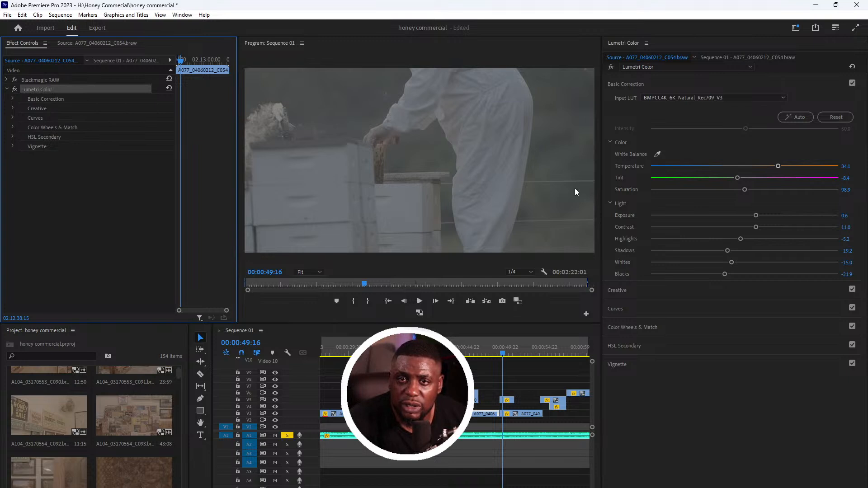
pyautogui.click(506, 401)
pyautogui.click(506, 401)
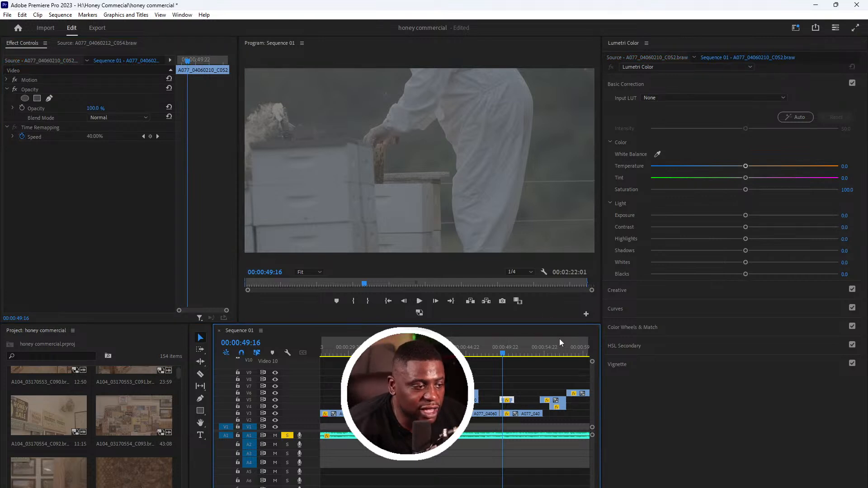
# - Resample the white balance from the beekeeper's sleeve in source clip A077_04060212_C054 and set the temperature to about 47.1
pyautogui.click(490, 354)
pyautogui.click(518, 385)
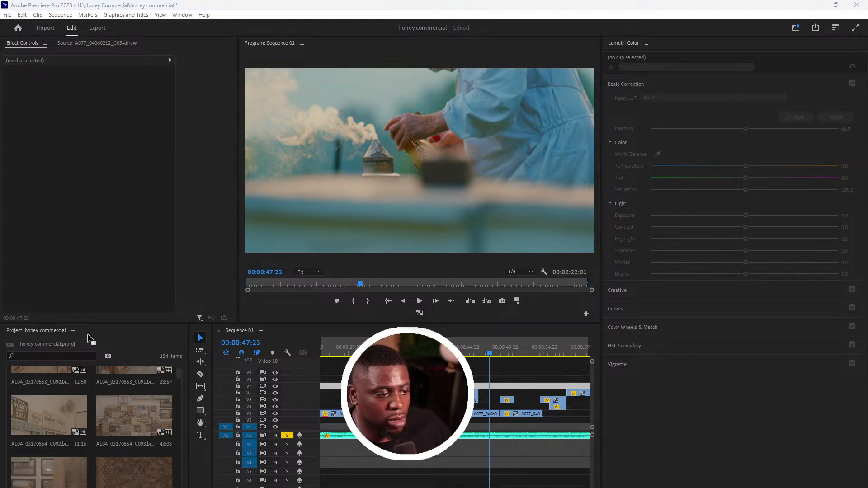
pyautogui.click(372, 363)
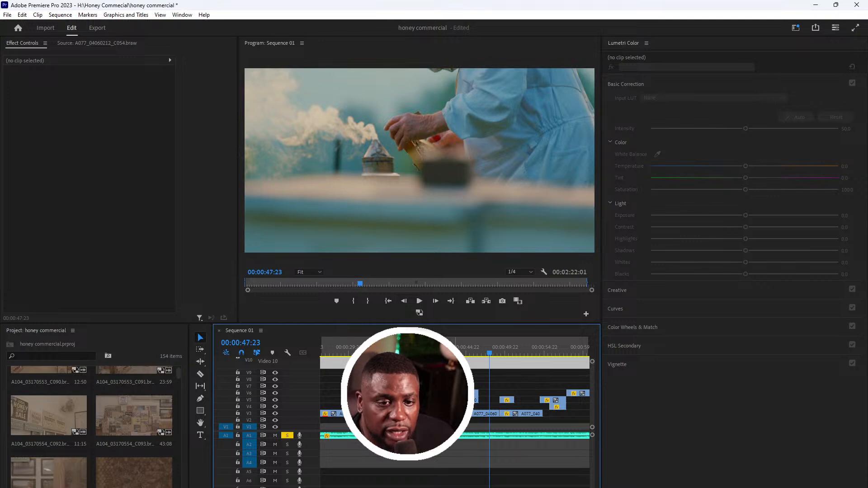
pyautogui.moveTo(484, 347); pyautogui.dragTo(483, 355)
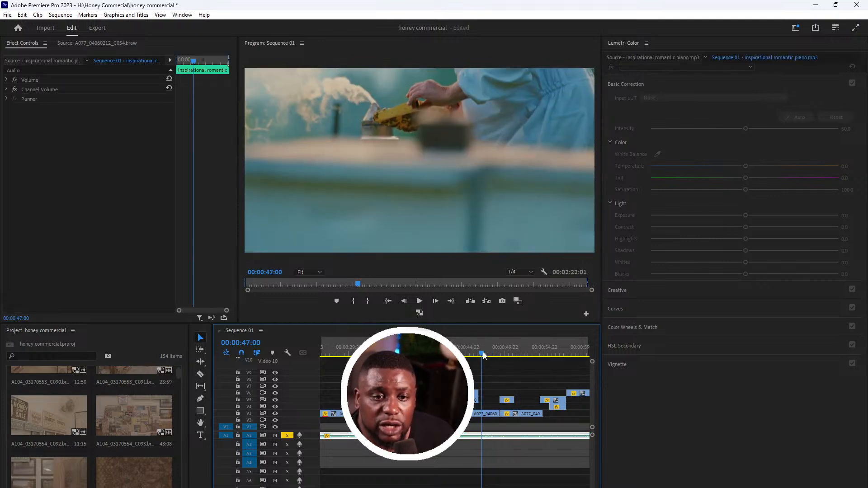
pyautogui.click(488, 413)
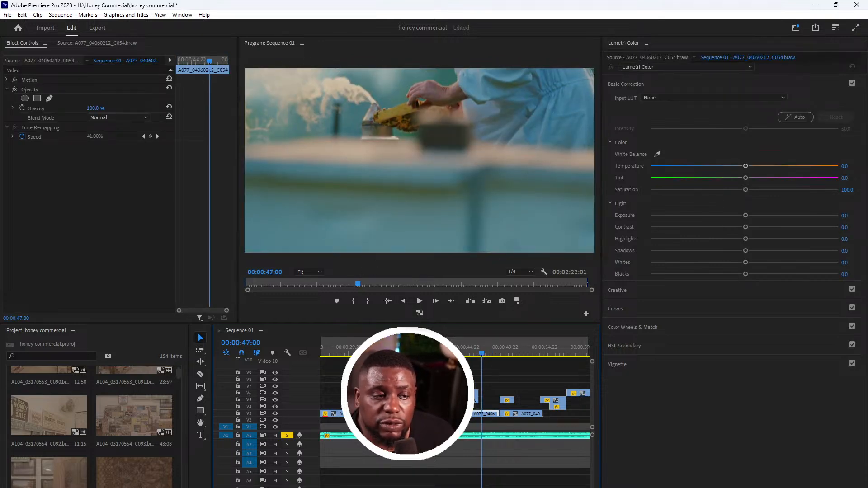
pyautogui.click(34, 60)
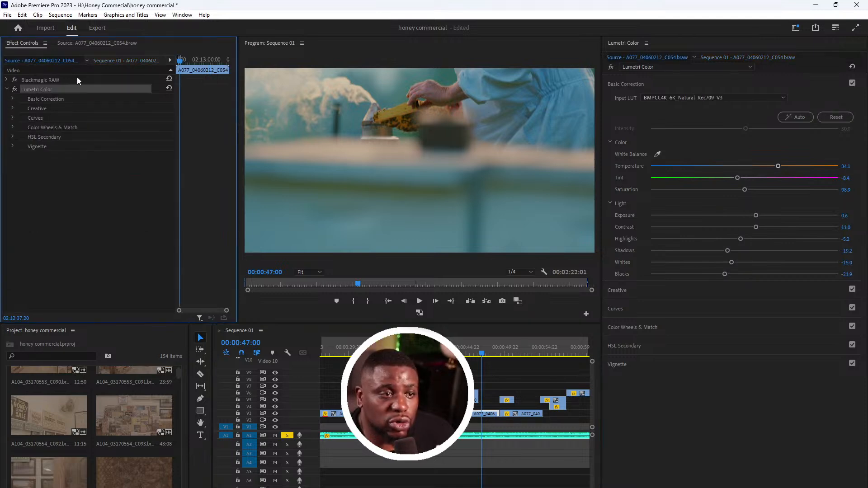
pyautogui.click(656, 154)
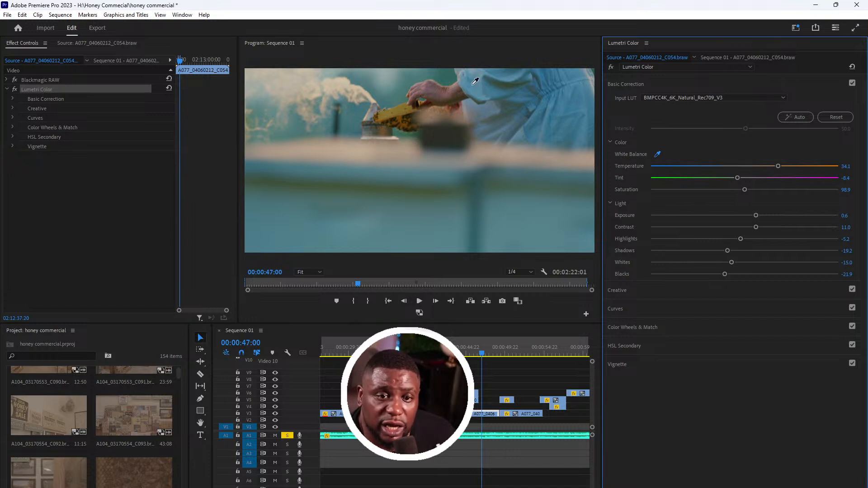
pyautogui.click(469, 88)
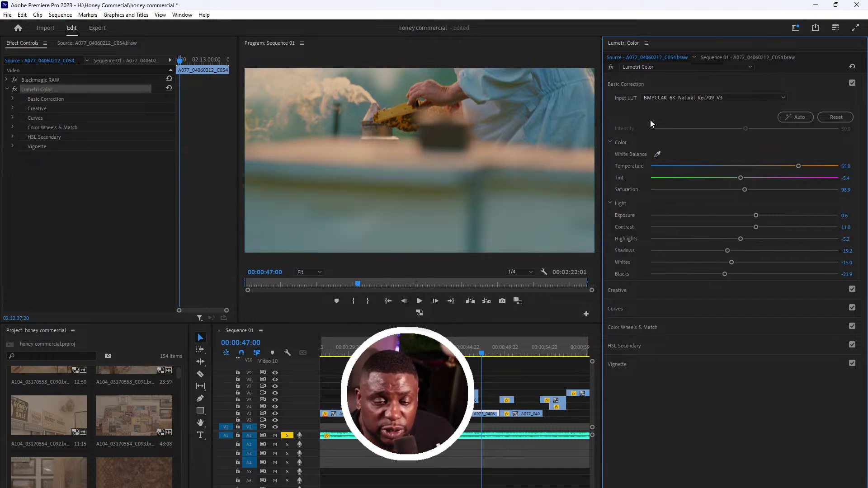
pyautogui.moveTo(799, 166); pyautogui.dragTo(792, 167)
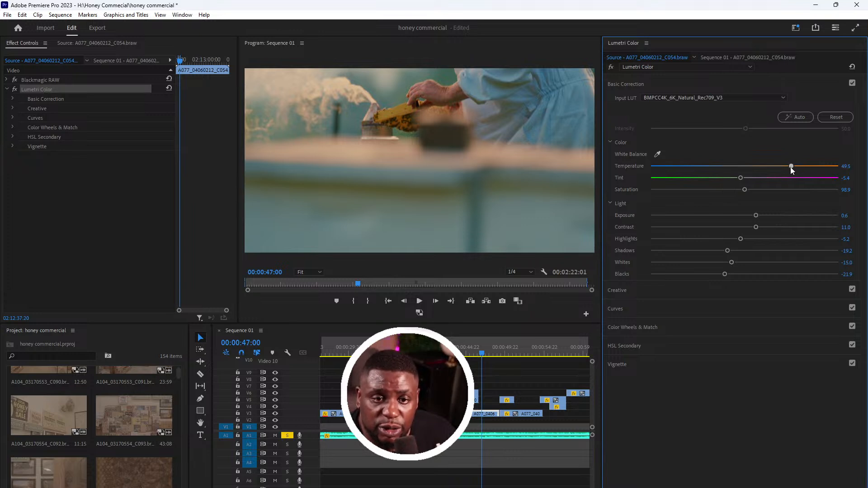
# - Save the project and play the rebalanced smoker shot through to the hive-boxes shot
pyautogui.press('-')
pyautogui.press('=')
pyautogui.press('=')
pyautogui.hotkey('ctrl', 's')
pyautogui.click(503, 374)
pyautogui.press('space')
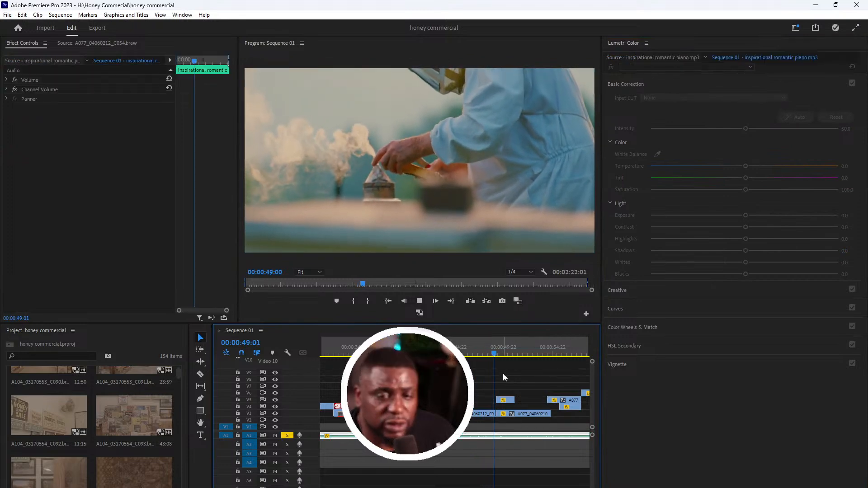
pyautogui.press('space')
pyautogui.click(505, 400)
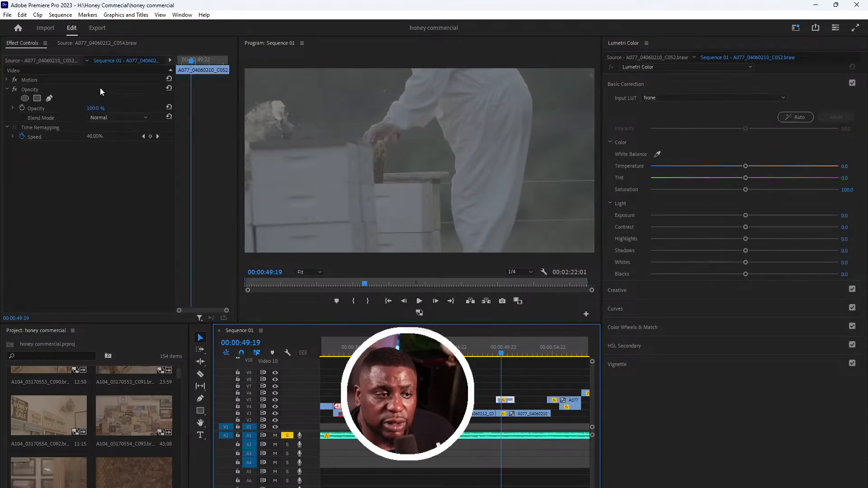
pyautogui.click(54, 84)
pyautogui.click(105, 89)
pyautogui.click(106, 89)
# - Copy the updated Lumetri grade from source clip A077_04060212_C054, the smoker shot
pyautogui.click(482, 414)
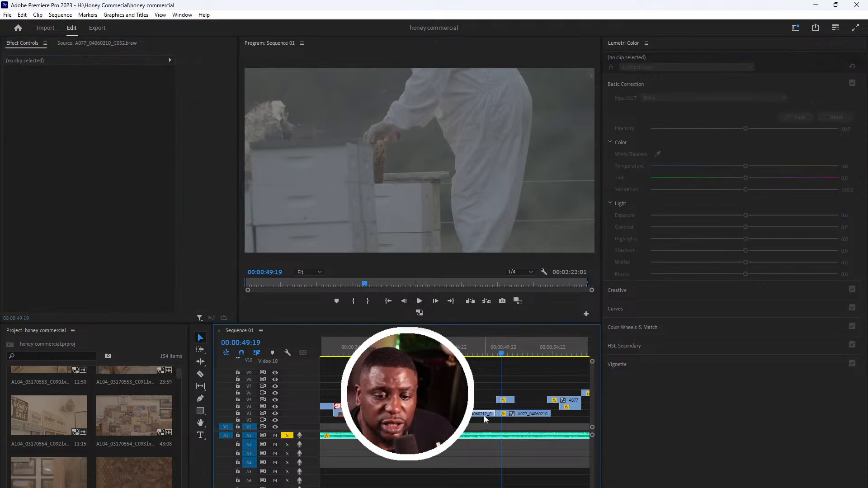
pyautogui.click(489, 346)
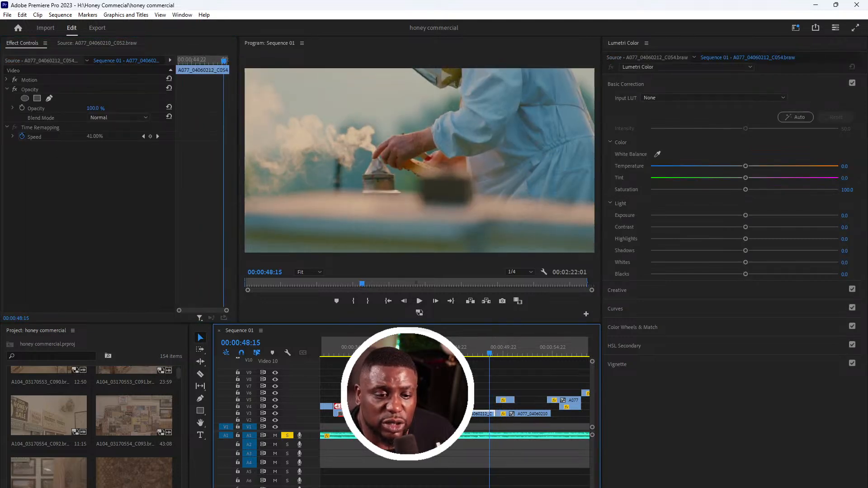
pyautogui.click(55, 60)
pyautogui.rightClick(34, 89)
pyautogui.click(64, 130)
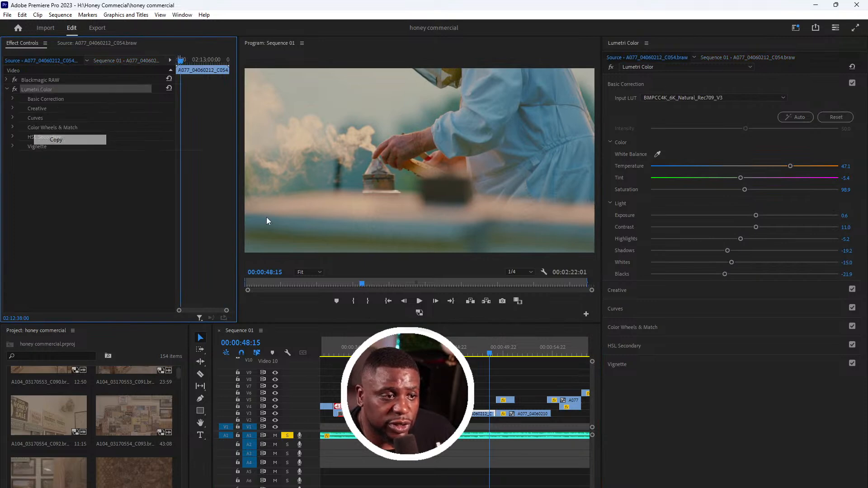
# - Paste the copied Lumetri grade onto source clip A077_04060210_C052, the hive-boxes shot, and check its Blackmagic RAW settings
pyautogui.click(499, 354)
pyautogui.click(499, 392)
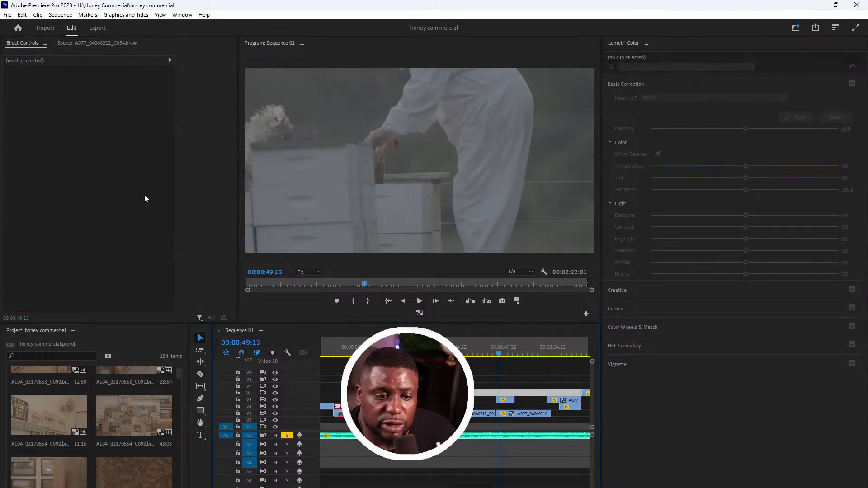
pyautogui.click(508, 402)
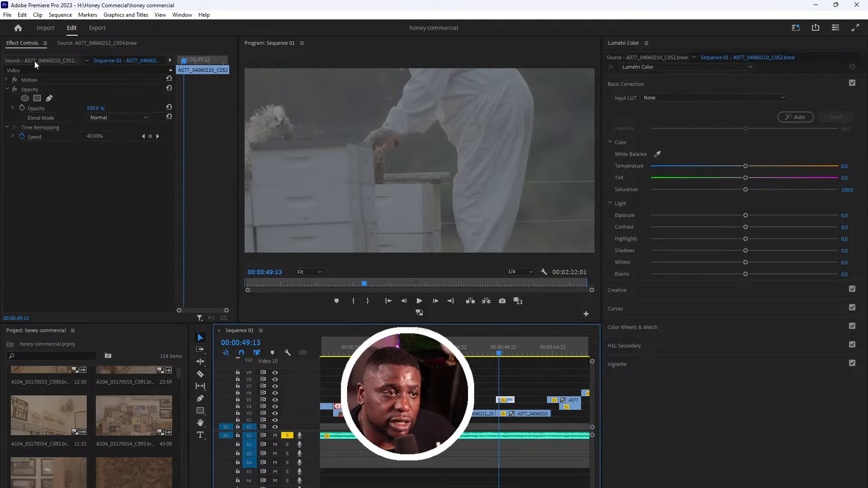
pyautogui.click(24, 101)
pyautogui.click(9, 79)
pyautogui.rightClick(20, 100)
pyautogui.click(53, 158)
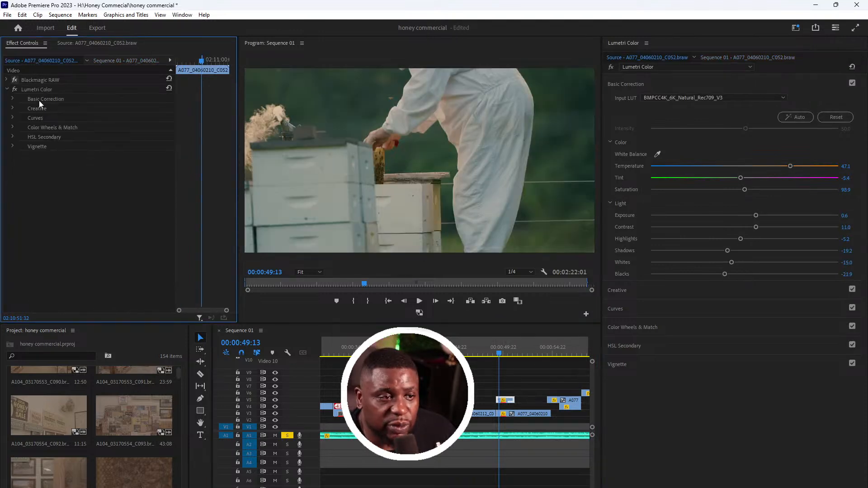
pyautogui.click(6, 80)
pyautogui.click(7, 80)
pyautogui.click(7, 80)
pyautogui.click(6, 80)
pyautogui.click(6, 80)
pyautogui.click(6, 80)
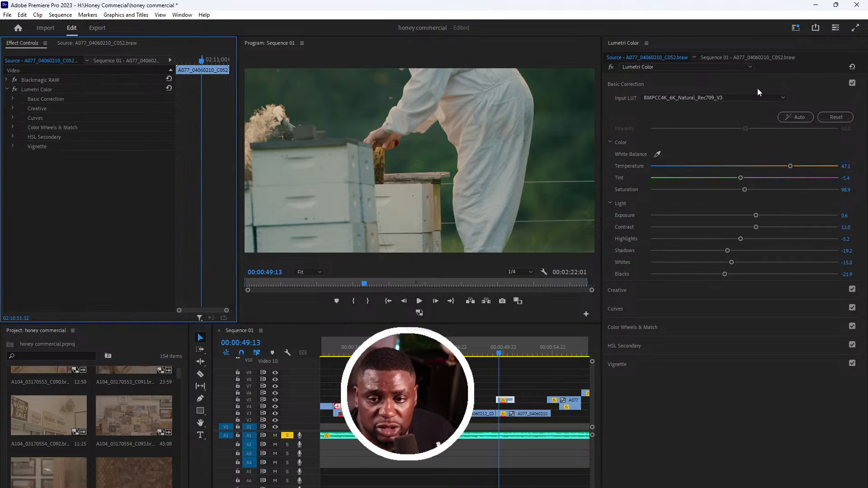
# - Set source clip A077_04060210_C052's temperature to about 34.1 and shadows to about -5.8, and play the shot
pyautogui.moveTo(793, 166); pyautogui.dragTo(786, 169)
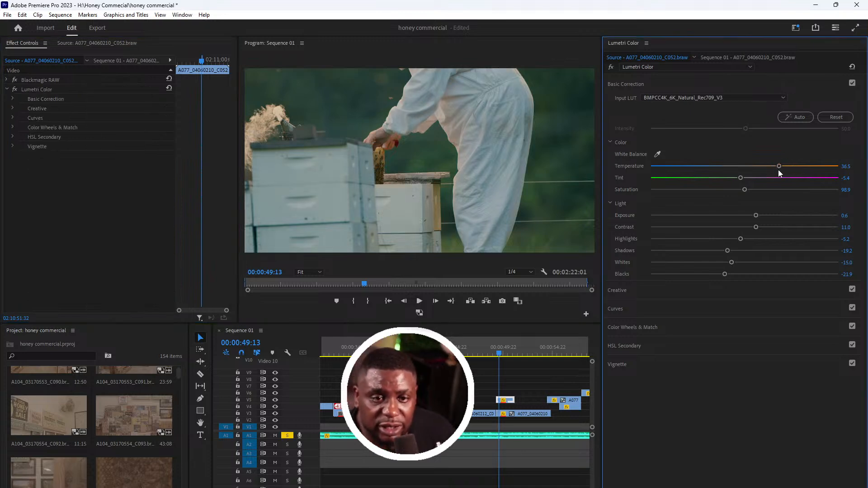
pyautogui.click(779, 166)
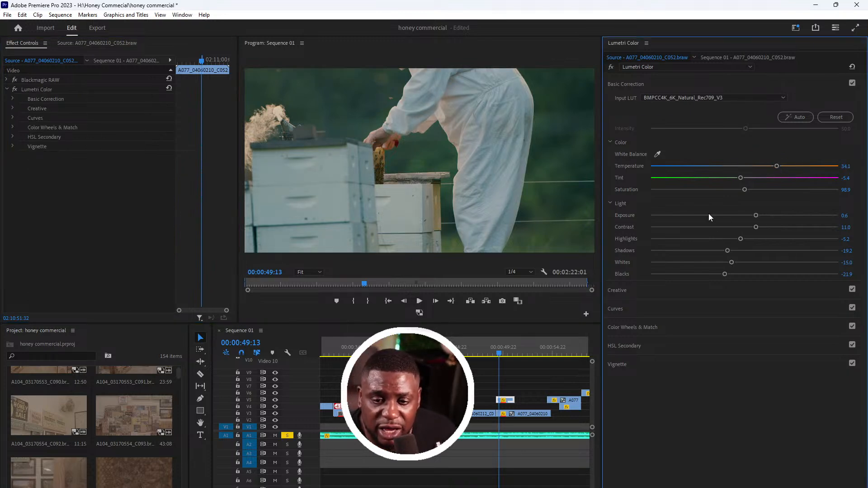
pyautogui.moveTo(732, 252); pyautogui.dragTo(739, 251)
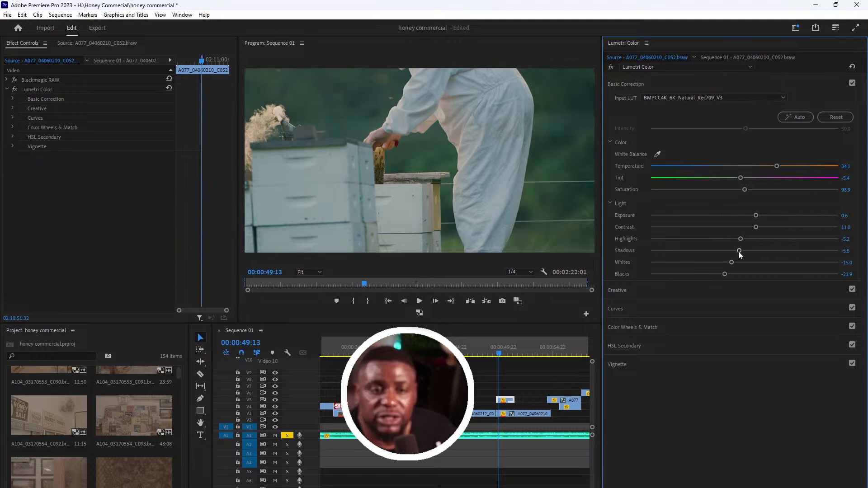
pyautogui.click(481, 344)
pyautogui.press('space')
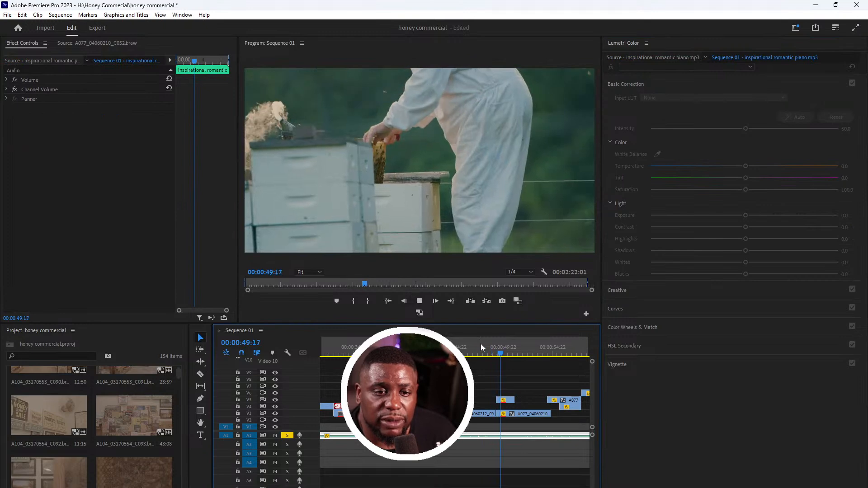
pyautogui.press('space')
# - Raise the creative saturation and vibrance on the hive-boxes clip in the sequence only, and play it
pyautogui.click(506, 400)
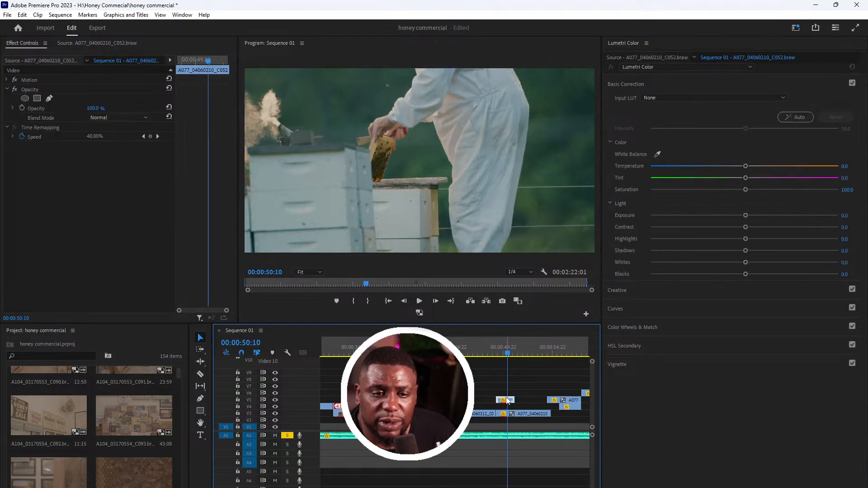
pyautogui.click(672, 289)
pyautogui.moveTo(759, 316)
pyautogui.mouseDown()
pyautogui.moveTo(784, 321)
pyautogui.moveTo(761, 304)
pyautogui.mouseUp()
pyautogui.click(474, 344)
pyautogui.press('space')
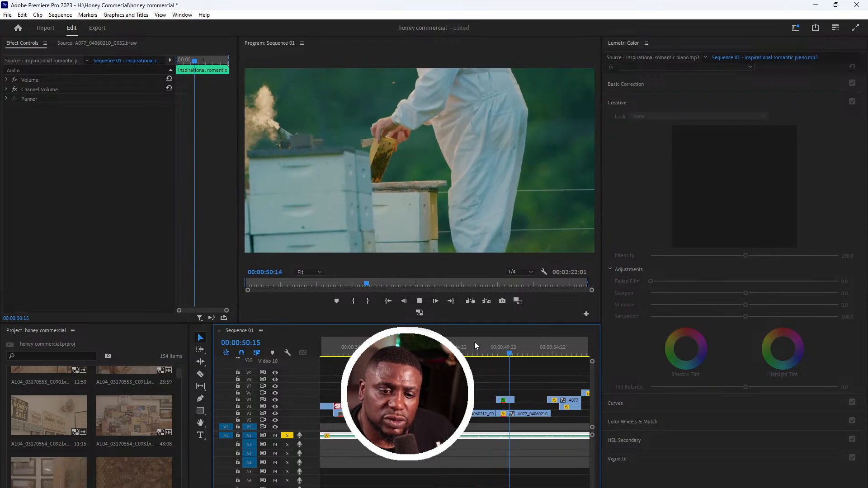
pyautogui.press('space')
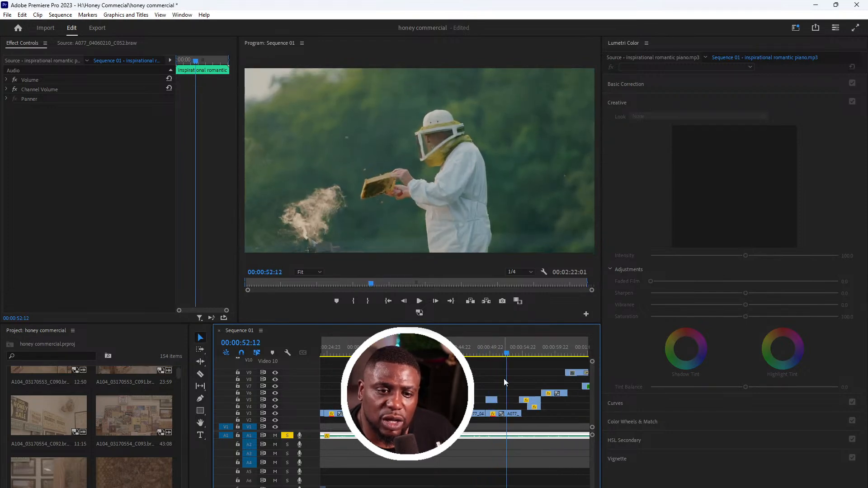
# - For the shot of the beekeeper holding a frame, set the source-level Lumetri temperature of A077_04060210_C052 to about 35.1
pyautogui.click(508, 415)
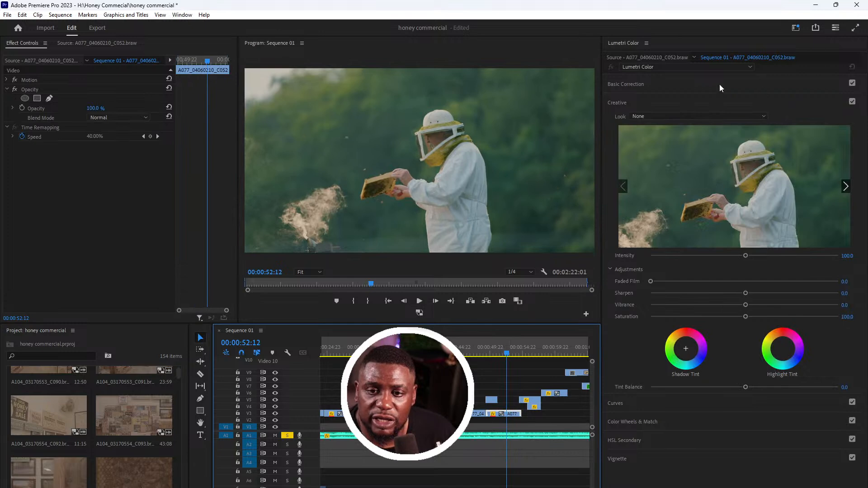
pyautogui.click(699, 83)
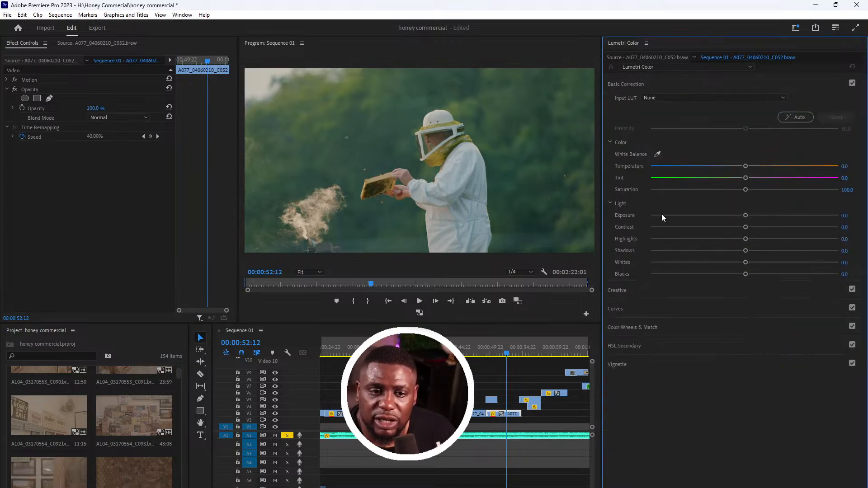
pyautogui.click(31, 62)
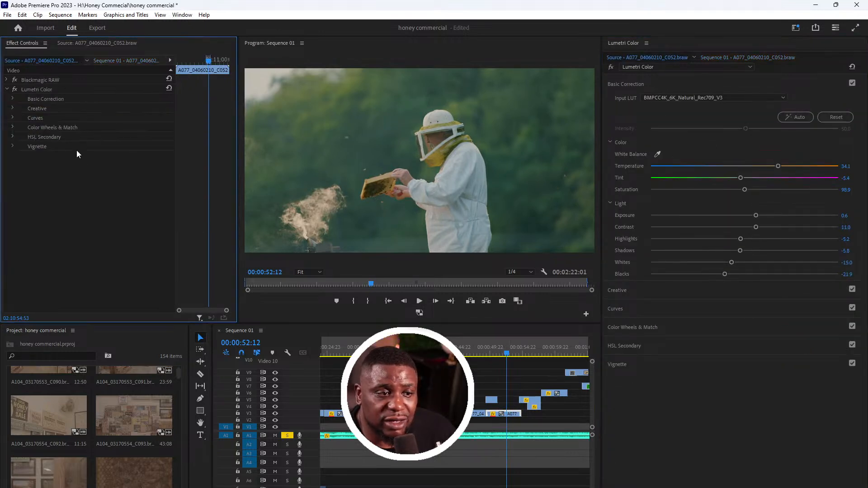
pyautogui.click(61, 90)
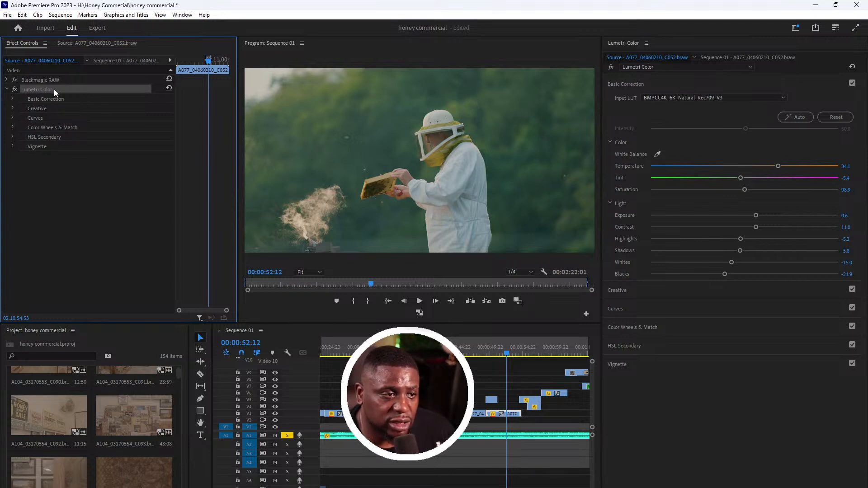
pyautogui.moveTo(777, 166); pyautogui.dragTo(764, 167)
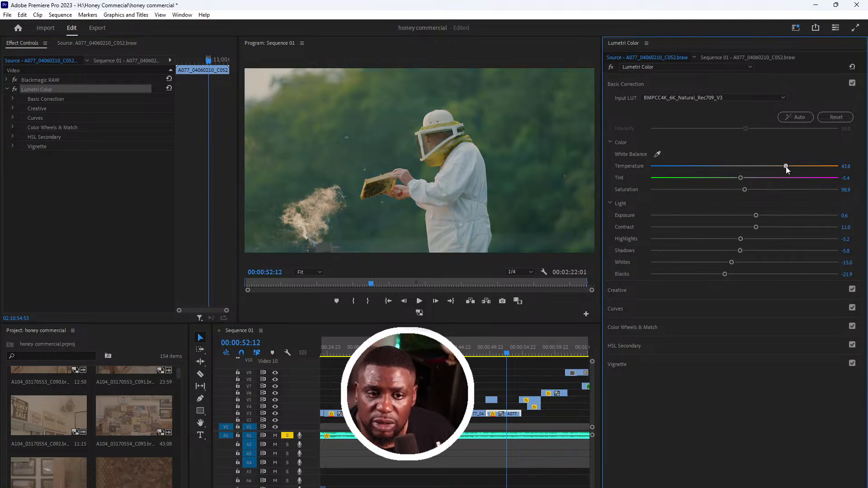
pyautogui.moveTo(781, 166); pyautogui.dragTo(776, 167)
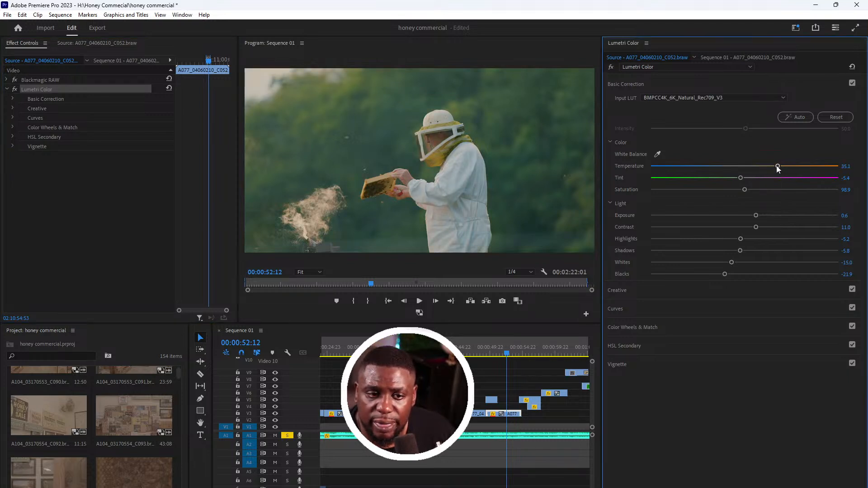
# - Play the graded beekeeper shots from the smoker onward and move the playhead to the ungraded wide shot of the hives
pyautogui.click(473, 351)
pyautogui.press('space')
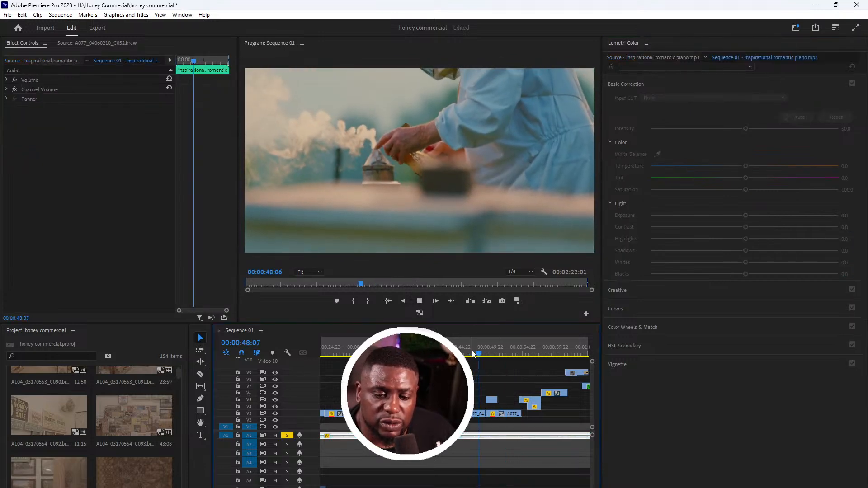
pyautogui.press('-')
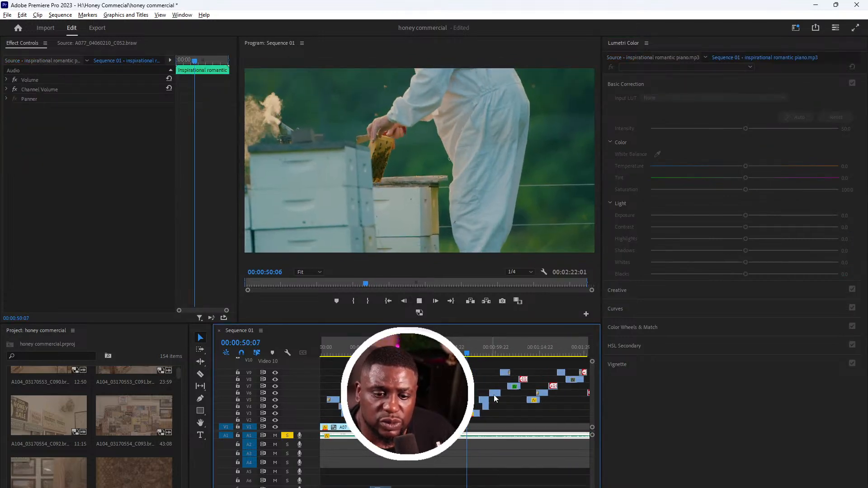
pyautogui.scroll(-3, 522, 392)
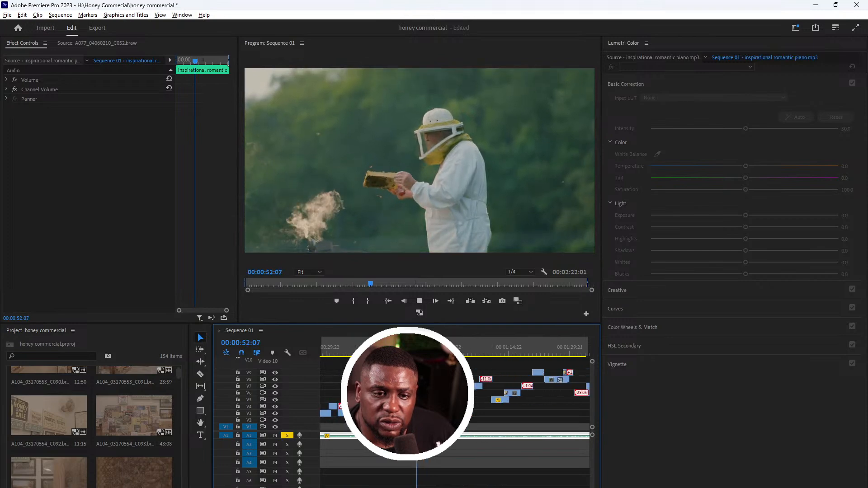
pyautogui.scroll(3, 438, 402)
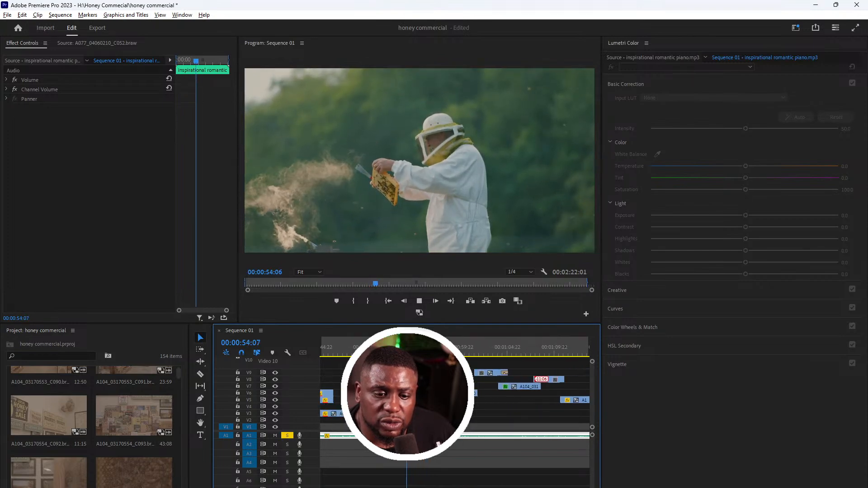
pyautogui.press('space')
pyautogui.click(398, 347)
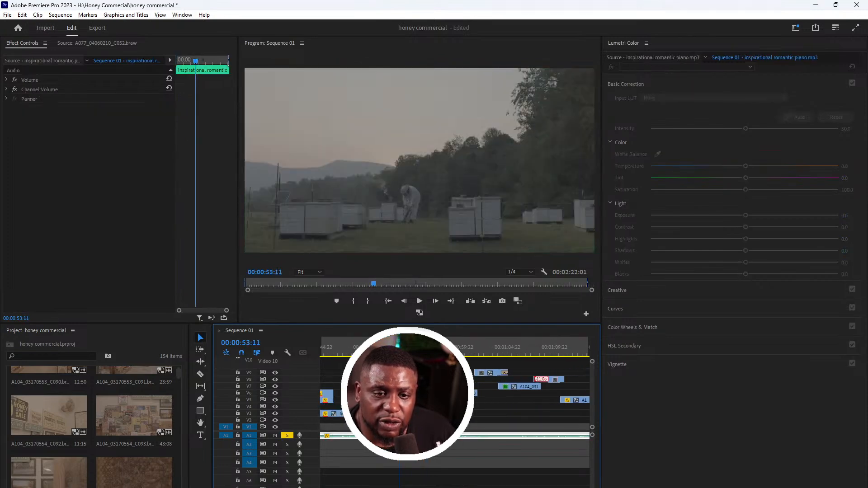
# - Switch the wide hives shot A077_04060211_C053 to Clip decoding at source level and set its color space to Rec.709
pyautogui.moveTo(398, 347)
pyautogui.mouseDown()
pyautogui.moveTo(422, 347)
pyautogui.moveTo(398, 347)
pyautogui.mouseUp()
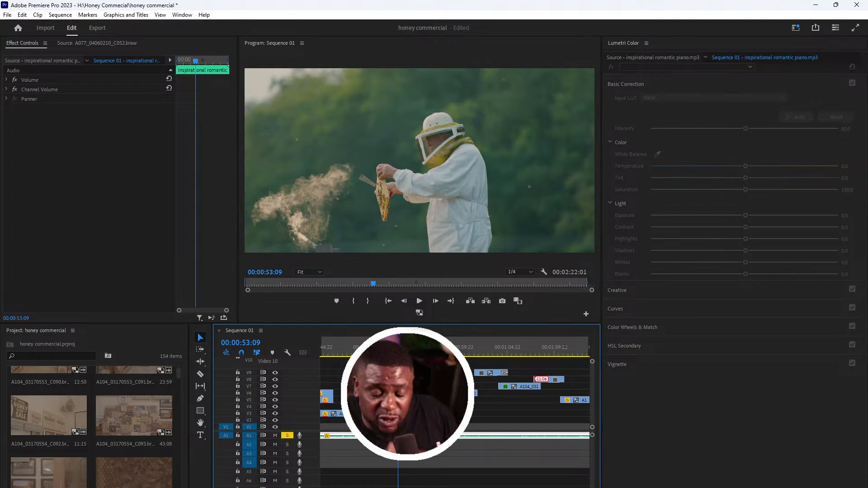
pyautogui.moveTo(398, 347)
pyautogui.mouseDown()
pyautogui.moveTo(413, 347)
pyautogui.moveTo(392, 348)
pyautogui.mouseUp()
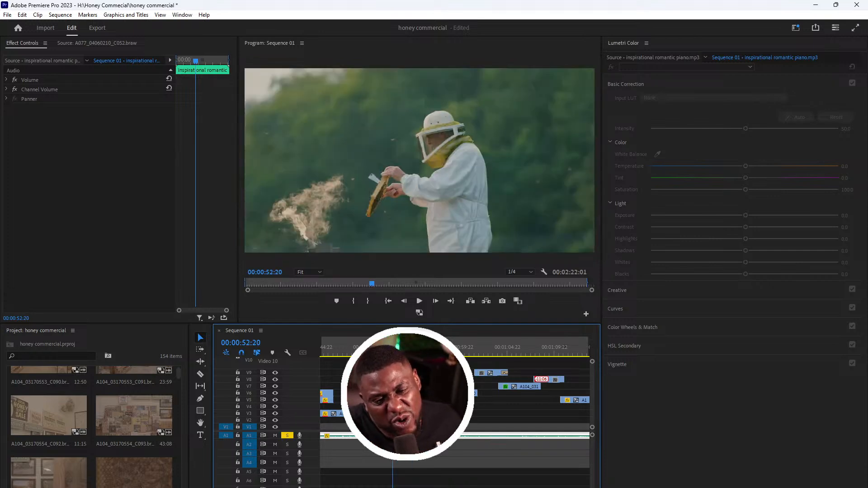
pyautogui.moveTo(413, 347)
pyautogui.mouseDown()
pyautogui.moveTo(391, 347)
pyautogui.moveTo(417, 347)
pyautogui.mouseUp()
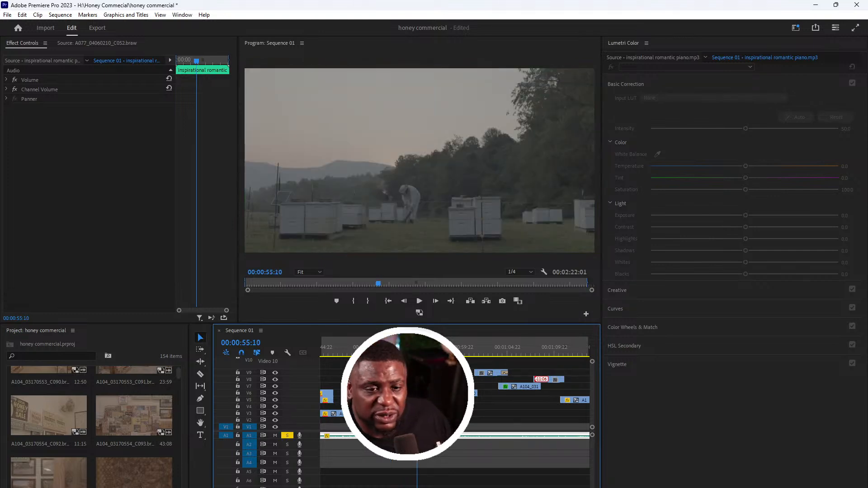
pyautogui.click(418, 393)
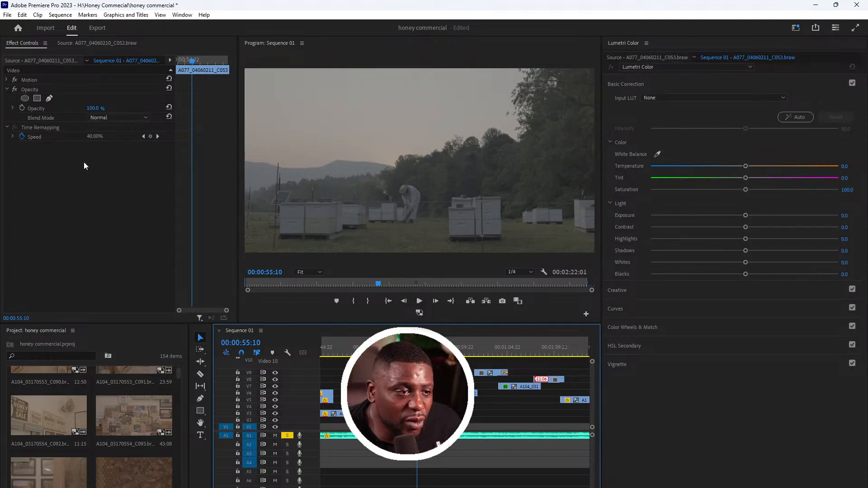
pyautogui.click(38, 60)
pyautogui.click(92, 90)
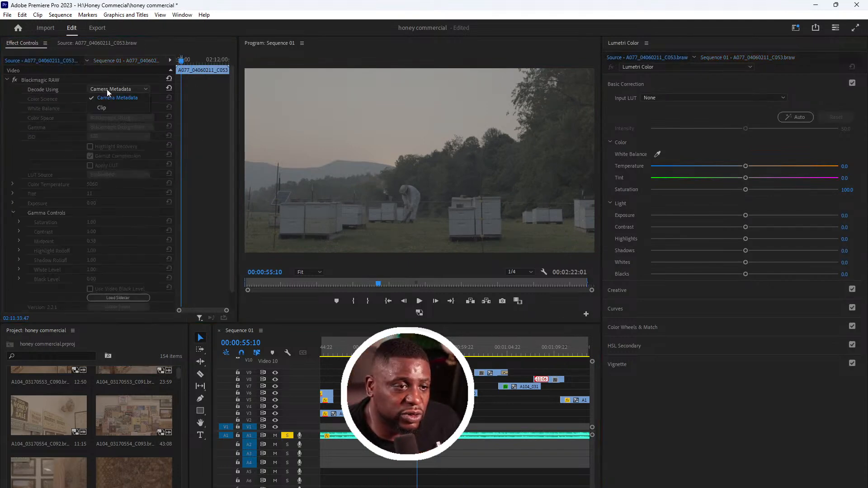
pyautogui.click(110, 106)
pyautogui.click(111, 118)
pyautogui.click(116, 137)
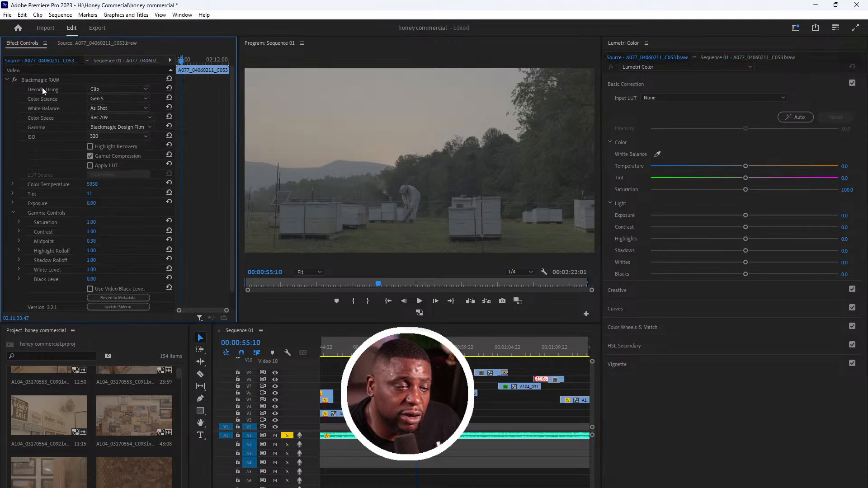
# - Paste the copied Lumetri Color grade onto the source of the wide hives clip and select that effect
pyautogui.click(7, 79)
pyautogui.rightClick(58, 116)
pyautogui.click(86, 180)
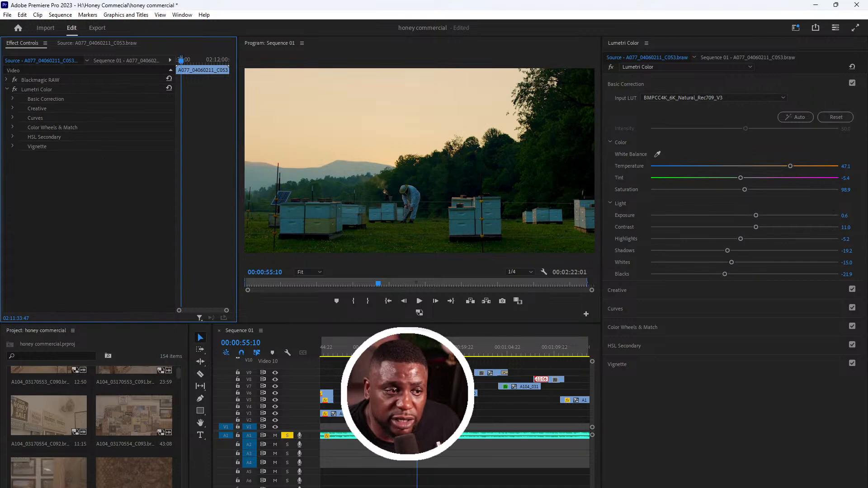
pyautogui.click(81, 90)
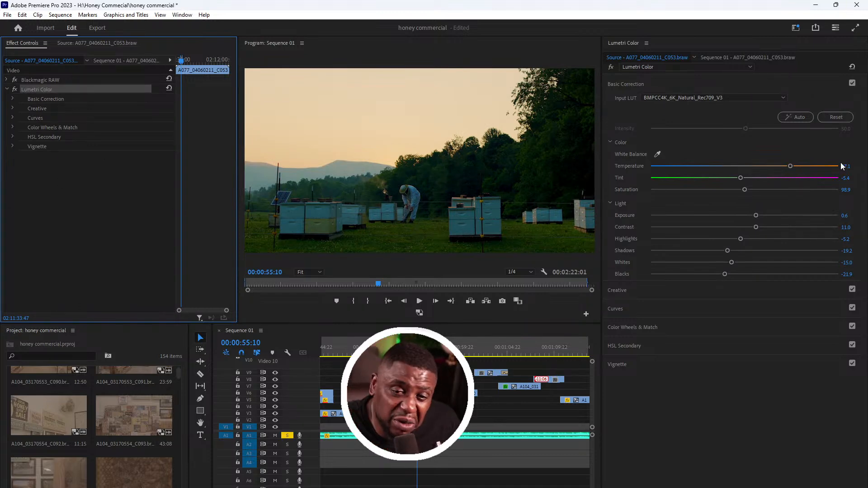
# - On the wide hives source clip, reduce the Lumetri contrast to about -20.2 and the creative look's intensity to about 16.3
pyautogui.moveTo(756, 227); pyautogui.dragTo(726, 228)
pyautogui.click(658, 295)
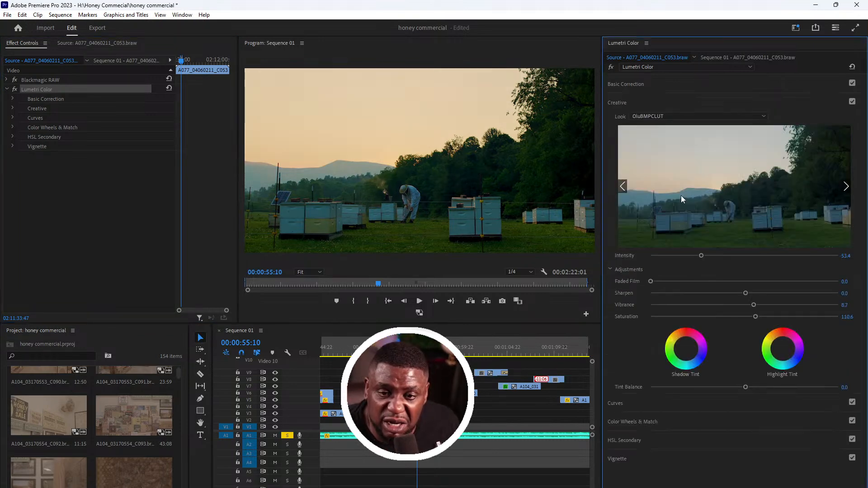
pyautogui.moveTo(670, 259); pyautogui.dragTo(673, 258)
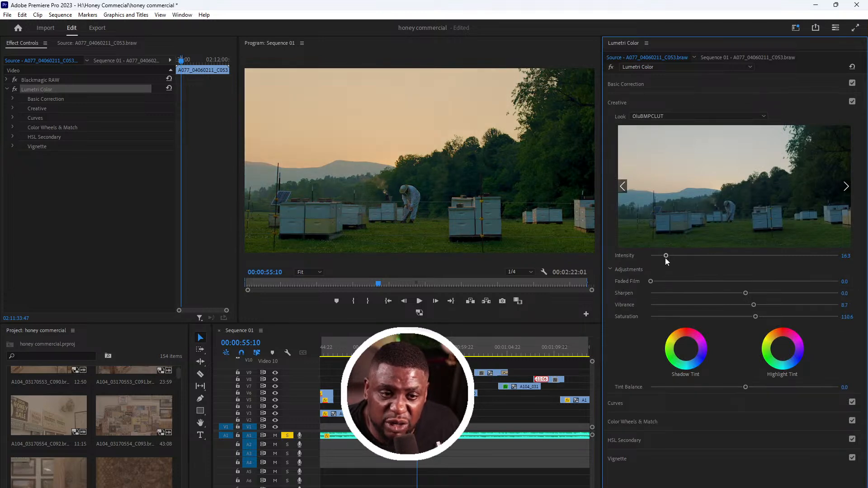
# - Set the wide hives source clip's temperature to about 28.4, contrast to about -15.9 and shadows to about -7.7
pyautogui.click(667, 84)
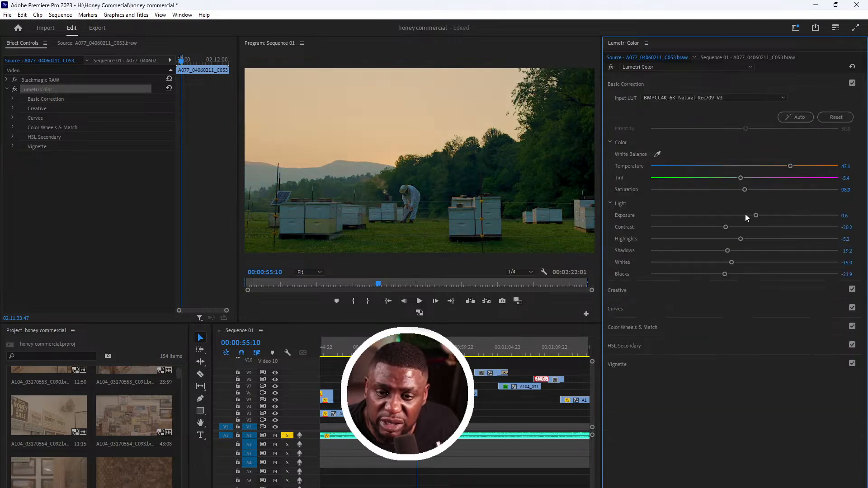
pyautogui.click(747, 166)
pyautogui.moveTo(764, 166); pyautogui.dragTo(772, 166)
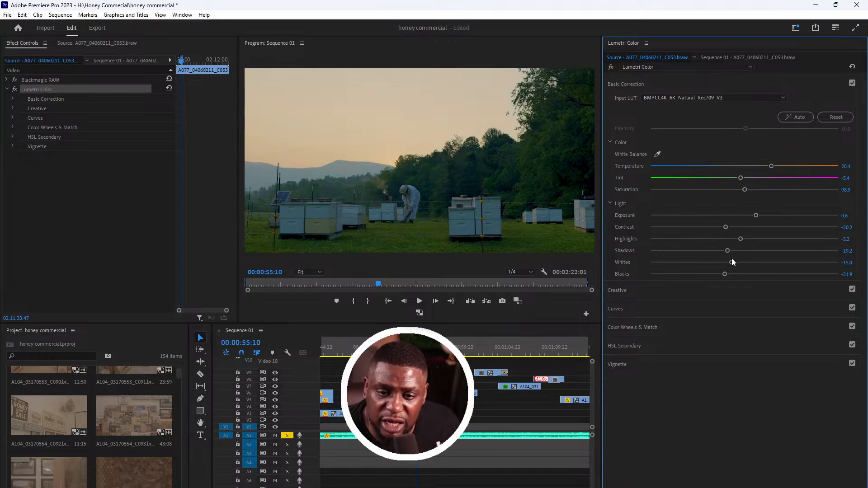
pyautogui.moveTo(728, 251)
pyautogui.mouseDown()
pyautogui.moveTo(746, 251)
pyautogui.moveTo(737, 252)
pyautogui.mouseUp()
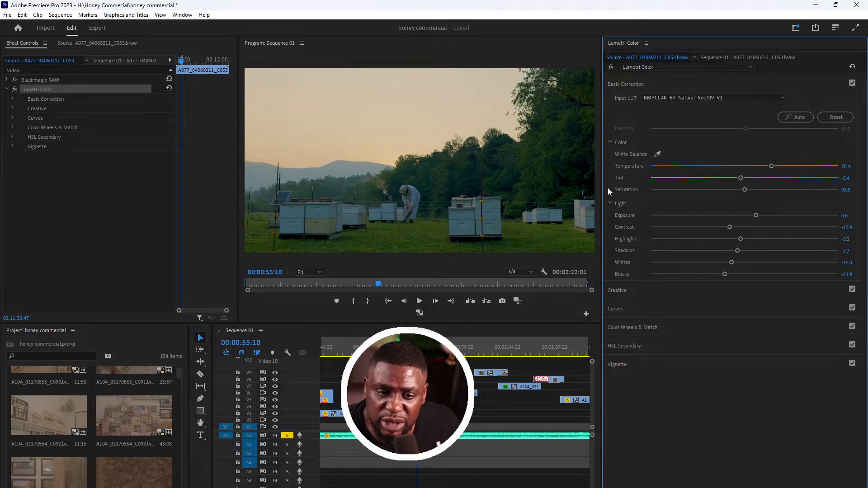
# - Go to the ungraded indoor shot of the worker at the frame machine and open its source-level Blackmagic RAW settings
pyautogui.moveTo(417, 347); pyautogui.dragTo(443, 348)
pyautogui.press('-')
pyautogui.press('-')
pyautogui.press('=')
pyautogui.press('=')
pyautogui.press('=')
pyautogui.press('-')
pyautogui.press('-')
pyautogui.press('=')
pyautogui.press('=')
pyautogui.press('=')
pyautogui.press('=')
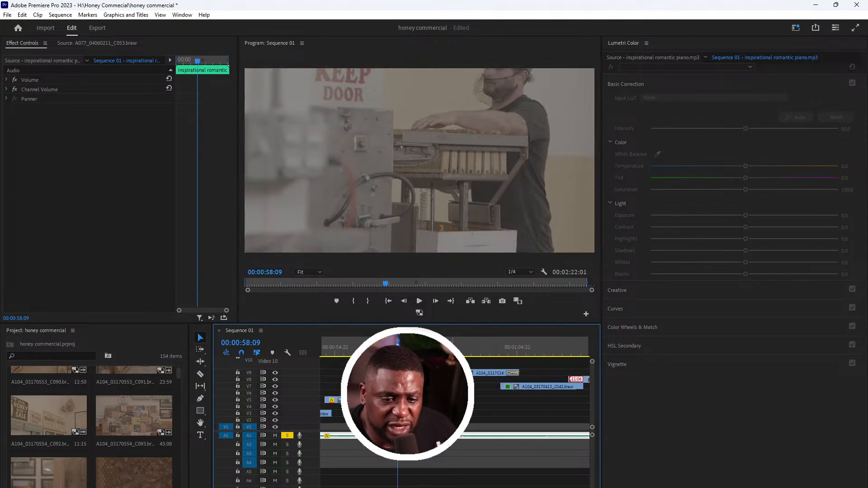
pyautogui.click(279, 198)
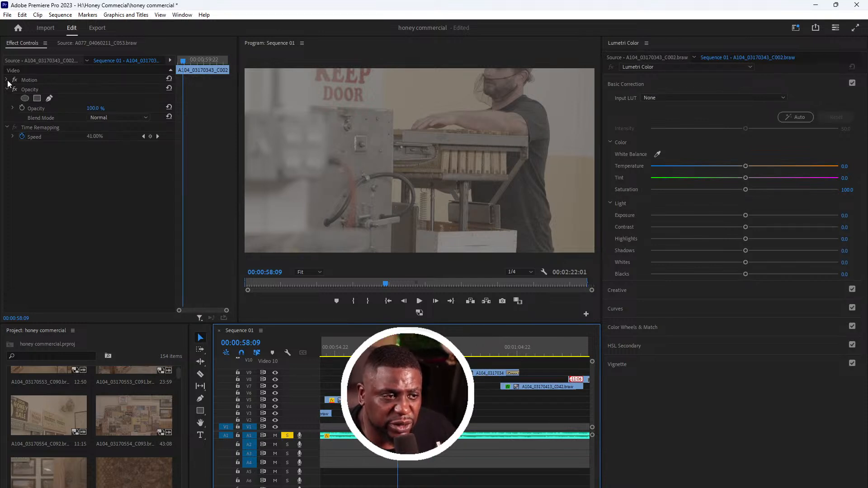
pyautogui.click(61, 60)
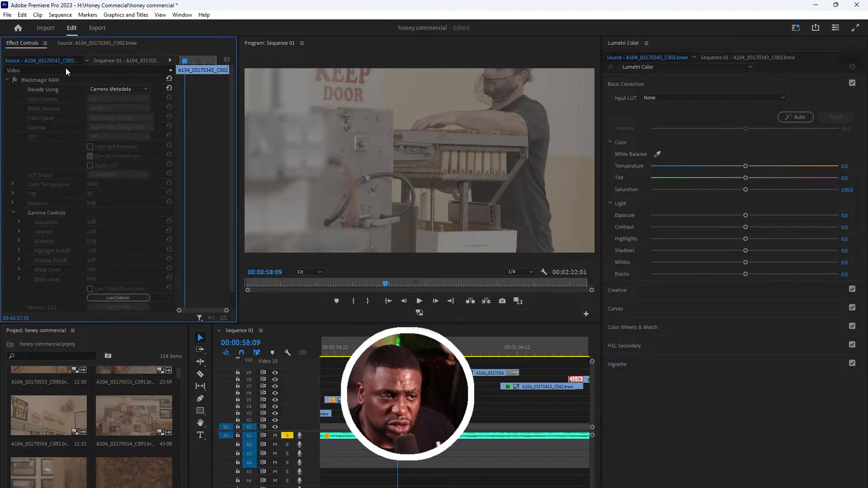
# - Set the Blackmagic RAW source settings of A104_03170343_C002.braw to decode using Clip with the Rec.709 color space
pyautogui.click(135, 88)
pyautogui.click(124, 104)
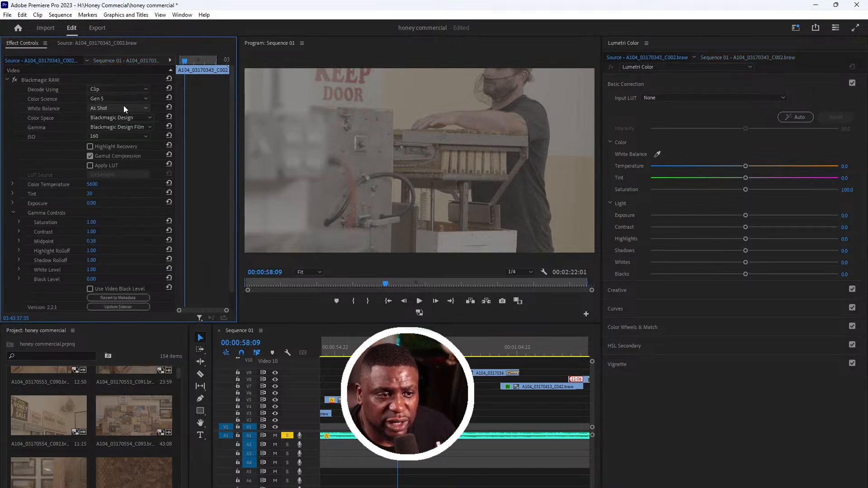
pyautogui.click(131, 118)
pyautogui.click(121, 136)
pyautogui.click(6, 80)
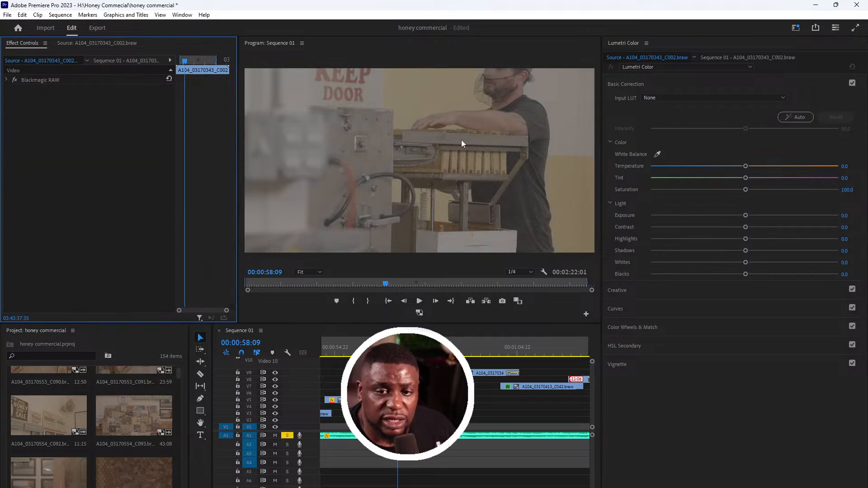
# - Apply the BMPCC4K_6K_Natural_Rec709_V3 input LUT to the source clip A104_03170343_C002.braw in Lumetri Color
pyautogui.click(663, 289)
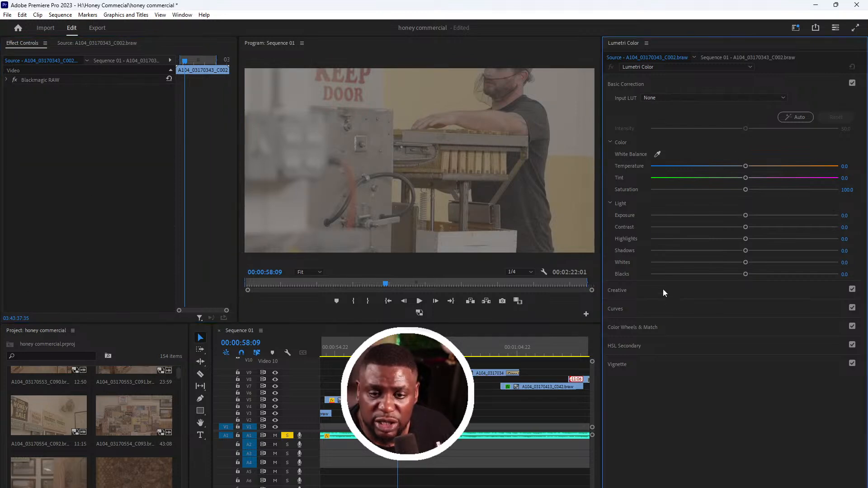
pyautogui.click(692, 99)
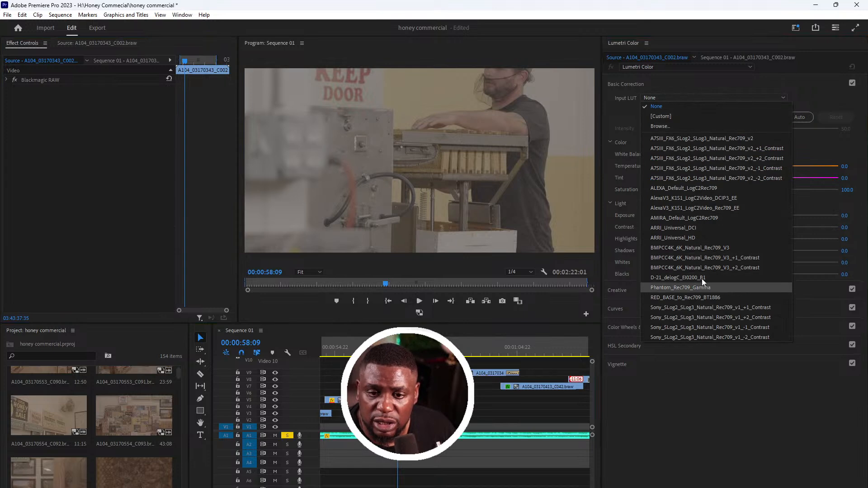
pyautogui.click(717, 244)
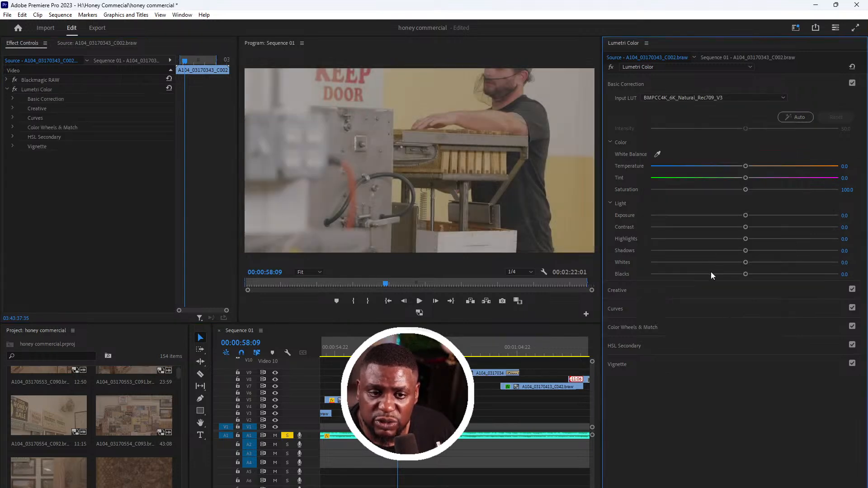
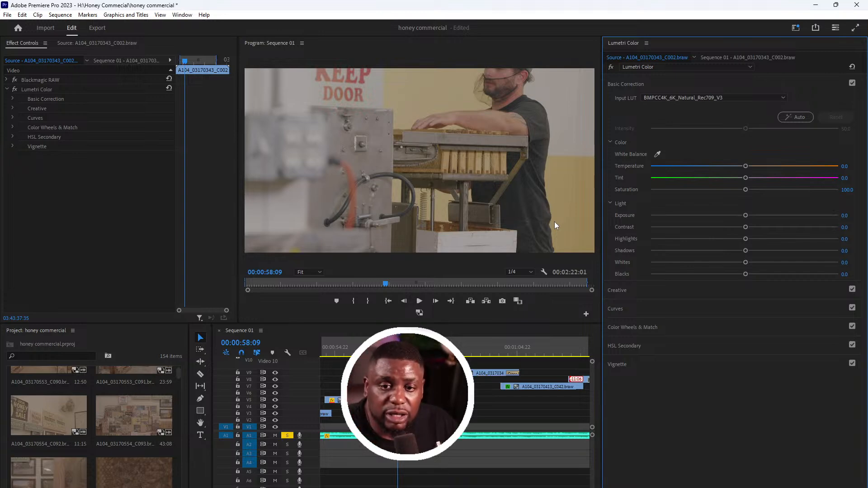
# - Apply the OluBMPCLUT creative look to the source clip and set its intensity to 50
pyautogui.click(688, 295)
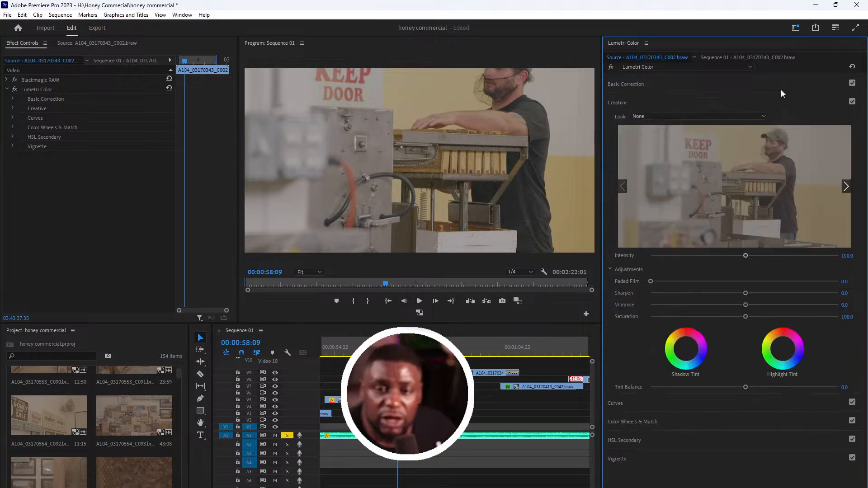
pyautogui.click(682, 117)
pyautogui.click(740, 364)
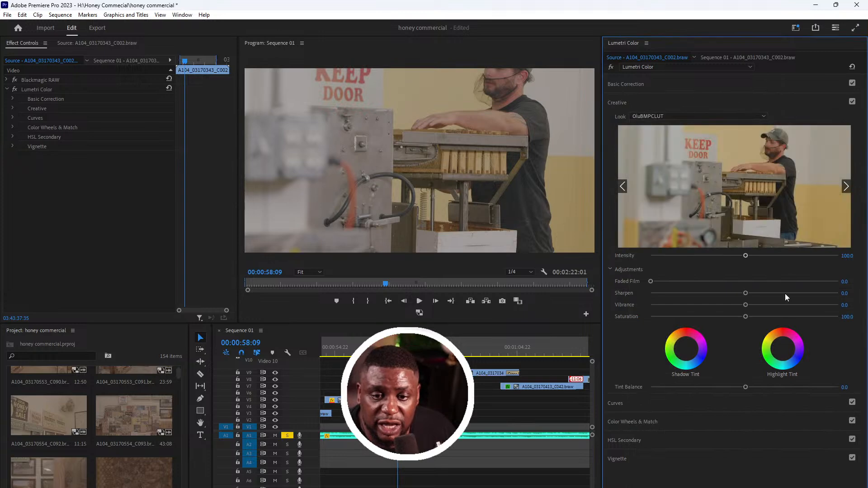
pyautogui.moveTo(710, 256)
pyautogui.mouseDown()
pyautogui.moveTo(676, 255)
pyautogui.moveTo(722, 257)
pyautogui.moveTo(702, 257)
pyautogui.mouseUp()
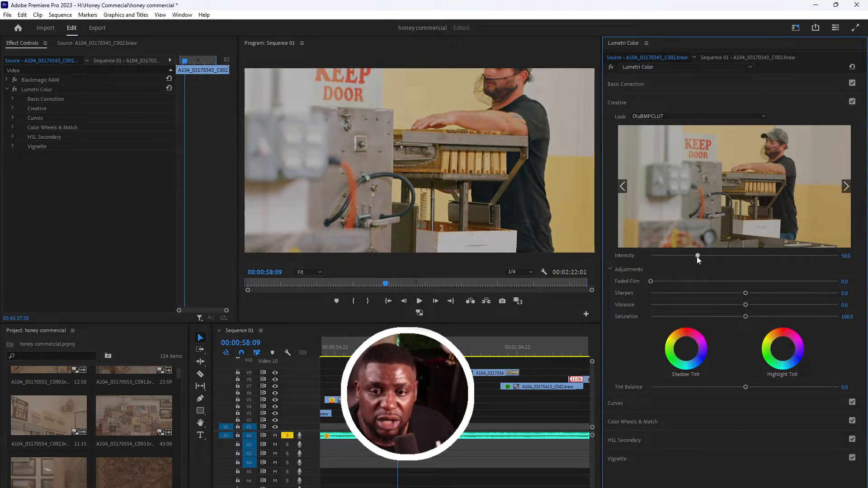
# - Play back the graded shot, auto-correct its source Lumetri basic correction, and set Shadows to -11.5
pyautogui.moveTo(398, 346); pyautogui.dragTo(370, 347)
pyautogui.press('space')
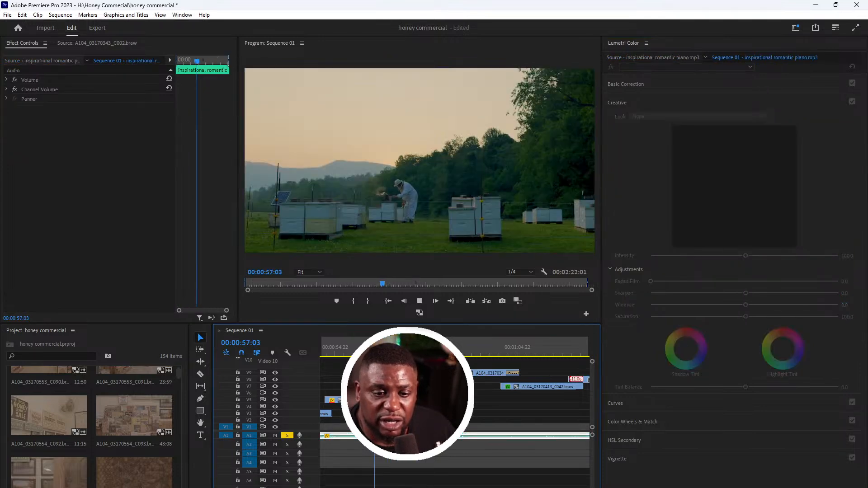
pyautogui.press('space')
pyautogui.click(407, 394)
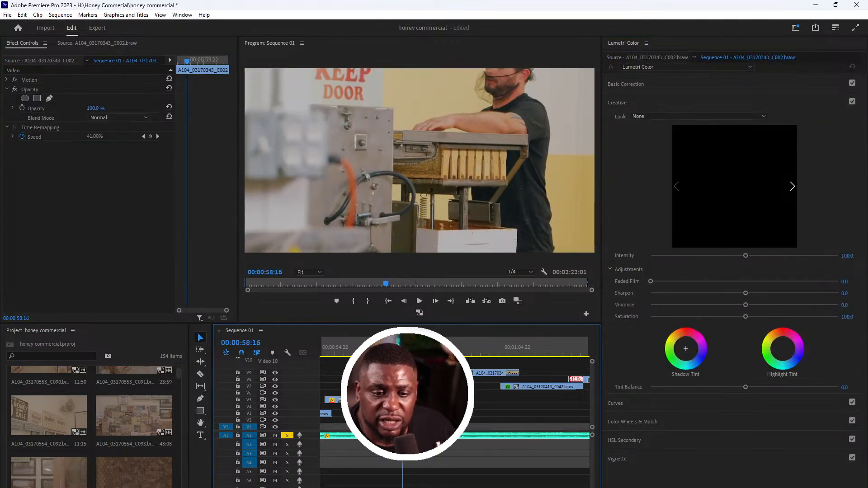
pyautogui.click(48, 60)
pyautogui.click(40, 89)
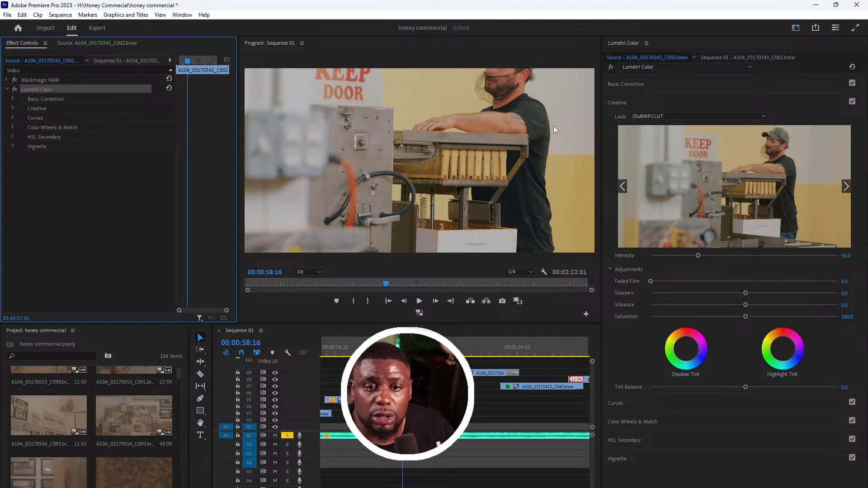
pyautogui.click(642, 83)
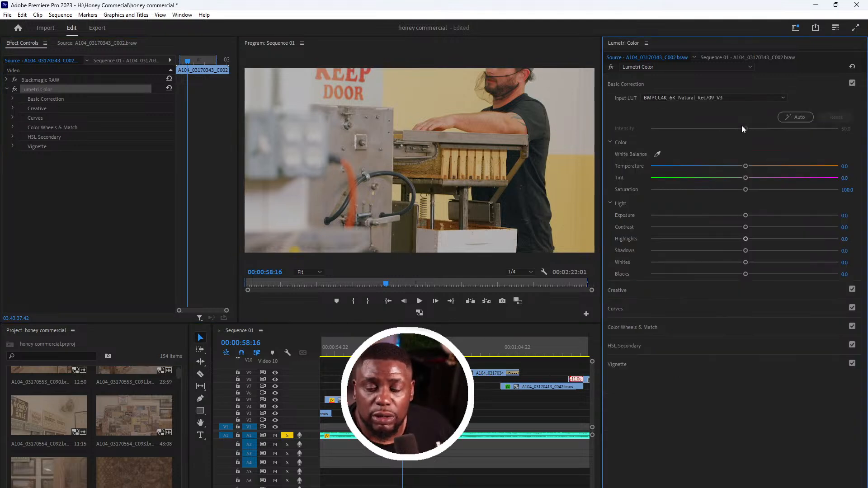
pyautogui.click(799, 121)
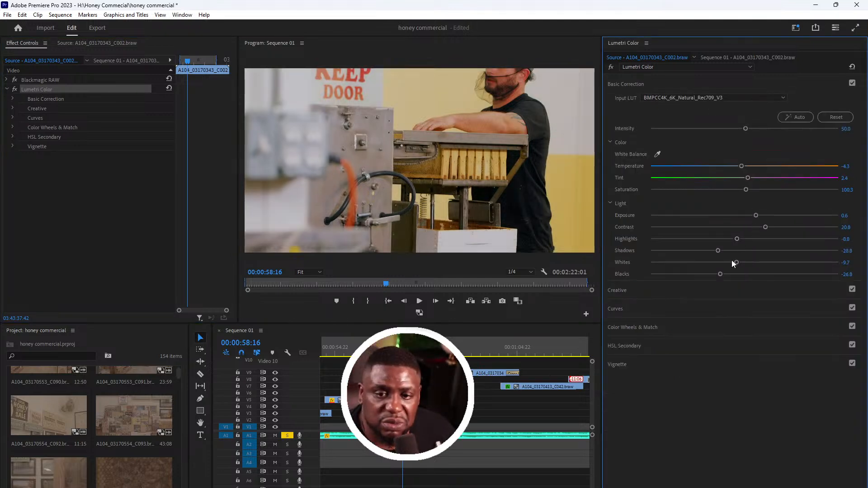
pyautogui.moveTo(726, 250); pyautogui.dragTo(734, 251)
# - Copy the Lumetri Color effect from the source of A104_03170343_C002.braw
pyautogui.click(412, 347)
pyautogui.moveTo(412, 347)
pyautogui.mouseDown()
pyautogui.moveTo(426, 347)
pyautogui.moveTo(397, 347)
pyautogui.mouseUp()
pyautogui.click(45, 61)
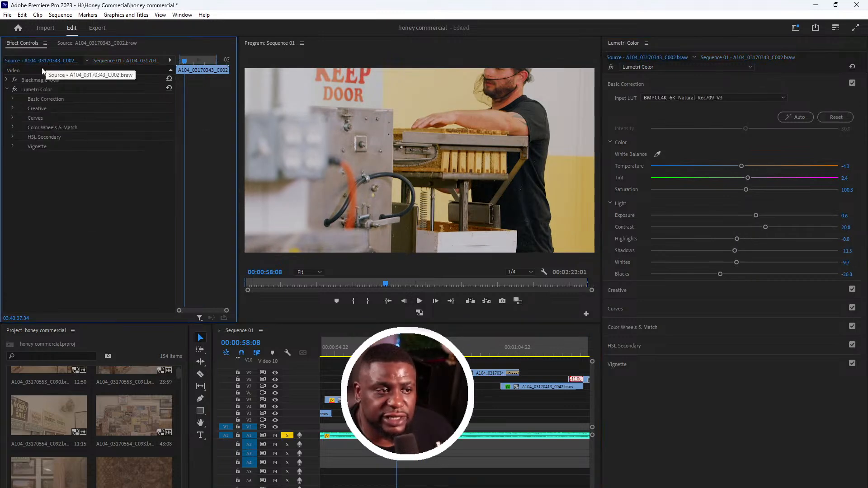
pyautogui.rightClick(55, 89)
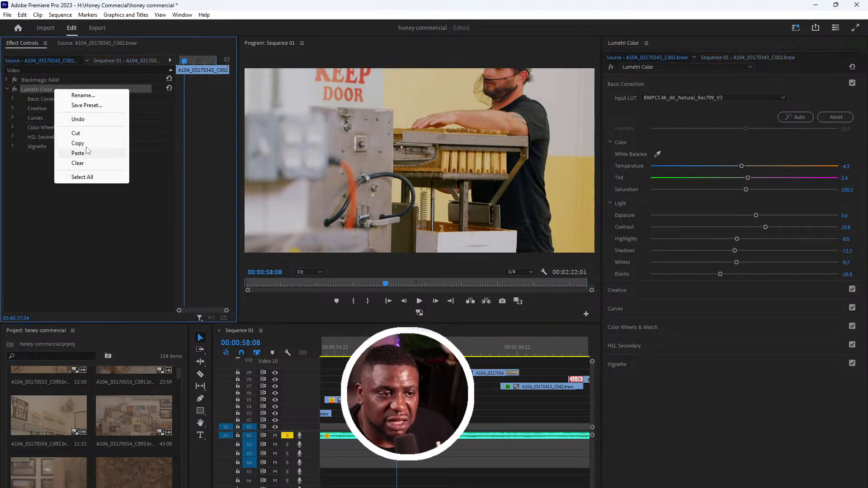
pyautogui.click(82, 143)
# - Paste the copied Lumetri Color effect onto the source of the ungraded machinery clip A104_03170345_C005.braw
pyautogui.click(460, 350)
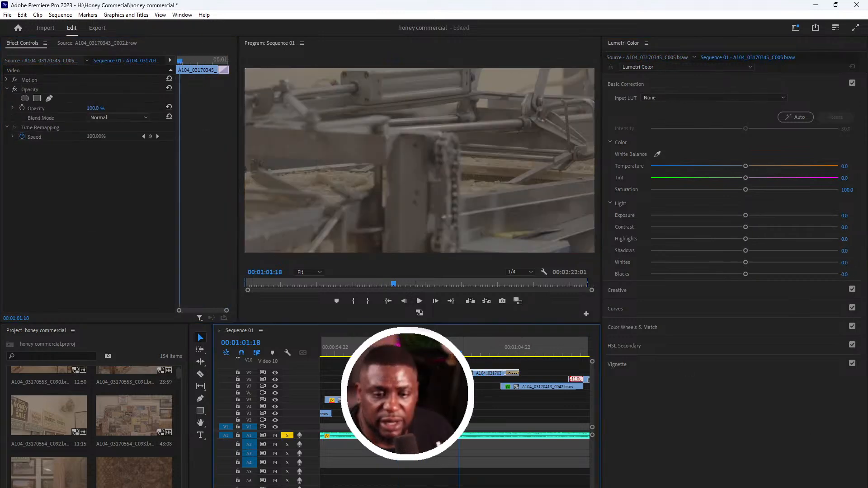
pyautogui.click(31, 64)
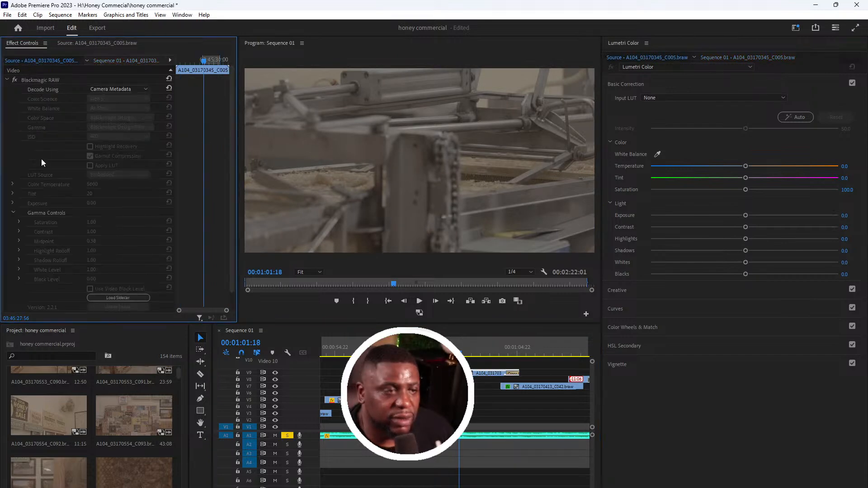
pyautogui.rightClick(32, 122)
pyautogui.click(56, 186)
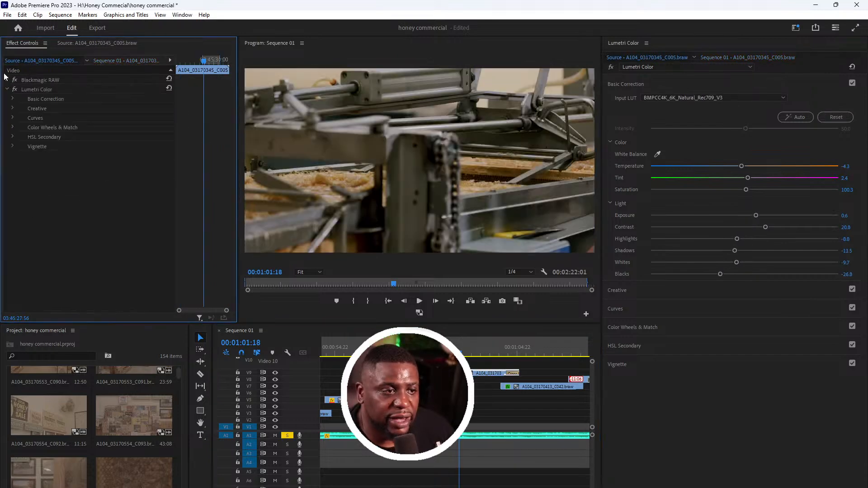
# - Set the Blackmagic RAW source settings of A104_03170345_C005.braw to decode using Clip with the Rec.709 color space
pyautogui.click(7, 79)
pyautogui.click(115, 89)
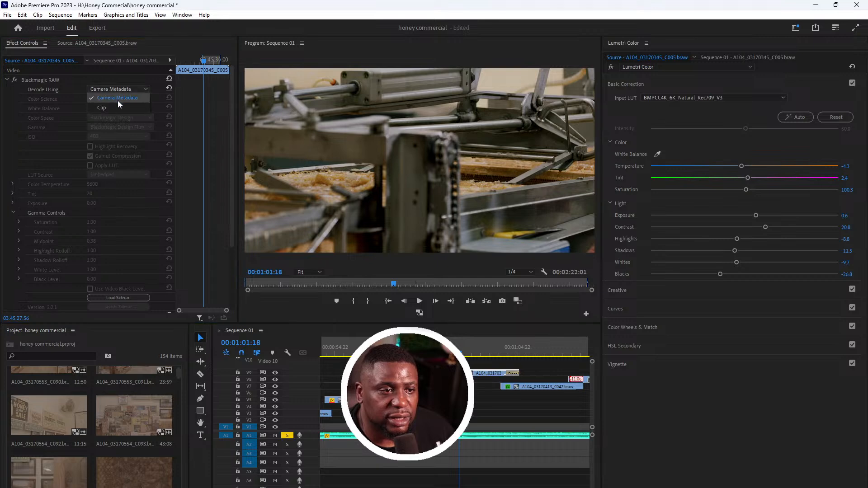
pyautogui.click(121, 108)
pyautogui.click(134, 118)
pyautogui.click(124, 135)
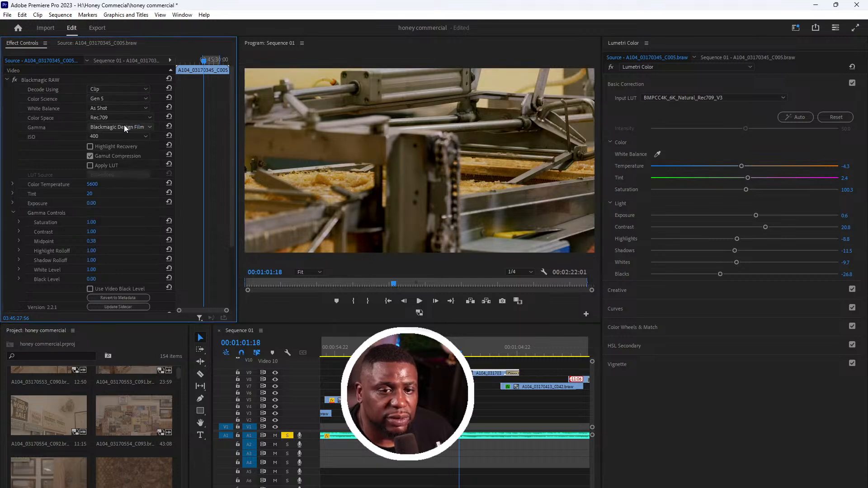
# - Play on to the ungraded honey frame clip A104_03170413_C042.braw and set its Blackmagic RAW source decoding to Clip
pyautogui.click(425, 347)
pyautogui.press('space')
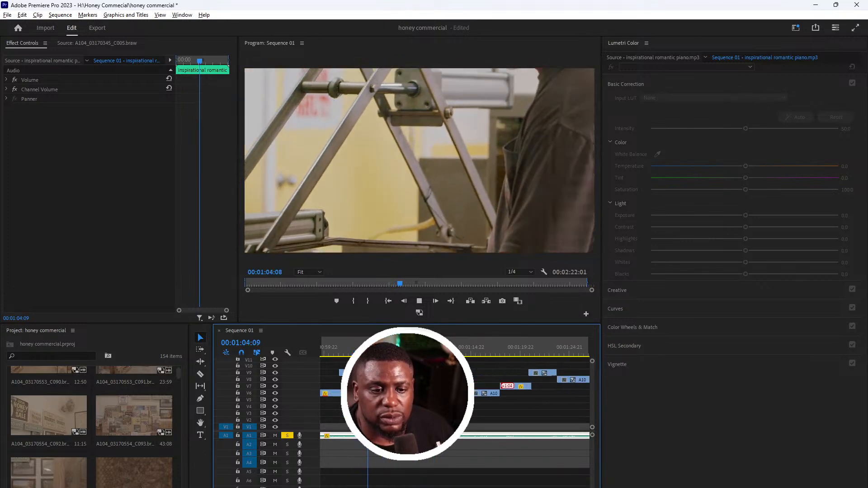
pyautogui.click(425, 365)
pyautogui.press('space')
pyautogui.click(384, 379)
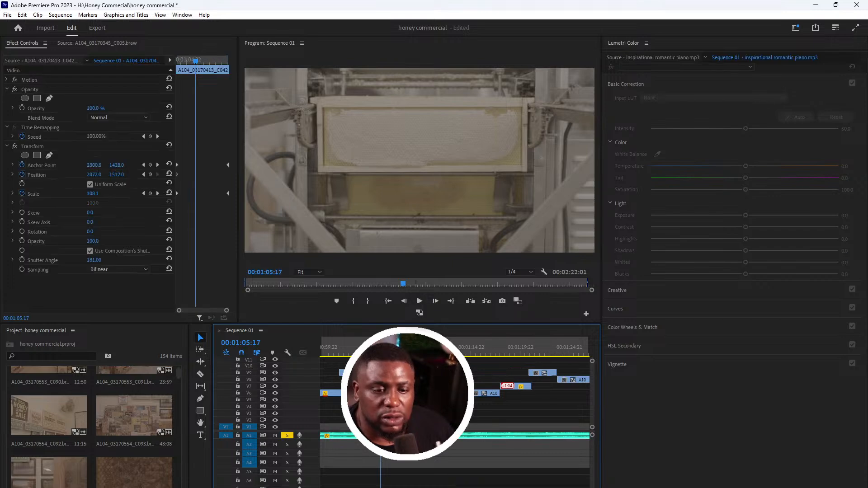
pyautogui.click(27, 62)
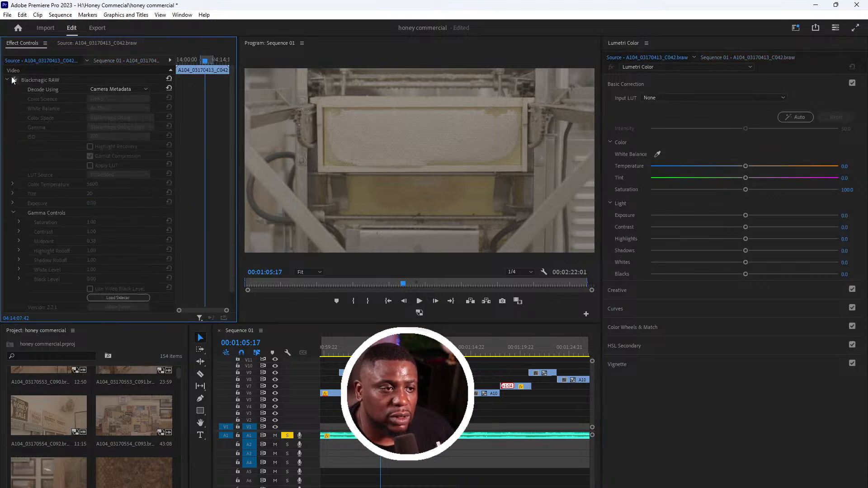
pyautogui.click(118, 89)
pyautogui.click(112, 107)
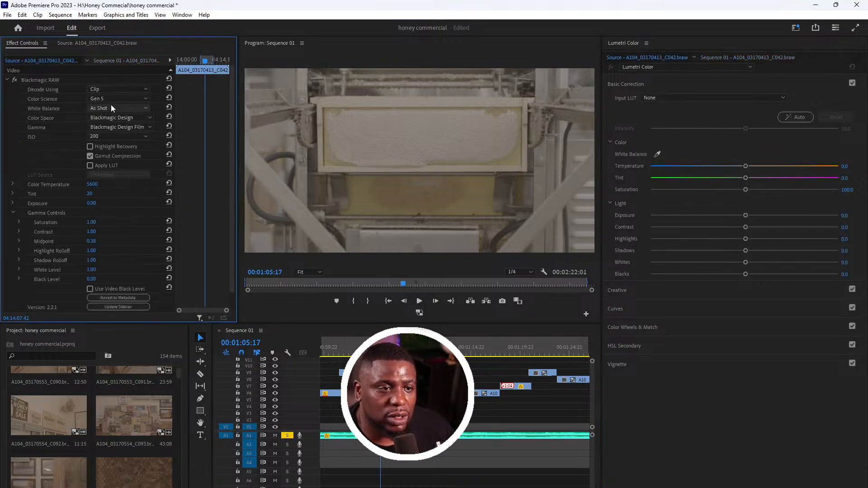
# - Set the Blackmagic RAW color space of the honey frame clip's source to Rec.709
pyautogui.click(6, 81)
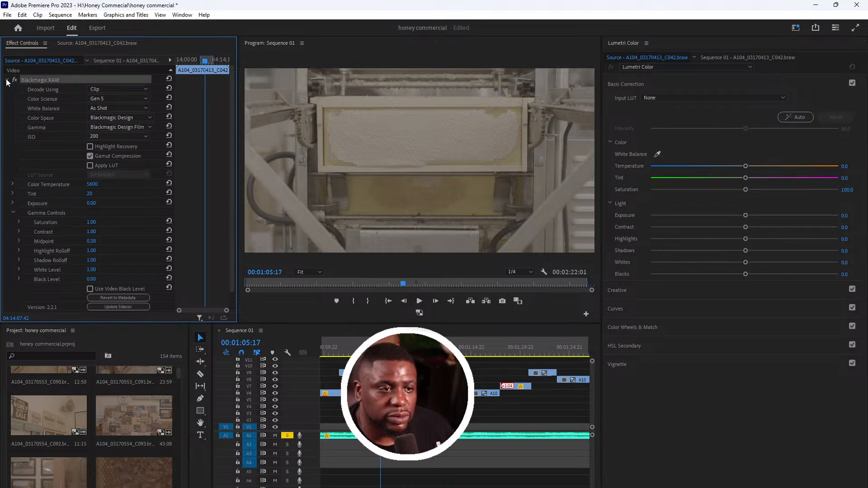
pyautogui.click(125, 89)
pyautogui.click(123, 90)
pyautogui.click(121, 118)
pyautogui.click(121, 127)
pyautogui.click(7, 80)
# - Paste the Lumetri Color effect onto the source of A104_03170413_C042.braw and set Contrast to 1.9 and Highlights to -15.9
pyautogui.rightClick(37, 115)
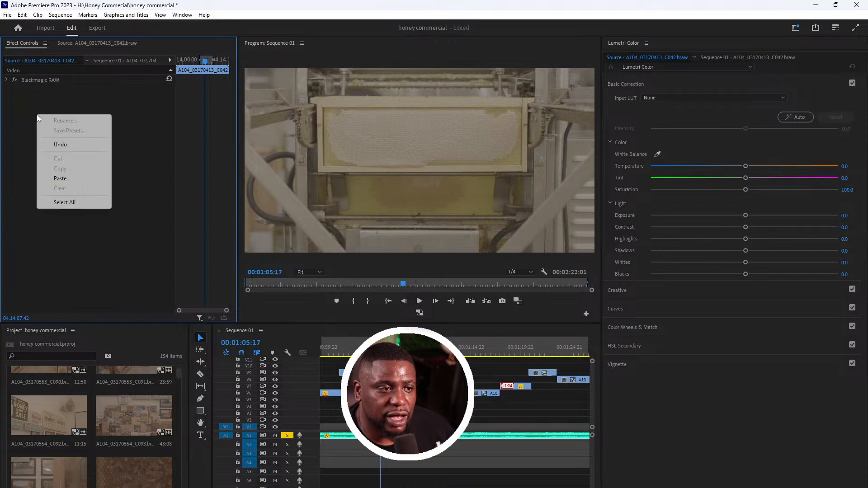
pyautogui.click(68, 178)
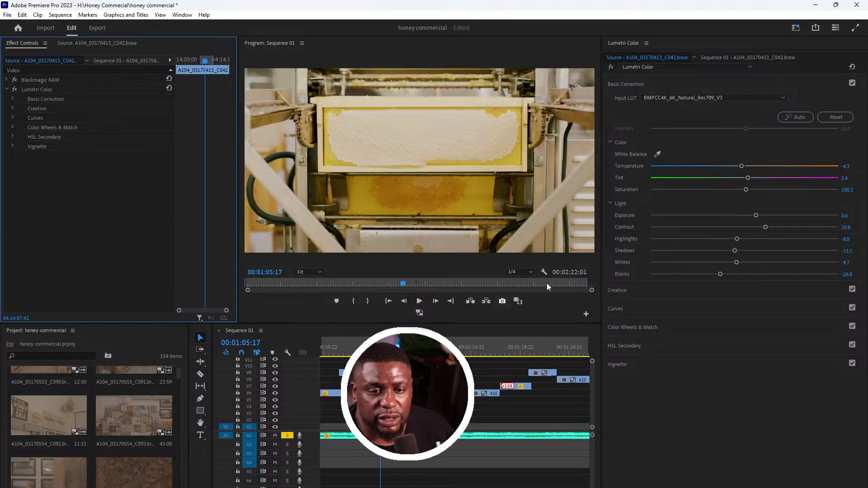
pyautogui.moveTo(761, 225); pyautogui.dragTo(752, 227)
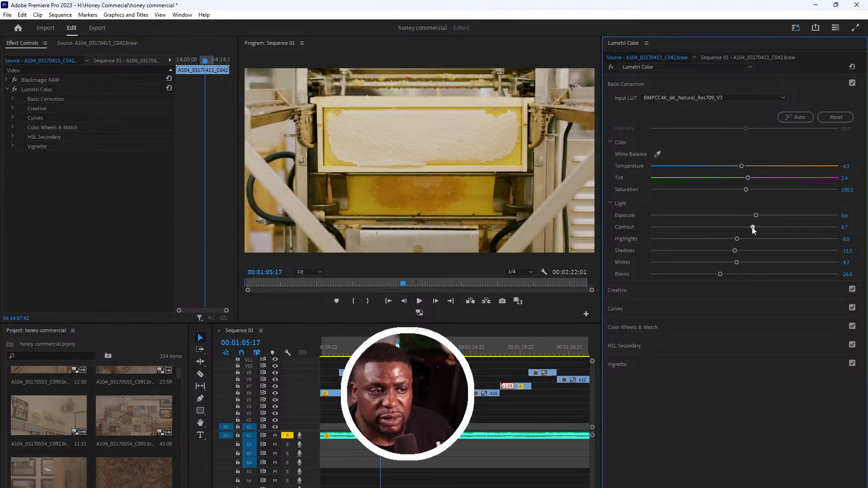
pyautogui.click(76, 88)
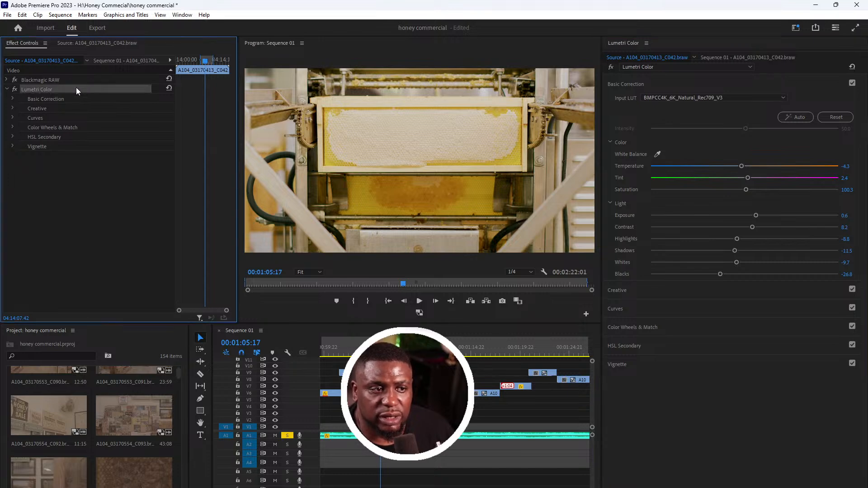
pyautogui.moveTo(752, 227); pyautogui.dragTo(728, 240)
# - Play on to the ungraded A104_03170411_C038.braw and set its Blackmagic RAW source to decode using Clip with the Rec.709 color space
pyautogui.click(361, 347)
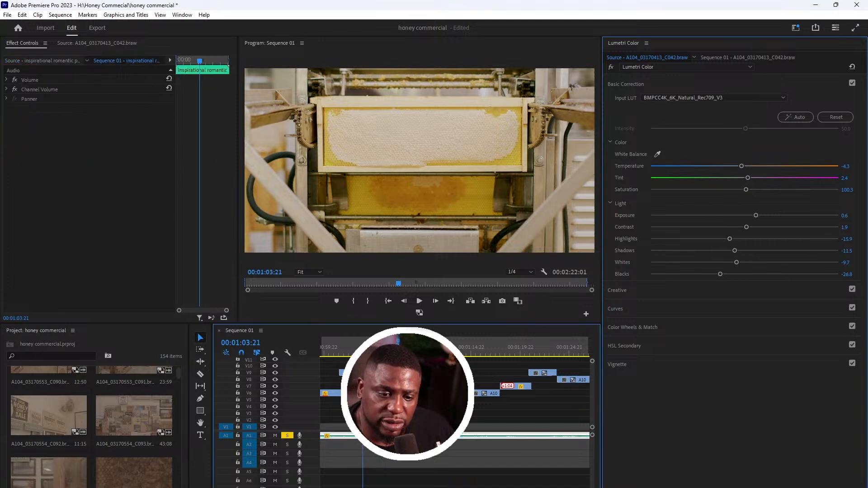
pyautogui.press('space')
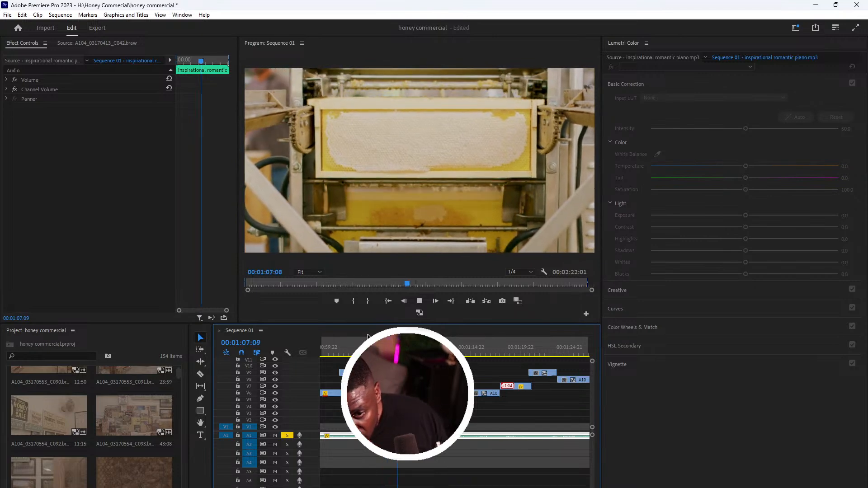
pyautogui.press('space')
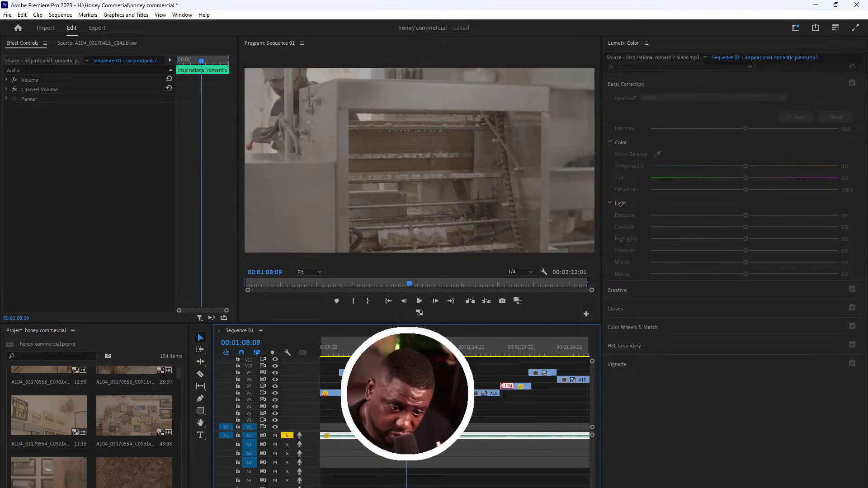
pyautogui.click(406, 387)
pyautogui.click(35, 61)
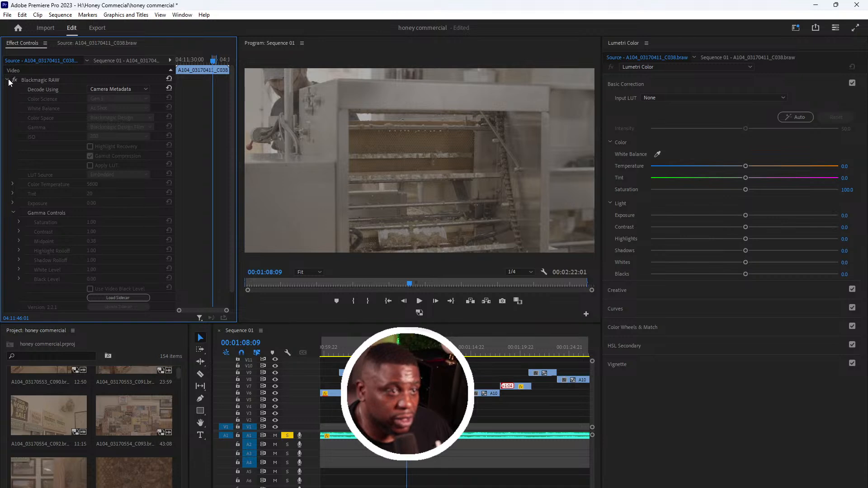
pyautogui.click(91, 86)
pyautogui.click(116, 111)
pyautogui.click(114, 117)
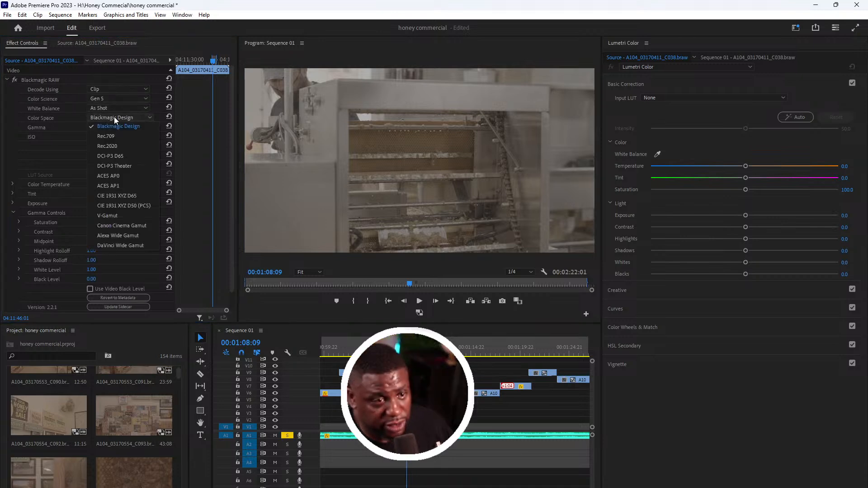
pyautogui.click(116, 139)
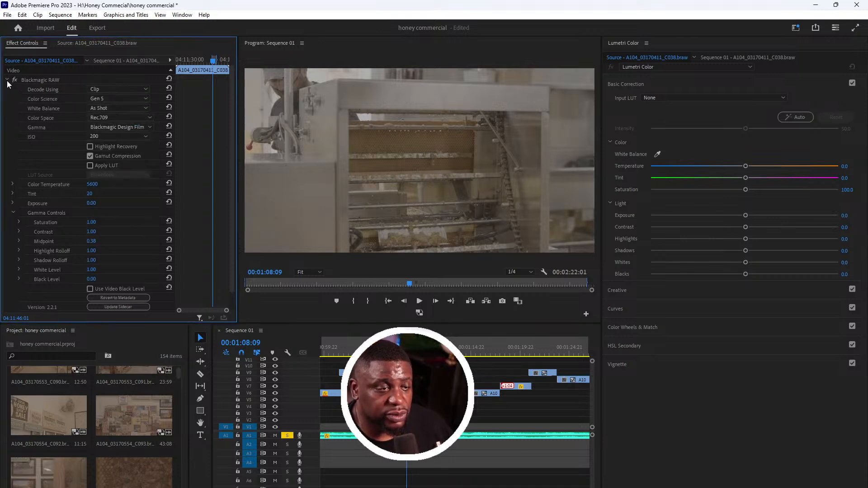
# - Paste the copied Lumetri Color grade onto the source of A104_03170411_C038.braw
pyautogui.click(6, 80)
pyautogui.rightClick(20, 107)
pyautogui.click(86, 169)
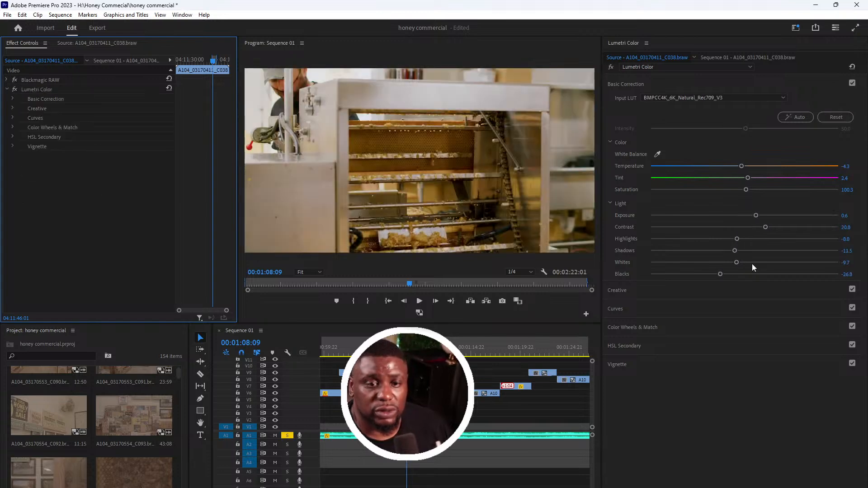
# - Move on to A104_03170416_C047.braw and set its Blackmagic RAW source to decode using Clip with the Rec.709 color space
pyautogui.click(395, 347)
pyautogui.press('space')
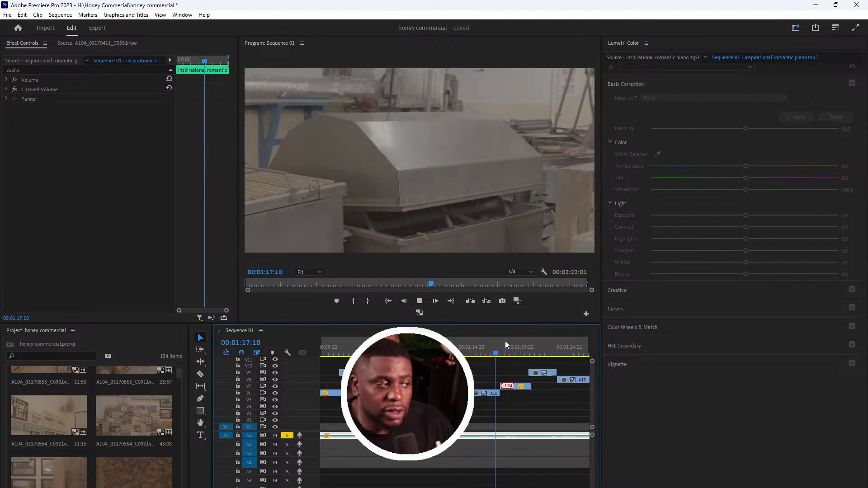
pyautogui.click(417, 344)
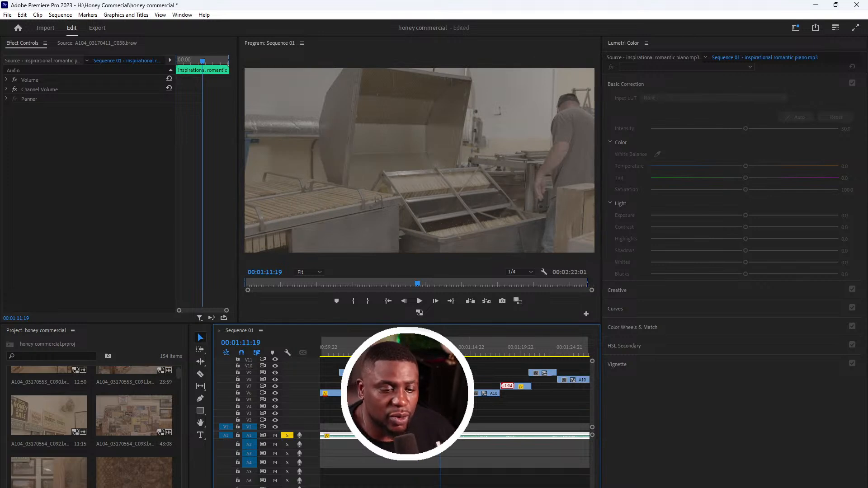
pyautogui.click(456, 386)
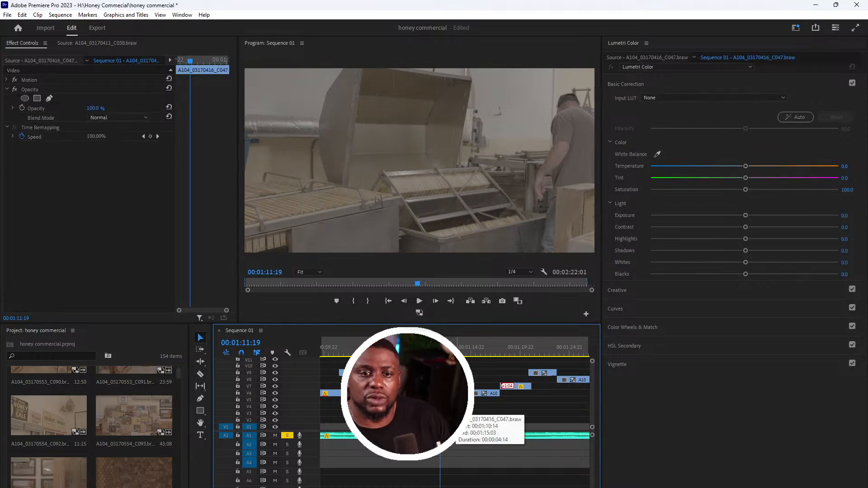
pyautogui.click(50, 60)
pyautogui.click(106, 89)
pyautogui.click(107, 102)
pyautogui.click(112, 117)
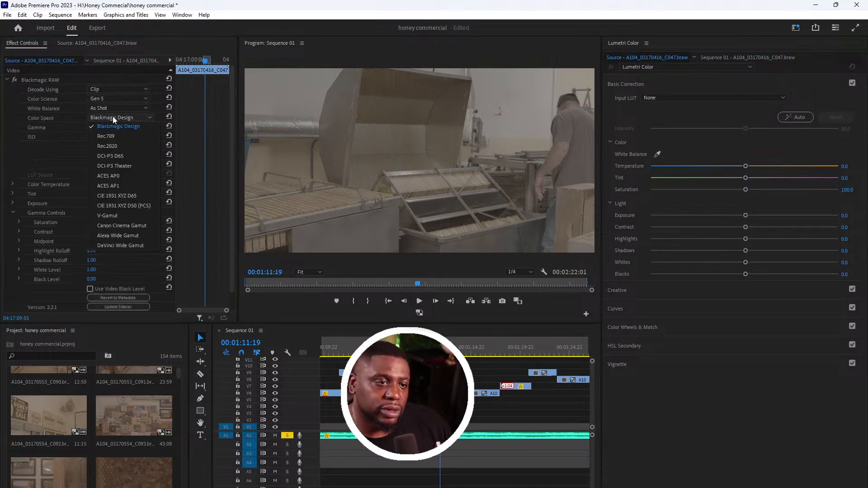
pyautogui.click(116, 141)
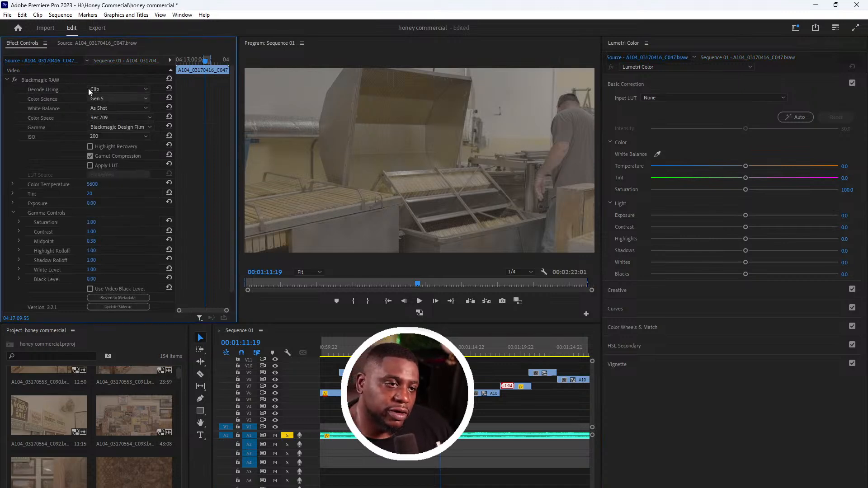
# - Paste the copied Lumetri Color grade onto the source of A104_03170416_C047.braw
pyautogui.click(7, 79)
pyautogui.rightClick(45, 136)
pyautogui.click(79, 197)
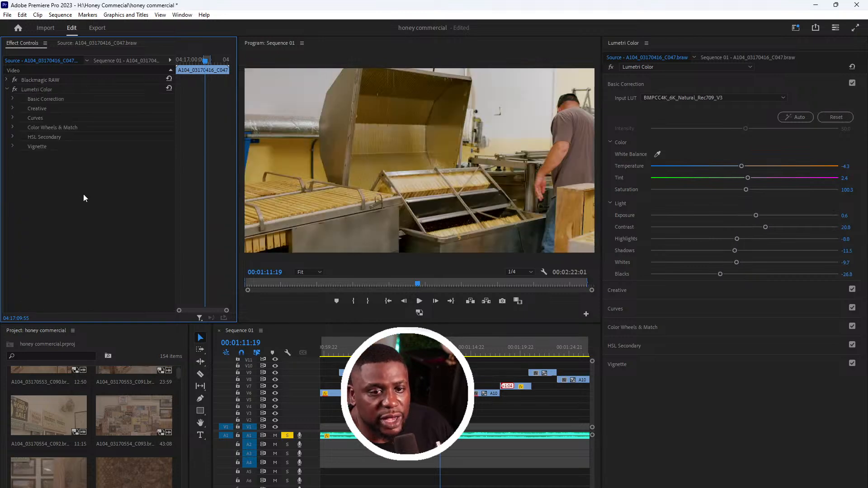
# - Play back the graded A104_03170416_C047.braw shot and continue to the ungraded A104_03170354_C025.braw clip
pyautogui.scroll(-3, 568, 417)
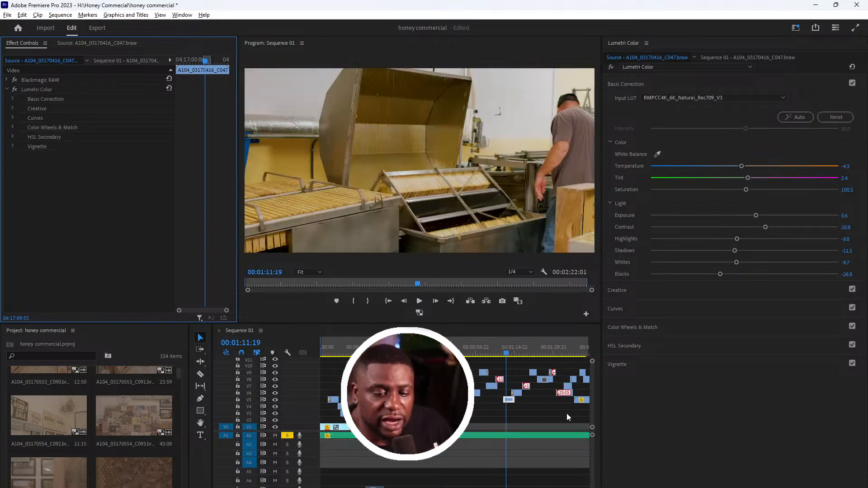
pyautogui.scroll(-4, 543, 405)
pyautogui.scroll(7, 352, 394)
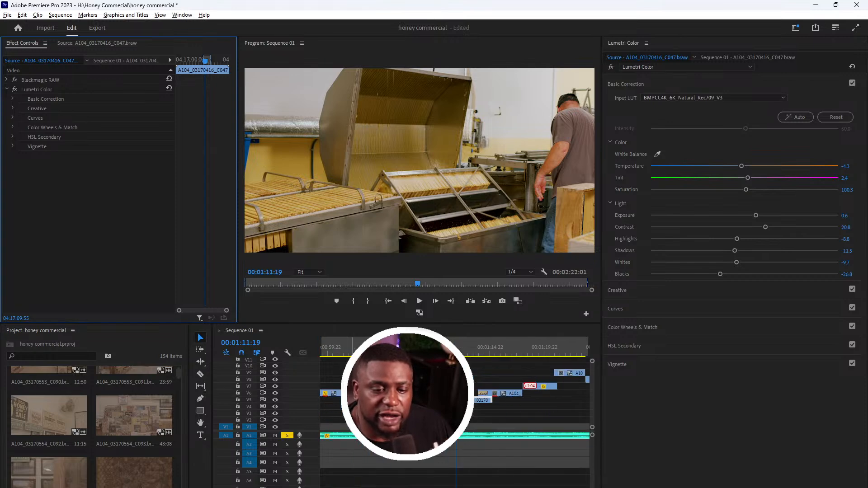
pyautogui.click(442, 331)
pyautogui.press('space')
pyautogui.scroll(-3, 335, 393)
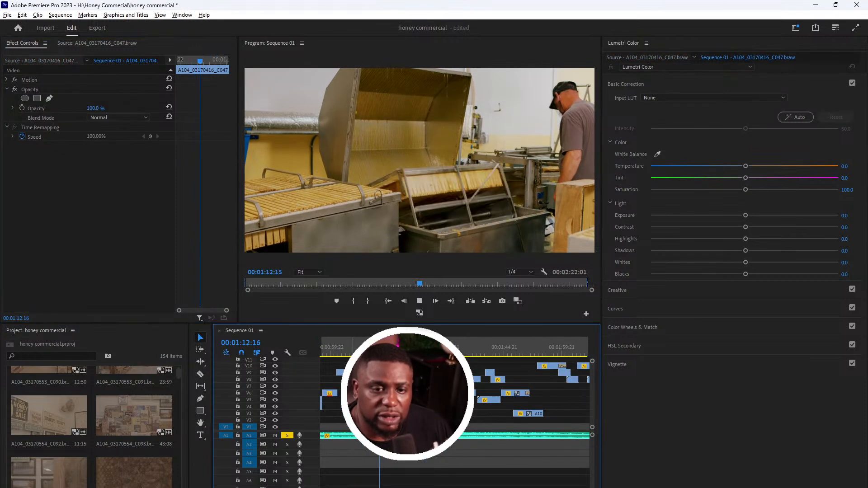
pyautogui.scroll(2, 470, 393)
pyautogui.press('space')
pyautogui.scroll(-1, 452, 393)
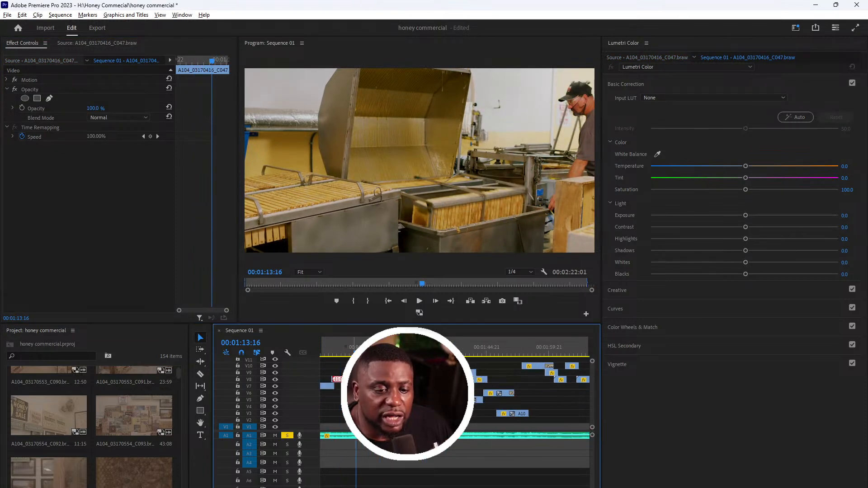
pyautogui.scroll(3, 361, 394)
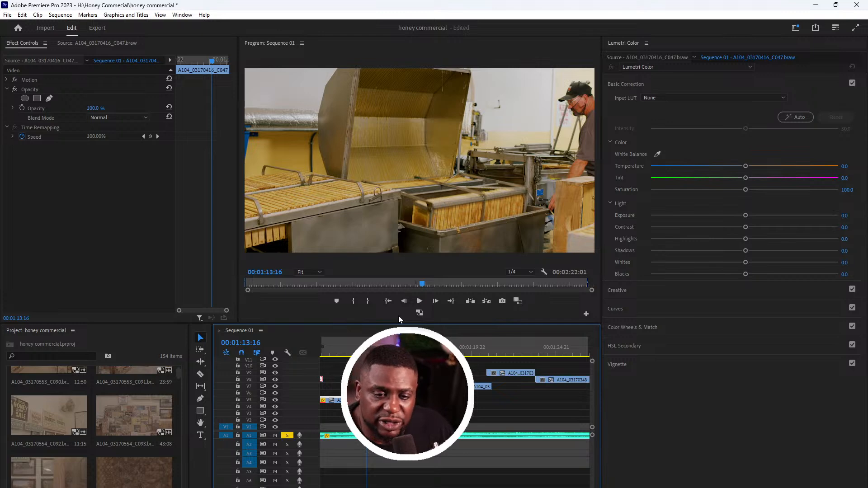
pyautogui.press('space')
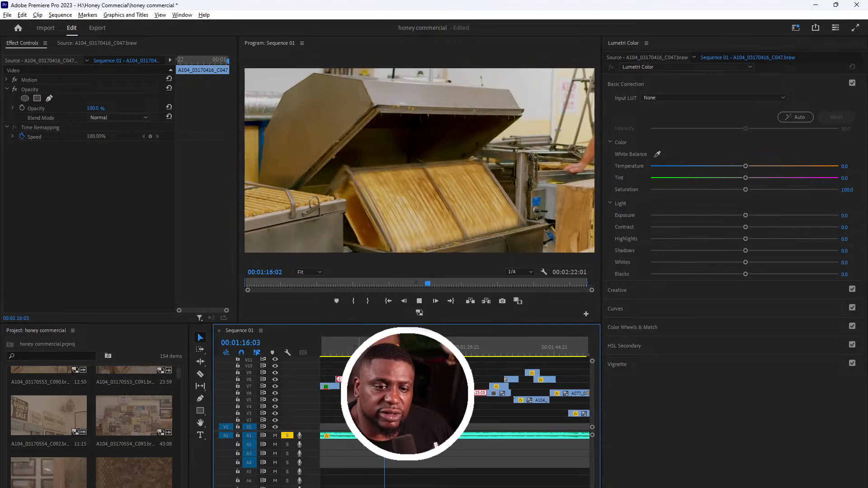
pyautogui.press('space')
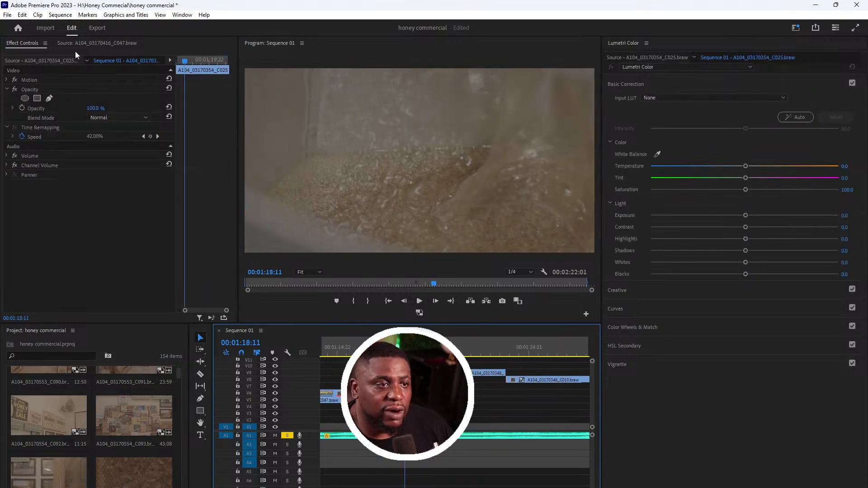
# - Set the Blackmagic RAW source settings of A104_03170354_C025.braw to decode using Clip with the Rec.709 color space
pyautogui.click(52, 60)
pyautogui.click(103, 89)
pyautogui.click(102, 107)
pyautogui.click(111, 116)
pyautogui.click(115, 135)
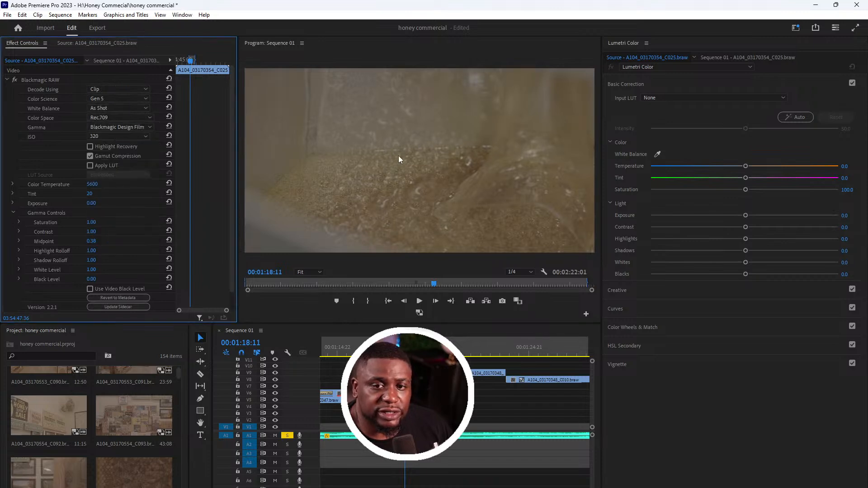
# - Apply the BMPCC4K_6K_Natural_Rec709_V3 input LUT to the source of A104_03170354_C025.braw
pyautogui.click(675, 98)
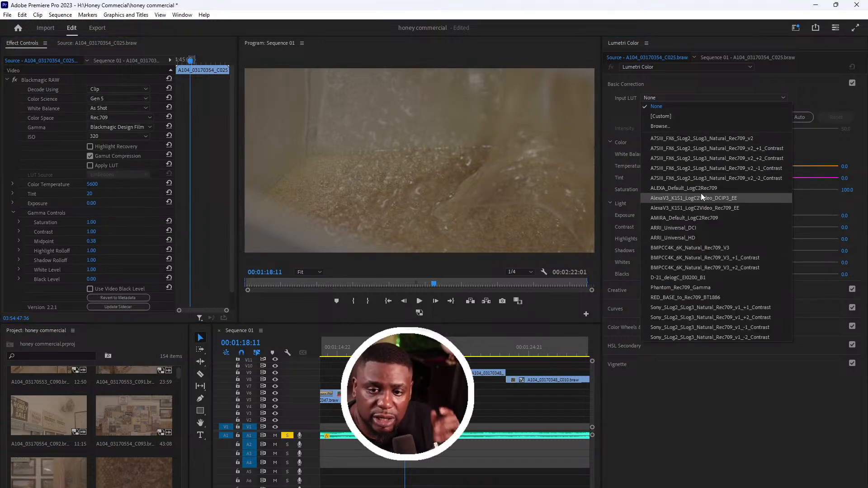
pyautogui.click(707, 245)
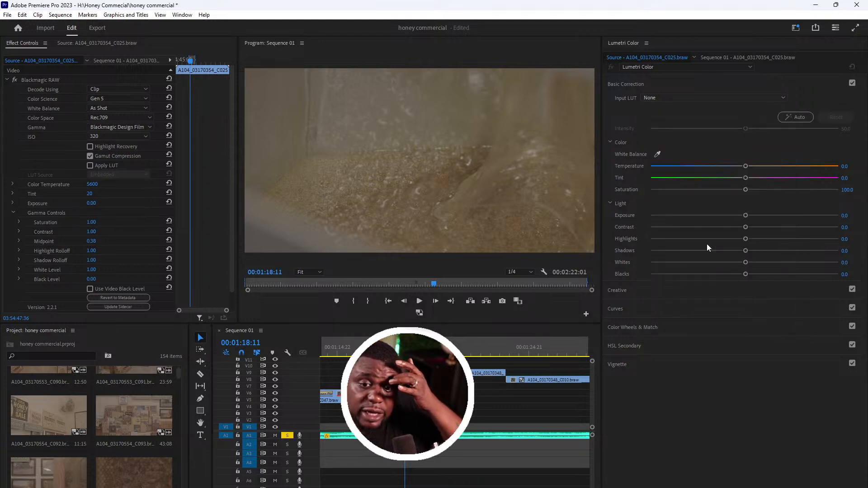
pyautogui.click(7, 80)
pyautogui.click(22, 90)
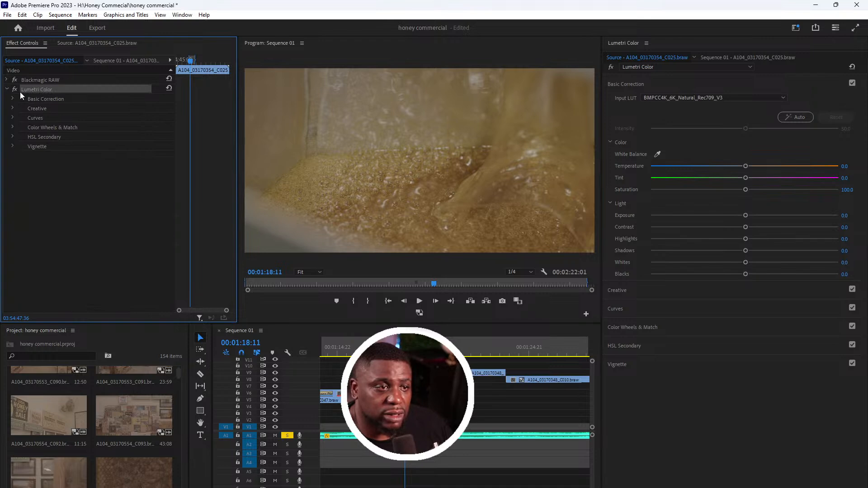
# - Play the sequence on to the ungraded shot of hands on the white box, A104_03170348_C010.braw
pyautogui.click(508, 419)
pyautogui.press('space')
pyautogui.press('-')
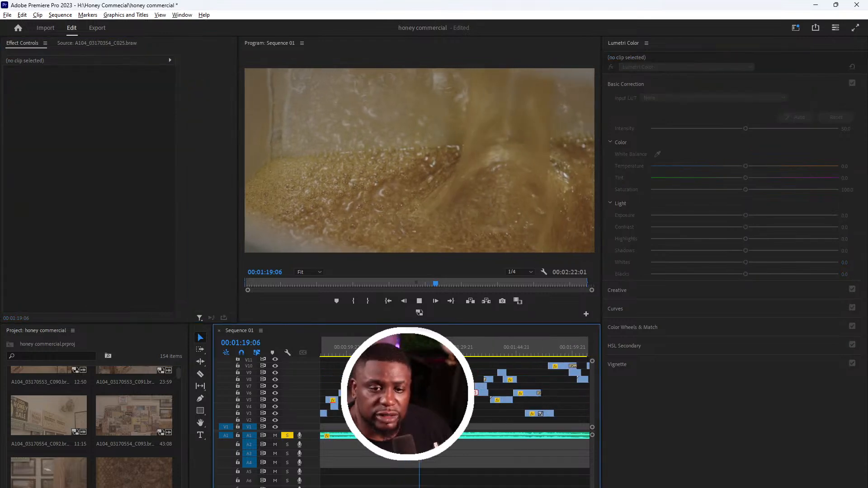
pyautogui.scroll(1, 435, 444)
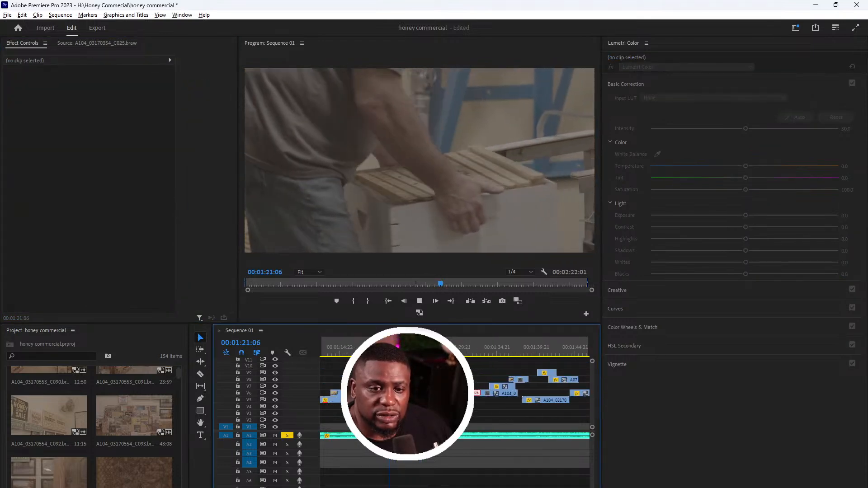
pyautogui.press('space')
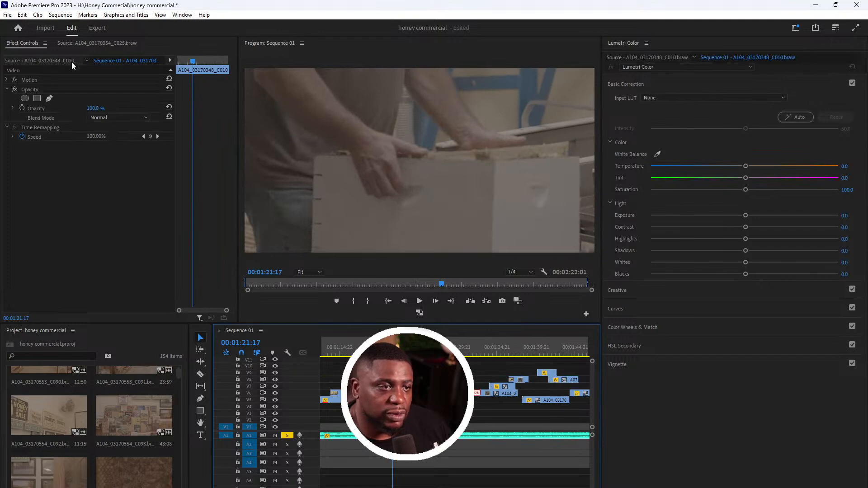
pyautogui.click(668, 96)
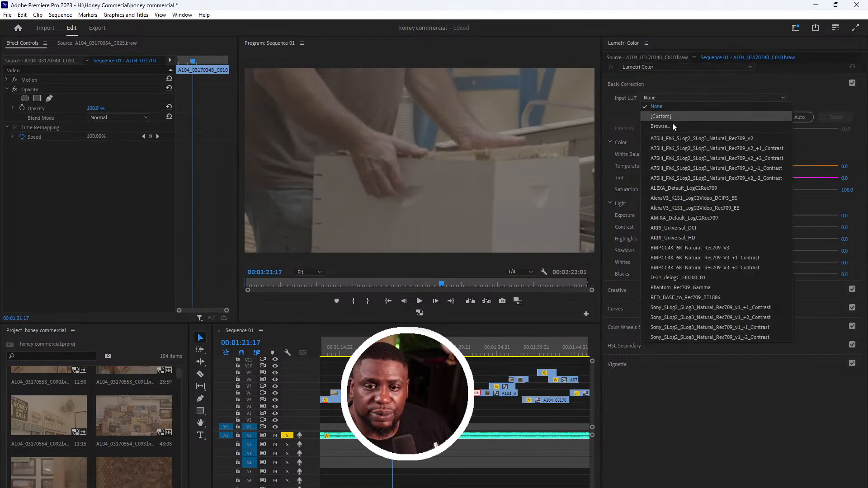
pyautogui.click(684, 248)
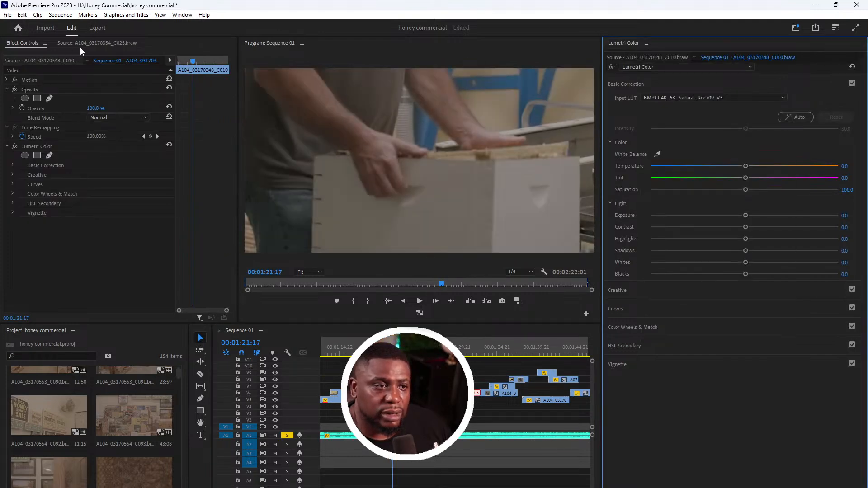
pyautogui.hotkey('ctrl', 'z')
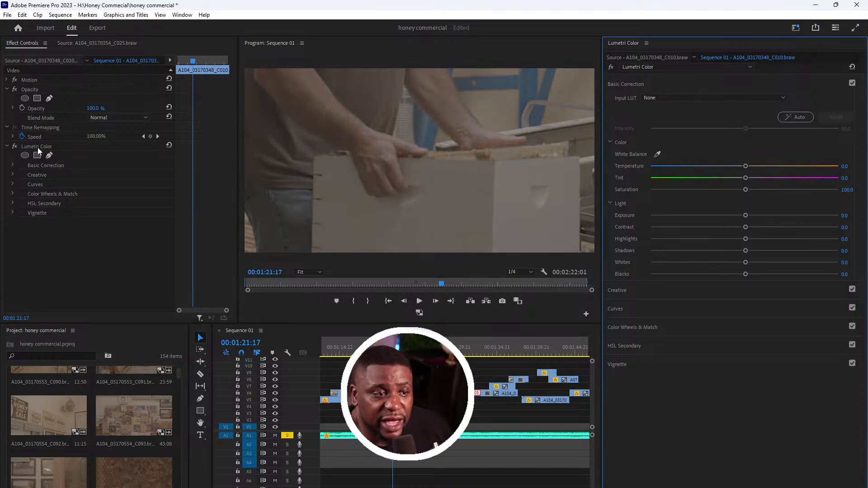
pyautogui.click(50, 146)
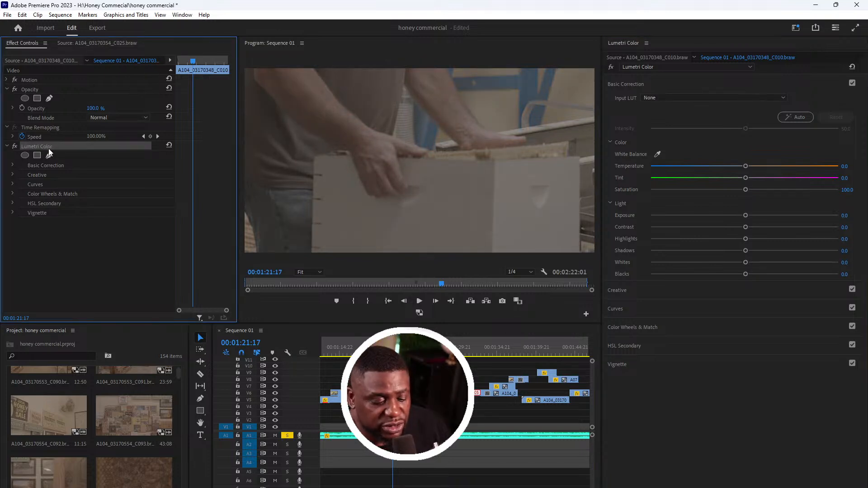
pyautogui.press('Delete')
# - Paste the copied Lumetri Color grade onto the source of A104_03170348_C010.braw
pyautogui.click(30, 60)
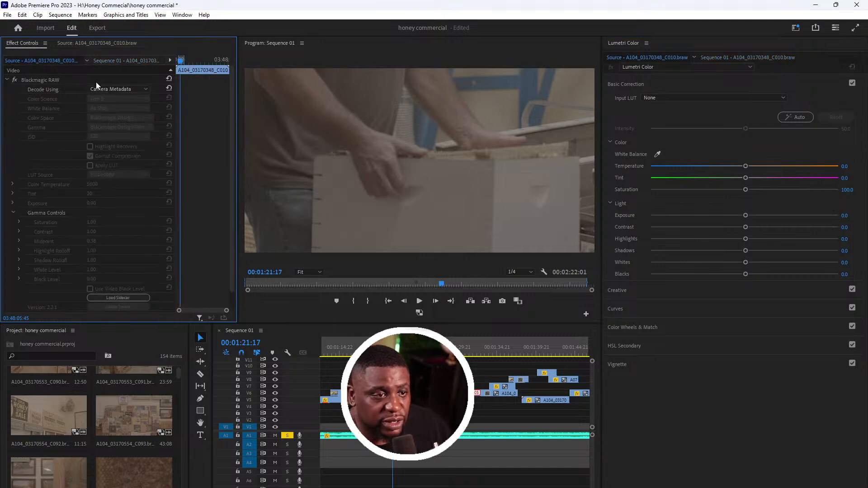
pyautogui.click(7, 80)
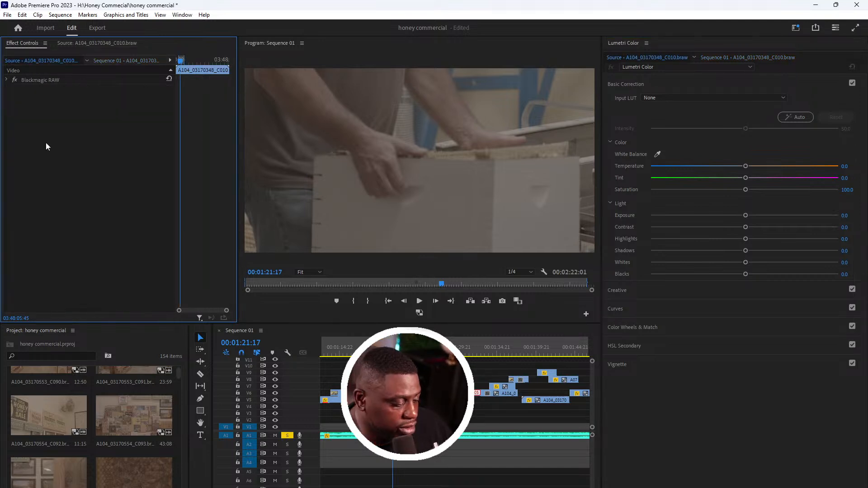
pyautogui.hotkey('ctrl', 'z')
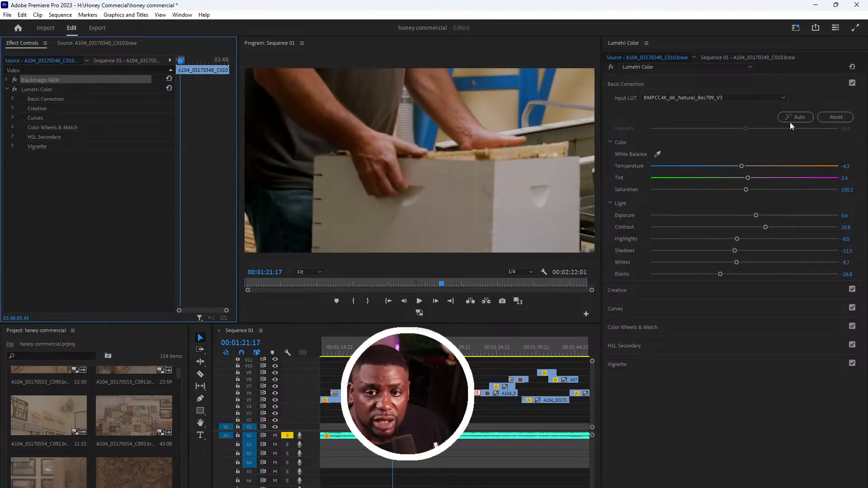
# - Set the Blackmagic RAW source settings of A104_03170348_C010.braw to decode using Clip with the Rec.709 color space
pyautogui.click(7, 80)
pyautogui.click(117, 117)
pyautogui.click(118, 125)
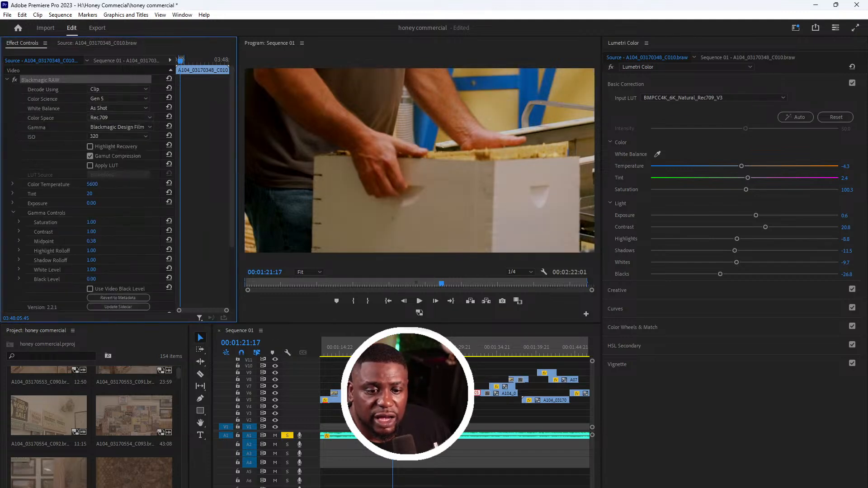
# - Compare the Blackmagic Design color space against Rec.709 on the source of A104_03170348_C010.braw, then return it to Rec.709
pyautogui.click(116, 116)
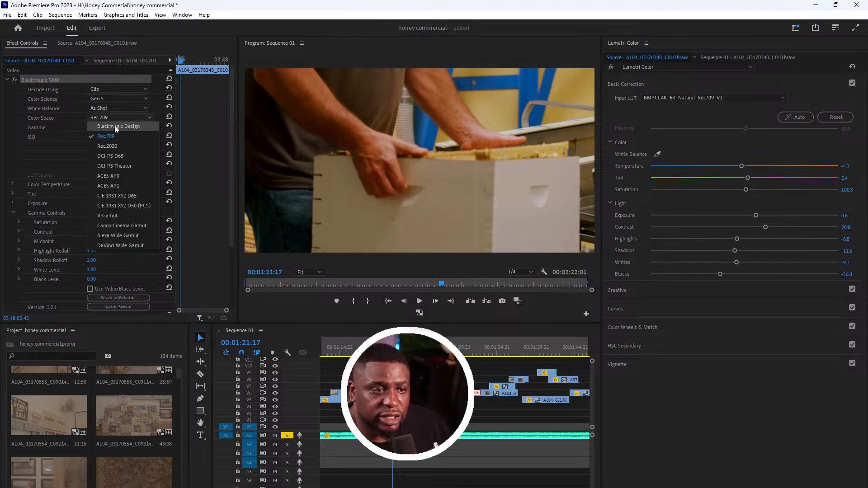
pyautogui.click(115, 126)
pyautogui.click(121, 118)
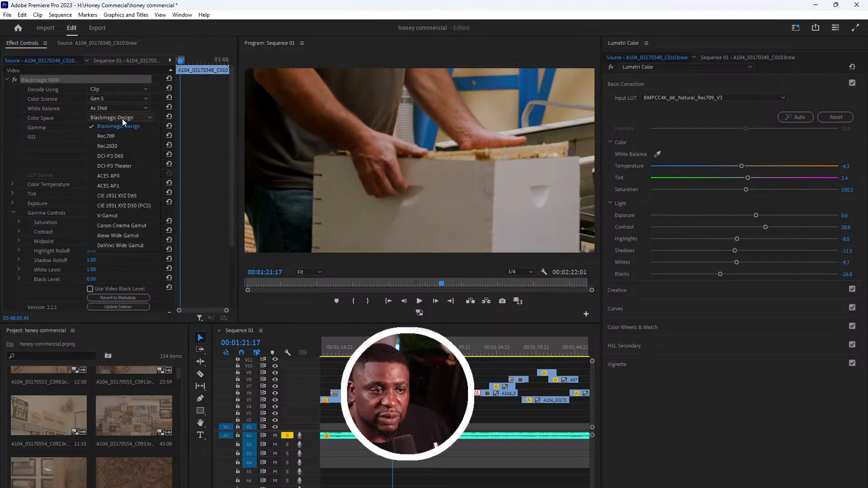
pyautogui.click(124, 138)
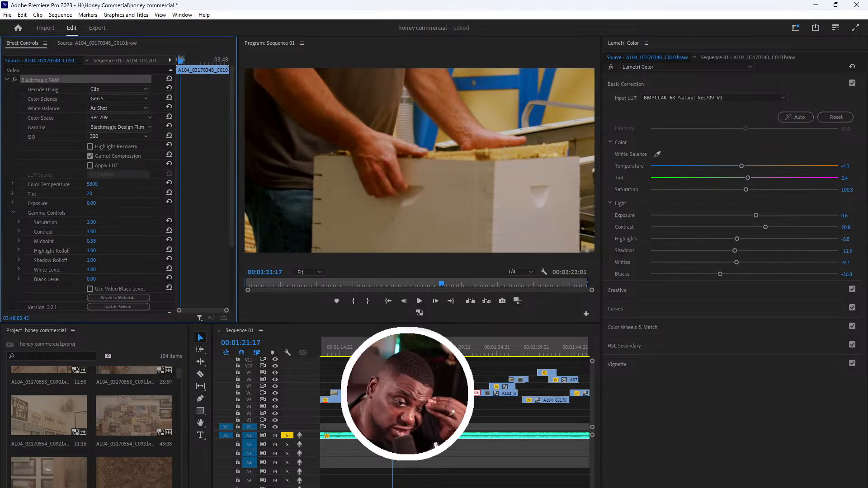
# - In the source Lumetri grade of A104_03170348_C010.braw, set Shadows to 19.7, Contrast to 1.9 and Highlights to -2.4
pyautogui.click(379, 347)
pyautogui.press('space')
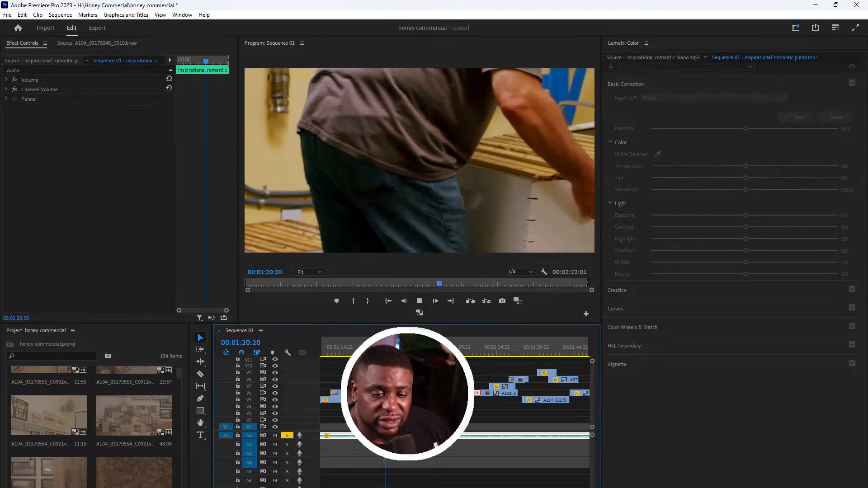
pyautogui.click(398, 394)
pyautogui.click(63, 59)
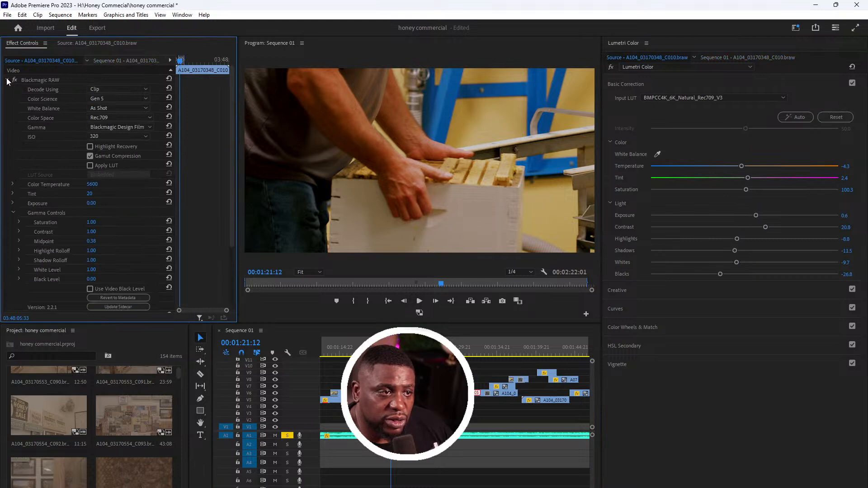
pyautogui.click(6, 80)
pyautogui.click(40, 89)
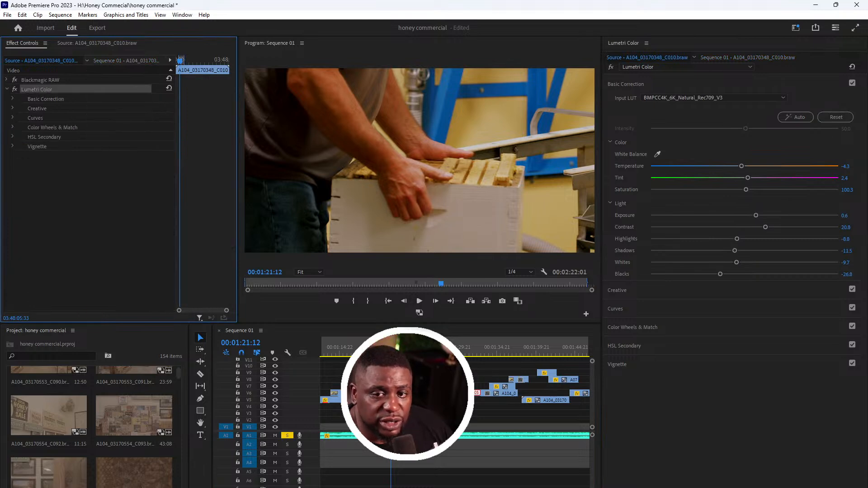
pyautogui.moveTo(742, 251); pyautogui.dragTo(763, 252)
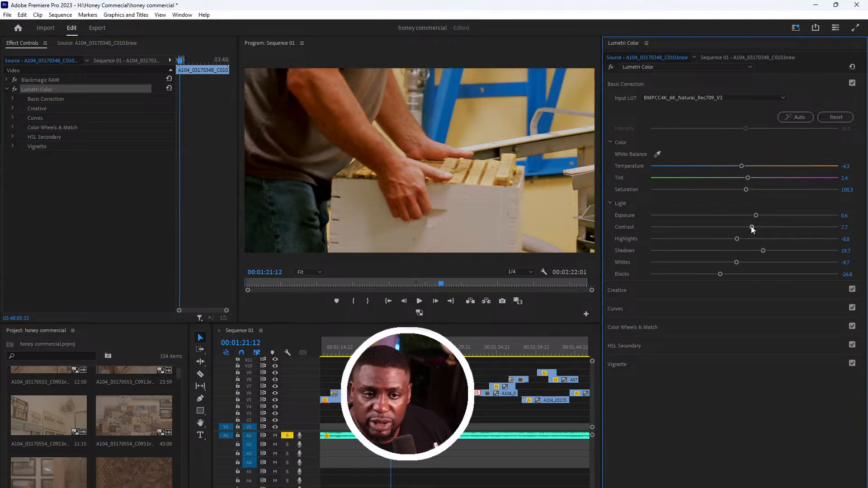
pyautogui.moveTo(745, 228); pyautogui.dragTo(743, 228)
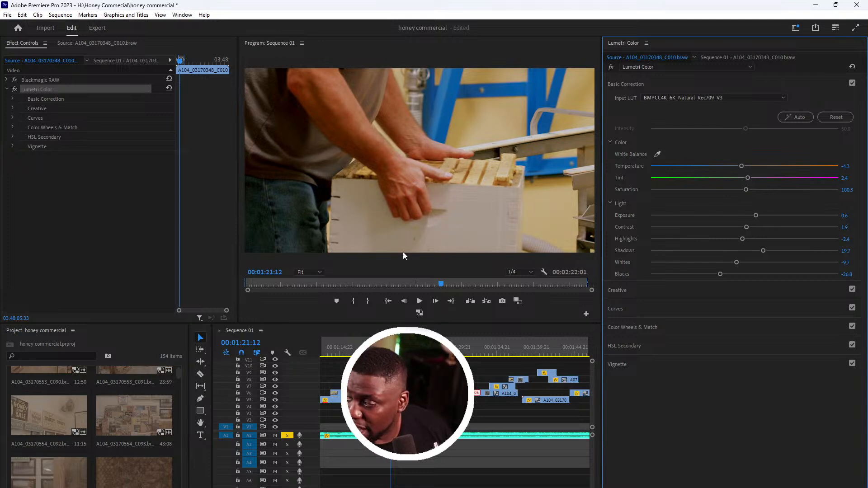
# - Play and scrub through the white box and hive frame shots to check the adjusted grade
pyautogui.click(375, 346)
pyautogui.press('space')
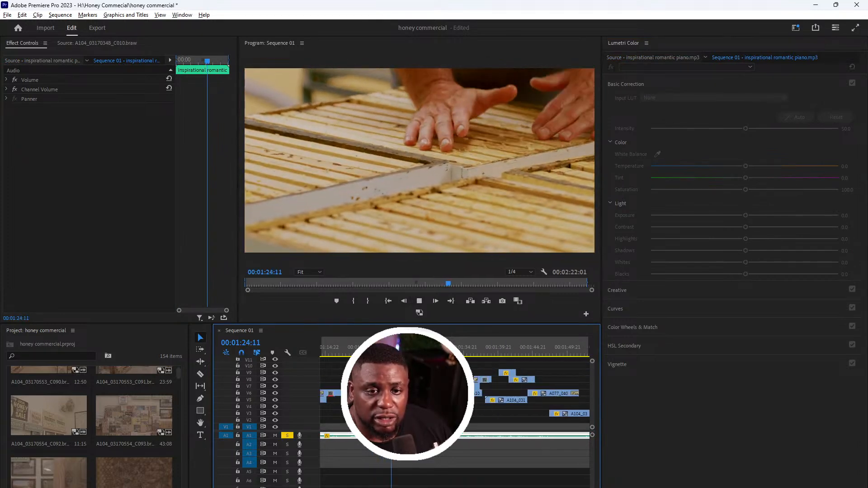
pyautogui.press('space')
pyautogui.moveTo(396, 347); pyautogui.dragTo(380, 347)
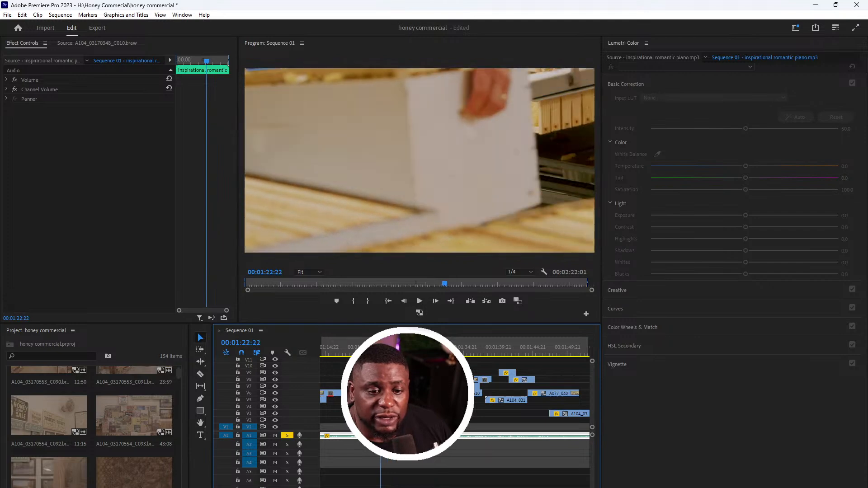
pyautogui.click(380, 393)
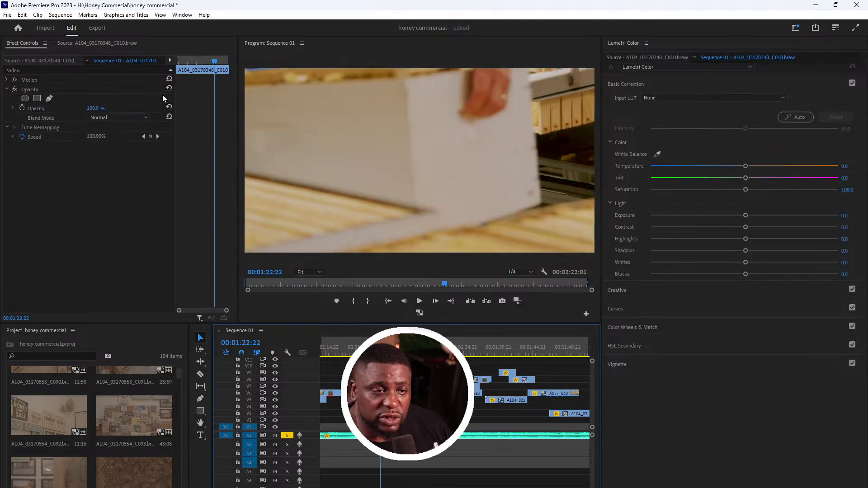
pyautogui.click(394, 347)
pyautogui.click(397, 386)
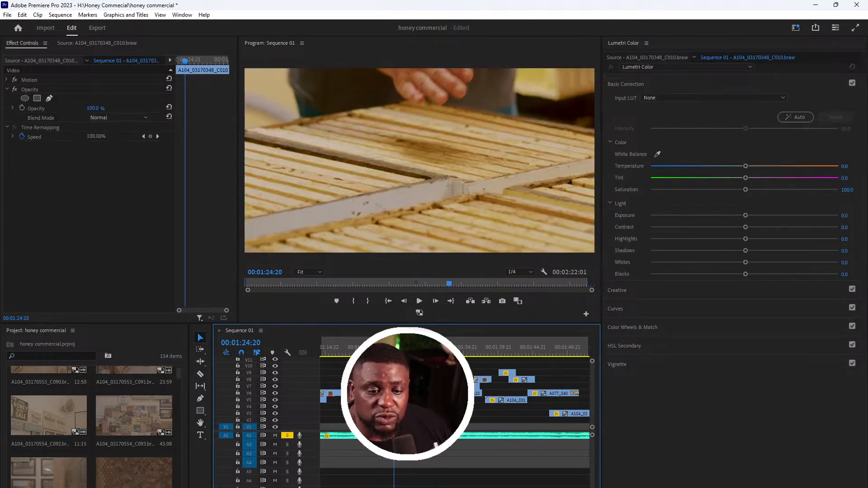
# - Play the sequence on to the ungraded shot of empty glass jars and select its clip, A104_03170430_C052.braw
pyautogui.scroll(3, 397, 387)
pyautogui.moveTo(388, 348); pyautogui.dragTo(407, 347)
pyautogui.press('space')
pyautogui.press('-')
pyautogui.press('-')
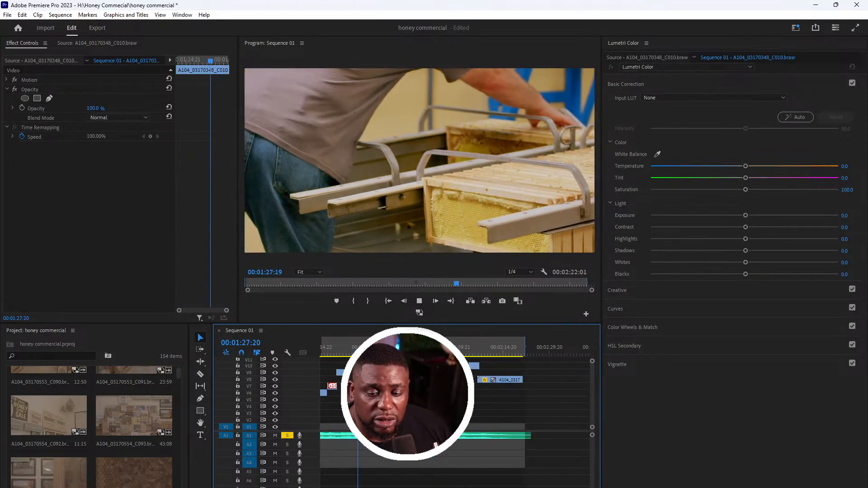
pyautogui.click(354, 365)
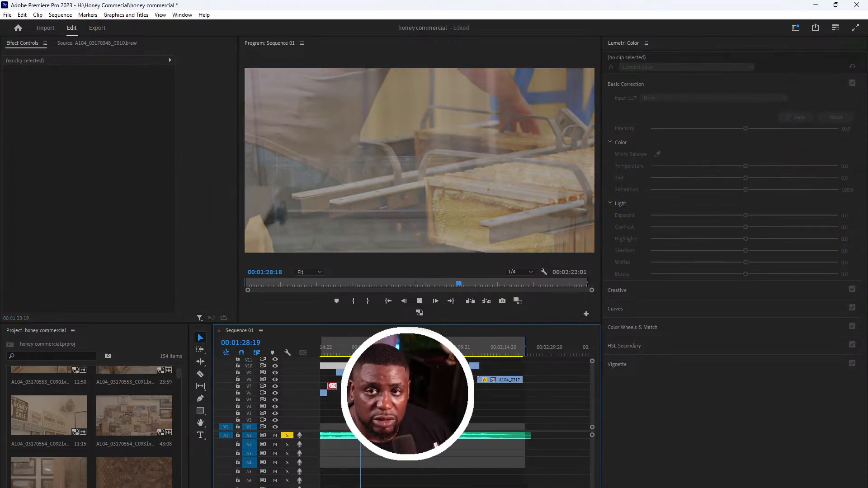
pyautogui.click(407, 436)
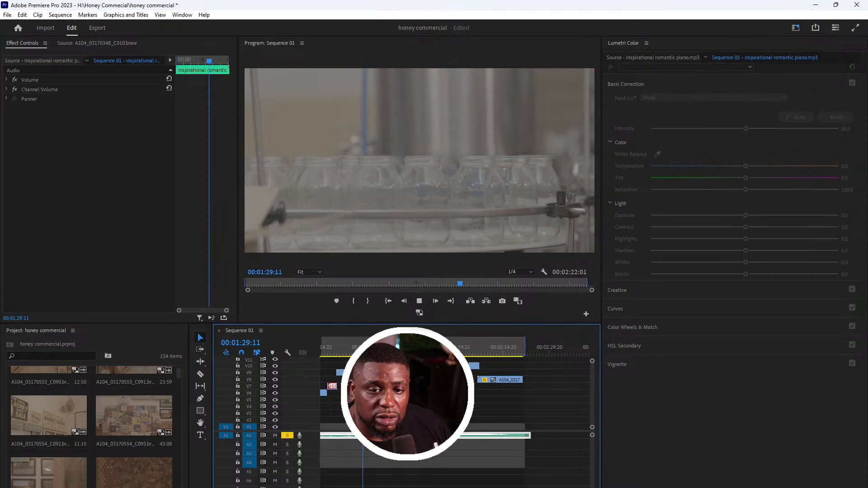
pyautogui.press('space')
pyautogui.press('=')
pyautogui.press('=')
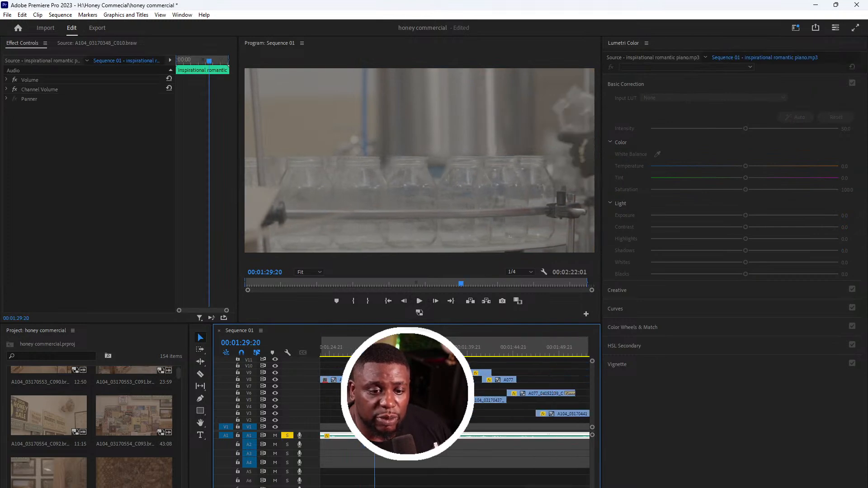
pyautogui.press('Left')
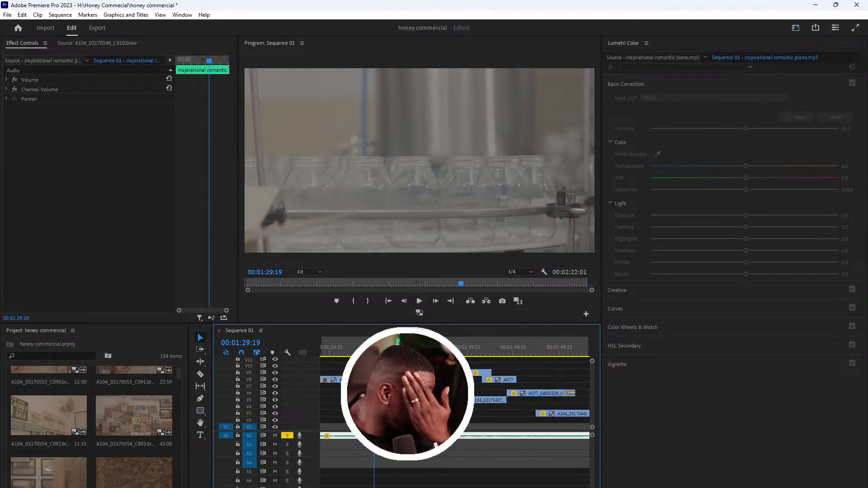
pyautogui.click(393, 393)
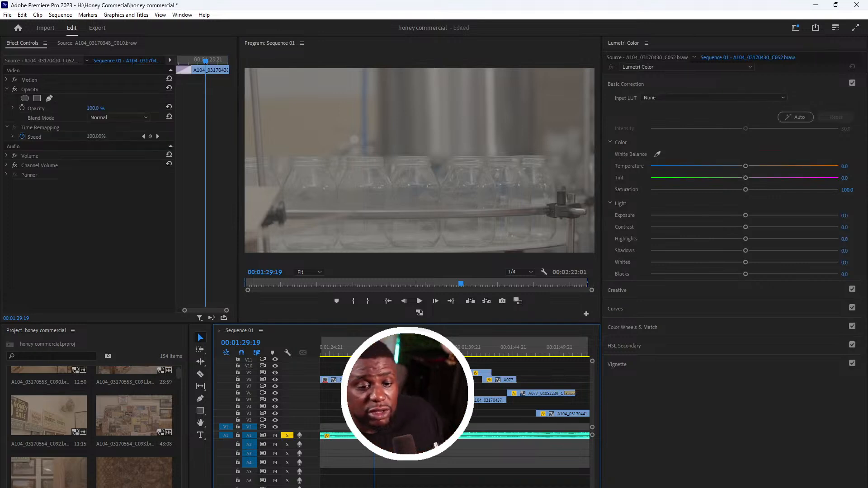
# - Scrub across the sequence to review graded and ungraded shots, ending back on the empty jars shot
pyautogui.click(347, 352)
pyautogui.click(343, 347)
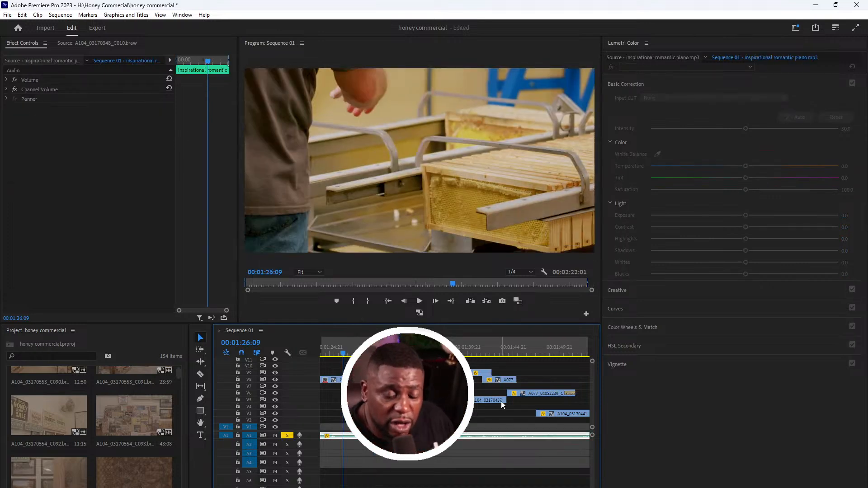
pyautogui.scroll(-7, 501, 401)
pyautogui.moveTo(335, 352); pyautogui.dragTo(364, 352)
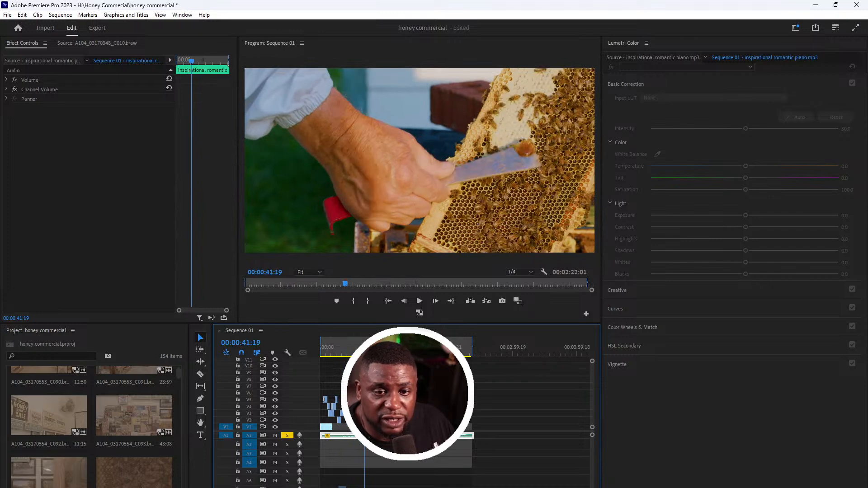
pyautogui.scroll(5, 362, 353)
pyautogui.moveTo(493, 359); pyautogui.dragTo(468, 355)
pyautogui.scroll(-4, 468, 353)
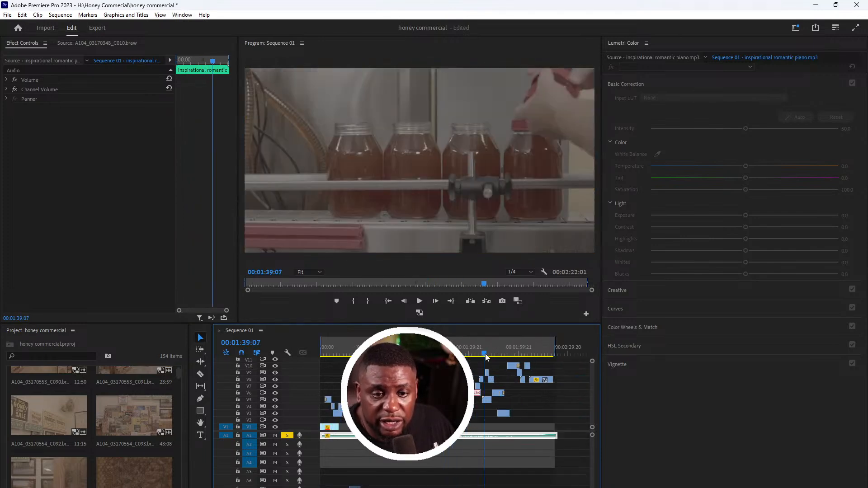
pyautogui.moveTo(450, 353); pyautogui.dragTo(470, 358)
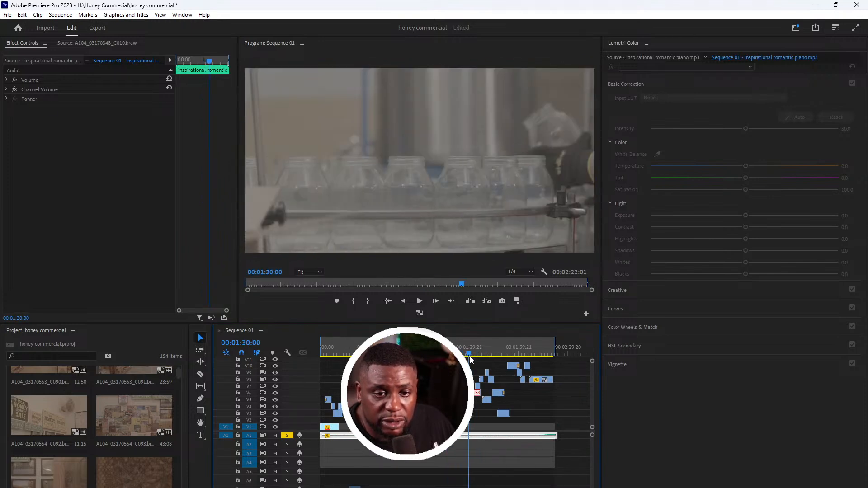
# - Set the Blackmagic RAW source settings of A104_03170430_C052.braw to decode using Clip with the Rec.709 color space
pyautogui.scroll(5, 473, 361)
pyautogui.click(400, 393)
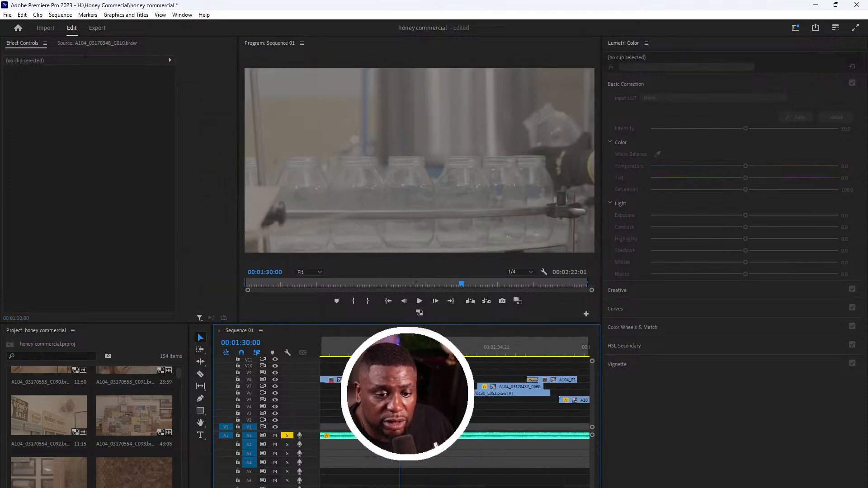
pyautogui.moveTo(400, 354)
pyautogui.mouseDown()
pyautogui.moveTo(352, 355)
pyautogui.moveTo(391, 355)
pyautogui.mouseUp()
pyautogui.click(400, 393)
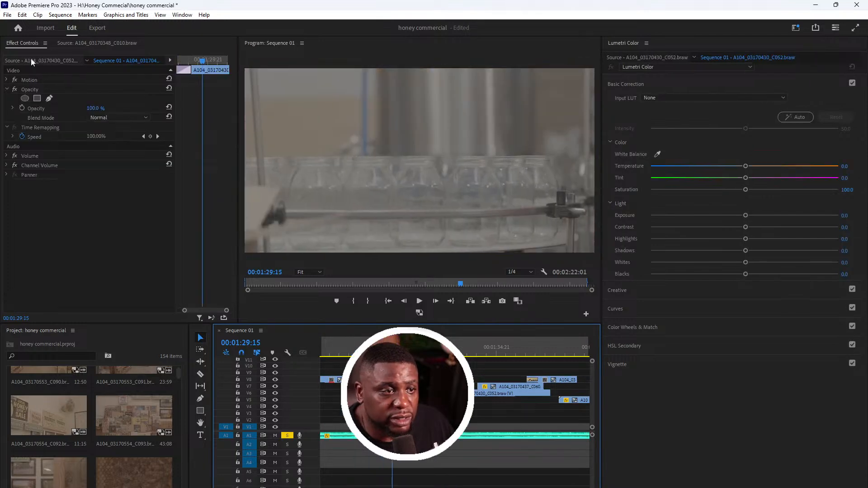
pyautogui.click(43, 58)
pyautogui.click(103, 91)
pyautogui.click(105, 107)
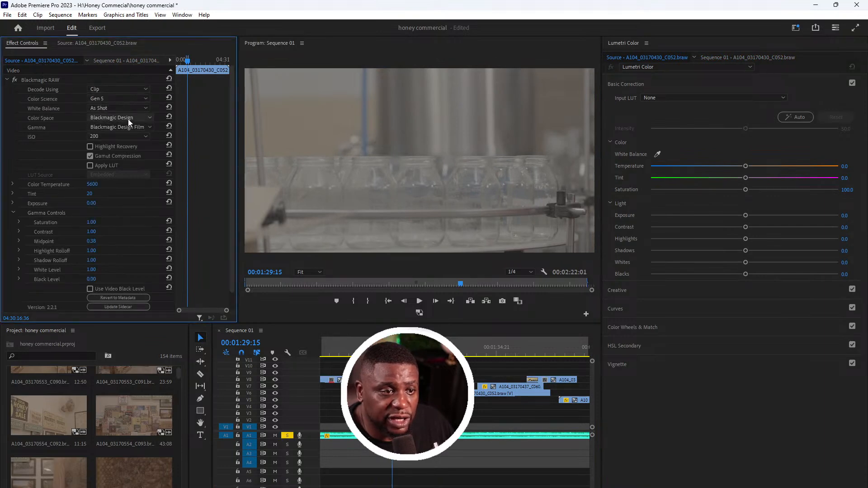
pyautogui.click(129, 121)
pyautogui.click(120, 137)
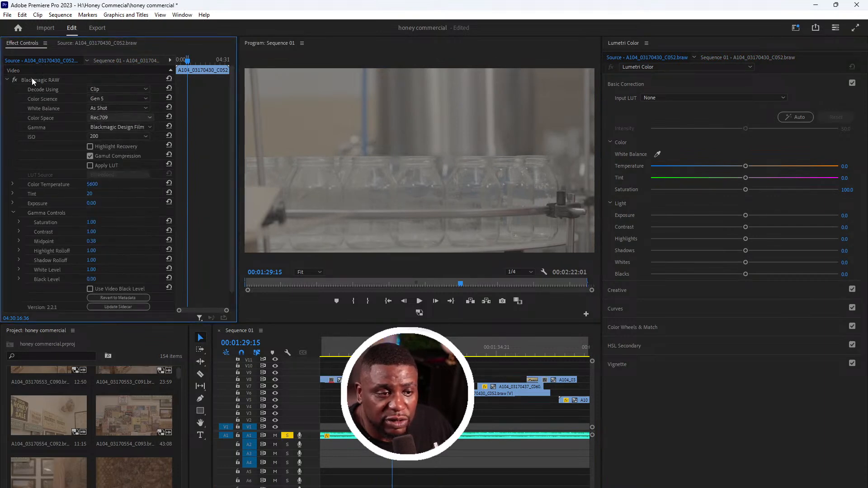
# - Paste the copied Lumetri Color grade onto the source of A104_03170430_C052.braw
pyautogui.click(8, 80)
pyautogui.rightClick(27, 102)
pyautogui.click(54, 167)
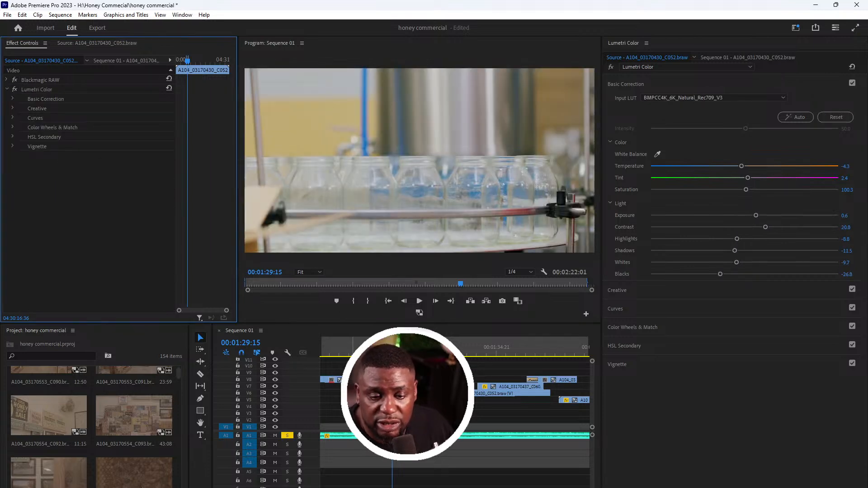
# - Refine the jars shot's source grade with Contrast 55.3, Highlights 19.2, Shadows -4.3 and Blacks -22.6
pyautogui.click(787, 115)
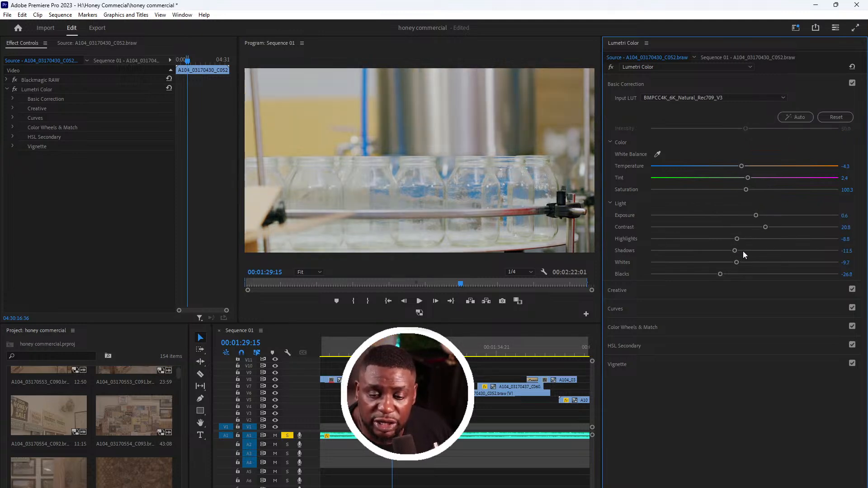
pyautogui.moveTo(738, 252); pyautogui.dragTo(759, 236)
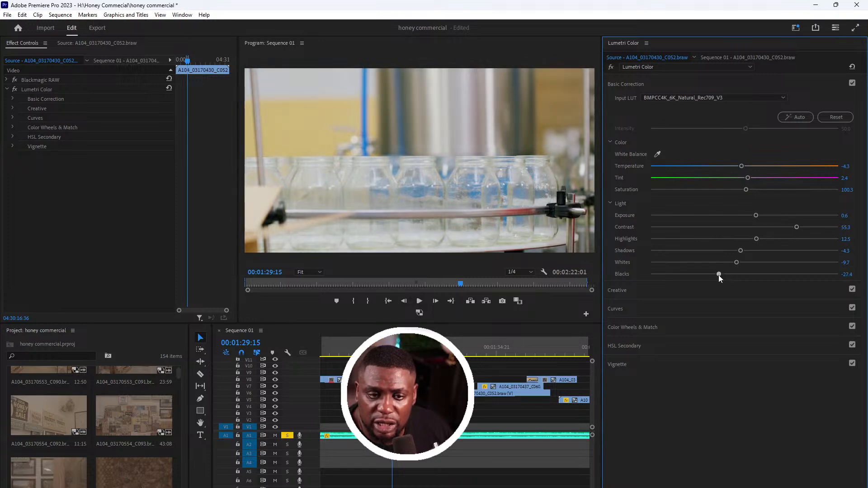
pyautogui.moveTo(756, 217); pyautogui.dragTo(756, 218)
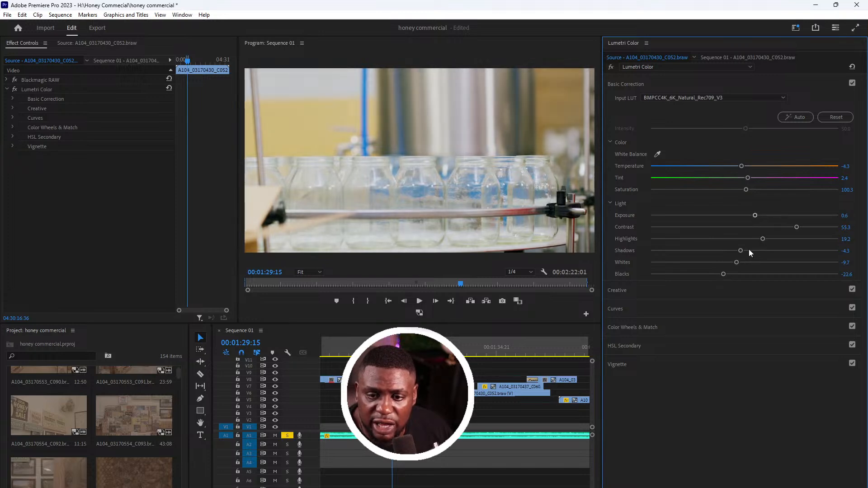
pyautogui.click(706, 291)
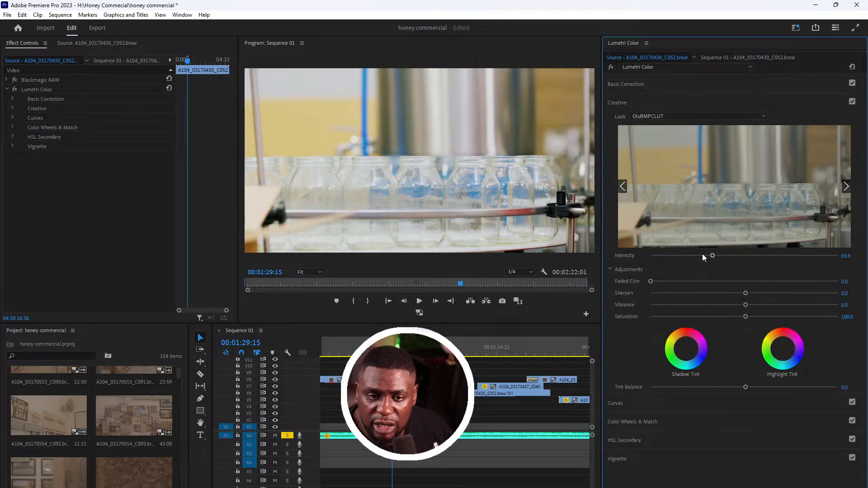
# - Play the graded jars shot through to the honey filling shot and replay it to check the grade
pyautogui.moveTo(392, 347)
pyautogui.mouseDown()
pyautogui.moveTo(428, 347)
pyautogui.moveTo(370, 348)
pyautogui.moveTo(395, 347)
pyautogui.mouseUp()
pyautogui.press('space')
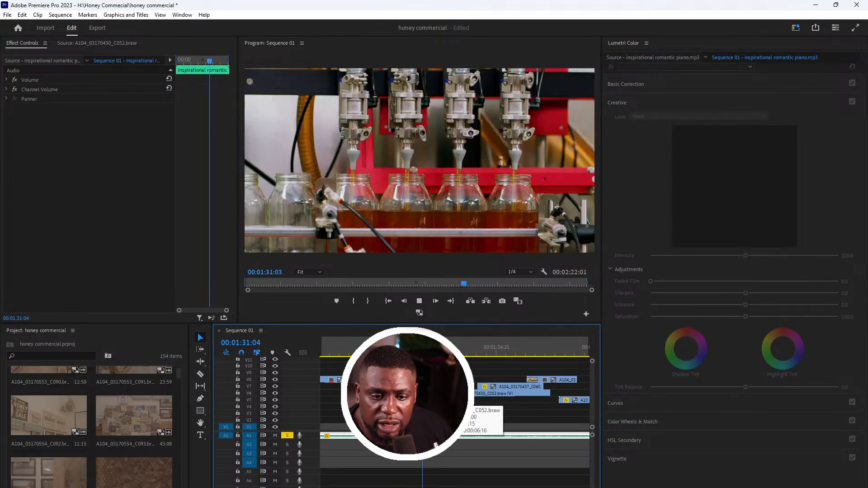
pyautogui.press('=')
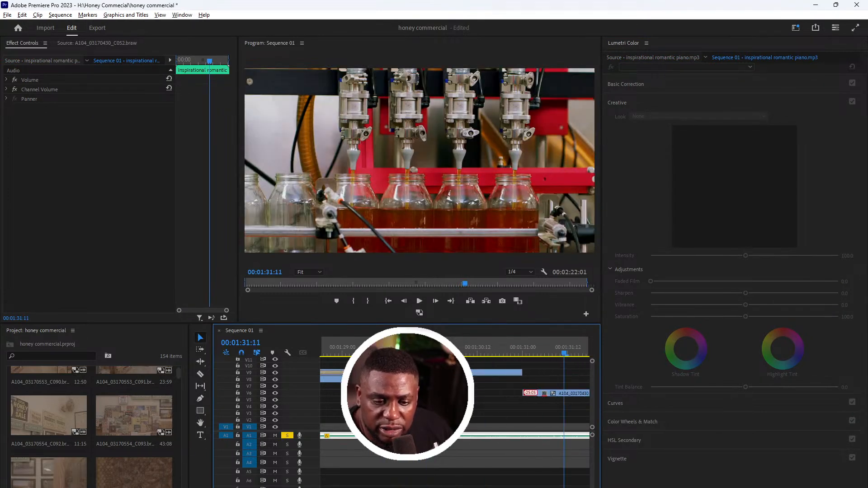
pyautogui.scroll(-2, 392, 394)
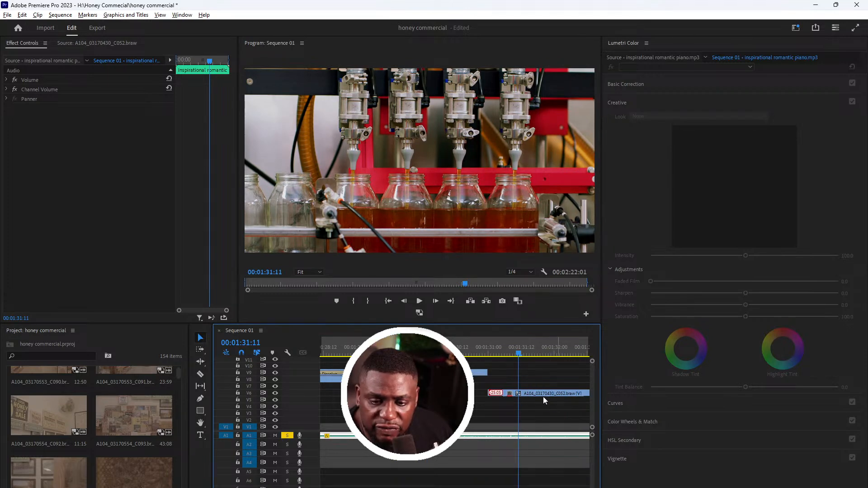
pyautogui.moveTo(501, 355); pyautogui.dragTo(471, 355)
pyautogui.press('space')
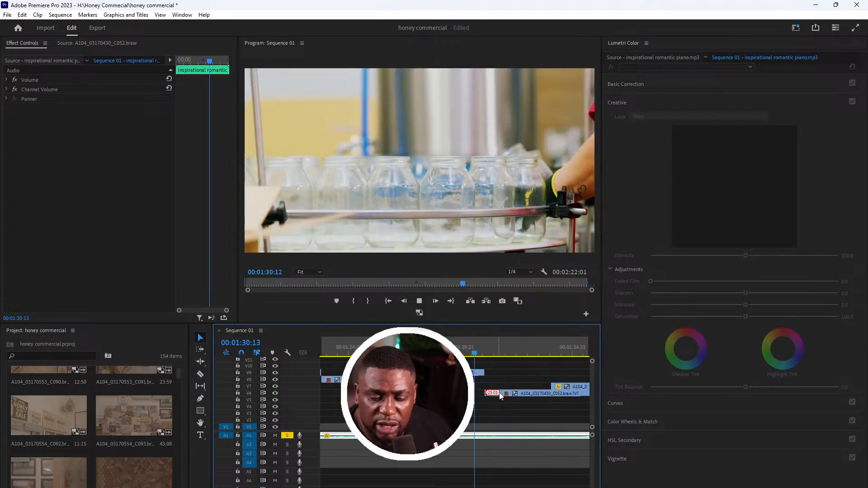
# - Brighten the honey filling shot's sequence clip with Lumetri Color by setting Exposure 0.9, Highlights 9.6 and Shadows 29.8
pyautogui.press('space')
pyautogui.click(504, 395)
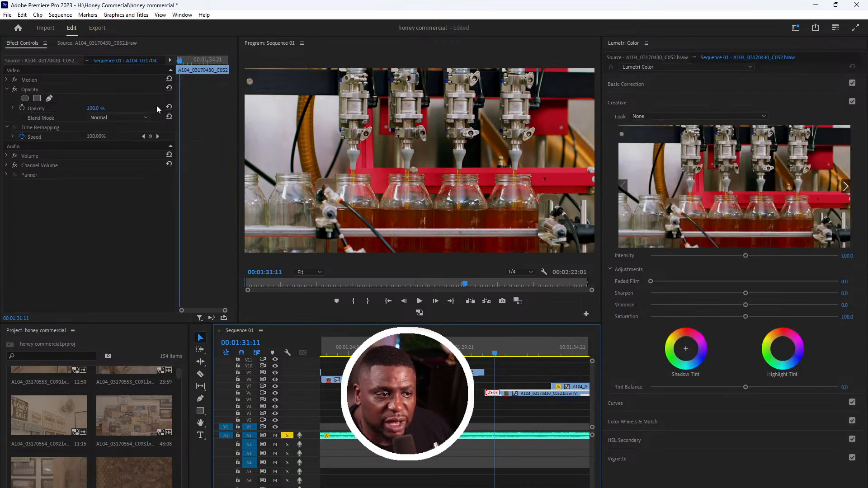
pyautogui.click(626, 85)
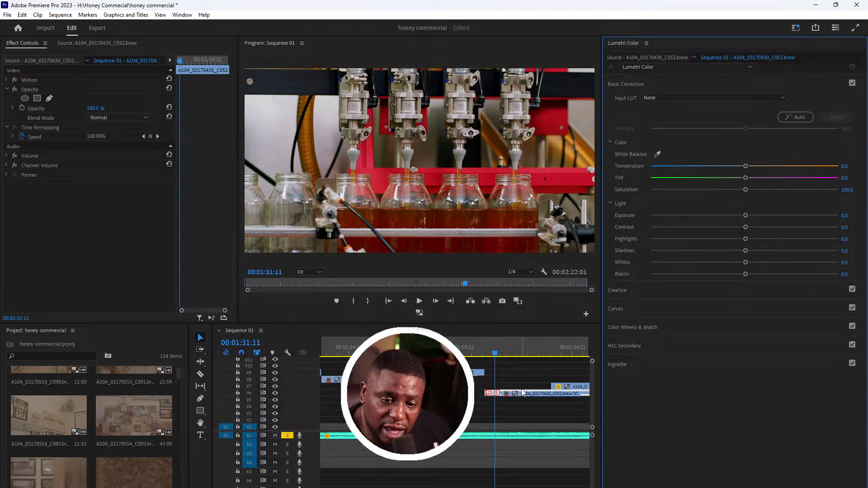
pyautogui.click(40, 61)
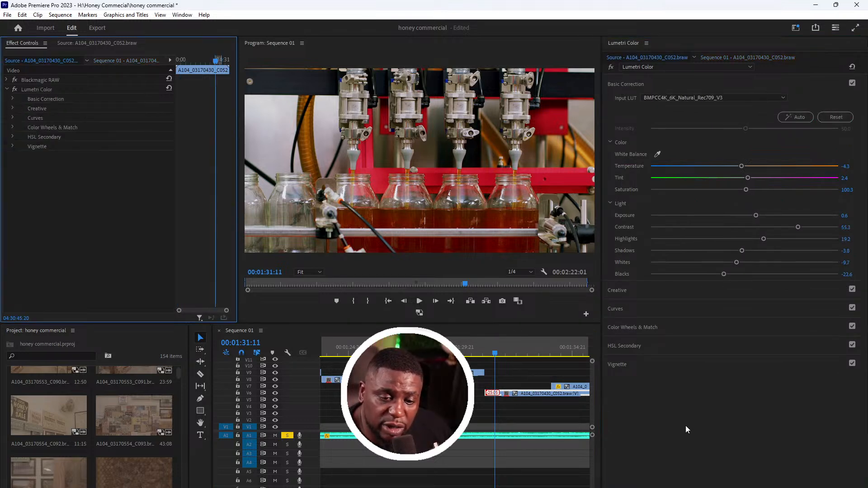
pyautogui.click(552, 396)
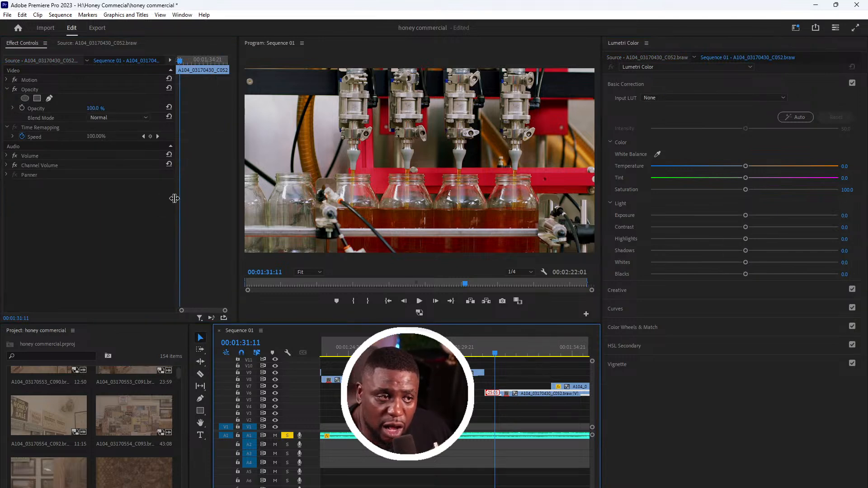
pyautogui.moveTo(746, 251); pyautogui.dragTo(757, 251)
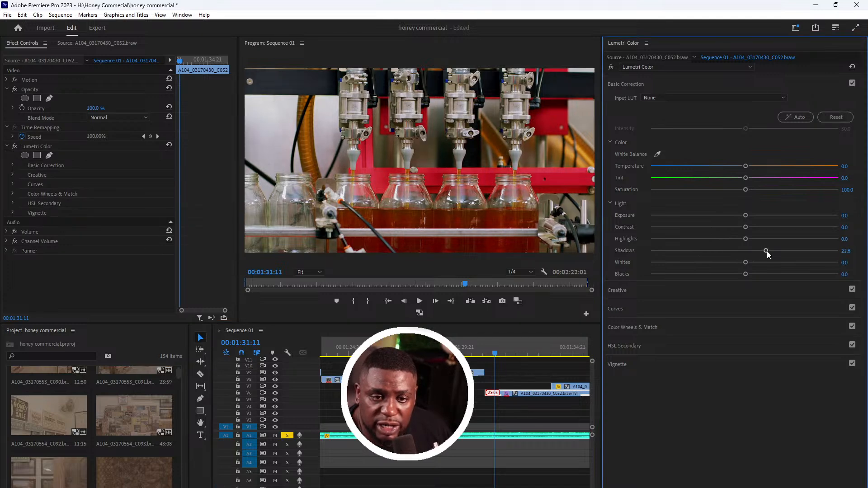
pyautogui.moveTo(776, 251); pyautogui.dragTo(772, 251)
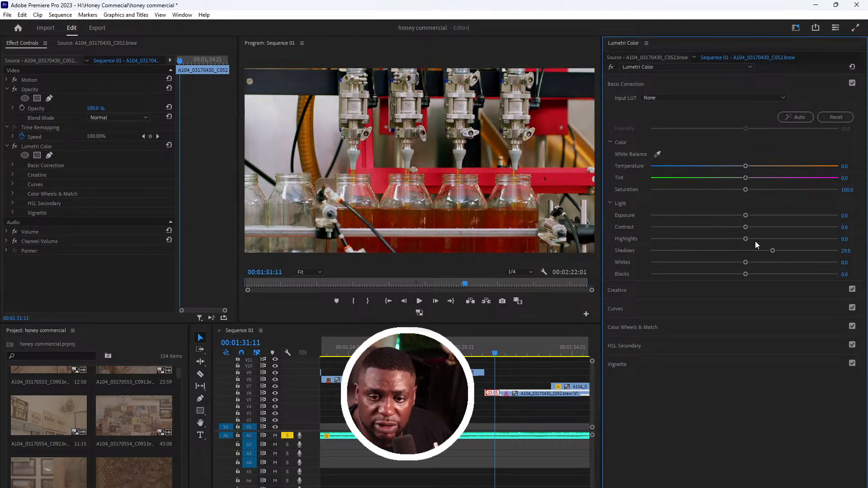
pyautogui.click(759, 216)
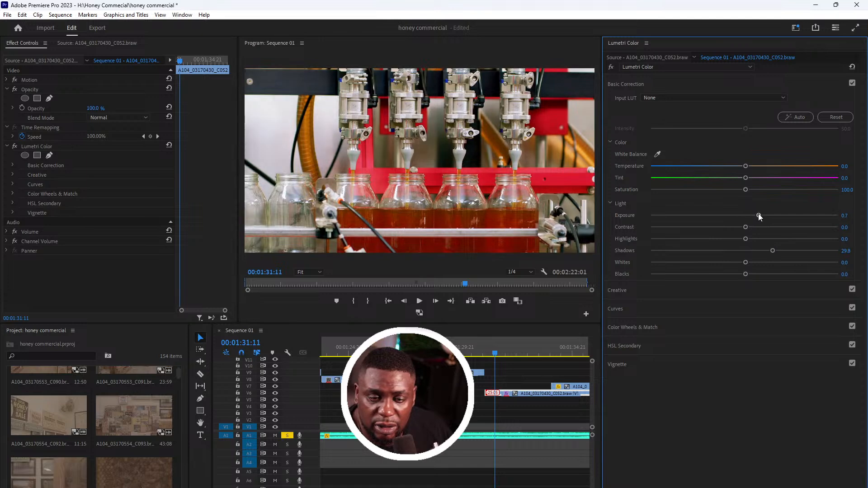
pyautogui.moveTo(766, 216); pyautogui.dragTo(761, 216)
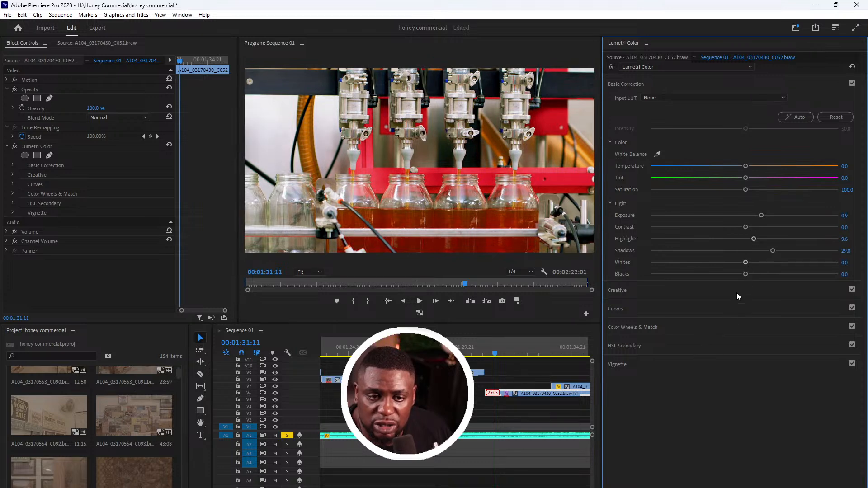
# - Play on to the ungraded filling line shot and copy the source Lumetri Color grade from A104_03170430_C052.braw
pyautogui.click(451, 347)
pyautogui.press('space')
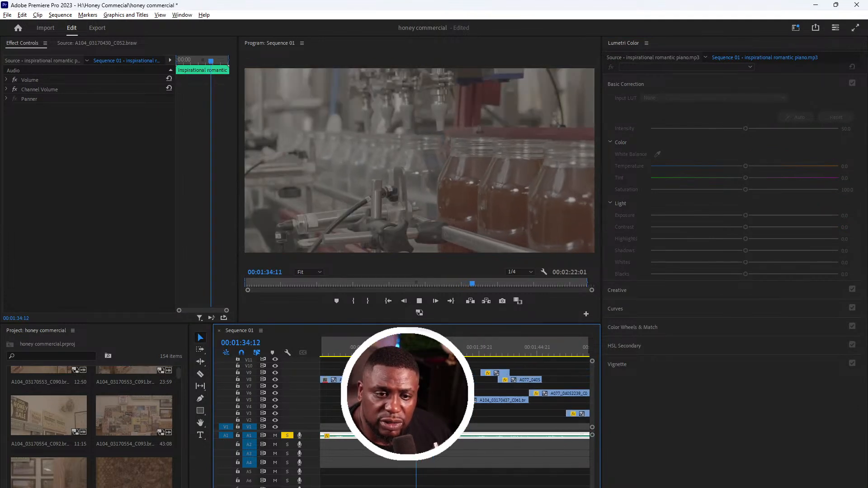
pyautogui.press('space')
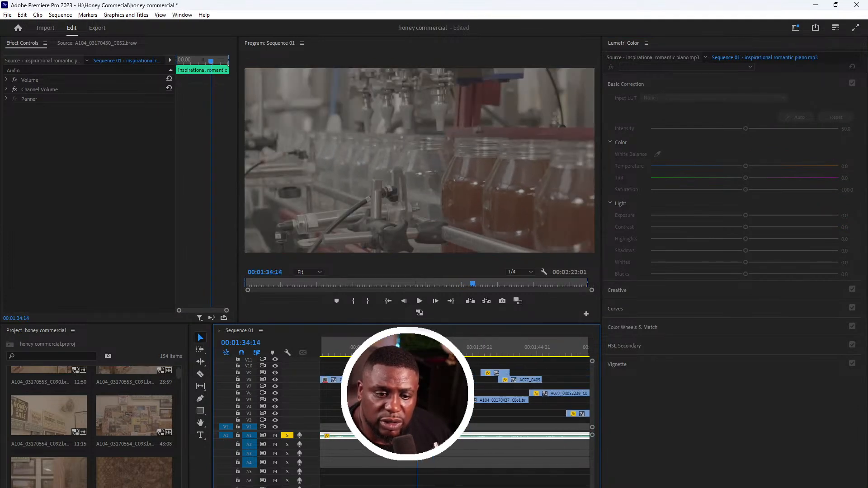
pyautogui.click(416, 393)
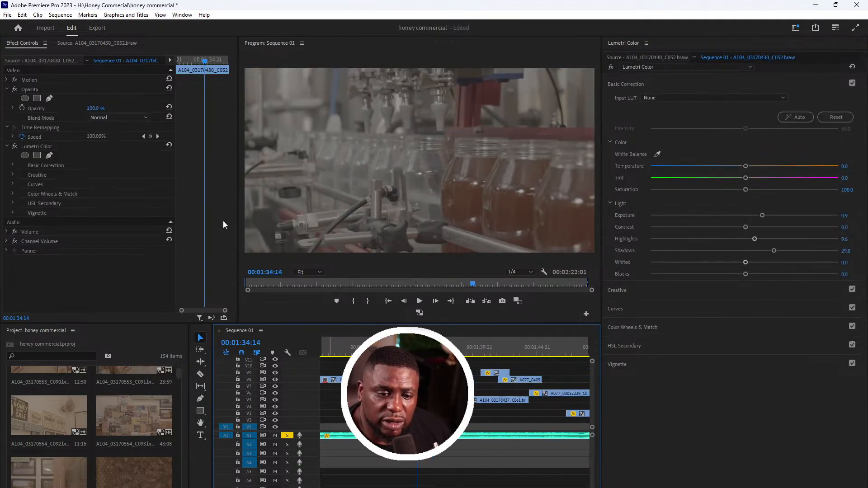
pyautogui.click(39, 59)
pyautogui.rightClick(42, 89)
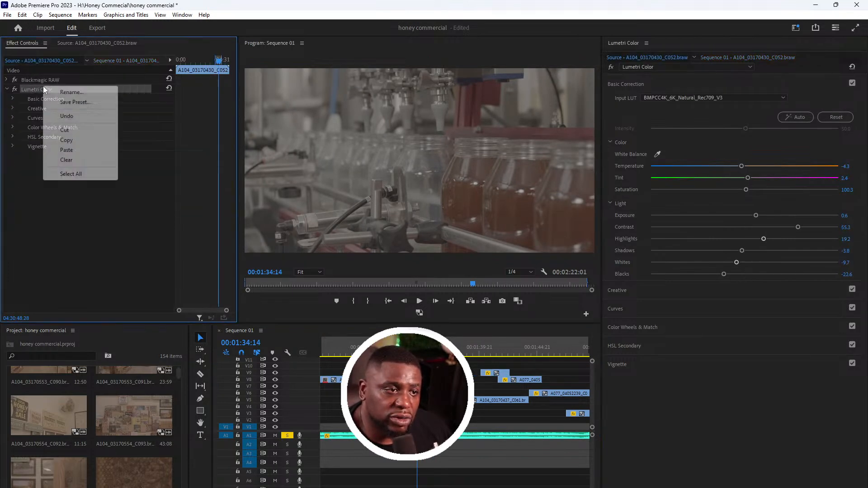
pyautogui.click(66, 140)
# - Set the Blackmagic RAW source settings of A104_03170437_C060.braw to decode using Clip with the Rec.709 color space
pyautogui.click(432, 400)
pyautogui.click(53, 59)
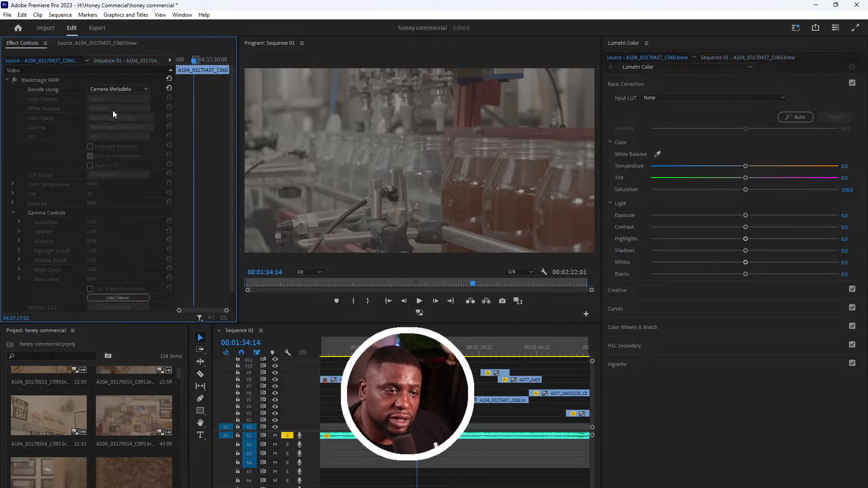
pyautogui.click(120, 89)
pyautogui.click(118, 104)
pyautogui.click(122, 116)
pyautogui.click(107, 135)
# - Paste the copied Lumetri Color grade onto the source of A104_03170437_C060.braw and auto-correct it, adjusting Highlights to 26.0 and Shadows to 1.0
pyautogui.click(7, 80)
pyautogui.rightClick(32, 107)
pyautogui.click(68, 170)
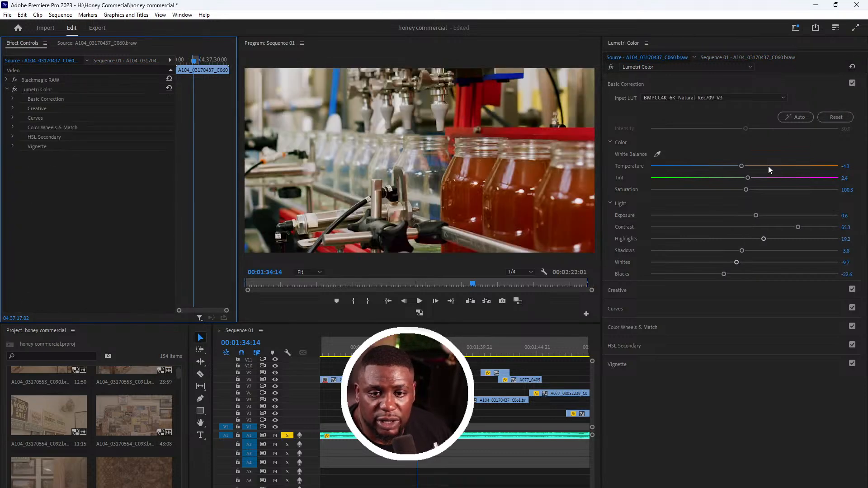
pyautogui.click(795, 117)
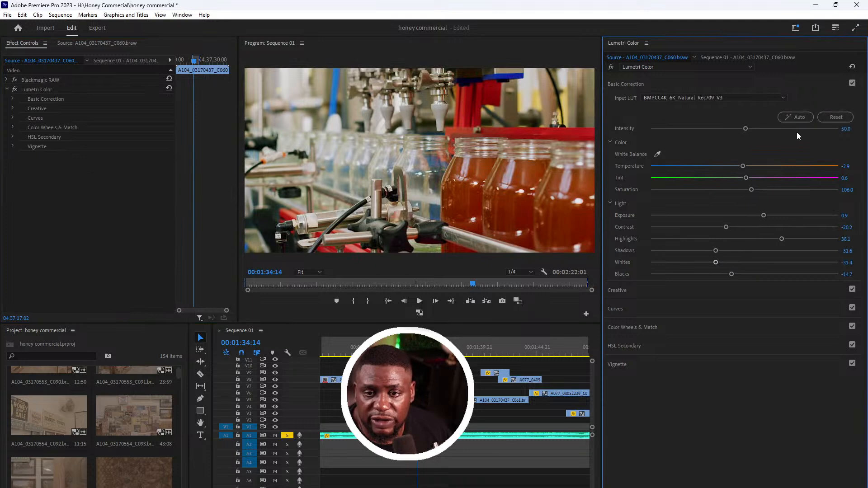
pyautogui.moveTo(717, 251); pyautogui.dragTo(735, 252)
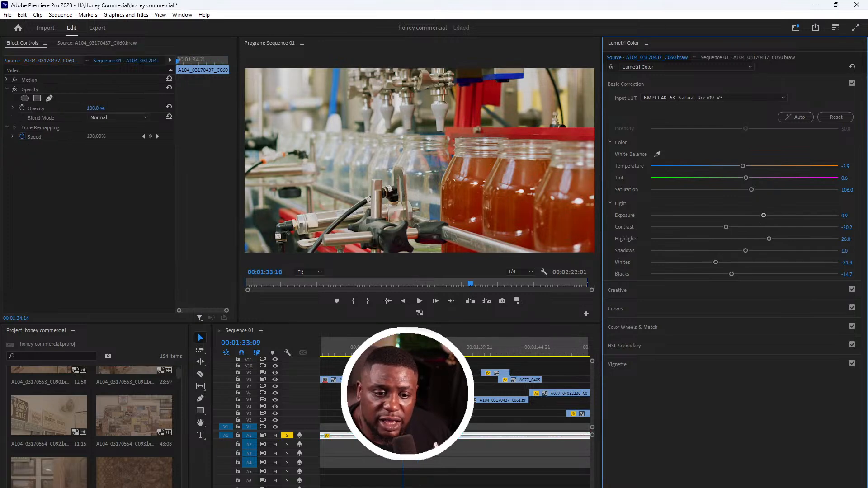
# - Play the graded filling line shot through to the jar capping shot and review the cut between them
pyautogui.moveTo(408, 347); pyautogui.dragTo(392, 347)
pyautogui.press('space')
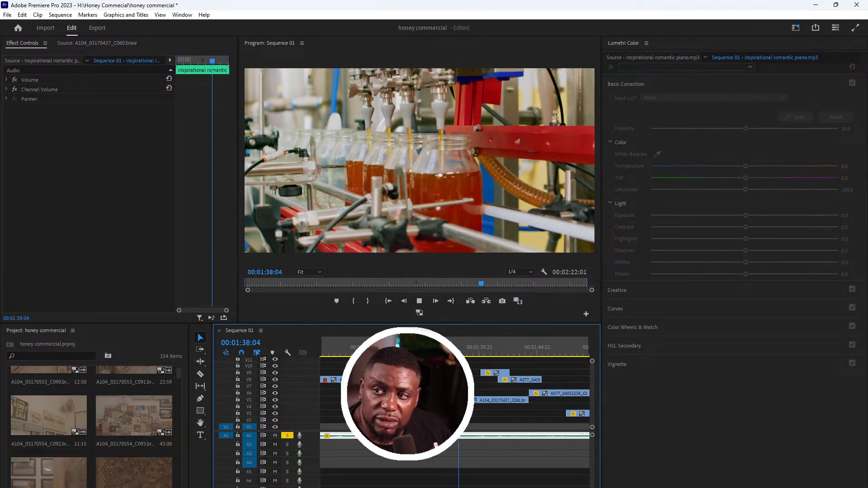
pyautogui.click(489, 402)
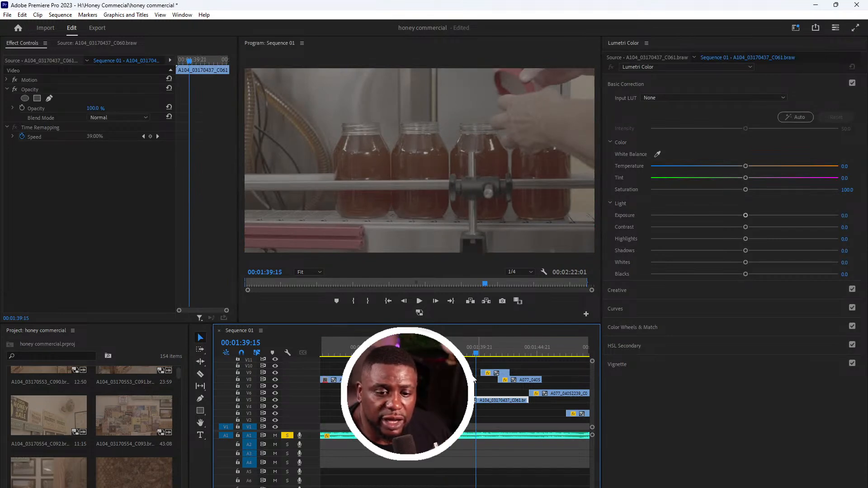
pyautogui.press('Up')
pyautogui.press('-')
pyautogui.press('-')
pyautogui.press('-')
pyautogui.press('-')
pyautogui.press('=')
pyautogui.press('=')
pyautogui.press('=')
pyautogui.press('=')
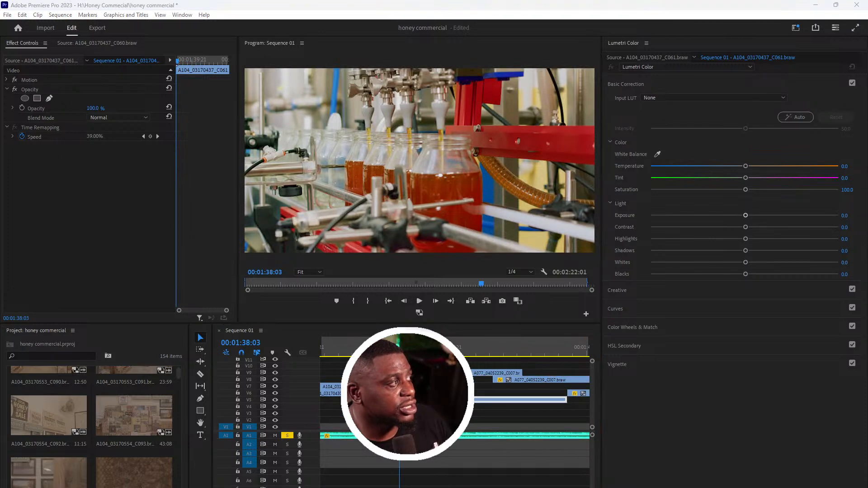
# - Play the sequence from the beginning in the maximized program monitor to review the graded shots up to the jar capping shot
pyautogui.click(391, 366)
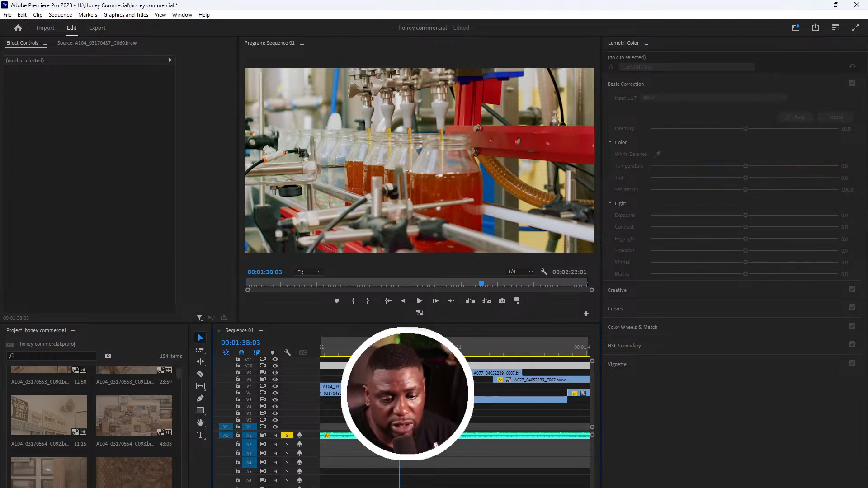
pyautogui.press('-')
pyautogui.press('-')
pyautogui.press('-')
pyautogui.press('-')
pyautogui.press('-')
pyautogui.moveTo(437, 347); pyautogui.dragTo(320, 348)
pyautogui.click(423, 202)
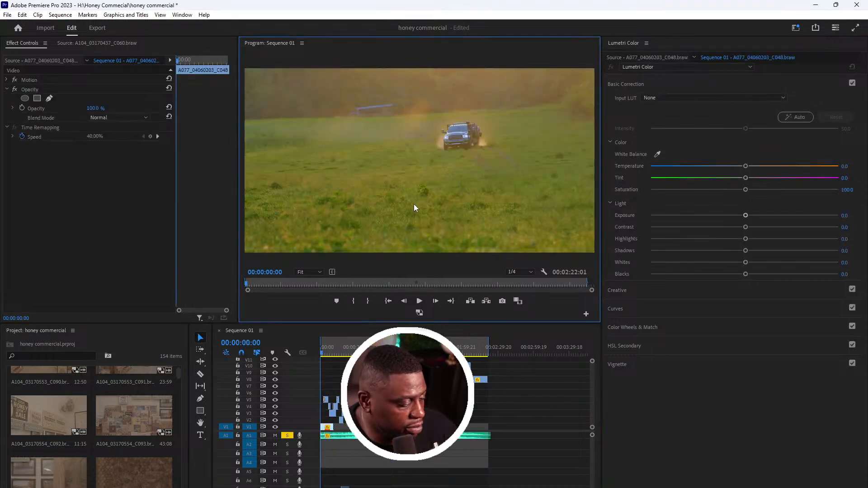
pyautogui.press('`')
pyautogui.press('space')
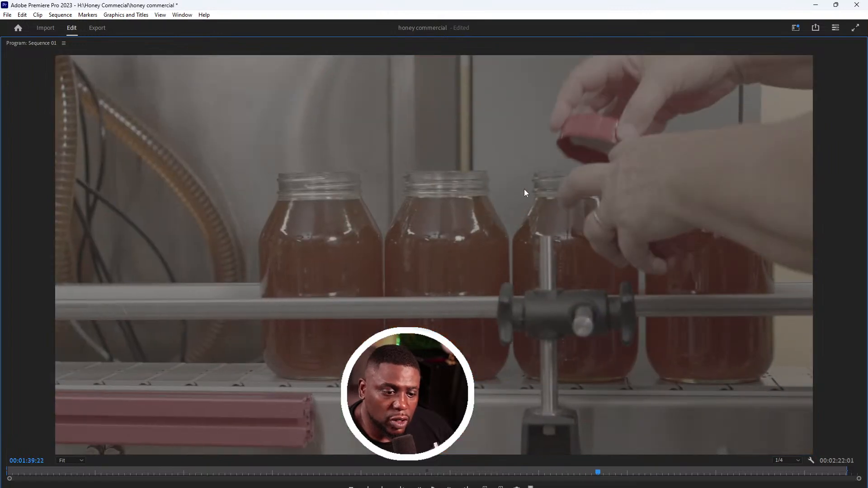
pyautogui.press('`')
# - Replay the end of the filling line shot into the ungraded jar capping shot
pyautogui.scroll(8, 452, 398)
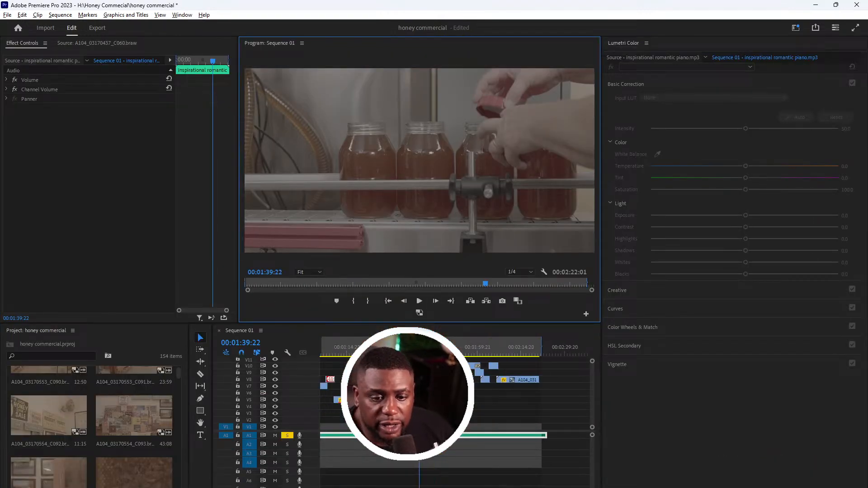
pyautogui.click(399, 347)
pyautogui.press('space')
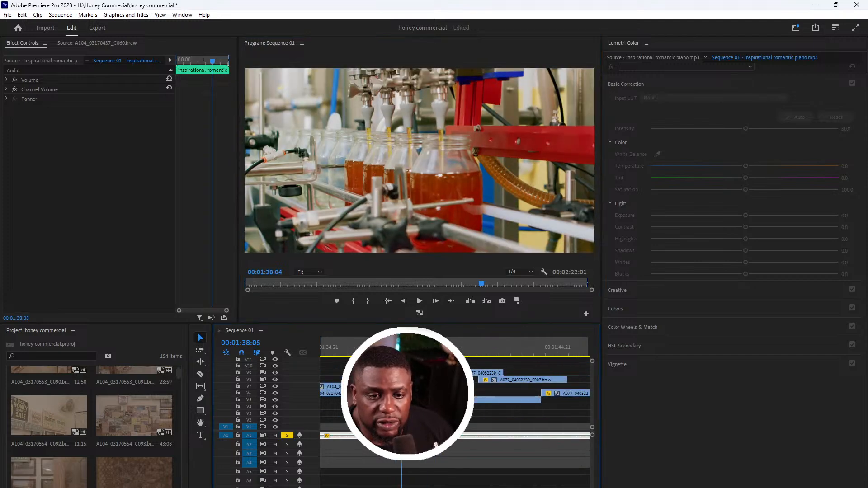
pyautogui.press('space')
pyautogui.hotkey('ctrl', 'shift', 'a')
# - Check the Blackmagic RAW source settings of A104_03170437_C060.braw and copy its source Lumetri Color grade
pyautogui.click(407, 386)
pyautogui.click(46, 61)
pyautogui.click(7, 80)
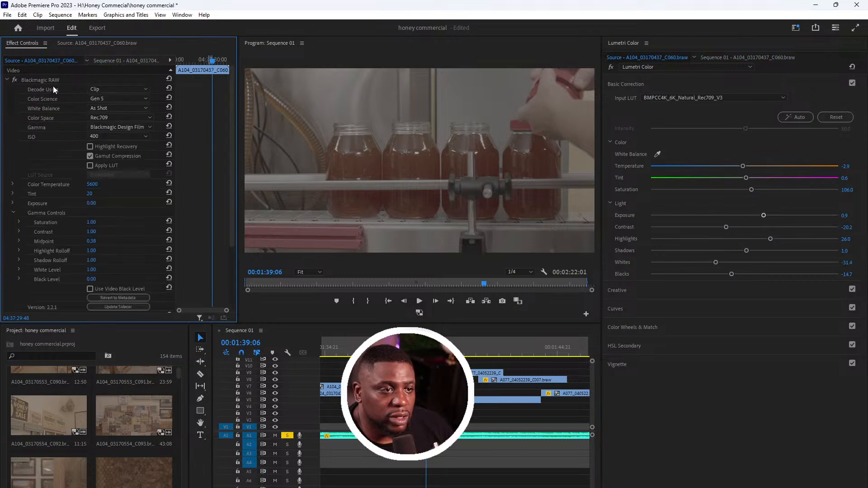
pyautogui.click(111, 88)
pyautogui.click(109, 110)
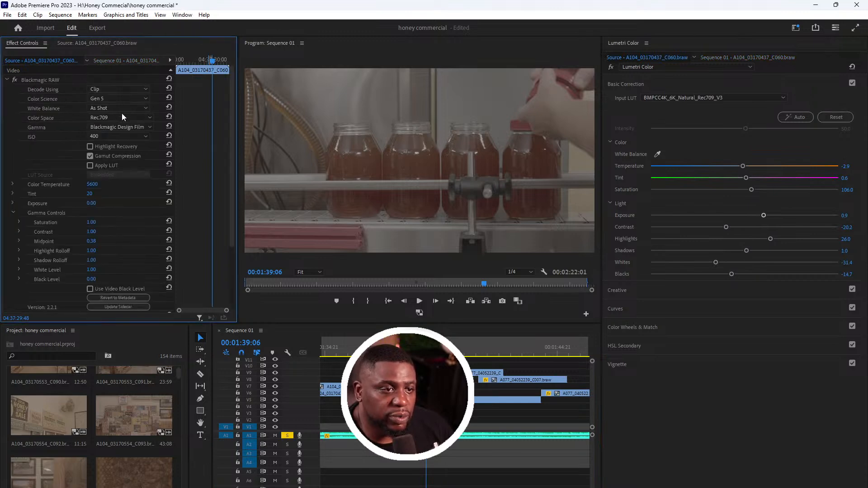
pyautogui.click(127, 129)
pyautogui.click(127, 128)
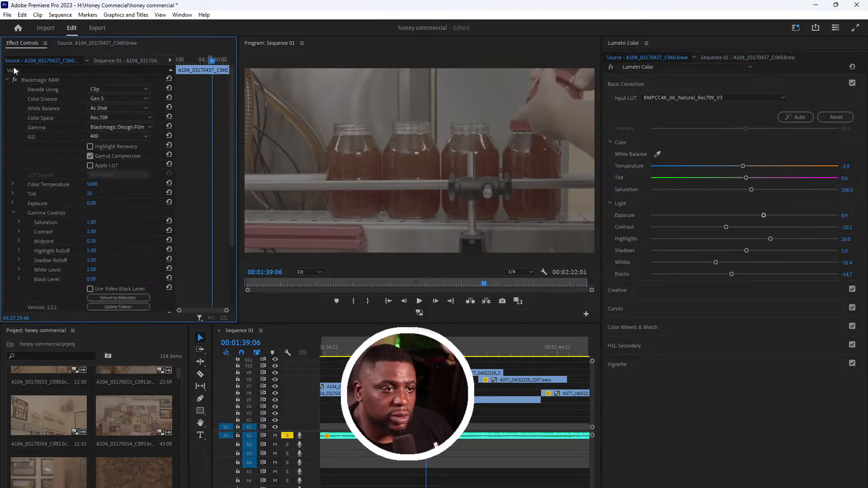
pyautogui.click(7, 80)
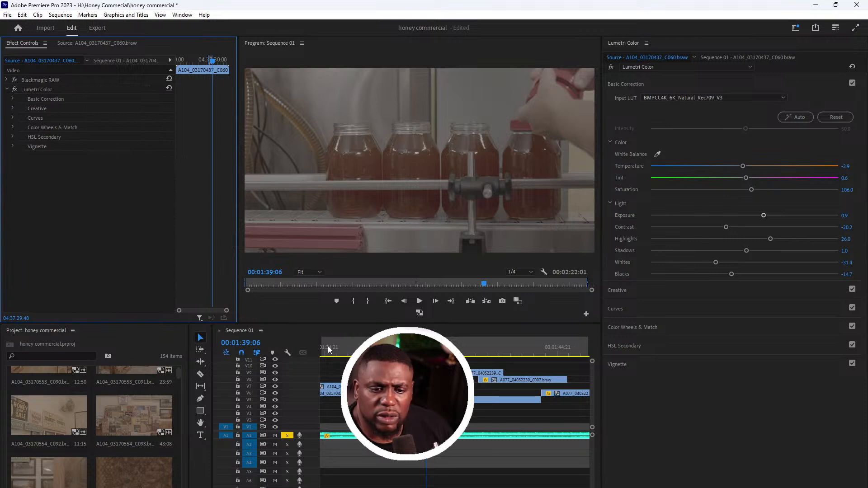
pyautogui.click(58, 89)
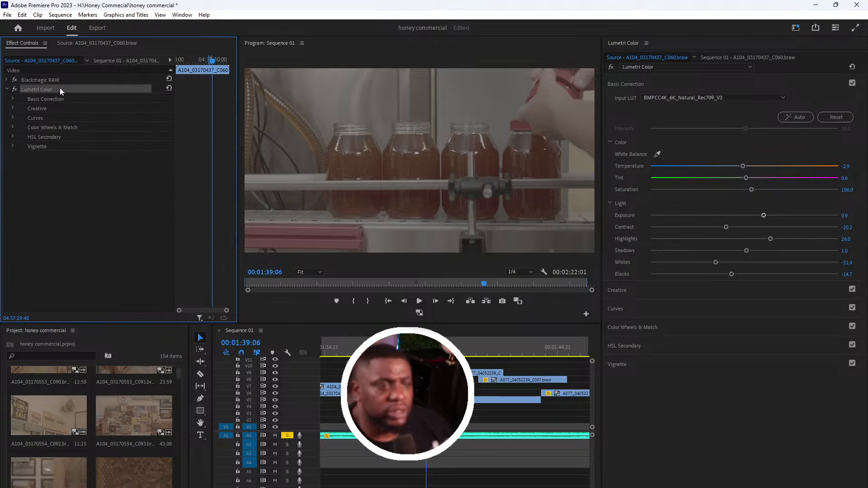
# - Set the Blackmagic RAW source settings of A104_03170437_C061.braw to decode using Clip with the Rec.709 color space
pyautogui.click(447, 400)
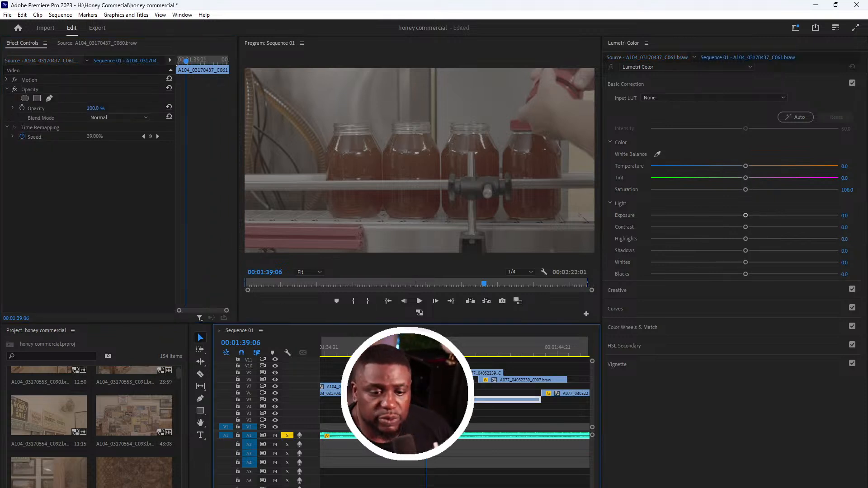
pyautogui.click(33, 61)
pyautogui.click(117, 110)
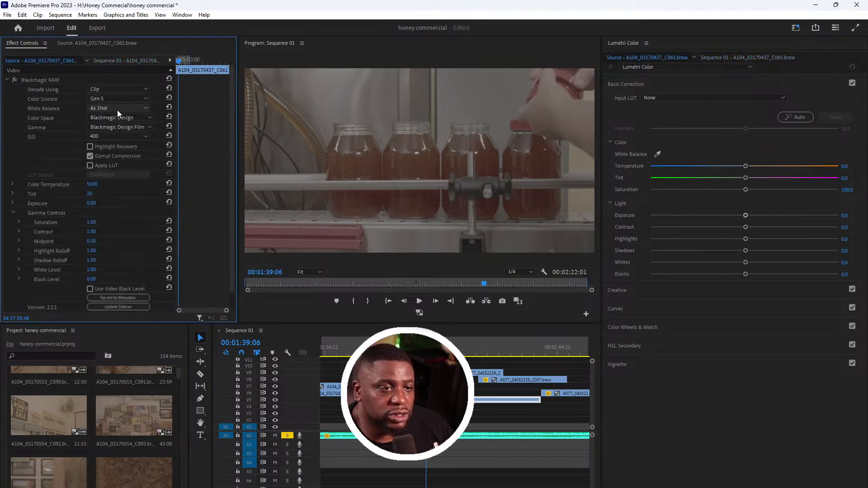
pyautogui.click(136, 118)
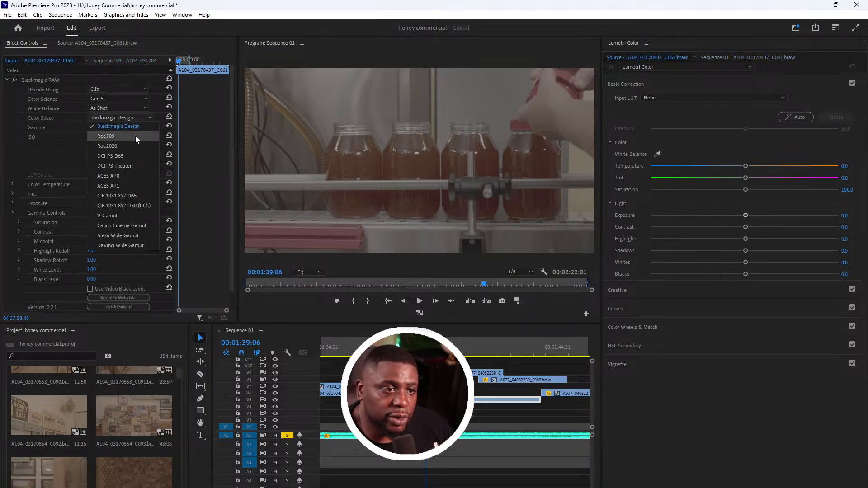
pyautogui.click(135, 135)
pyautogui.click(7, 80)
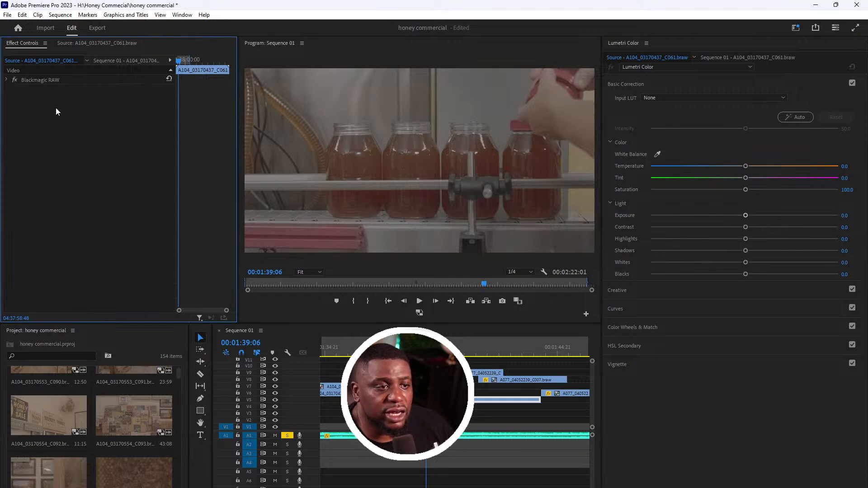
# - Paste the copied Lumetri Color grade onto the source of A104_03170437_C061.braw and apply the automatic basic correction
pyautogui.hotkey('ctrl', 'v')
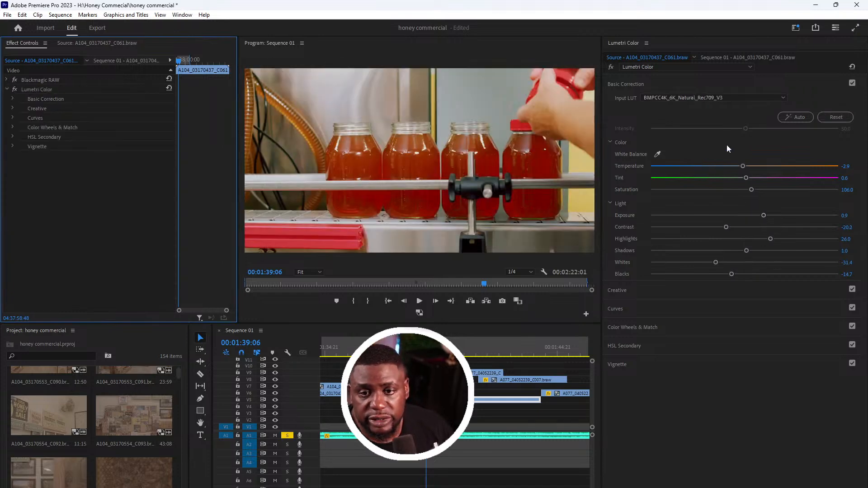
pyautogui.click(790, 117)
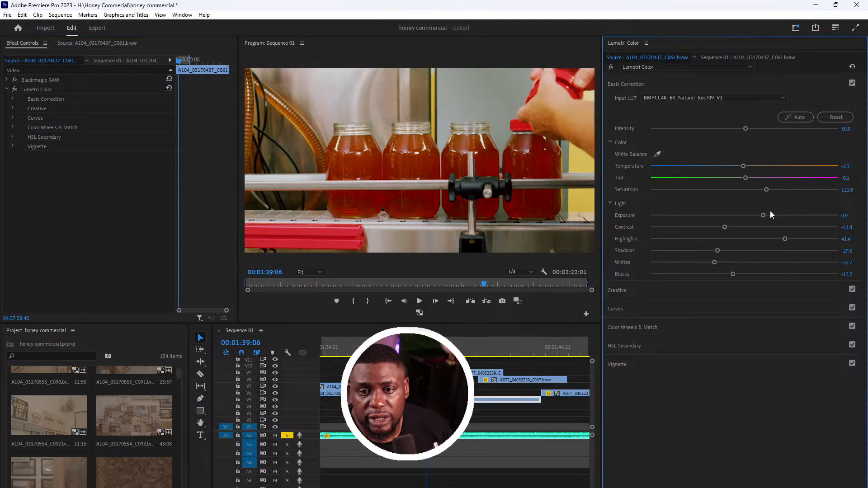
# - Set the source Highlights to 26.9, Shadows to -13.9 and Contrast to -19.2, and replay the cut into the jar capping shot
pyautogui.moveTo(785, 243); pyautogui.dragTo(770, 239)
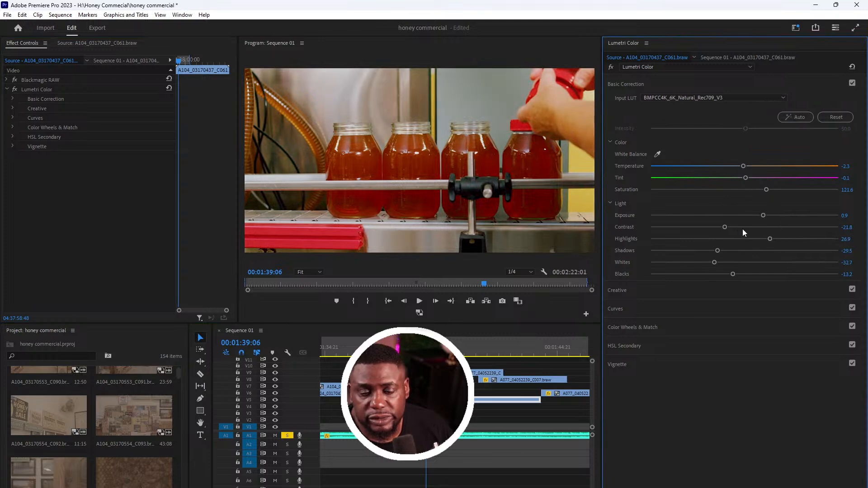
pyautogui.moveTo(730, 251)
pyautogui.mouseDown()
pyautogui.moveTo(744, 251)
pyautogui.moveTo(731, 251)
pyautogui.mouseUp()
pyautogui.click(405, 347)
pyautogui.press('space')
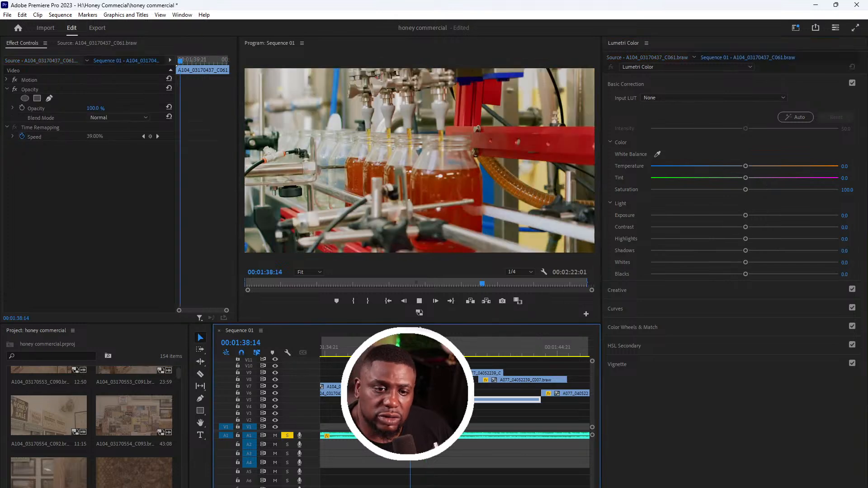
pyautogui.moveTo(445, 348)
pyautogui.mouseDown()
pyautogui.moveTo(455, 348)
pyautogui.moveTo(434, 347)
pyautogui.mouseUp()
pyautogui.press('space')
pyautogui.press('space')
pyautogui.click(433, 347)
# - Lower the Creative look intensity on the source of A104_03170437_C061.braw to 17.3
pyautogui.click(488, 400)
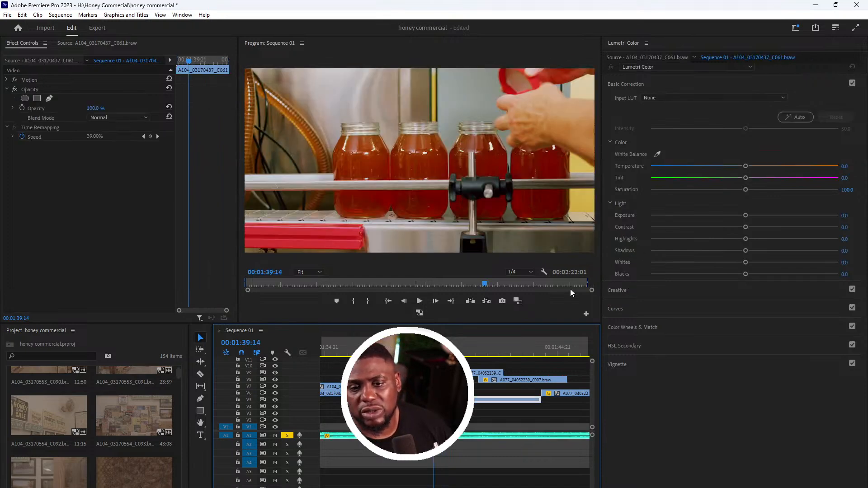
pyautogui.click(36, 61)
pyautogui.click(37, 89)
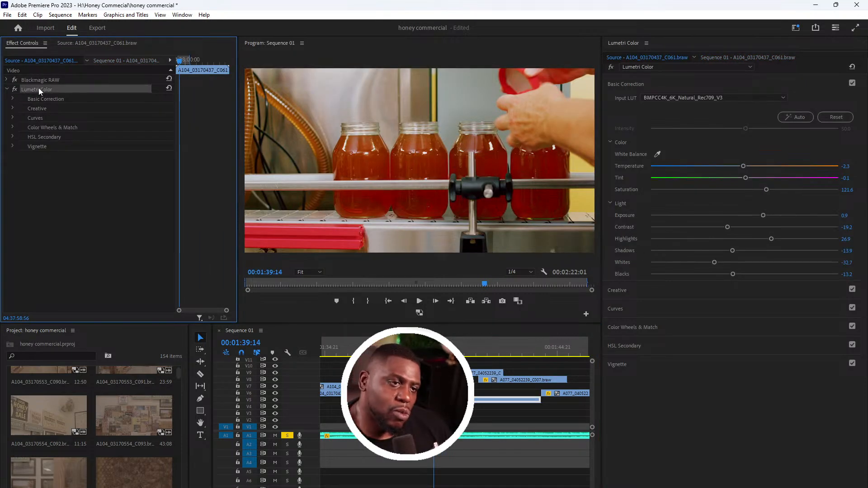
pyautogui.click(678, 290)
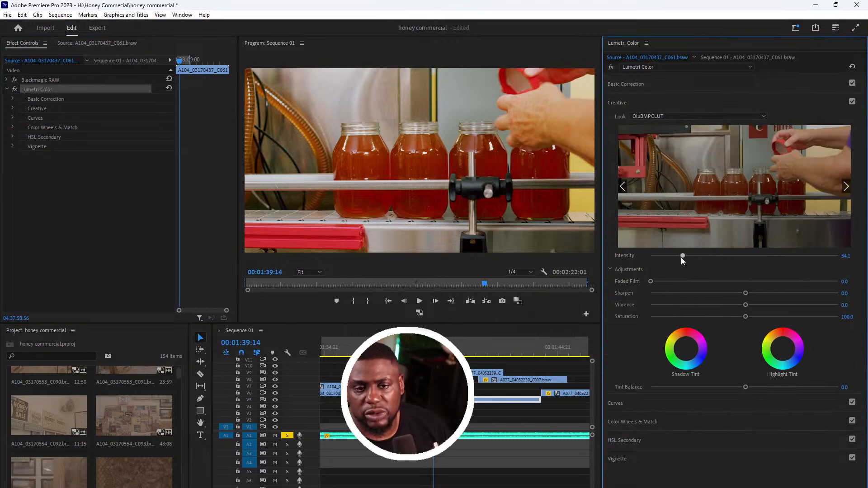
pyautogui.moveTo(683, 257); pyautogui.dragTo(668, 257)
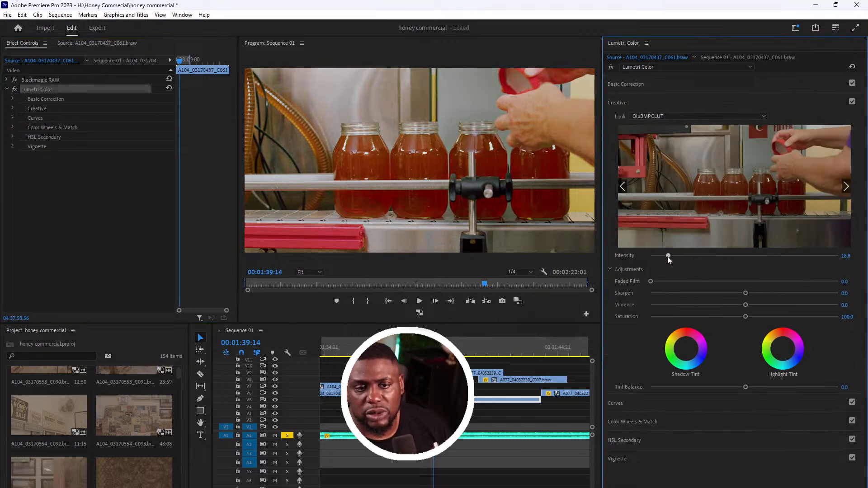
# - Raise the creative Vibrance to 13.5 and Saturation to about 116 on the source of A104_03170437_C061.braw
pyautogui.click(661, 93)
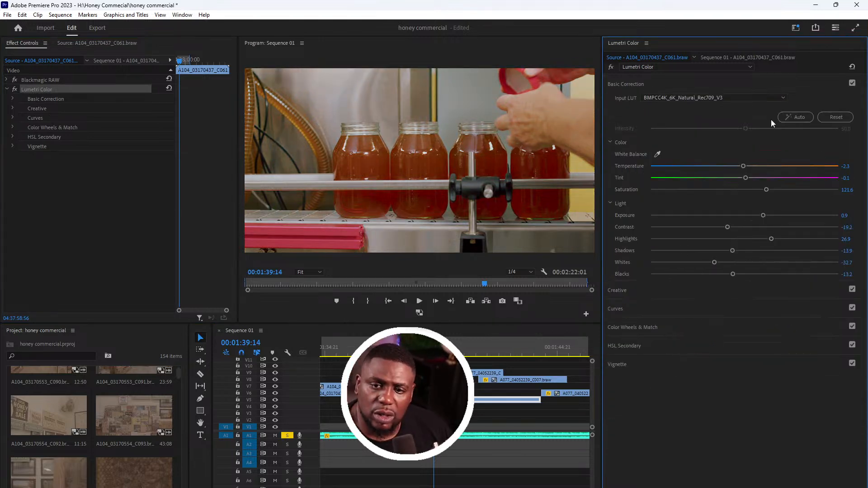
pyautogui.click(696, 293)
pyautogui.moveTo(745, 304); pyautogui.dragTo(761, 307)
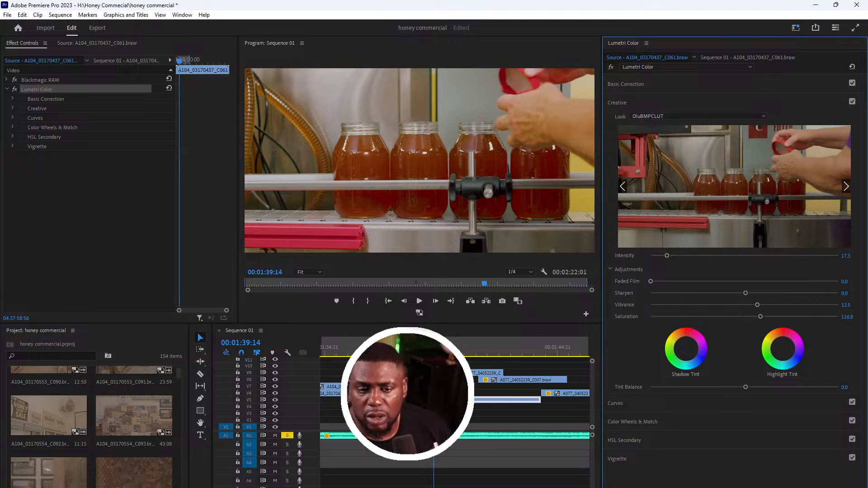
# - Replay the jar capping shot into the following ungraded conveyor shot
pyautogui.click(397, 347)
pyautogui.press('space')
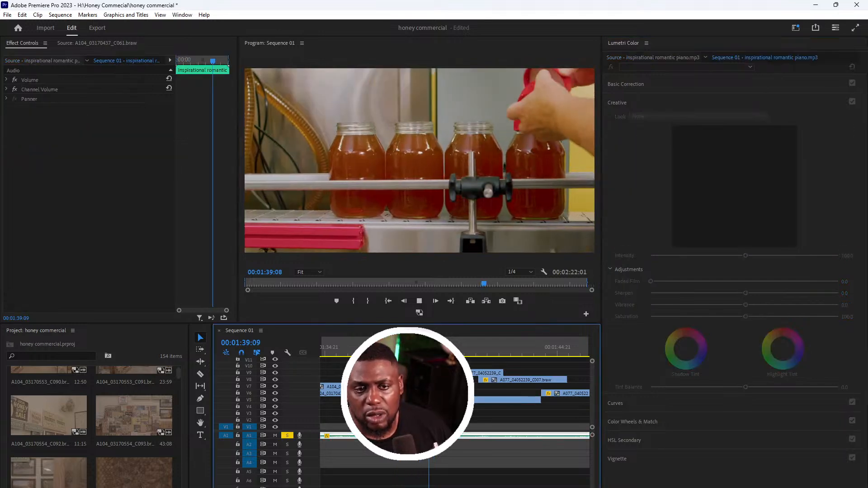
pyautogui.press('space')
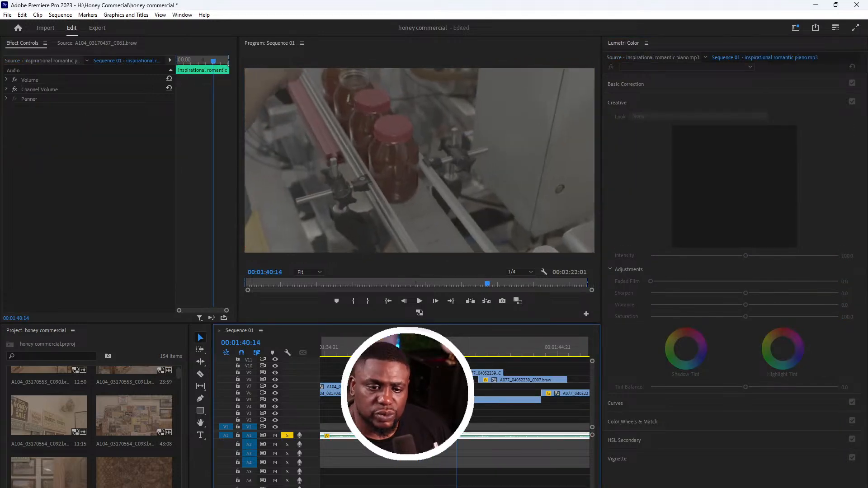
# - Set the Blackmagic RAW source settings of A077_04052239_C007.braw to decode using Clip with the Rec.709 color space
pyautogui.click(26, 61)
pyautogui.click(118, 92)
pyautogui.click(129, 112)
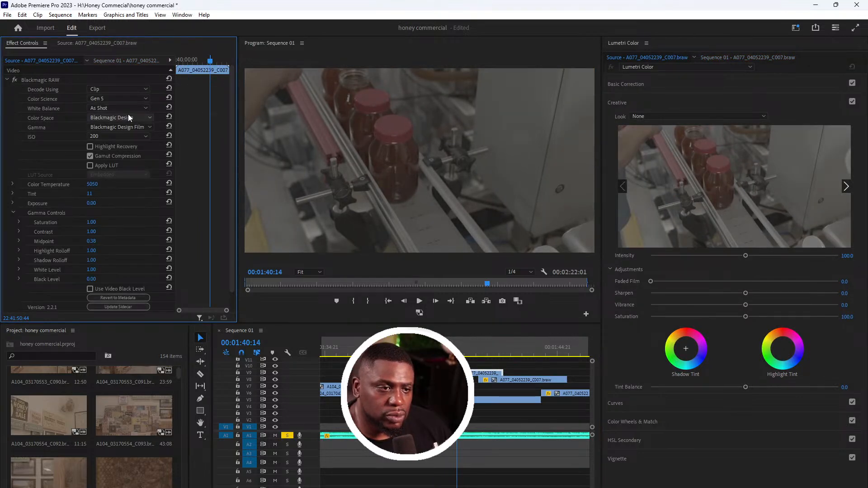
pyautogui.click(119, 116)
pyautogui.click(107, 136)
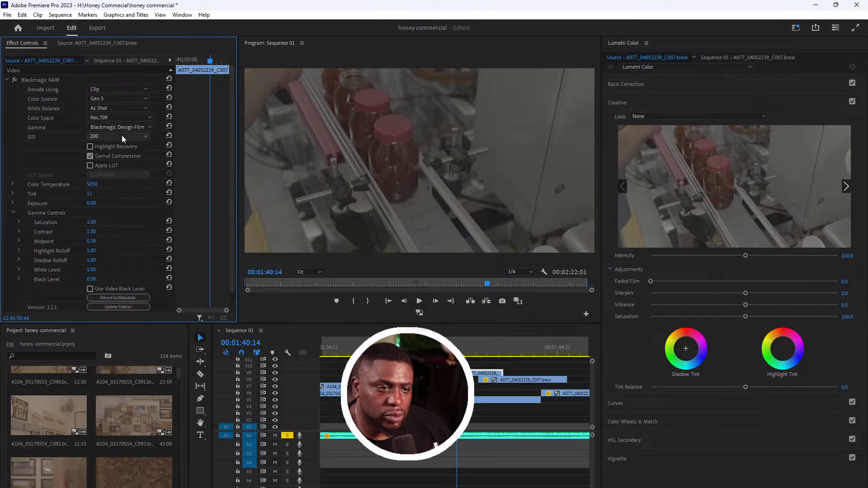
# - Apply the BMPCC4K_6K_Natural_Rec709_V3 input LUT and the OluBMPCLUT creative look to the source of A077_04052239_C007.braw
pyautogui.click(658, 86)
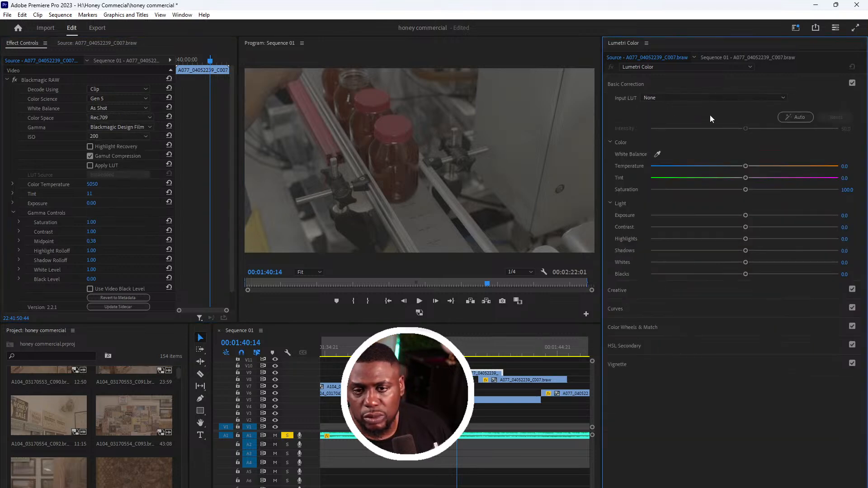
pyautogui.click(709, 97)
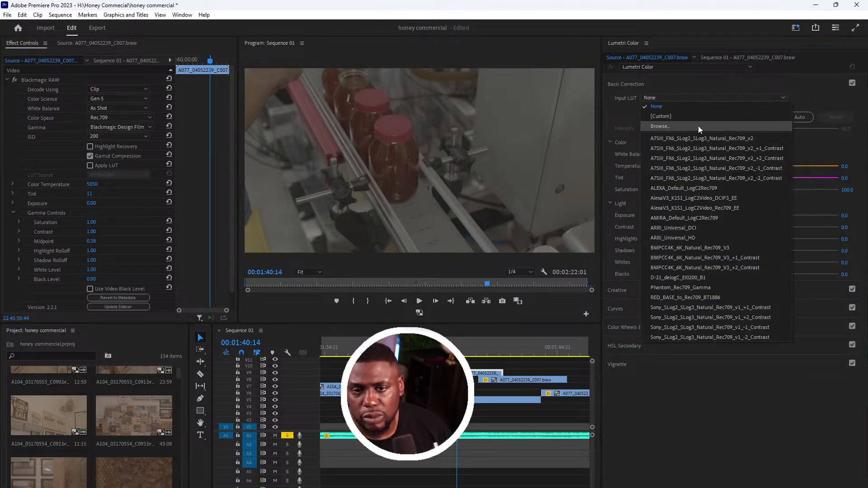
pyautogui.click(708, 250)
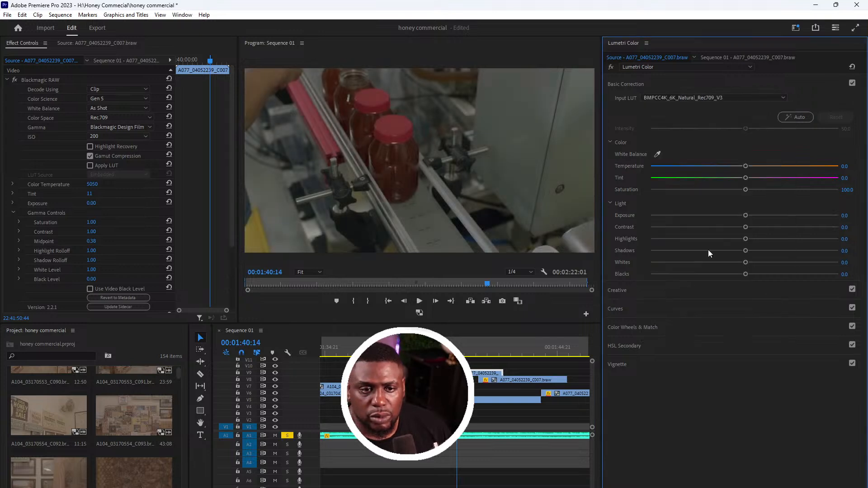
pyautogui.click(651, 290)
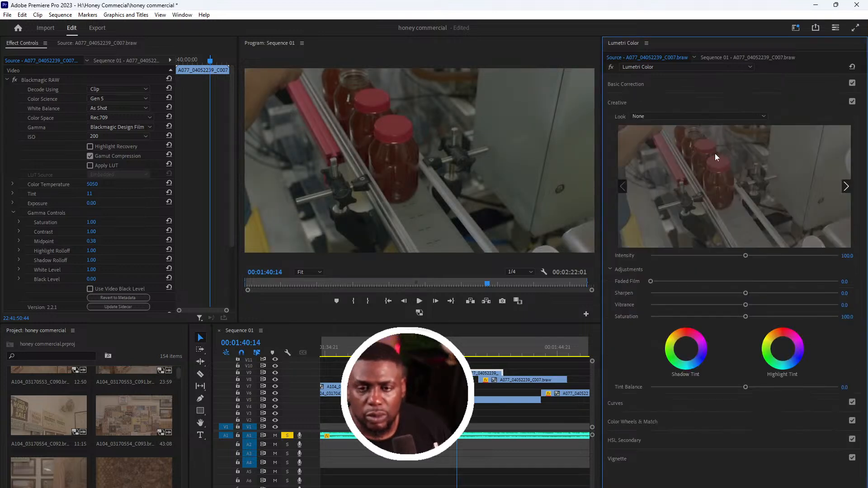
pyautogui.click(672, 116)
pyautogui.click(676, 365)
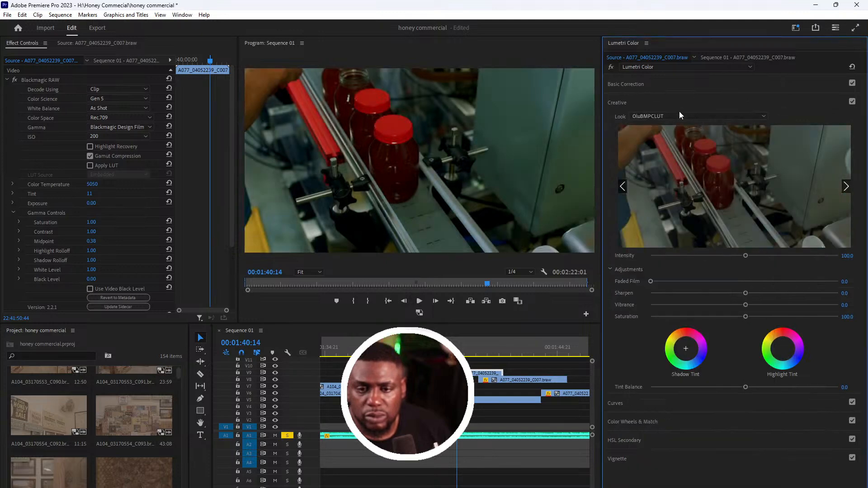
# - Apply the automatic basic correction, then set Shadows and Highlights to 8.7, Contrast to -33.7, Whites to 1.9 and Blacks to -6.7
pyautogui.click(646, 84)
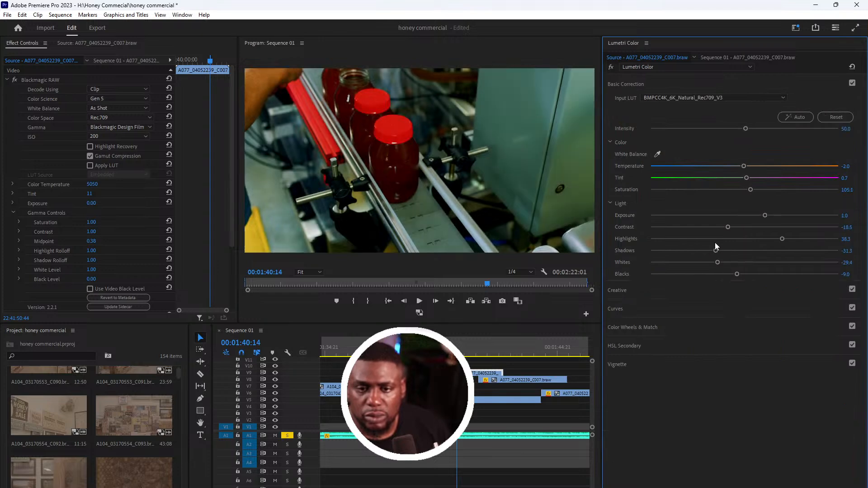
pyautogui.click(752, 251)
pyautogui.click(752, 239)
pyautogui.moveTo(708, 230)
pyautogui.mouseDown()
pyautogui.moveTo(755, 229)
pyautogui.moveTo(712, 229)
pyautogui.mouseUp()
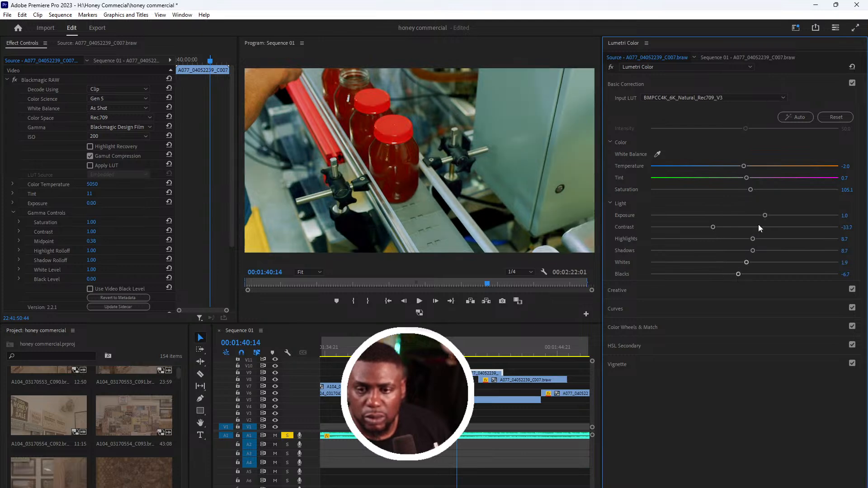
# - Try ISO 400 and 250 in the Blackmagic RAW settings, settle on 320, and lower the Lumetri Highlights to -3.8
pyautogui.click(100, 136)
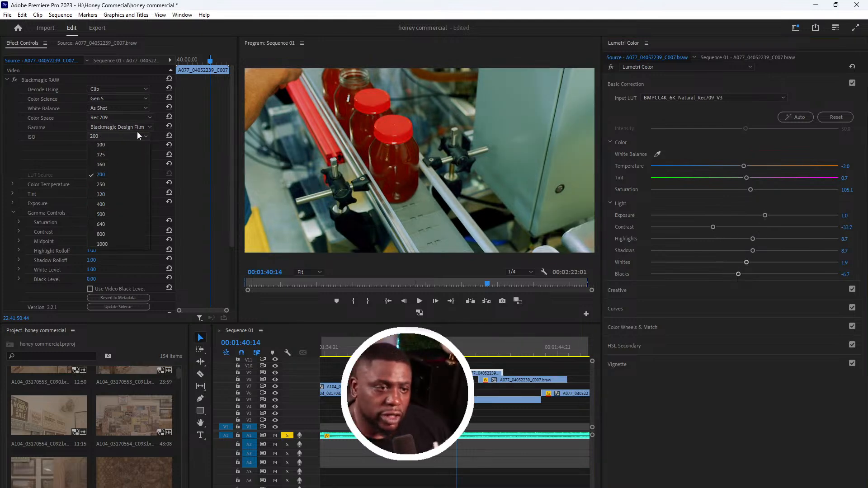
pyautogui.click(117, 174)
pyautogui.click(108, 135)
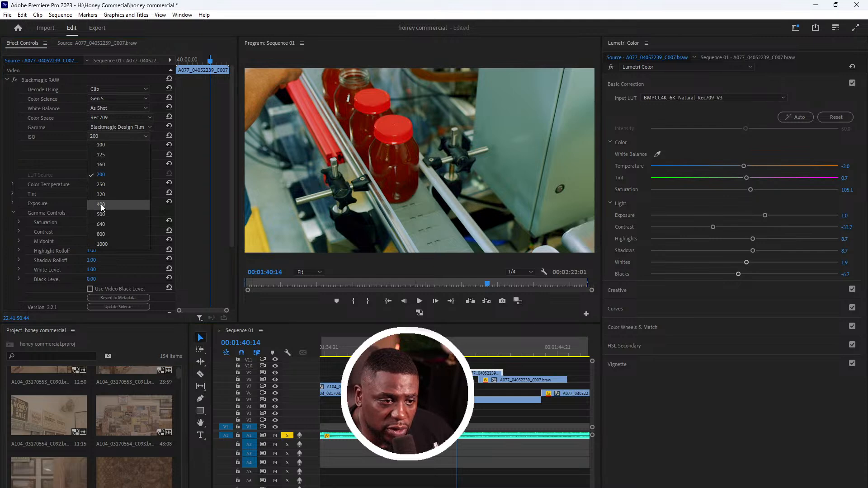
pyautogui.click(102, 206)
pyautogui.click(119, 136)
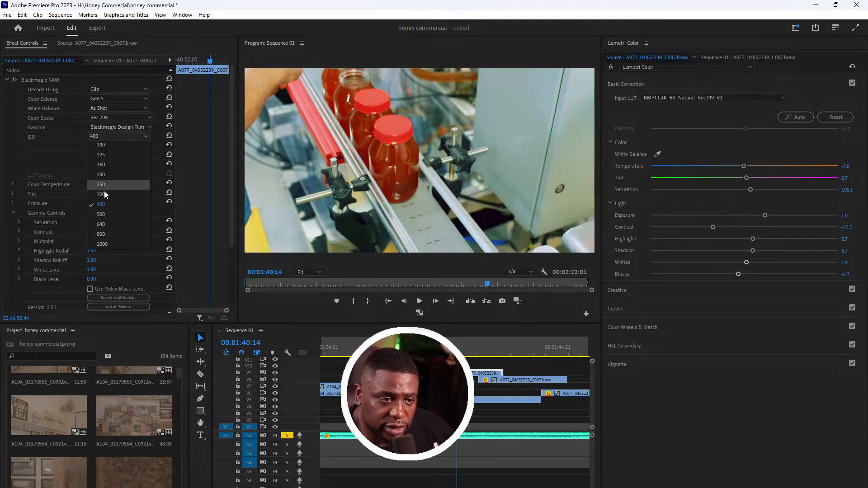
pyautogui.click(104, 187)
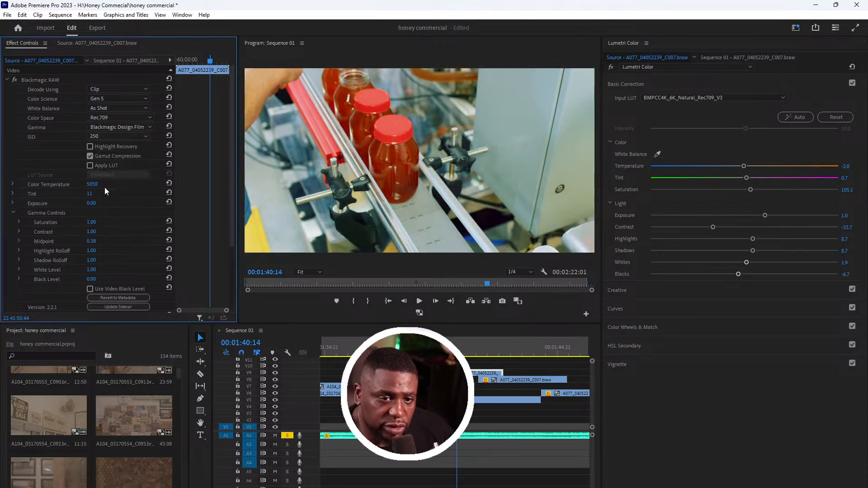
pyautogui.click(123, 137)
pyautogui.click(110, 194)
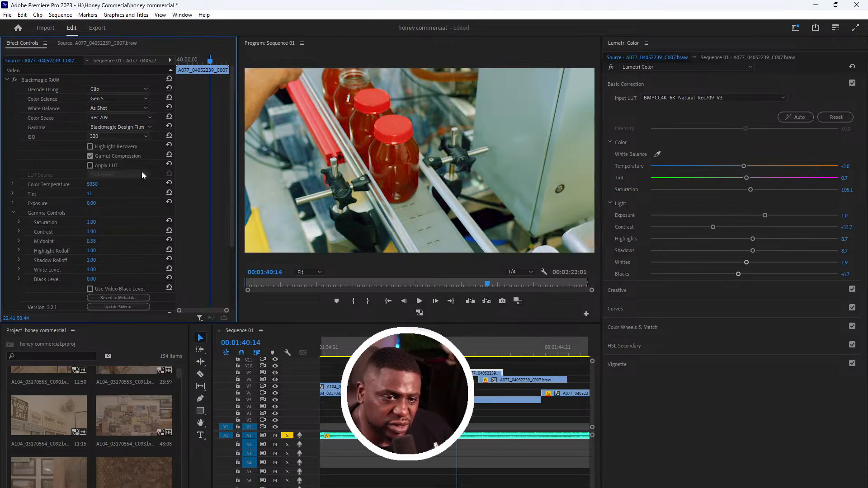
pyautogui.click(741, 241)
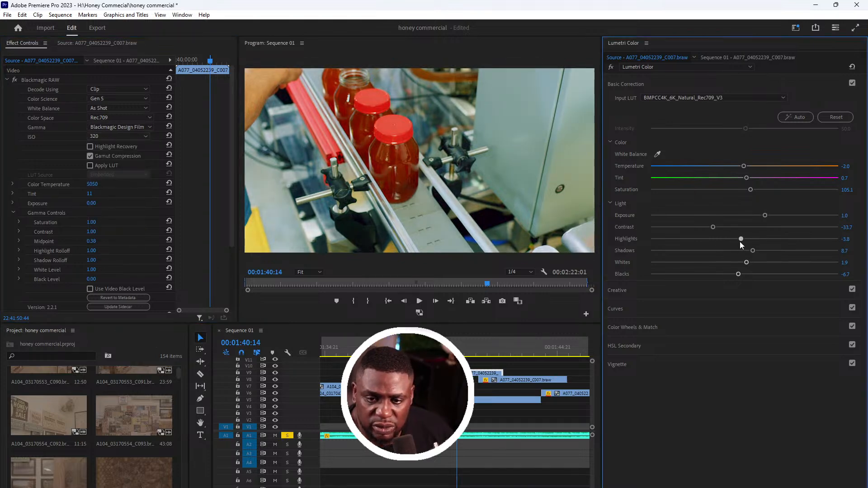
# - Play the sequence from the graded conveyor shot through the following shots to the next ungraded clip at 00:01:52:11
pyautogui.click(438, 347)
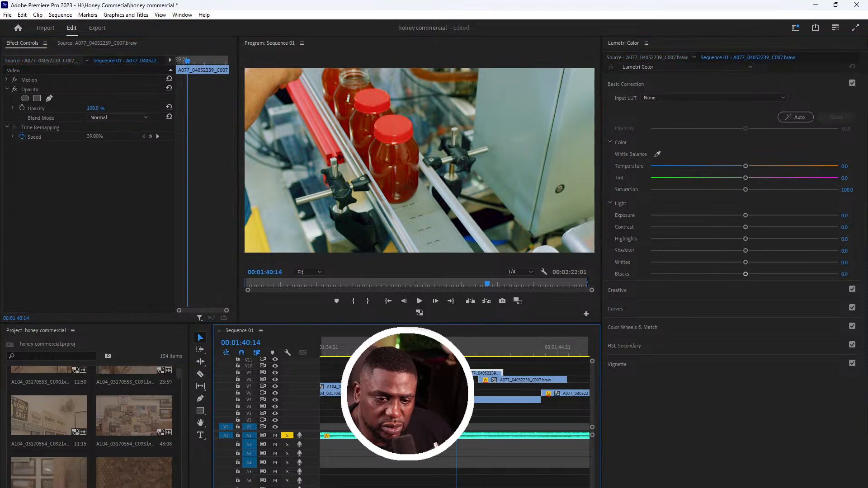
pyautogui.press('space')
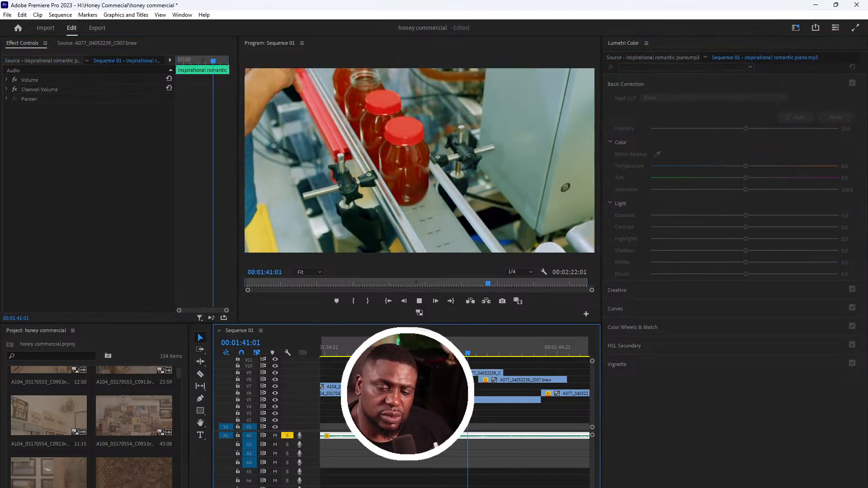
pyautogui.press('space')
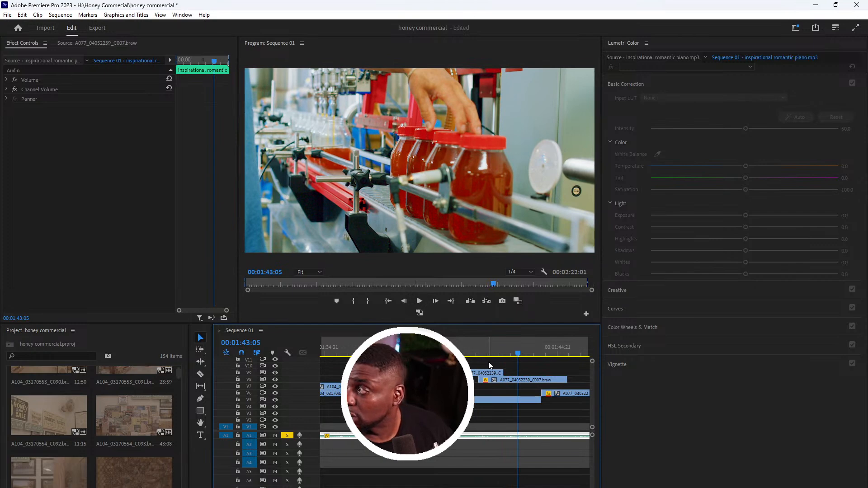
pyautogui.press('space')
pyautogui.press('-')
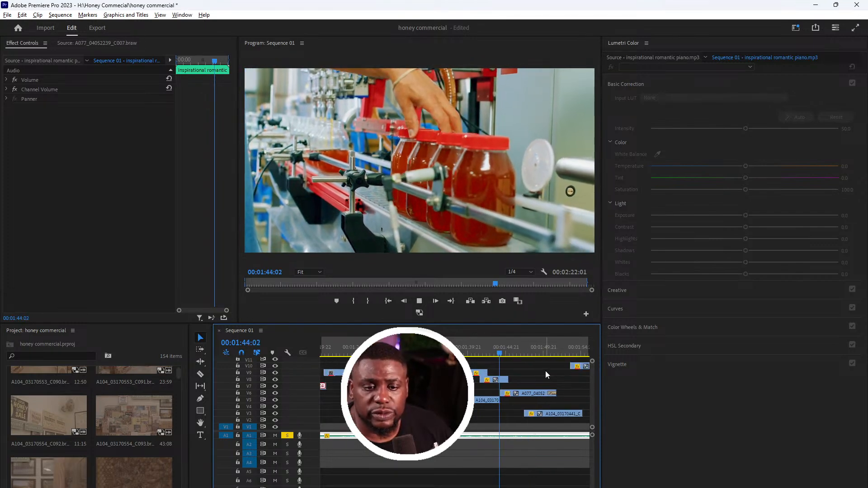
pyautogui.press('-')
pyautogui.press('=')
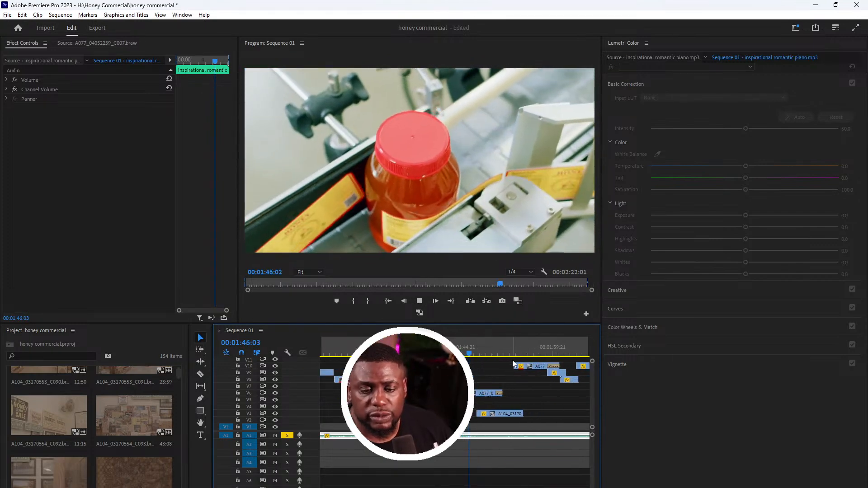
pyautogui.press('-')
pyautogui.press('=')
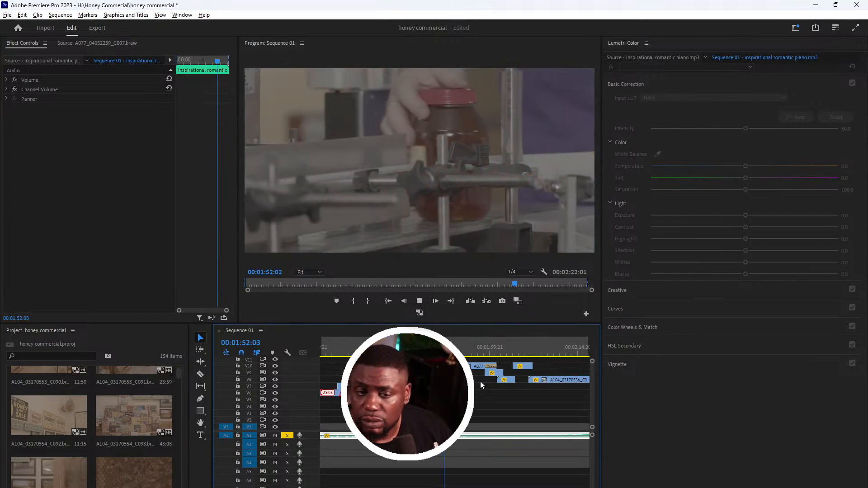
pyautogui.hotkey('alt', 'space')
pyautogui.moveTo(447, 347); pyautogui.dragTo(442, 347)
pyautogui.press('space')
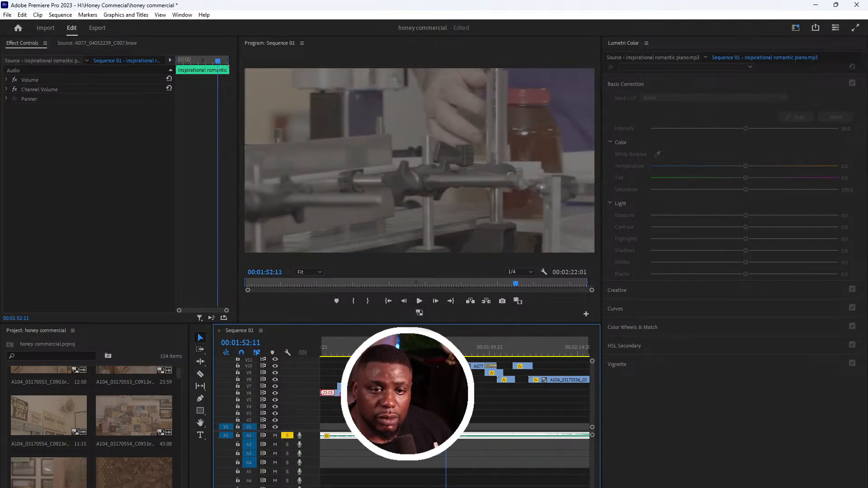
pyautogui.click(418, 366)
pyautogui.click(45, 60)
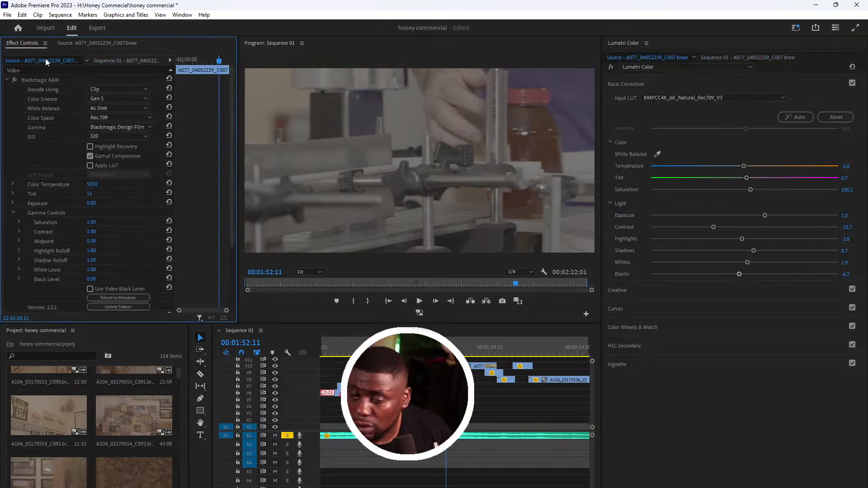
pyautogui.rightClick(48, 77)
pyautogui.click(41, 77)
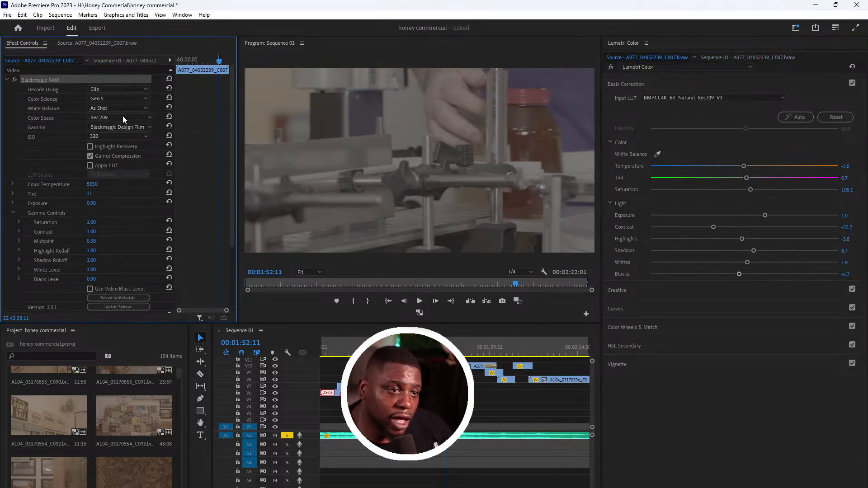
# - Set the Blackmagic RAW source settings of A104_03170441_C065.braw to decode using Clip with the Rec.709 color space
pyautogui.click(441, 373)
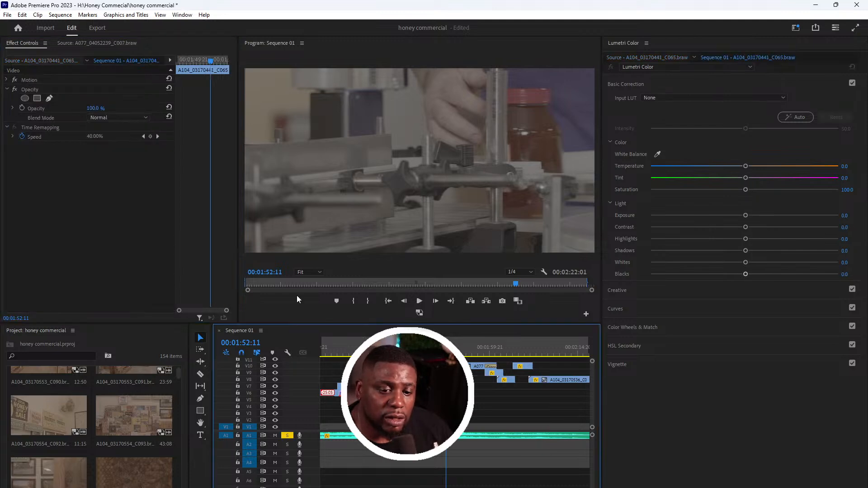
pyautogui.click(26, 59)
pyautogui.click(125, 90)
pyautogui.click(126, 109)
pyautogui.click(139, 118)
pyautogui.click(133, 136)
# - Paste the copied Lumetri Color grade onto the source of A104_03170441_C065.braw and play the sequence through that shot
pyautogui.click(7, 80)
pyautogui.rightClick(79, 101)
pyautogui.click(102, 165)
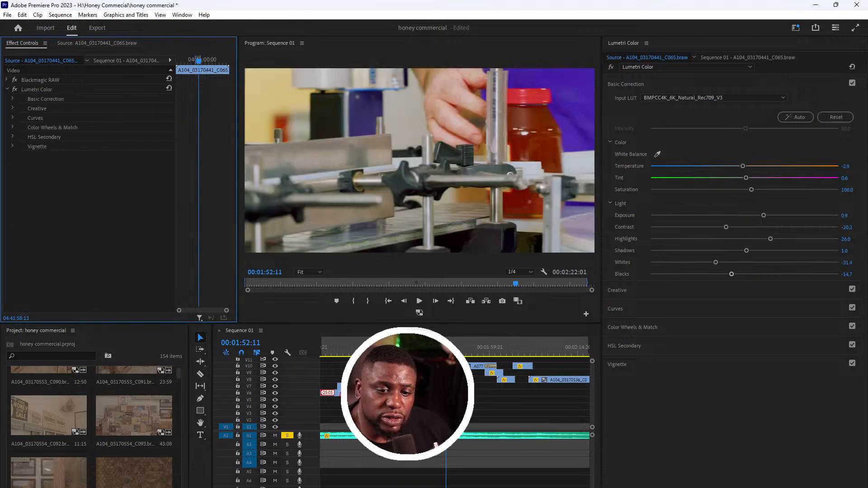
pyautogui.click(429, 347)
pyautogui.press('space')
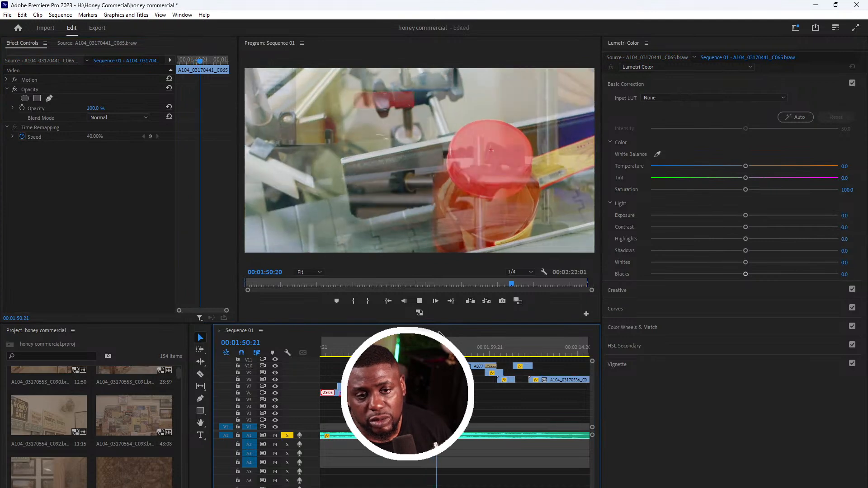
# - Set the source Lumetri grade of the jar-packing clip A077_04052239_C007.braw to Exposure 0.7, Highlights -33.7, Shadows 1.0 and Whites -4.8
pyautogui.click(484, 369)
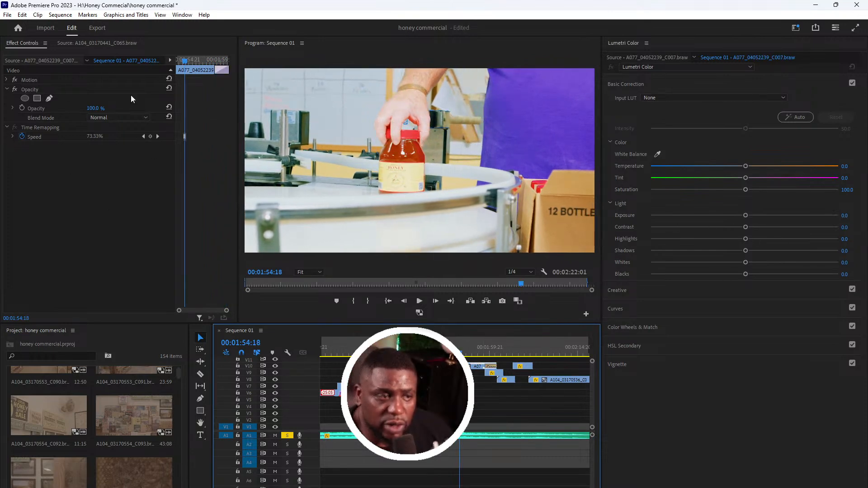
pyautogui.click(51, 59)
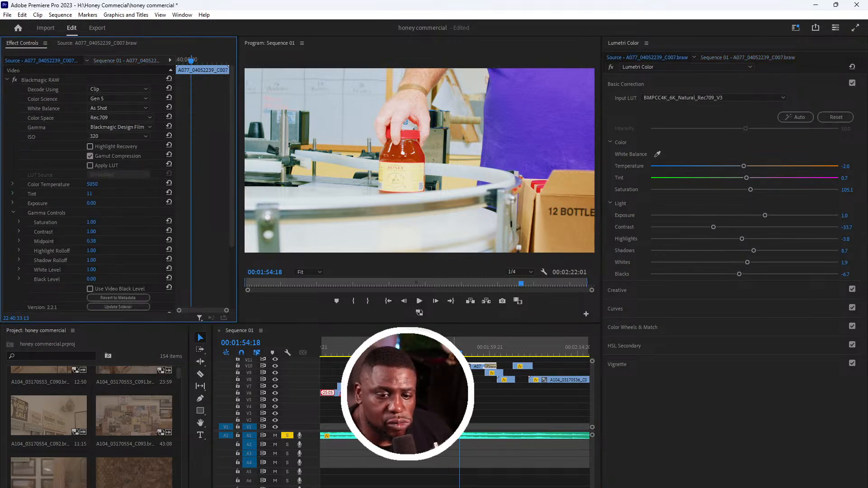
pyautogui.moveTo(742, 239); pyautogui.dragTo(727, 252)
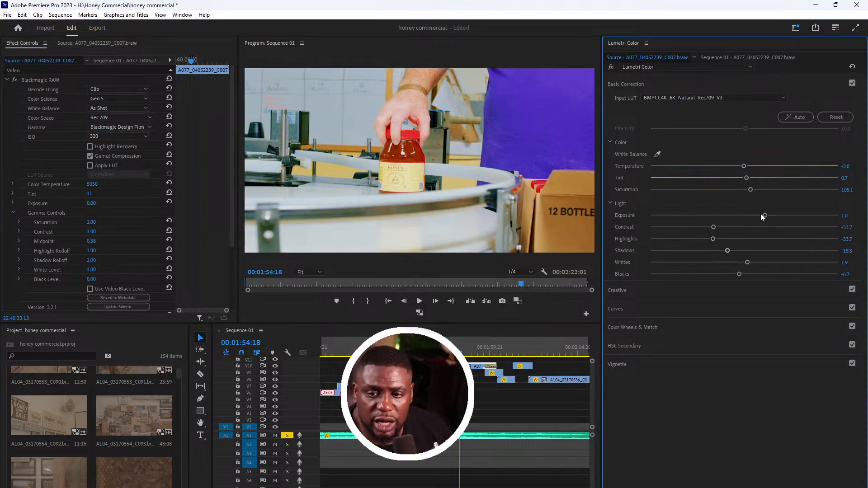
pyautogui.moveTo(756, 215); pyautogui.dragTo(758, 215)
pyautogui.moveTo(748, 262)
pyautogui.mouseDown()
pyautogui.moveTo(731, 262)
pyautogui.moveTo(748, 251)
pyautogui.mouseUp()
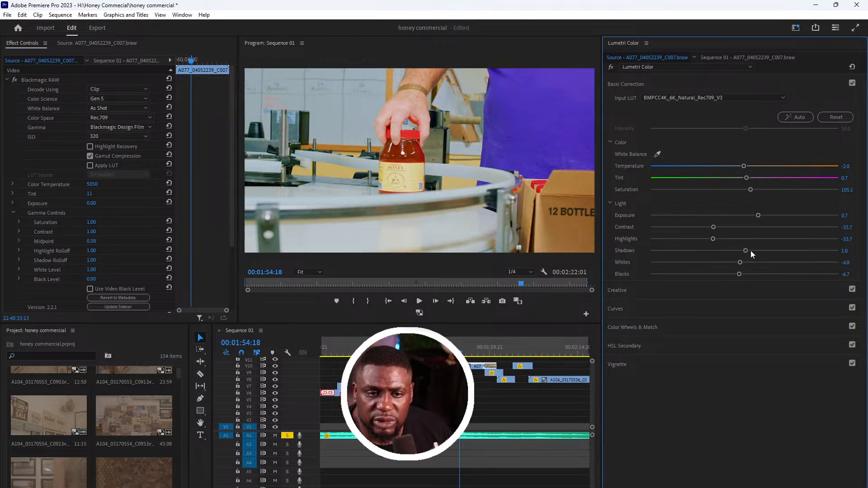
# - Play the sequence from the jar-packing shot to the ungraded honey bottle shelf clip at 00:02:00:21 and select that clip
pyautogui.click(449, 347)
pyautogui.press('space')
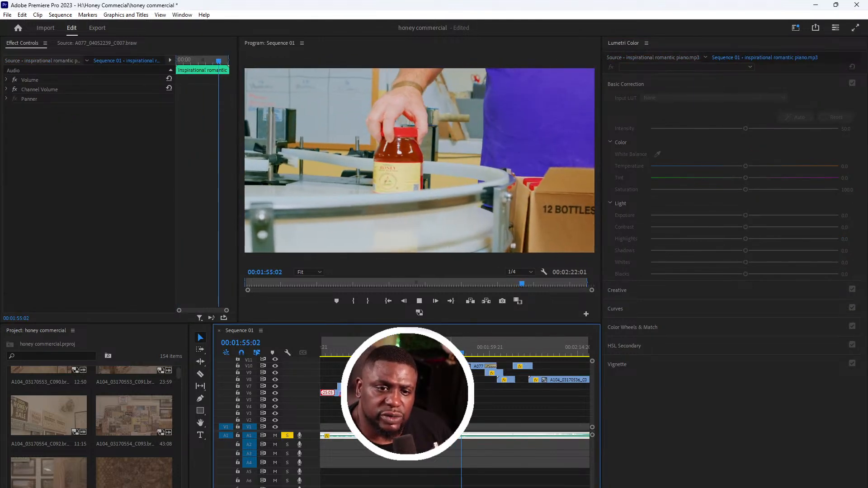
pyautogui.press('-')
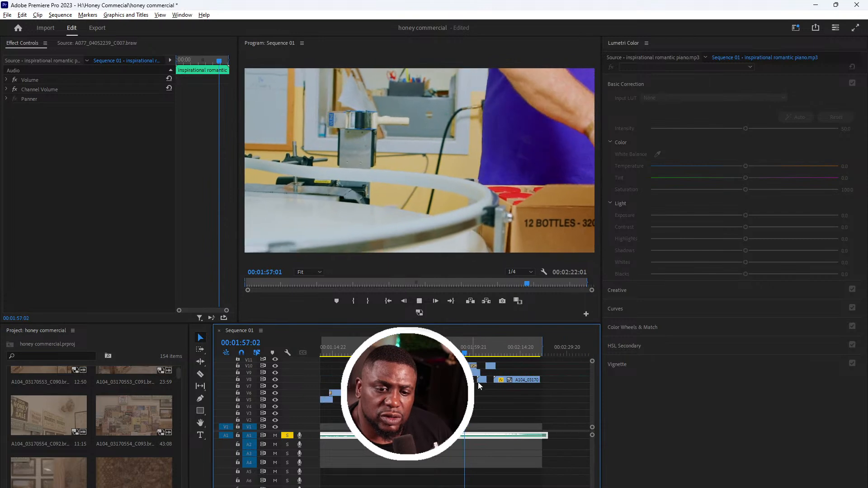
pyautogui.press('=')
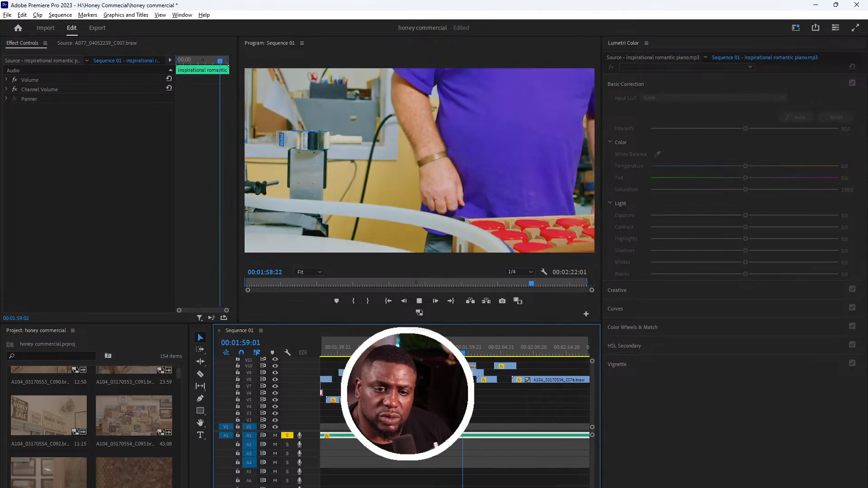
pyautogui.press('=')
pyautogui.click(478, 376)
pyautogui.press('space')
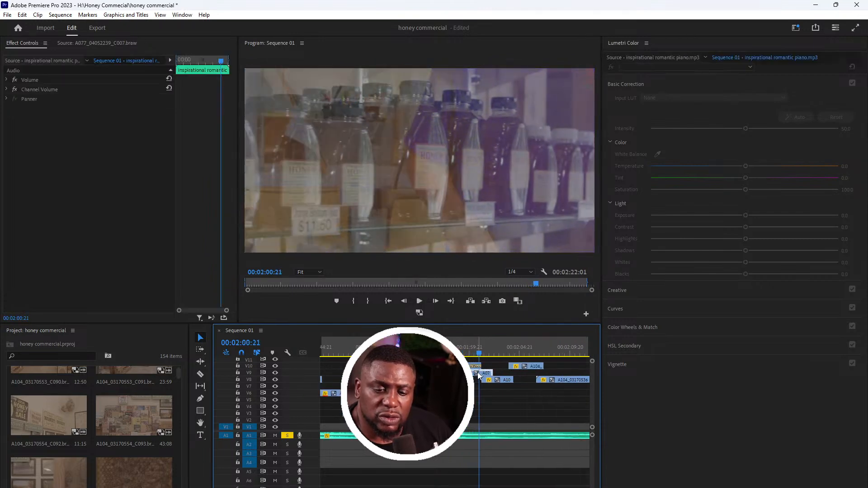
# - Set the Blackmagic RAW source settings of A077_04052319_C020.braw to decode using Clip with the Rec.709 color space
pyautogui.click(59, 60)
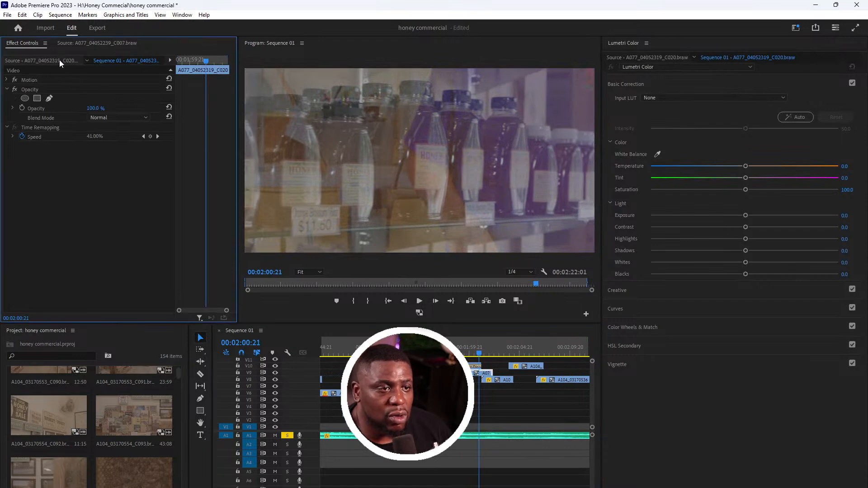
pyautogui.click(116, 89)
pyautogui.click(111, 108)
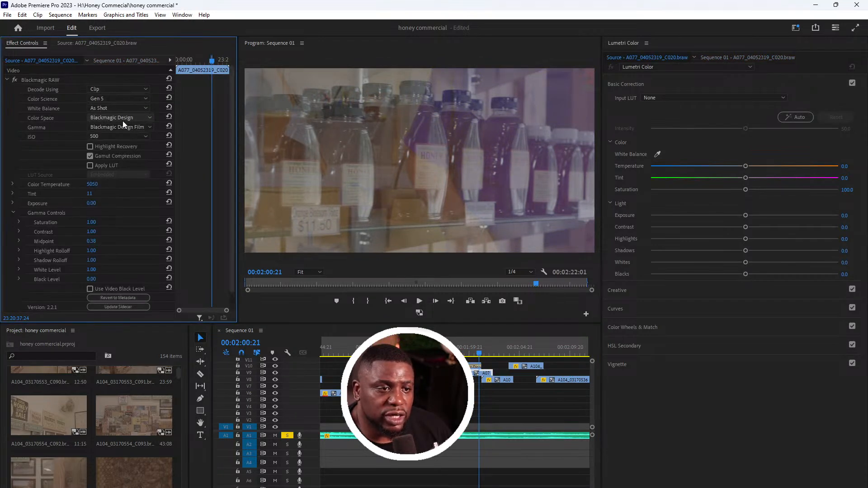
pyautogui.scroll(-3, 373, 398)
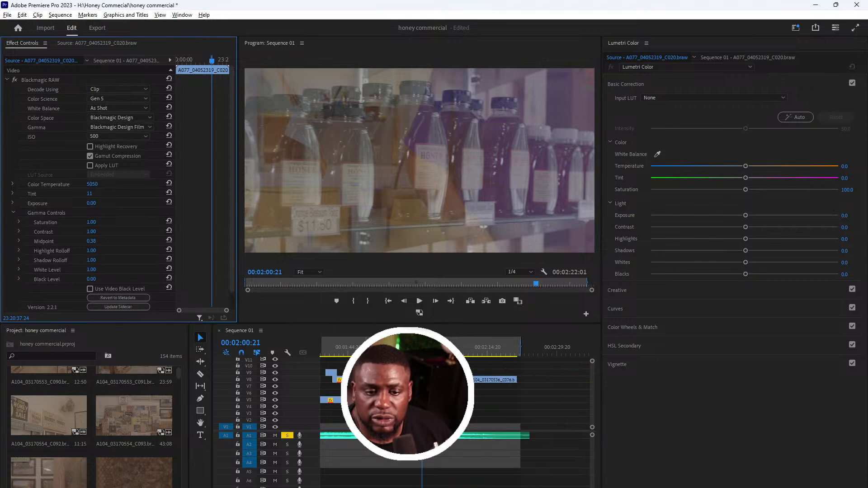
pyautogui.scroll(4, 398, 398)
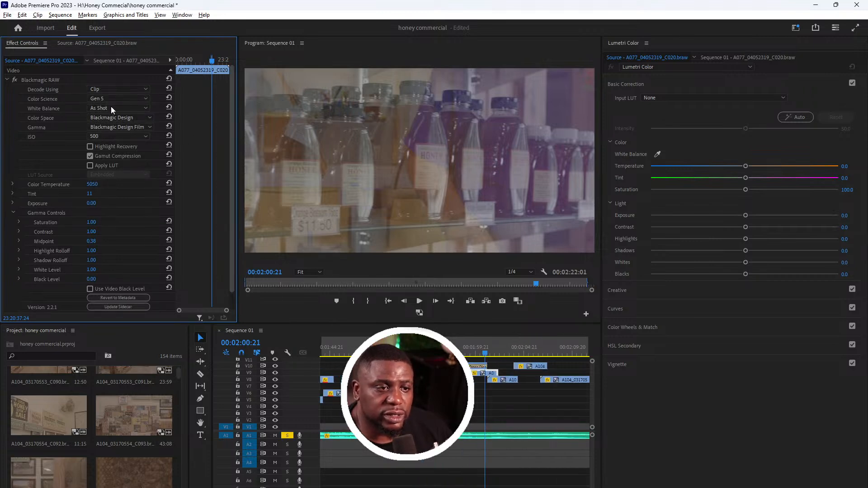
pyautogui.click(113, 118)
pyautogui.click(112, 137)
pyautogui.click(105, 135)
pyautogui.click(105, 136)
# - Paste the copied Lumetri Color grade onto the source of A077_04052319_C020.braw
pyautogui.click(7, 80)
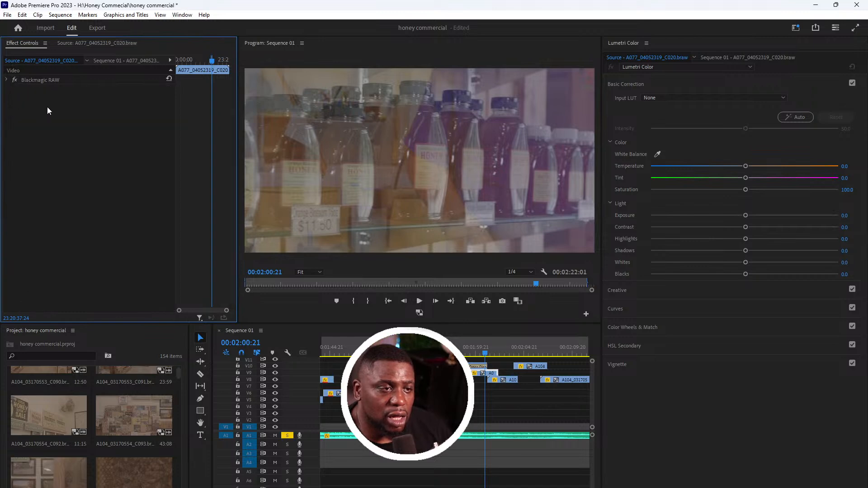
pyautogui.rightClick(51, 101)
pyautogui.click(88, 167)
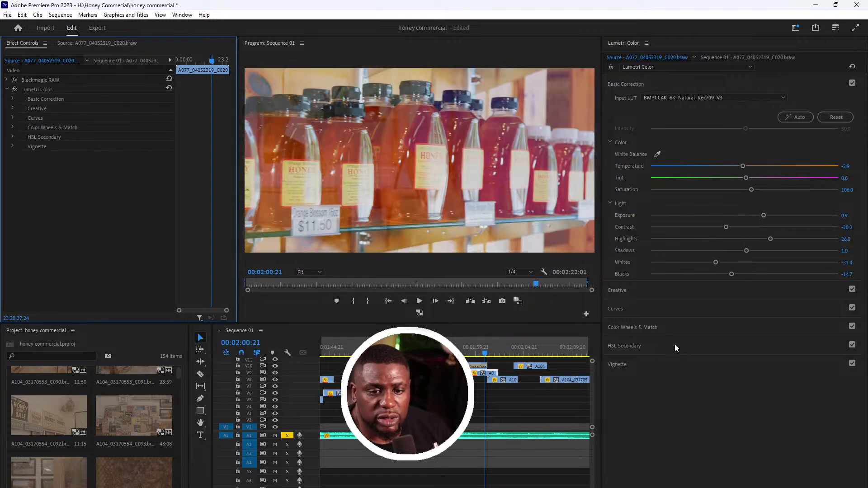
# - Play from the graded honey bottle shot into the jam jar shot, replaying the transition from 00:02:02:03
pyautogui.click(520, 396)
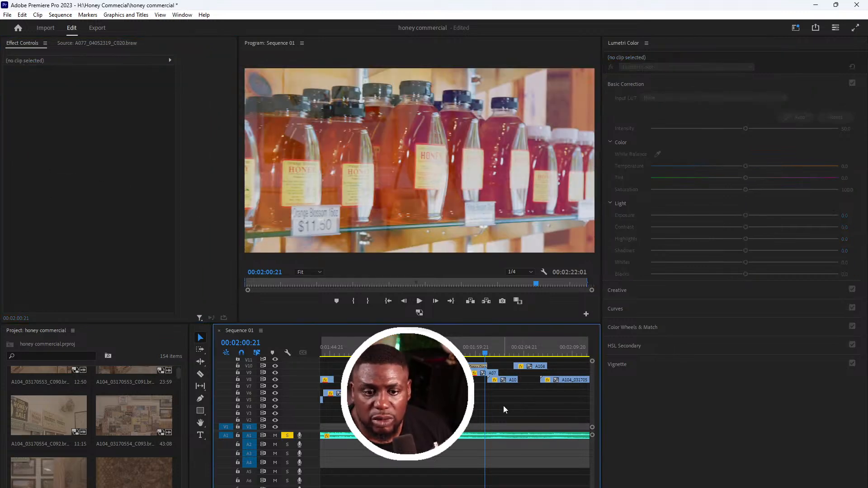
pyautogui.press('space')
pyautogui.press('-')
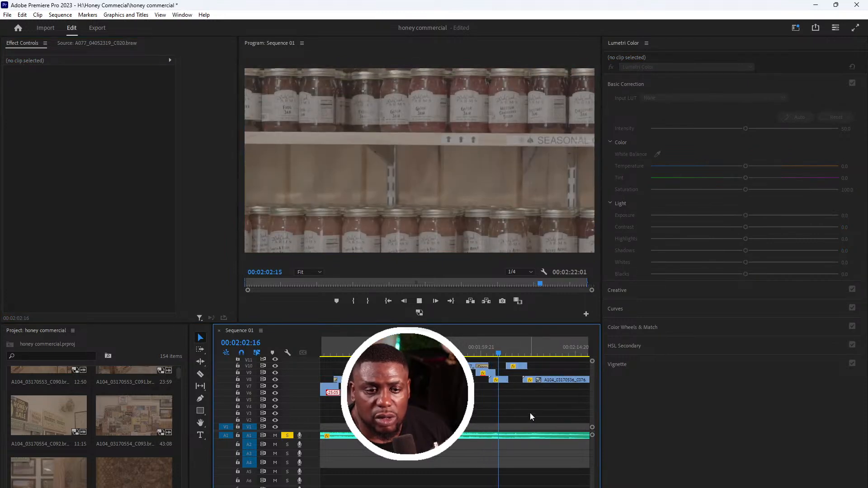
pyautogui.click(486, 373)
pyautogui.click(495, 352)
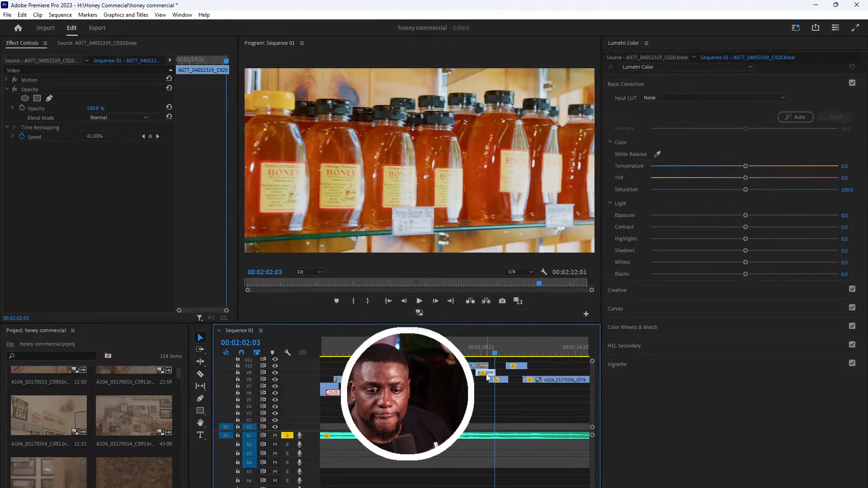
pyautogui.press('space')
pyautogui.press('space')
# - Copy the Lumetri Color effect from the source of the honey bottle clip A077_04052319_C020.braw
pyautogui.click(486, 373)
pyautogui.click(35, 61)
pyautogui.click(39, 89)
pyautogui.click(42, 88)
pyautogui.rightClick(48, 89)
pyautogui.click(99, 143)
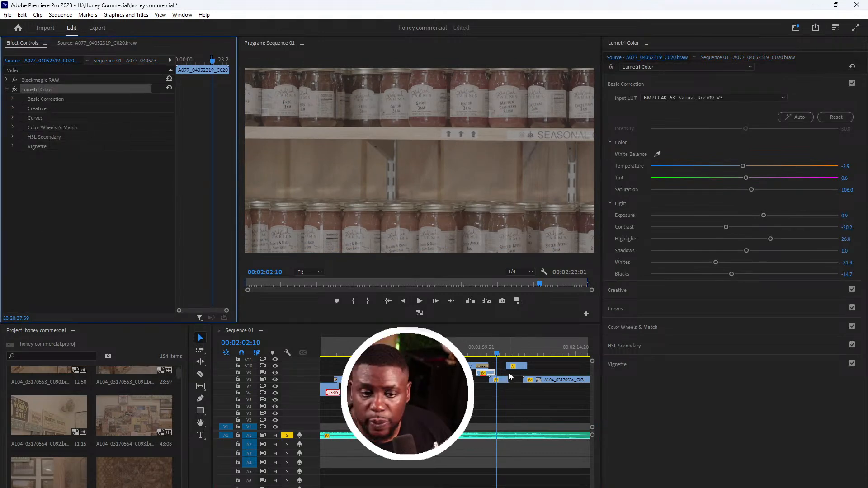
# - Decode the source of A104_03170533_C072.braw using Clip with the Rec.709 color space and paste the copied Lumetri Color grade onto it
pyautogui.click(497, 380)
pyautogui.click(498, 381)
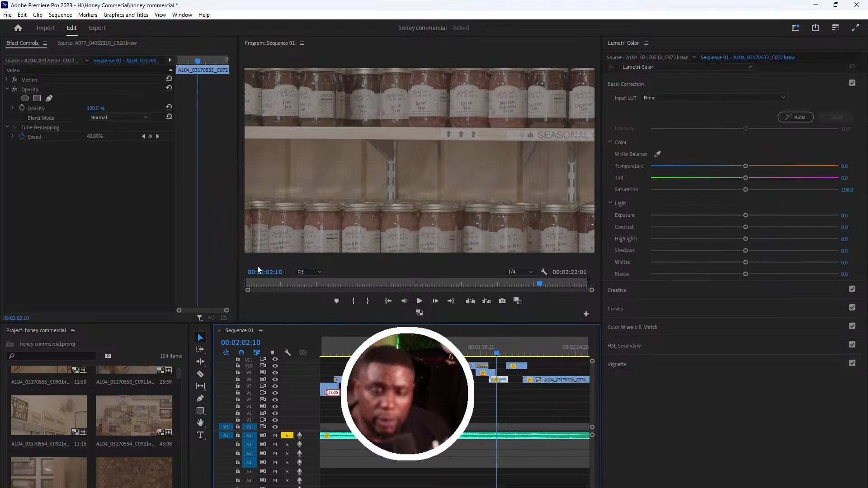
pyautogui.click(40, 60)
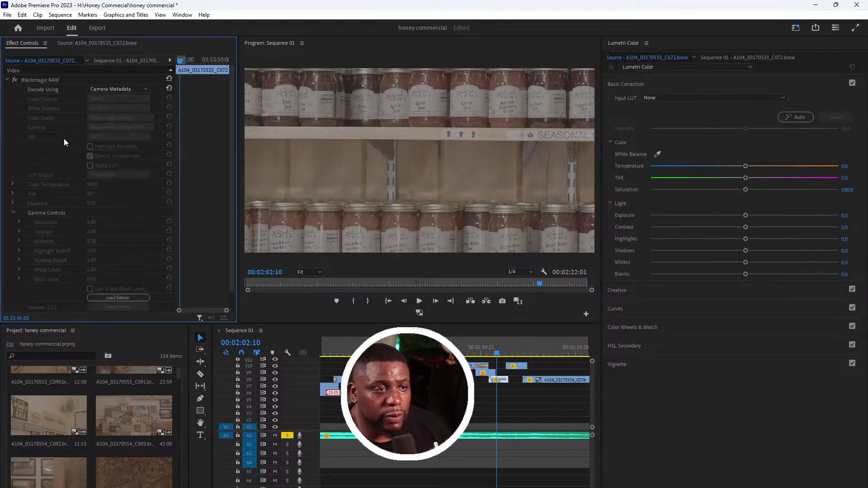
pyautogui.click(110, 92)
pyautogui.click(112, 109)
pyautogui.click(113, 116)
pyautogui.click(120, 140)
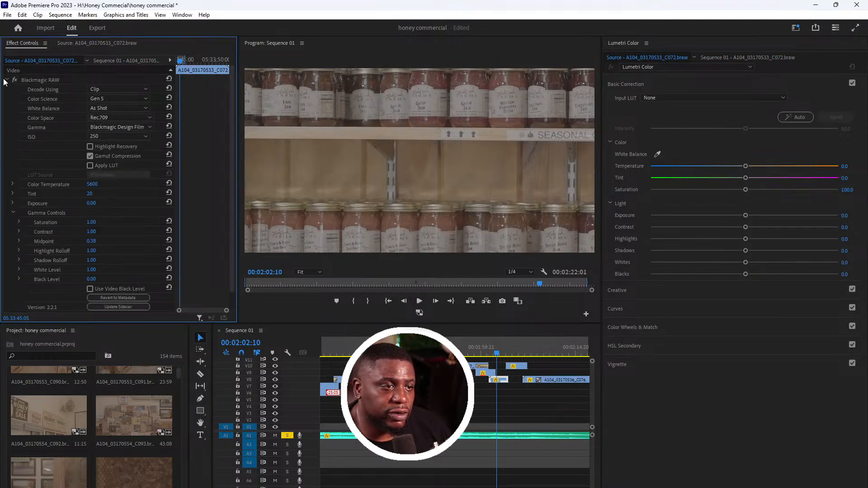
pyautogui.rightClick(9, 84)
pyautogui.click(50, 178)
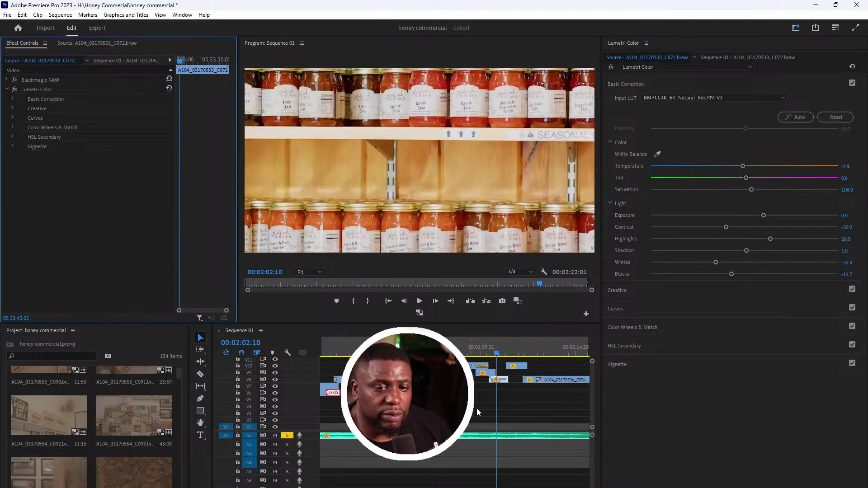
# - Apply the automatic basic correction to the jam jar shot and adjust it to Contrast -14.4, Highlights 6.7, Shadows 13.0, Whites 0.5 and Blacks -8.2
pyautogui.click(793, 117)
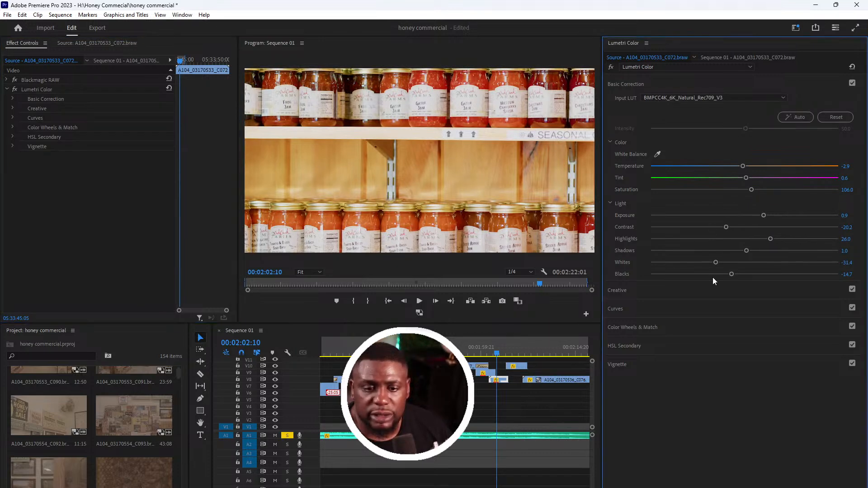
pyautogui.moveTo(733, 249); pyautogui.dragTo(741, 274)
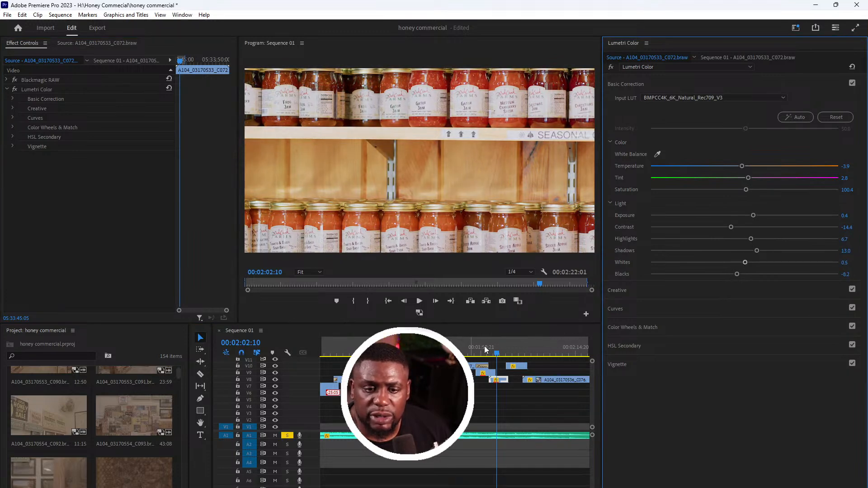
# - Play the sequence from the graded jam jar shot to the next ungraded clip at 00:02:04:06
pyautogui.click(502, 414)
pyautogui.press('space')
pyautogui.press('space')
pyautogui.press('space')
# - Copy the adjusted Lumetri Color effect from the source of A104_03170533_C072.braw
pyautogui.click(500, 386)
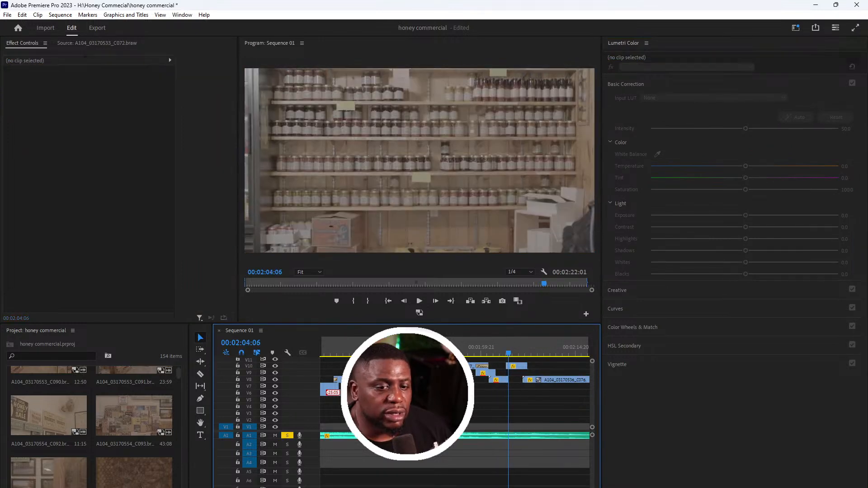
pyautogui.click(500, 382)
pyautogui.click(20, 61)
pyautogui.rightClick(39, 83)
pyautogui.click(29, 86)
pyautogui.rightClick(30, 89)
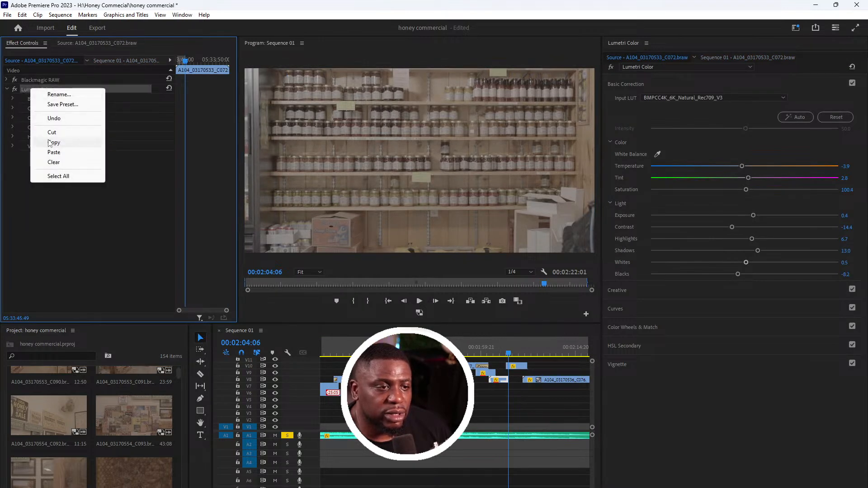
pyautogui.click(53, 142)
# - Paste the copied Lumetri Color effect onto the source of the wide shelf clip A104_03170538_C080.braw
pyautogui.click(511, 366)
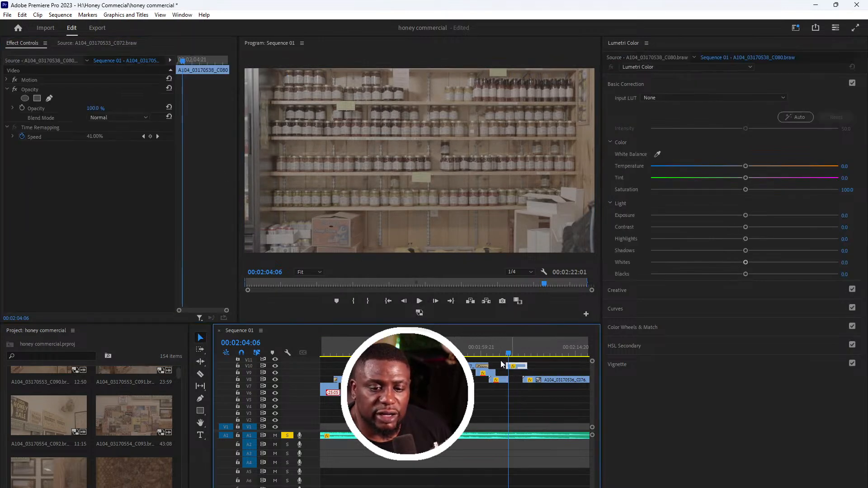
pyautogui.click(44, 60)
pyautogui.click(7, 80)
pyautogui.rightClick(14, 89)
pyautogui.click(45, 155)
# - Set the Blackmagic RAW source settings of A104_03170538_C080.braw to decode using Clip with the Rec.709 color space
pyautogui.click(6, 79)
pyautogui.click(104, 90)
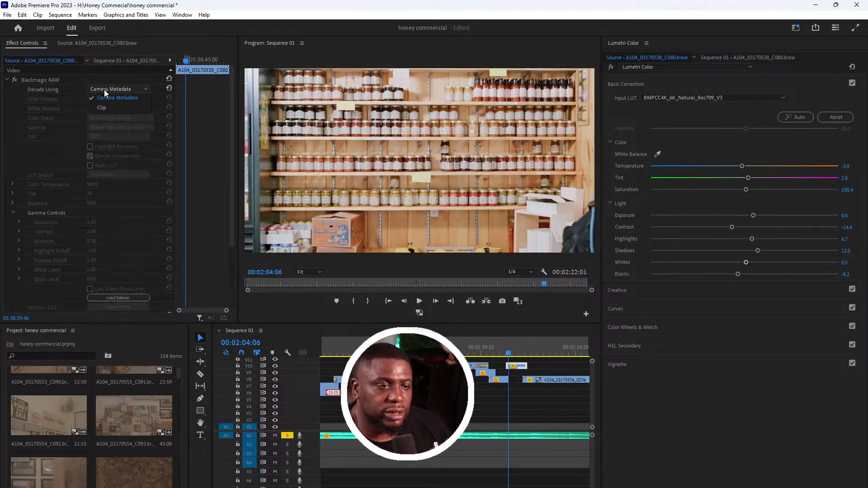
pyautogui.click(105, 108)
pyautogui.click(118, 117)
pyautogui.click(121, 137)
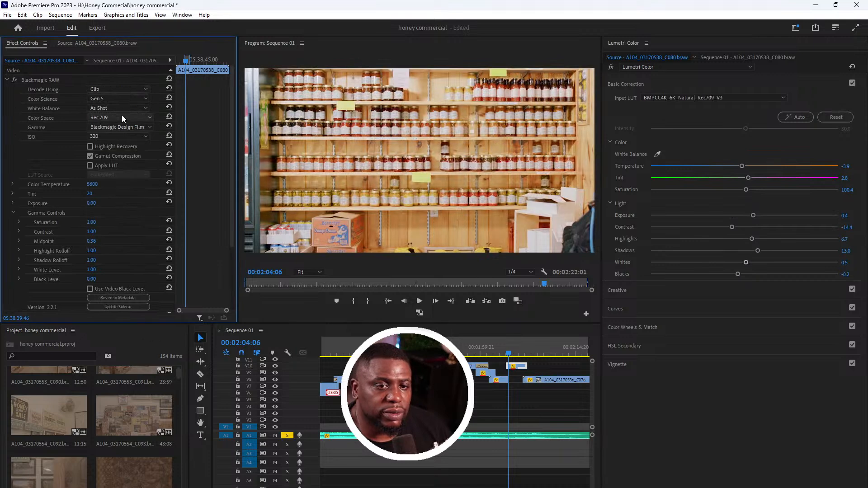
pyautogui.click(6, 80)
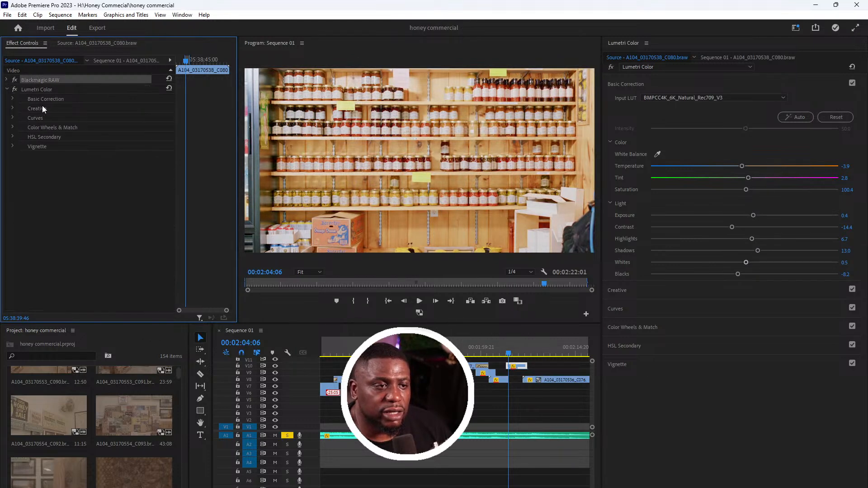
# - Set the wide shelf clip's exposure to 0.1, contrast to 6.3 and highlights to -4.8, and play the shot back
pyautogui.moveTo(753, 243); pyautogui.dragTo(747, 242)
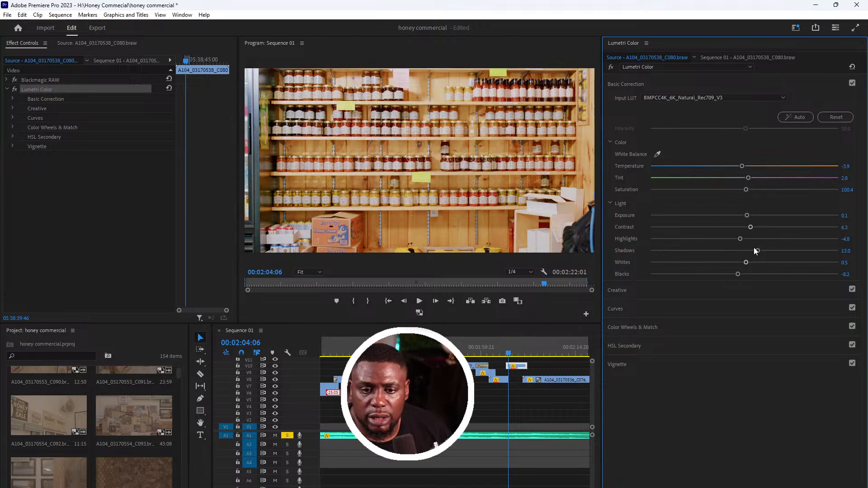
pyautogui.click(503, 350)
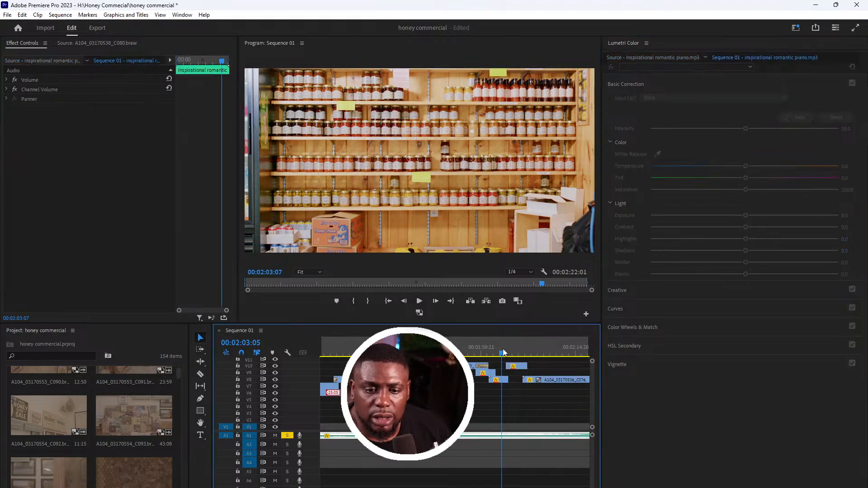
pyautogui.press('space')
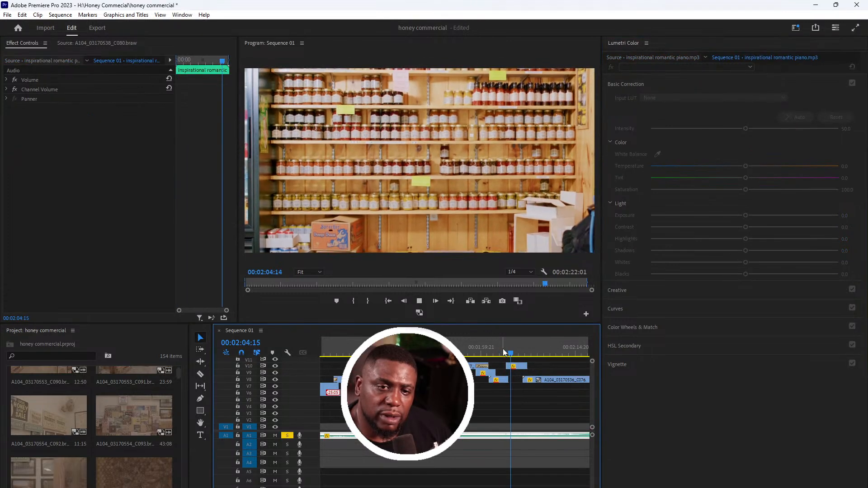
# - Paste the copied Lumetri Color effect onto the source of the honey bottle clip A104_03170536_C076.braw and collapse its effect settings
pyautogui.scroll(-1, 444, 397)
pyautogui.scroll(-2, 427, 398)
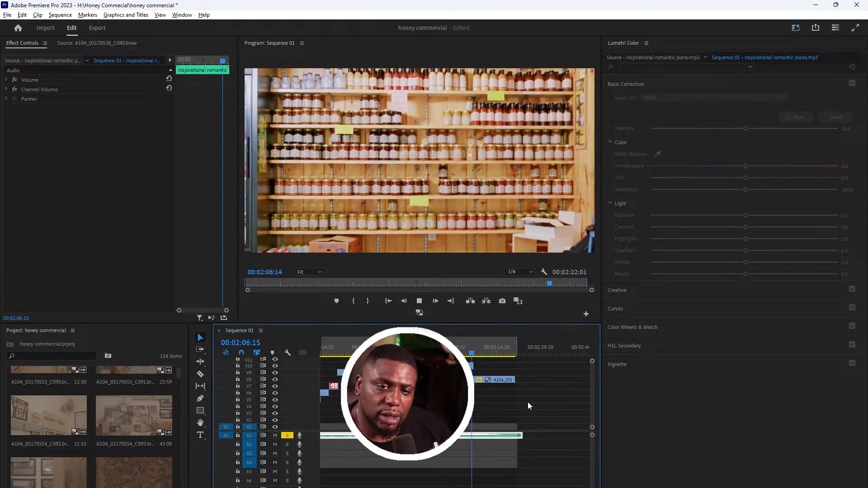
pyautogui.scroll(3, 510, 400)
pyautogui.click(476, 381)
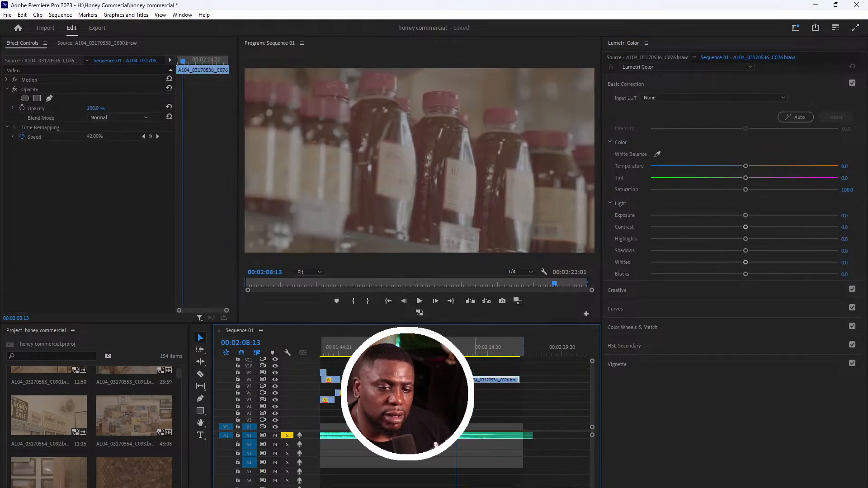
pyautogui.click(47, 61)
pyautogui.rightClick(38, 92)
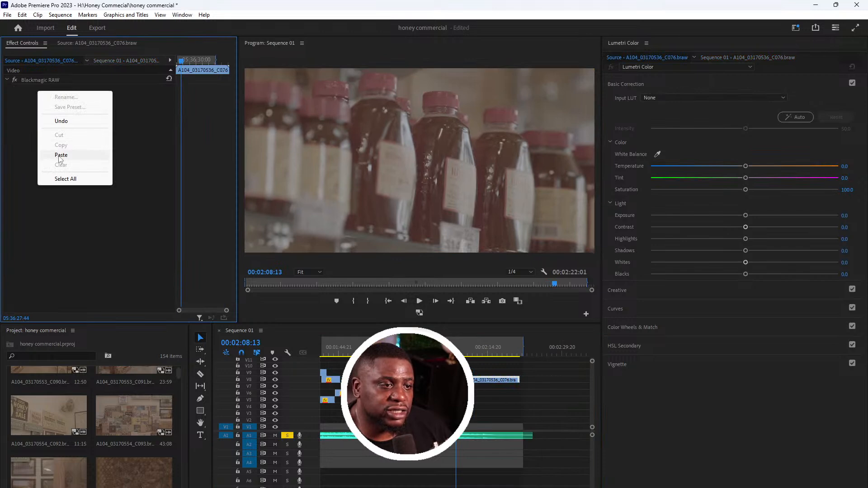
pyautogui.click(74, 155)
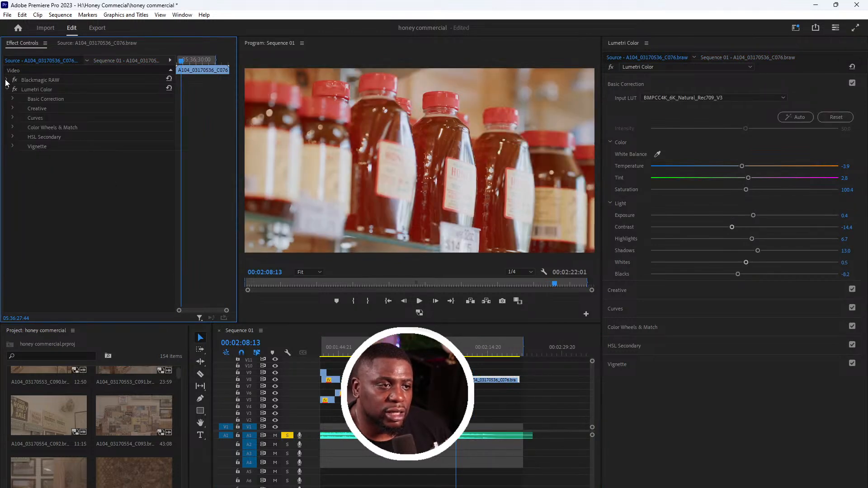
pyautogui.click(33, 82)
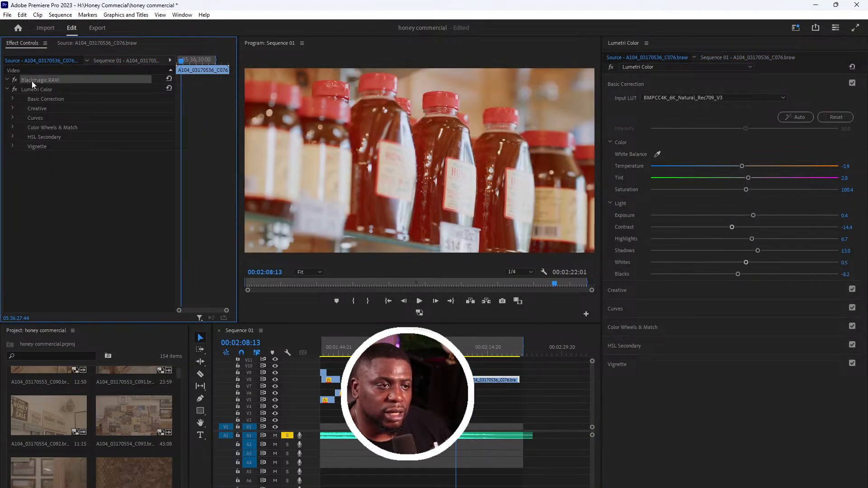
pyautogui.click(5, 91)
pyautogui.click(6, 90)
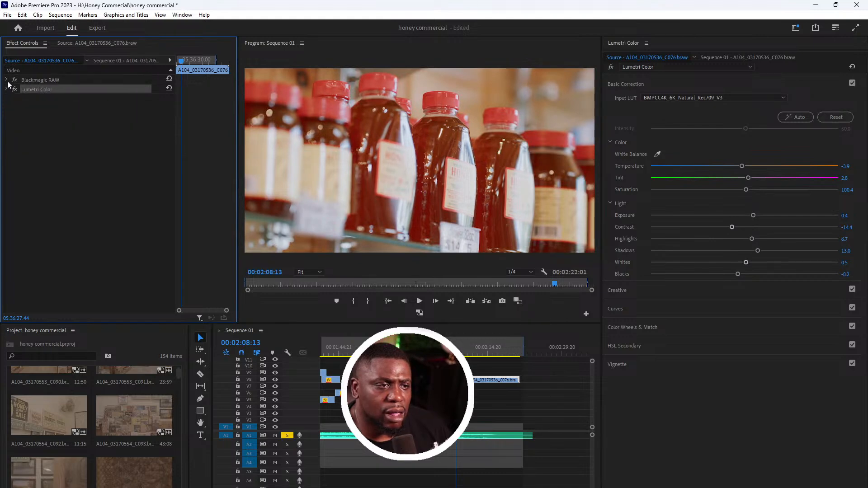
pyautogui.click(40, 82)
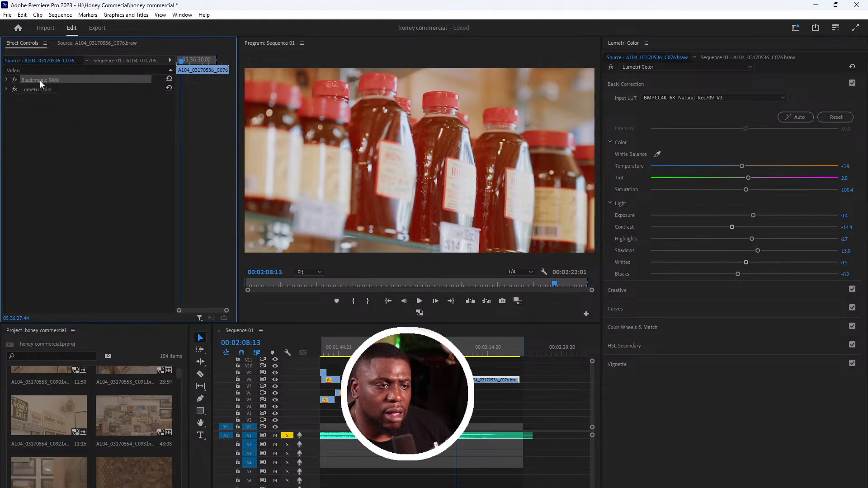
# - Review the hand-held honey bottle shot around 00:02:17 and check the source effects of its clip
pyautogui.click(556, 396)
pyautogui.press('space')
pyautogui.moveTo(477, 348); pyautogui.dragTo(494, 346)
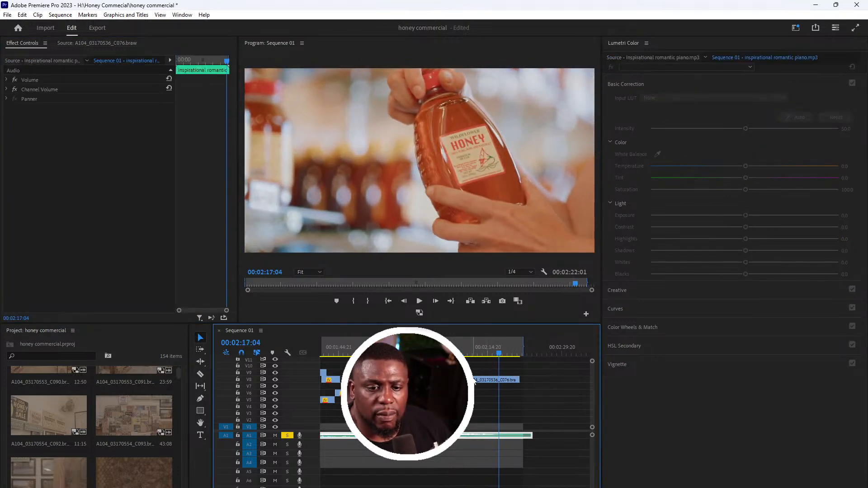
pyautogui.click(474, 380)
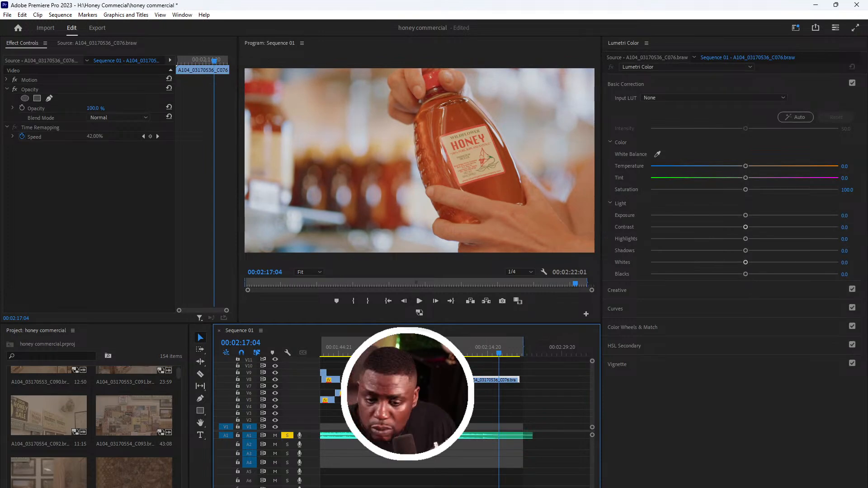
pyautogui.click(29, 62)
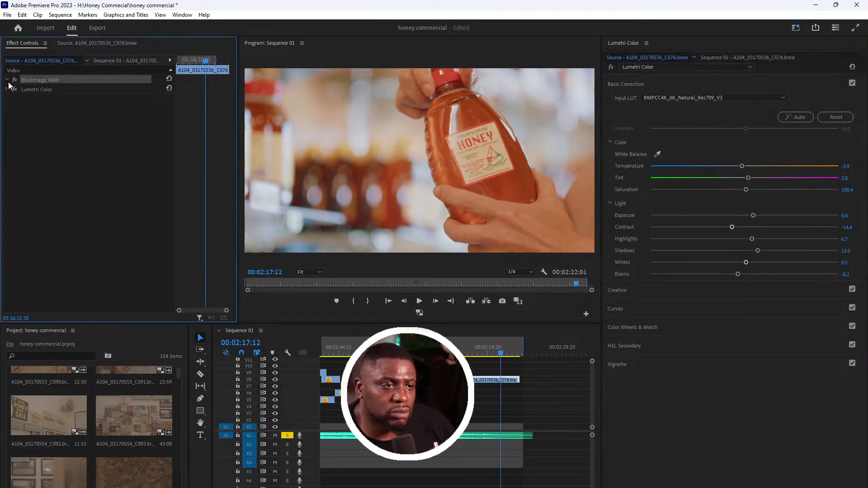
pyautogui.click(7, 89)
# - Play the sequence from the start with the program view maximized, pausing at 00:00:16:23
pyautogui.click(552, 422)
pyautogui.press('space')
pyautogui.press('-')
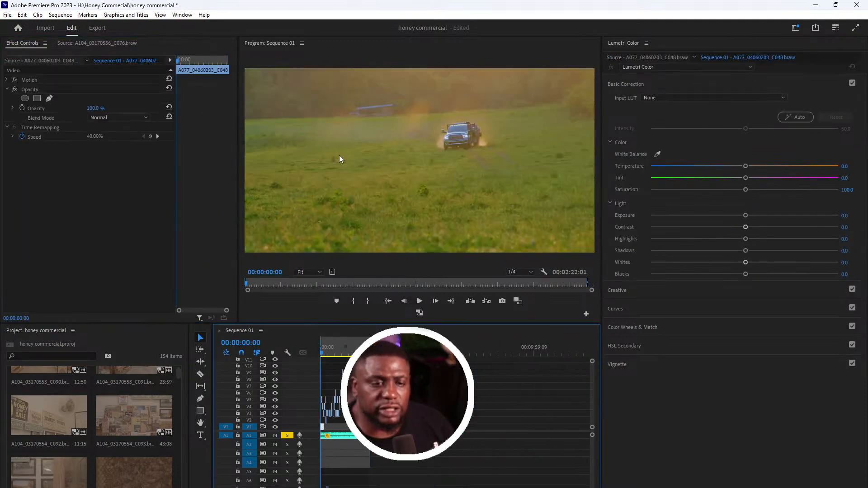
pyautogui.click(339, 157)
pyautogui.press('`')
pyautogui.press('space')
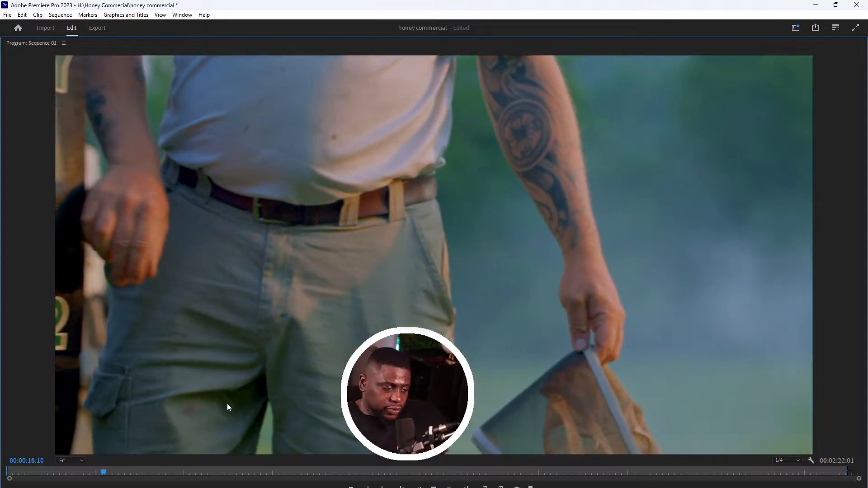
pyautogui.press('space')
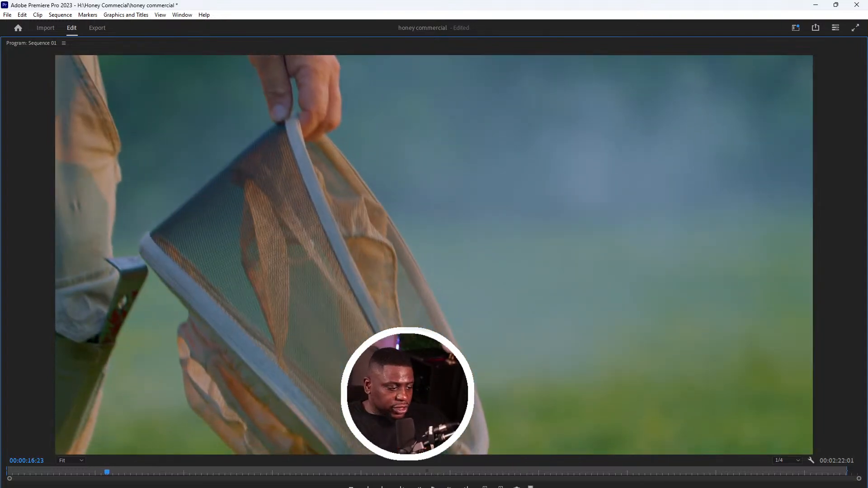
pyautogui.press('`')
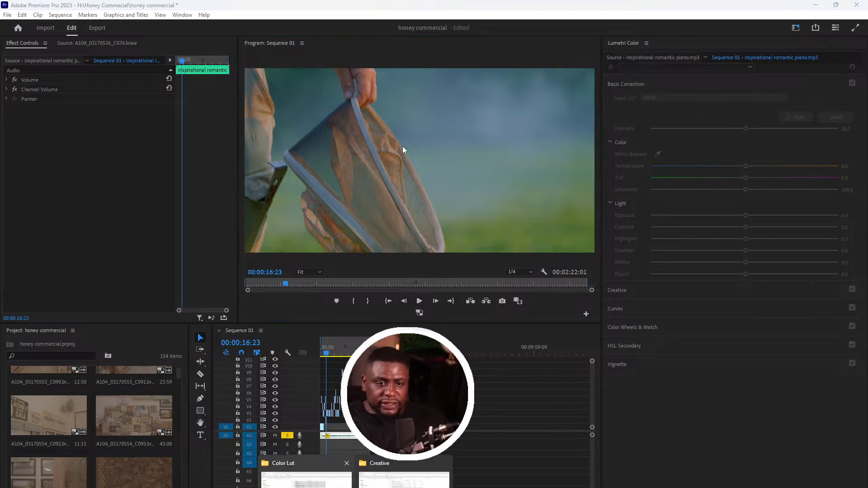
# - Import the ungraded export Sequence 01_7.mp4 from its folder onto track V7, past the end of the graded edit
pyautogui.click(316, 458)
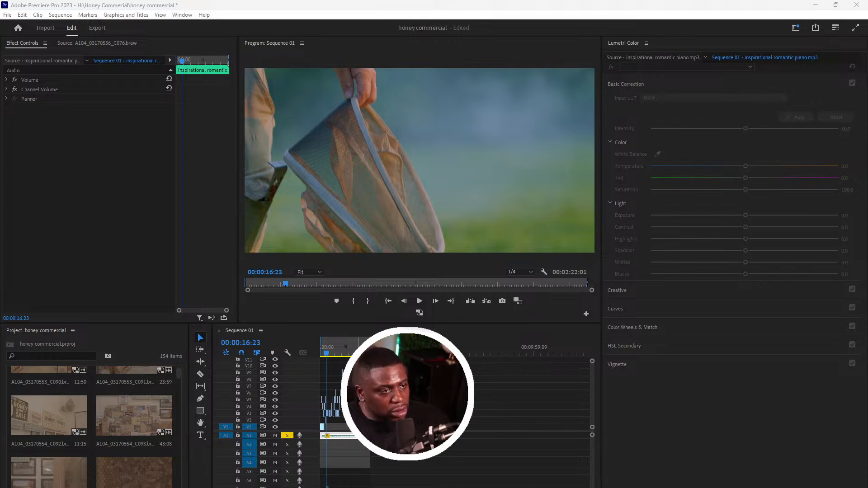
pyautogui.moveTo(43, 196); pyautogui.dragTo(466, 387)
pyautogui.moveTo(468, 351); pyautogui.dragTo(475, 348)
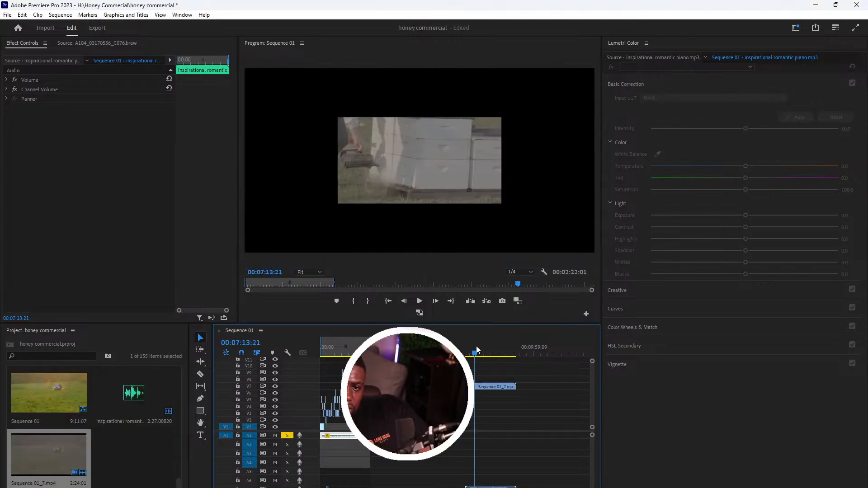
# - Scale the Sequence 01_7.mp4 clip to the frame size
pyautogui.click(478, 386)
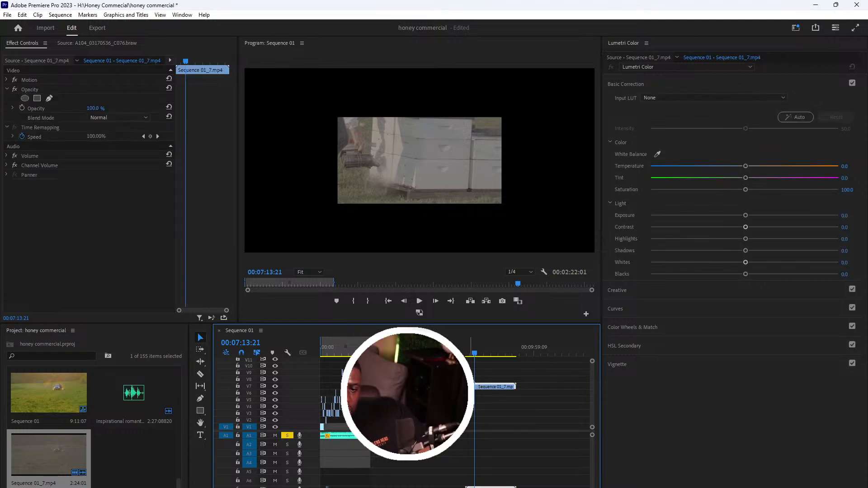
pyautogui.rightClick(492, 388)
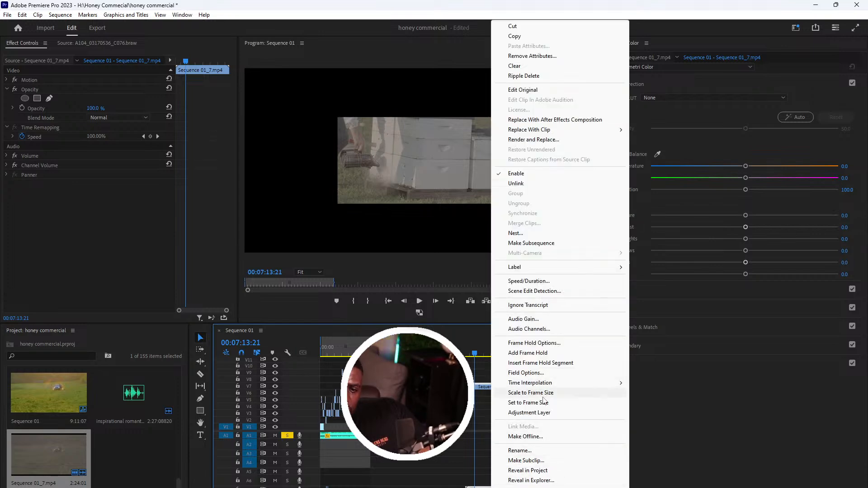
pyautogui.click(529, 392)
# - Compare the ungraded honeycomb shot at 00:07:26:14 with the graded one at 00:00:43:03
pyautogui.click(334, 348)
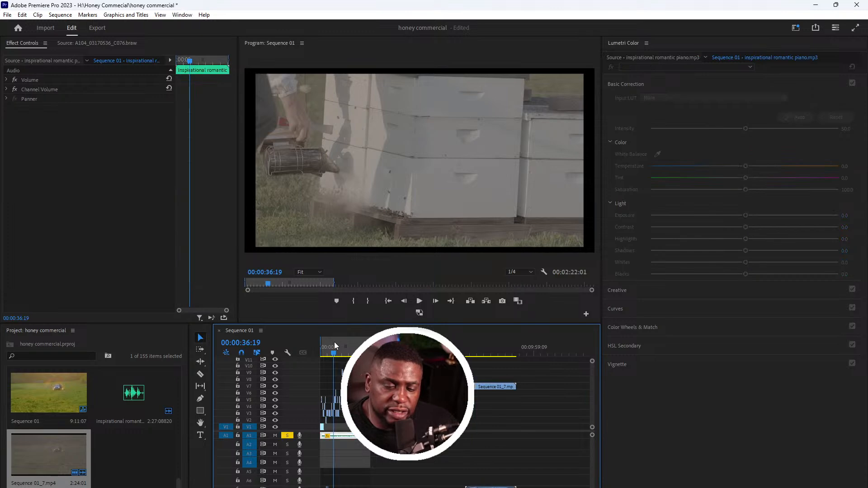
pyautogui.click(480, 349)
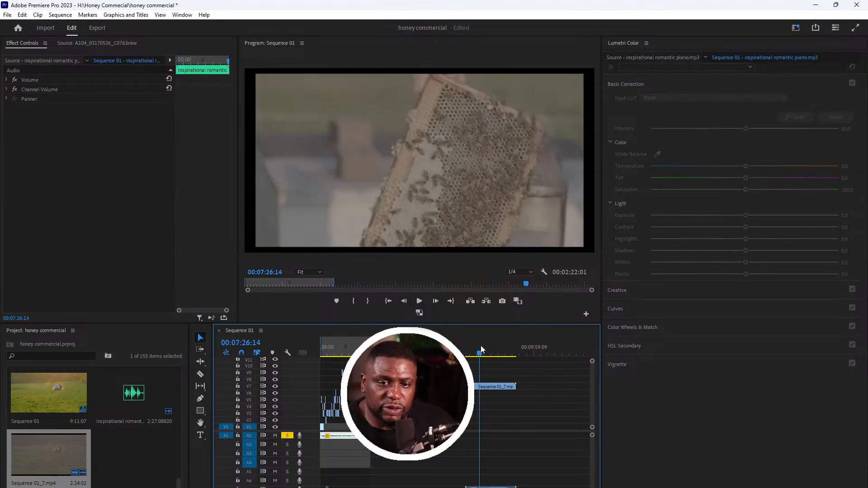
pyautogui.moveTo(338, 353)
pyautogui.mouseDown()
pyautogui.moveTo(324, 352)
pyautogui.moveTo(337, 357)
pyautogui.mouseUp()
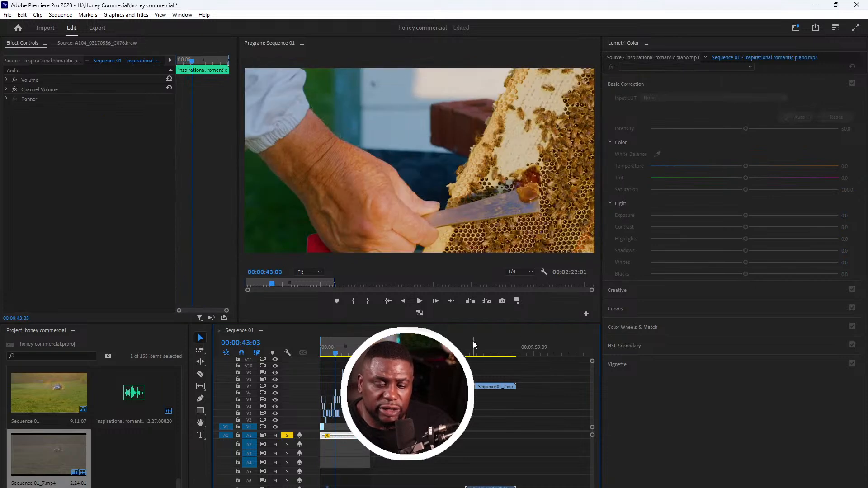
# - Play the graded sequence from the beginning with the program view maximized, stopping at the jar labeling shot around 00:01:46
pyautogui.press('Home')
pyautogui.press('=')
pyautogui.press('=')
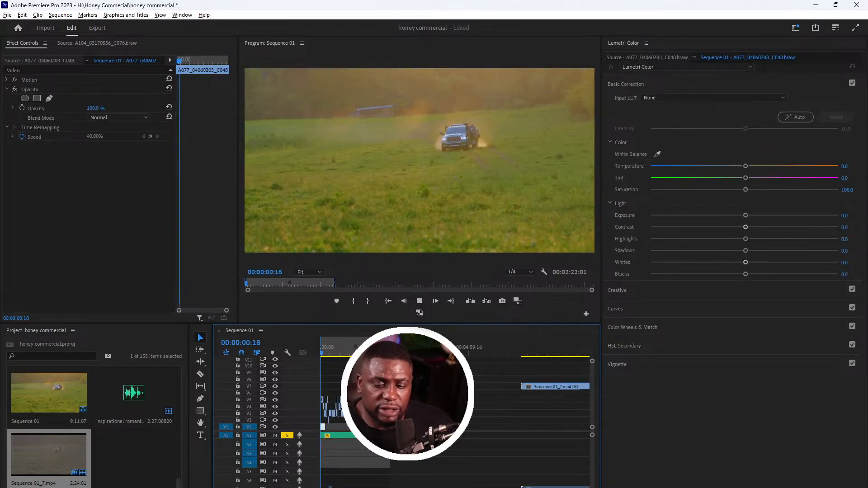
pyautogui.press('-')
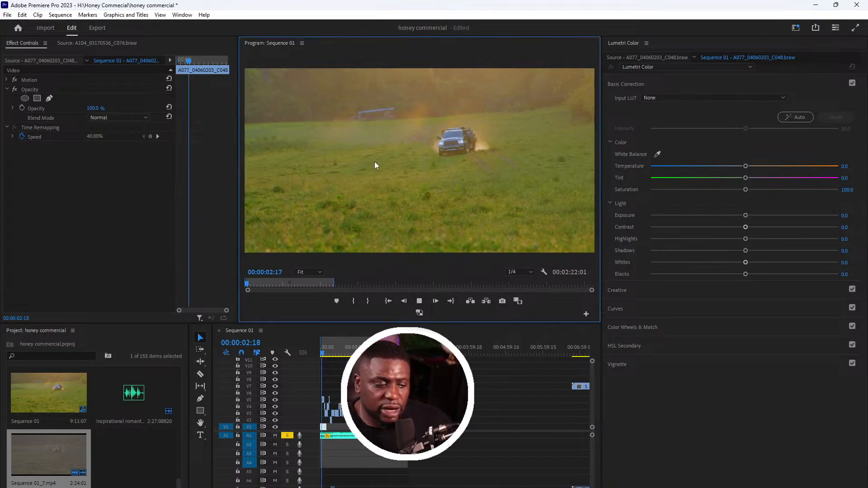
pyautogui.press('`')
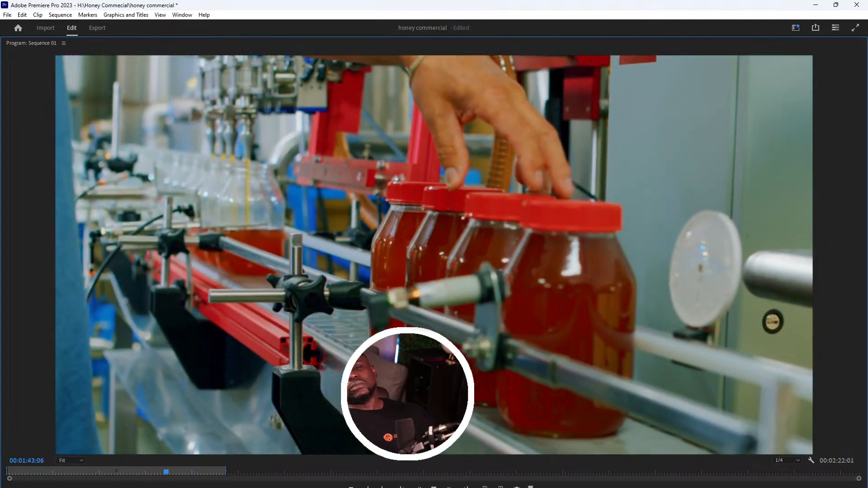
pyautogui.press('`')
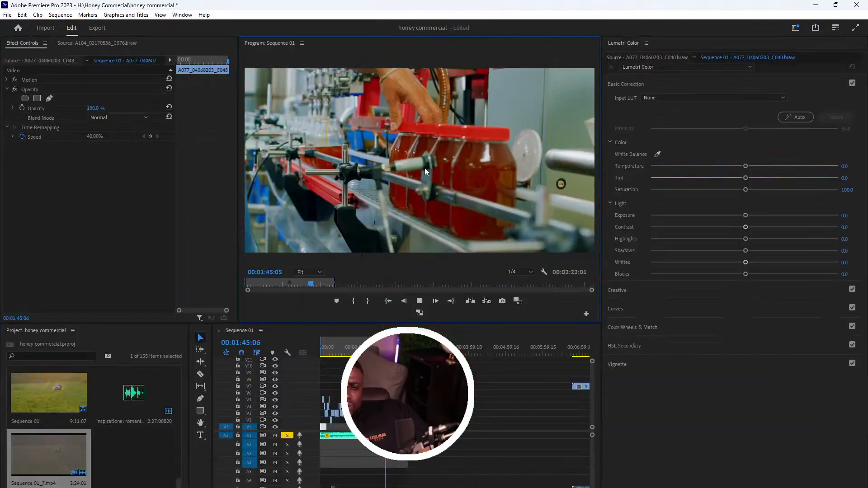
pyautogui.press('space')
# - Replay the honey jar conveyor shot with the program view maximized, pausing at 00:01:40:17
pyautogui.scroll(5, 387, 407)
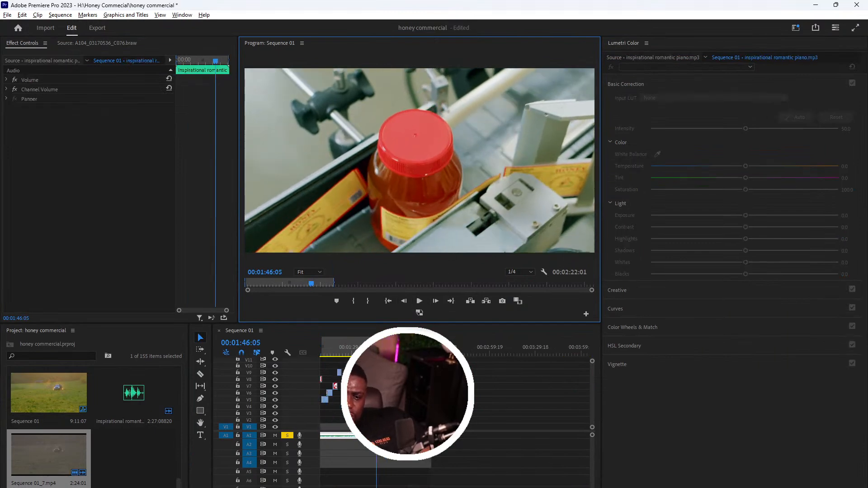
pyautogui.scroll(-2, 387, 407)
pyautogui.scroll(2, 391, 398)
pyautogui.moveTo(454, 347); pyautogui.dragTo(447, 348)
pyautogui.press('`')
pyautogui.press('space')
pyautogui.press('space')
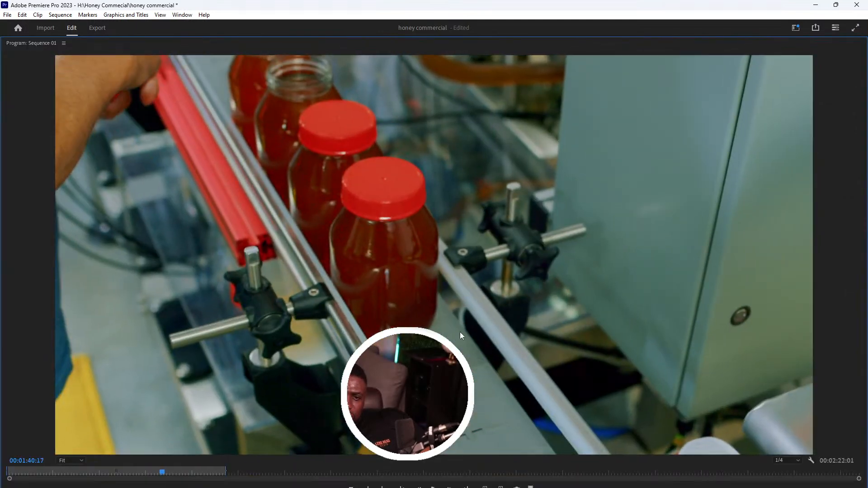
pyautogui.press('`')
# - Lower the Creative look intensity on the honey jar conveyor clip's source grade to 32.2 and replay the shot
pyautogui.doubleClick(468, 380)
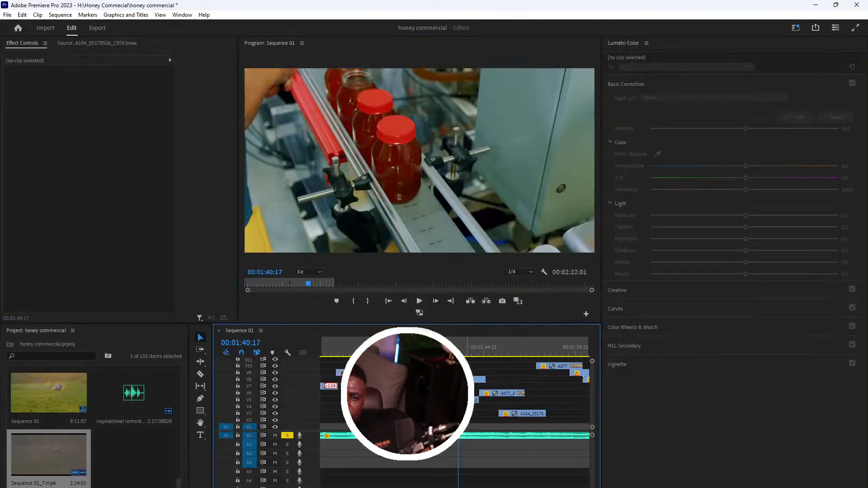
pyautogui.click(463, 351)
pyautogui.click(459, 380)
pyautogui.click(40, 63)
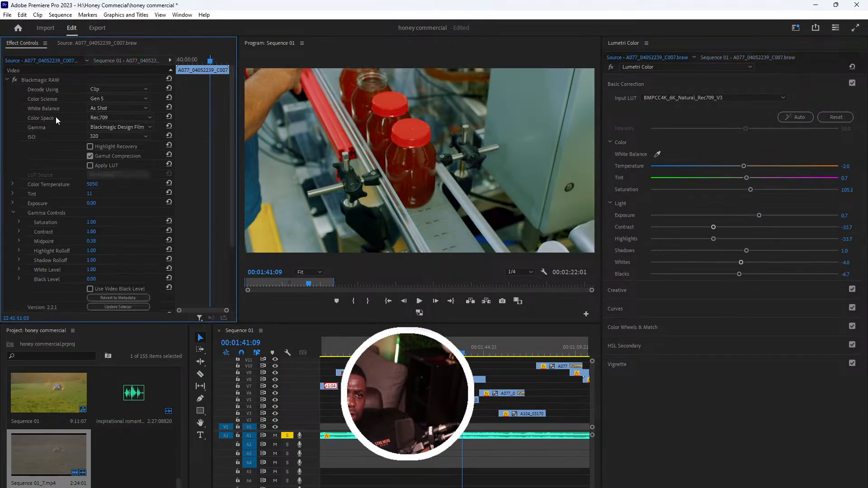
pyautogui.click(7, 80)
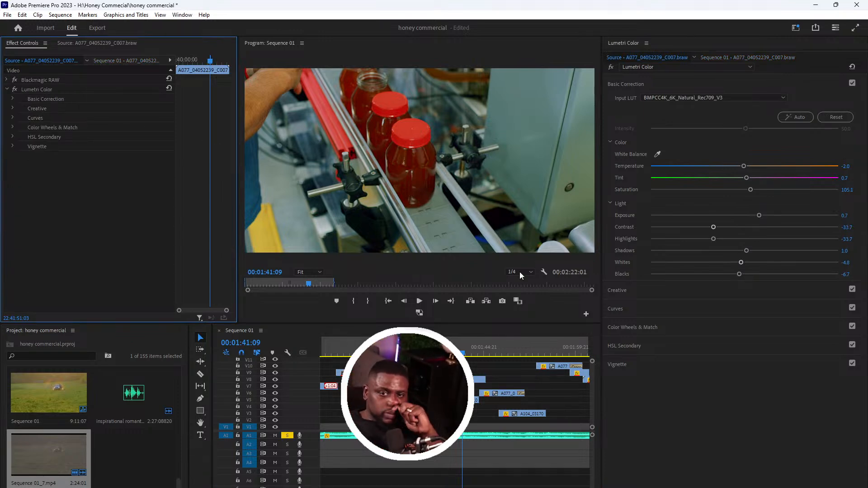
pyautogui.click(707, 291)
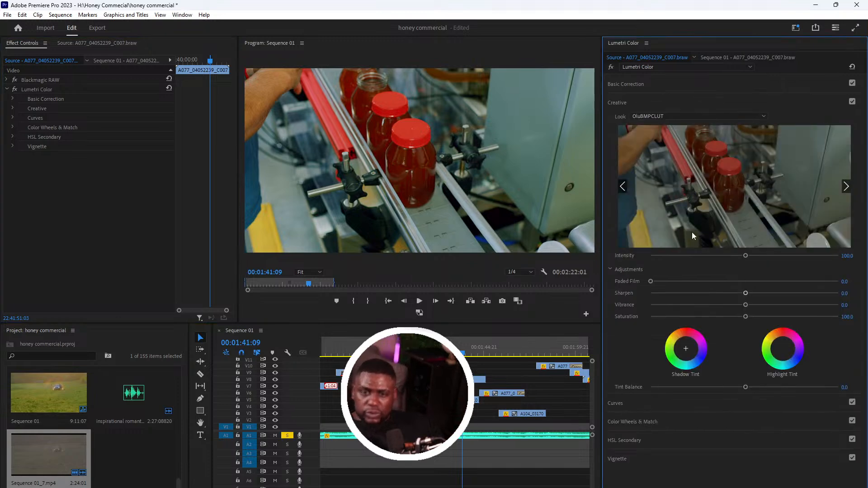
pyautogui.click(684, 256)
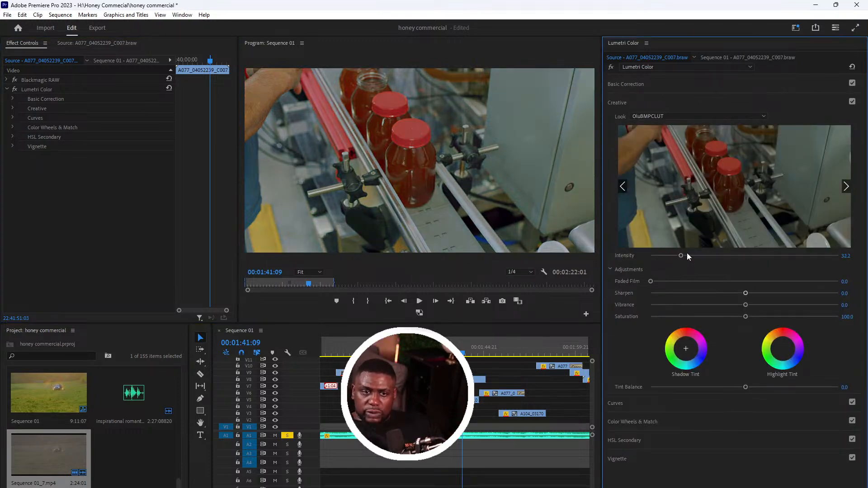
pyautogui.moveTo(457, 353)
pyautogui.mouseDown()
pyautogui.moveTo(442, 352)
pyautogui.moveTo(451, 352)
pyautogui.mouseUp()
pyautogui.press('space')
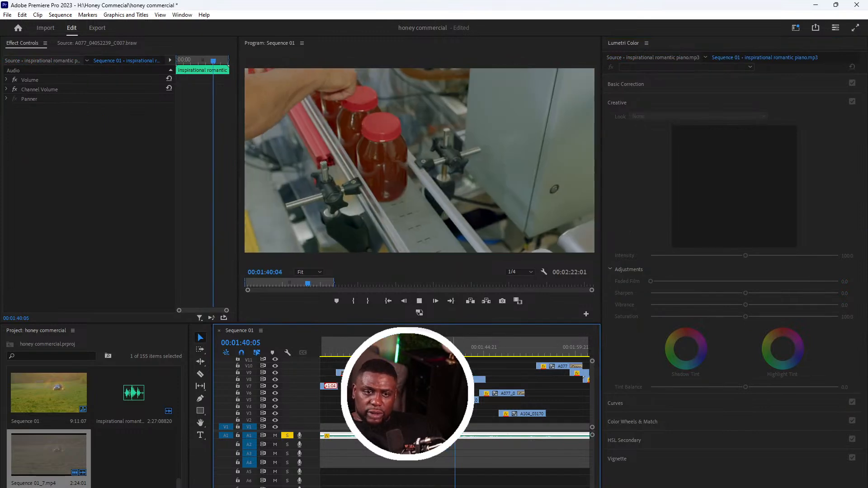
# - Auto-correct the conveyor clip's source grade in Basic Correction and raise its shadows to 12.5
pyautogui.click(462, 386)
pyautogui.click(678, 84)
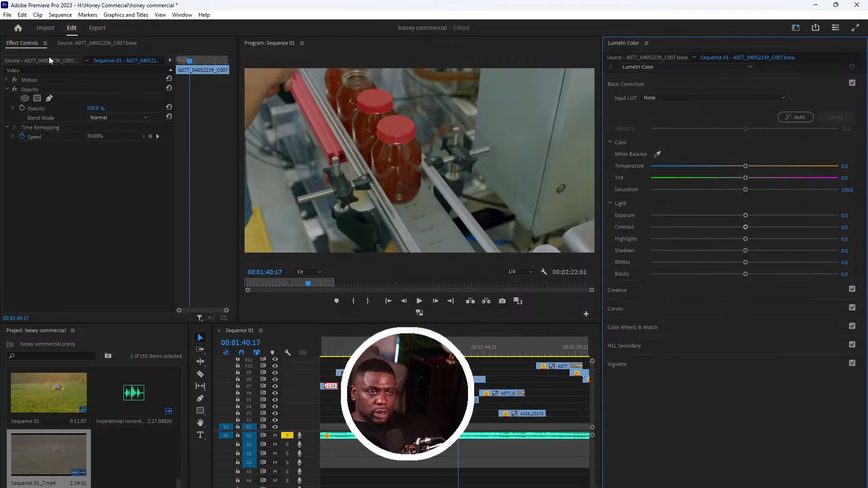
pyautogui.click(50, 59)
pyautogui.click(82, 89)
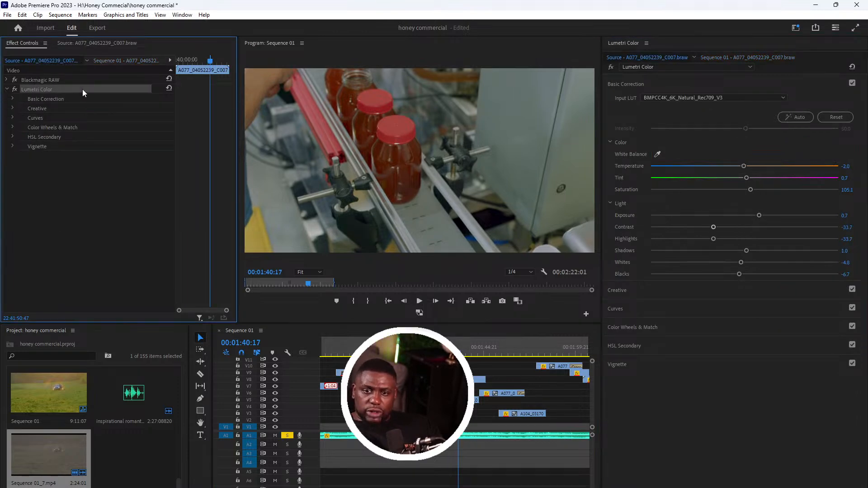
pyautogui.click(796, 117)
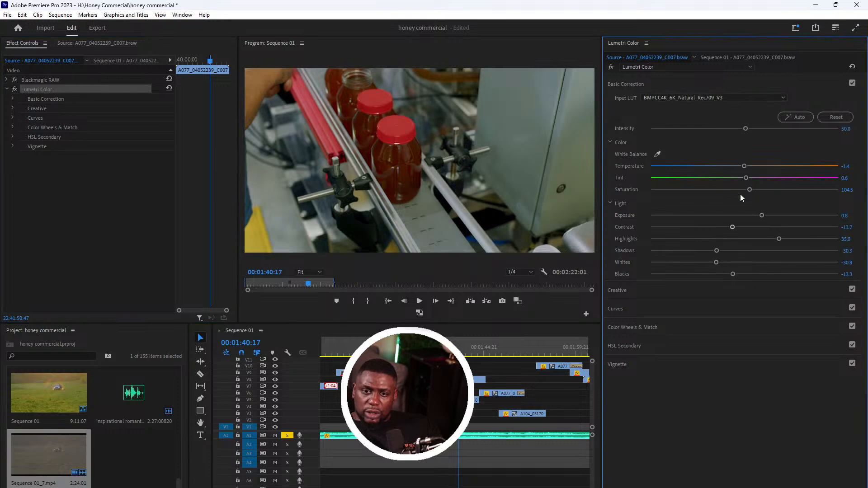
pyautogui.moveTo(753, 250); pyautogui.dragTo(756, 250)
# - Raise the conveyor clip's Creative vibrance to 22.1 and saturation to about 126, and set its temperature to 3.4
pyautogui.click(701, 298)
pyautogui.moveTo(761, 303); pyautogui.dragTo(767, 304)
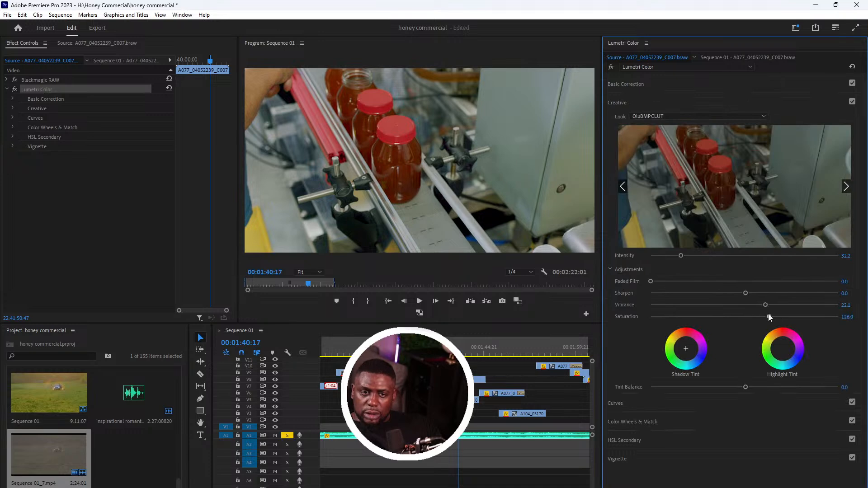
pyautogui.click(645, 85)
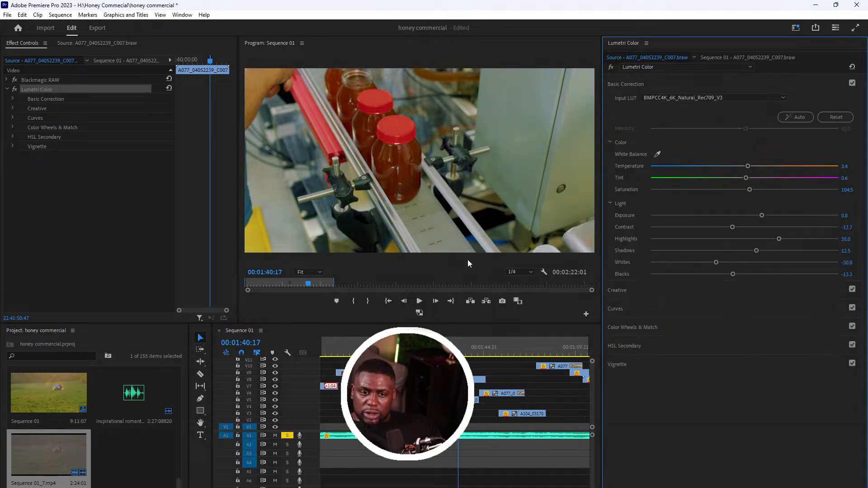
# - Play the sequence from the jar filling shot around 00:01:38 to the jar packing shot around 00:01:56 with the program view maximized
pyautogui.click(440, 348)
pyautogui.press('space')
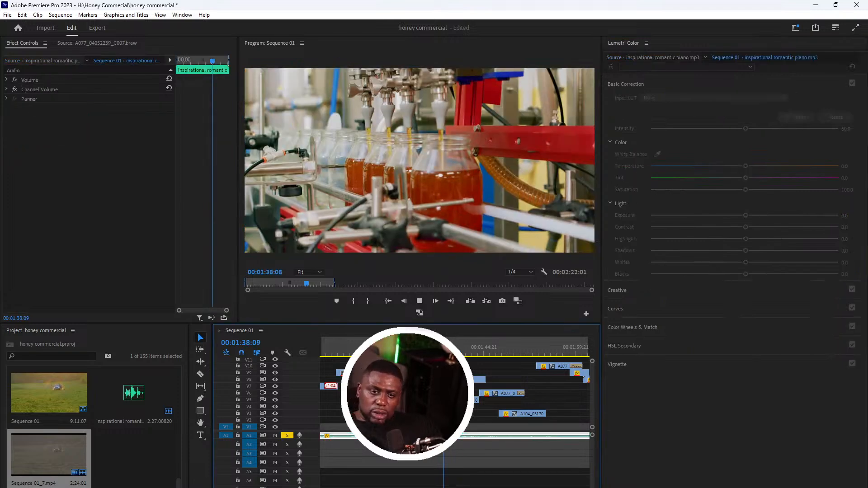
pyautogui.press('`')
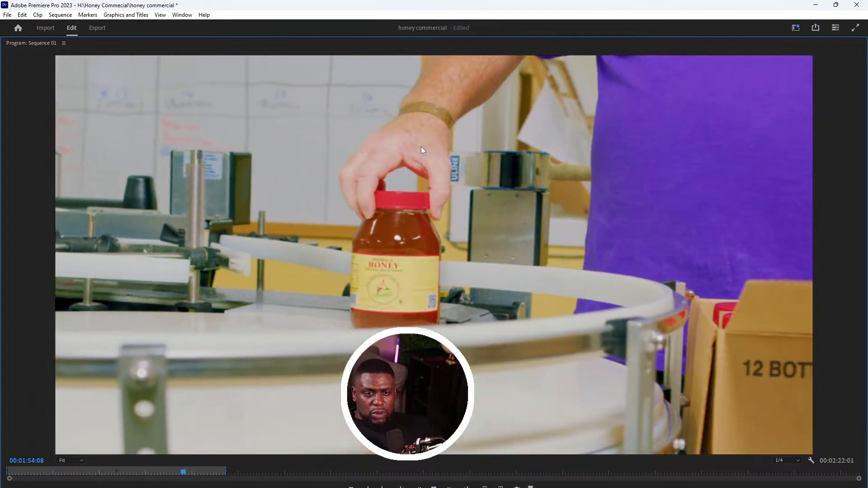
pyautogui.press('`')
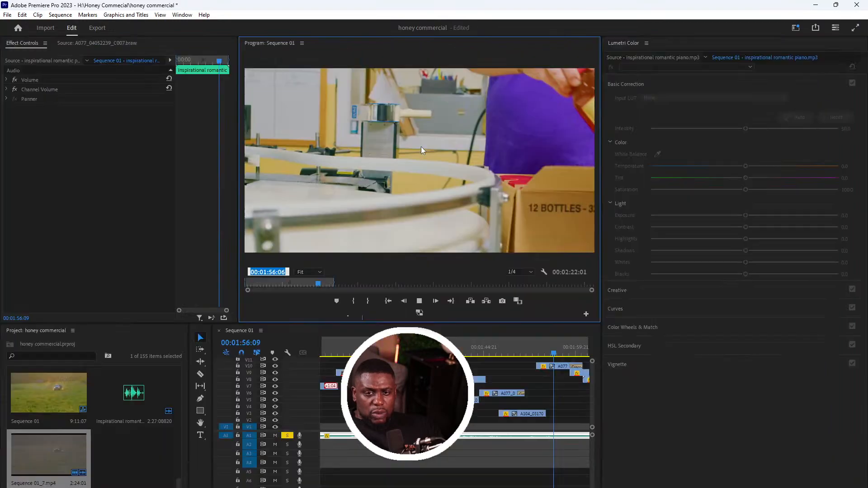
# - Set the highlights of the jar packing clip at 00:01:55:00 to about -13 and its contrast to 1.9
pyautogui.click(545, 344)
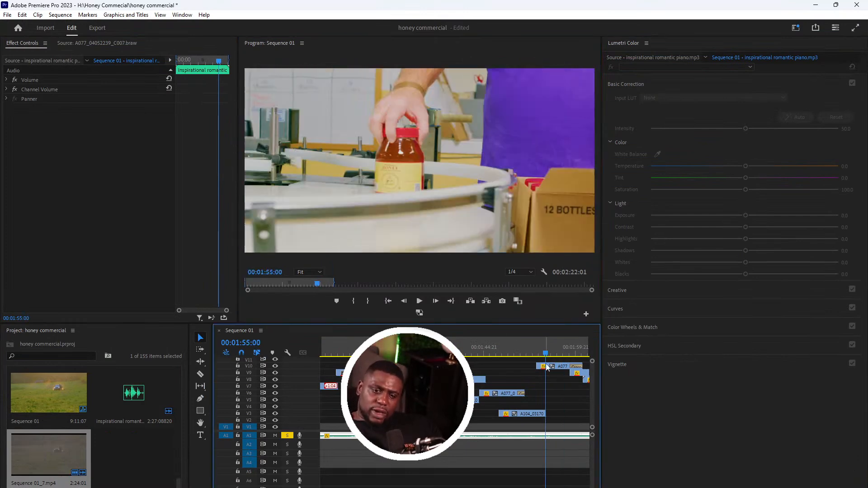
pyautogui.click(551, 371)
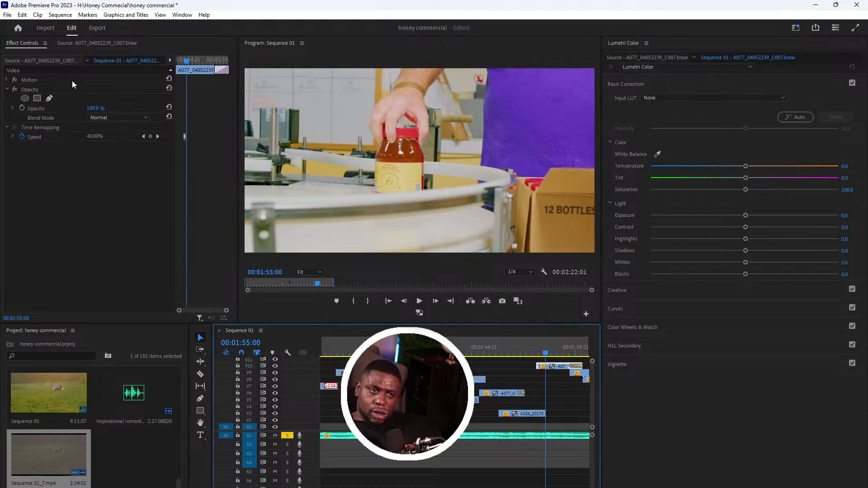
pyautogui.moveTo(745, 239); pyautogui.dragTo(723, 240)
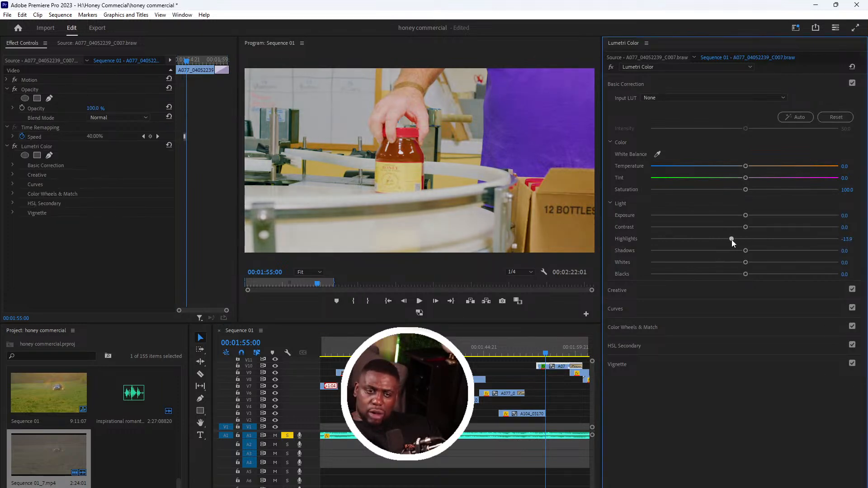
pyautogui.moveTo(749, 227); pyautogui.dragTo(754, 230)
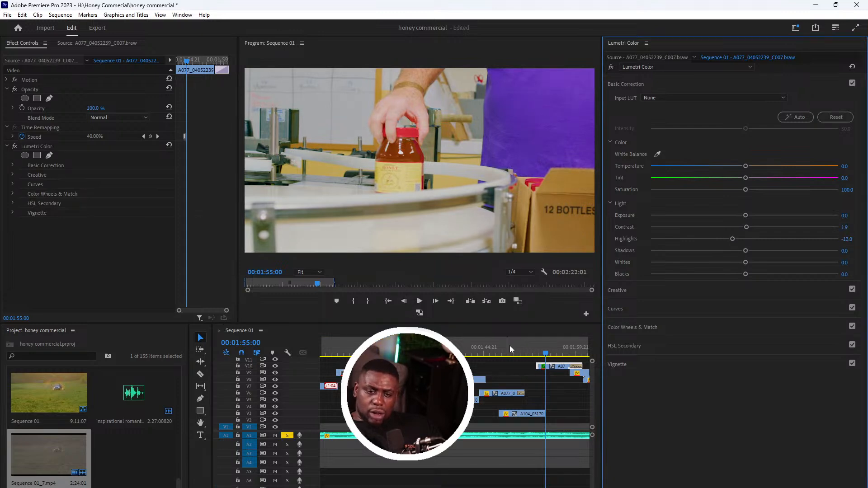
# - Play the sequence from just before the jar packing shot to its end with the program view maximized, and return to 00:00:00:00
pyautogui.click(528, 348)
pyautogui.press('space')
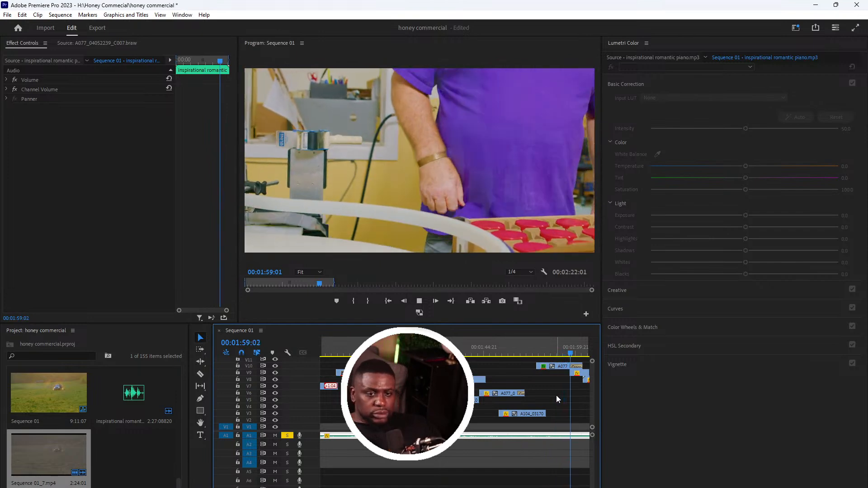
pyautogui.press('`')
pyautogui.press('`')
pyautogui.press('`')
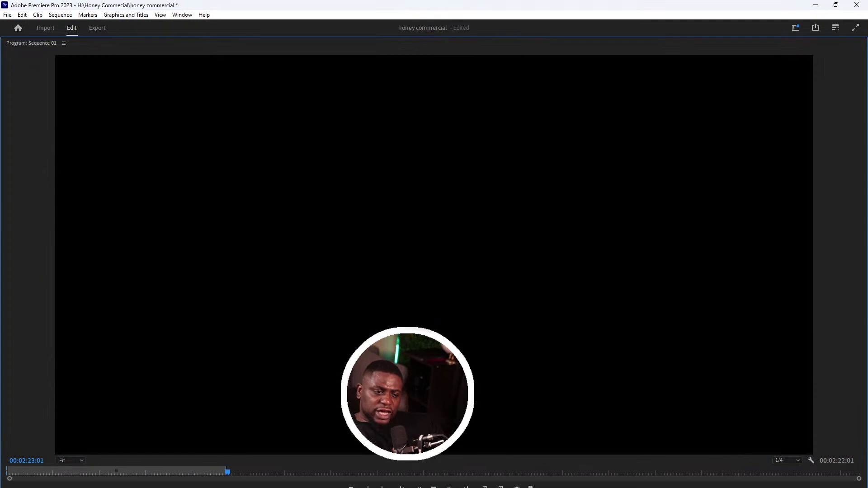
pyautogui.moveTo(41, 475); pyautogui.dragTo(7, 475)
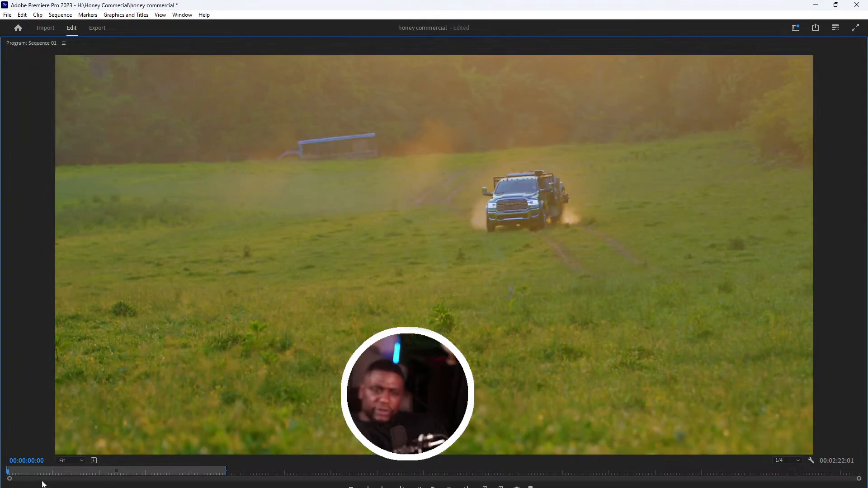